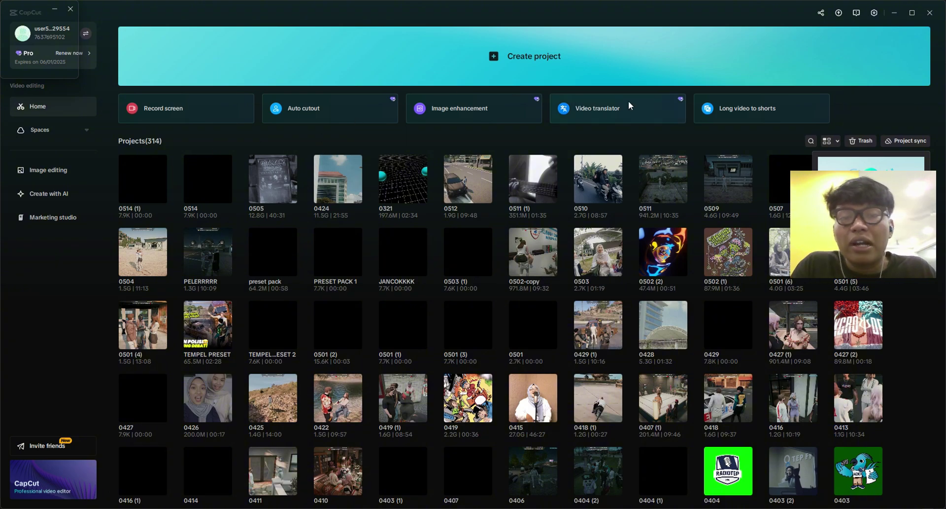
# Open a new empty project and rename it TUTORIAL DASAR CAPCUT.
pyautogui.hotkey('alt', 'Tab')
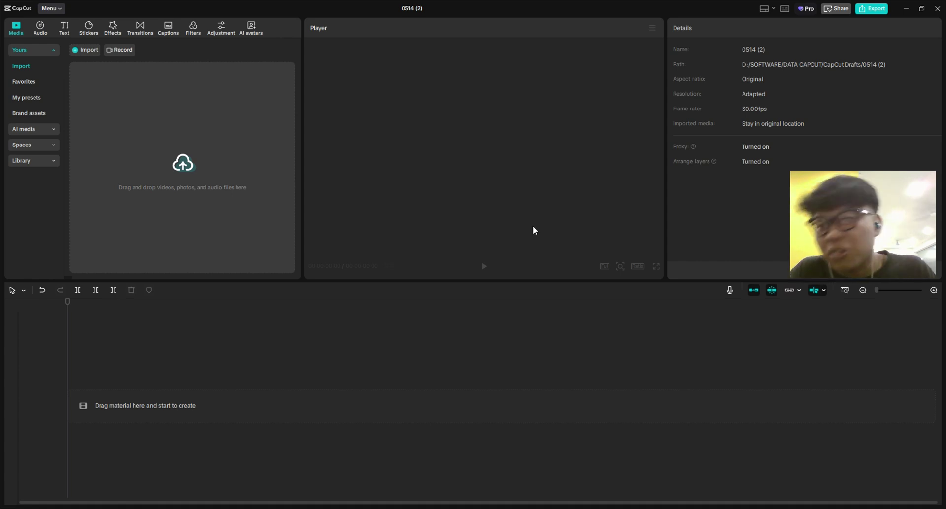
pyautogui.click(417, 6)
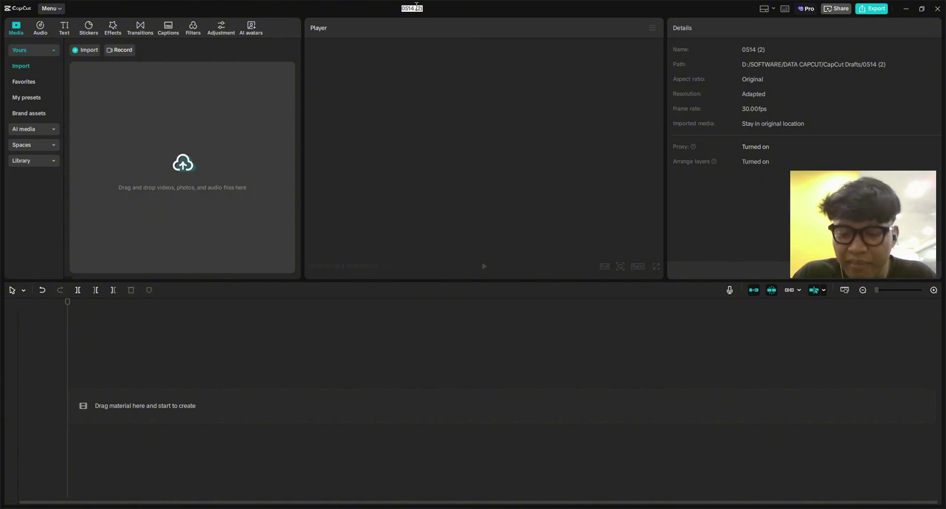
pyautogui.write('TUTOR')
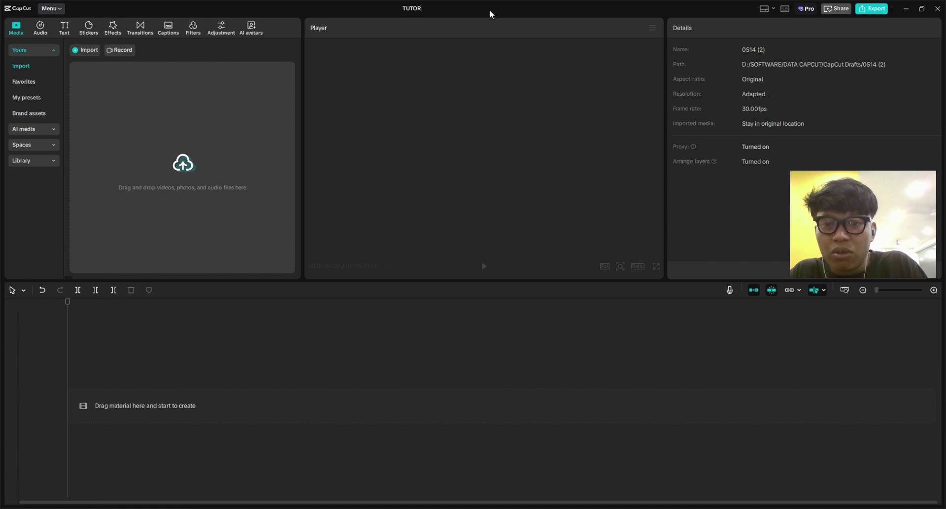
pyautogui.write('IAL DASAR CAPCUT')
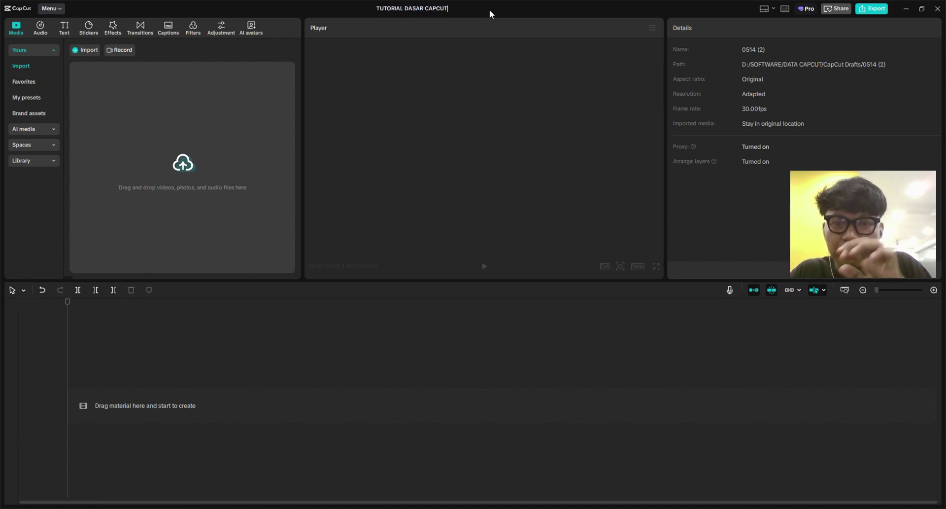
pyautogui.press('Return')
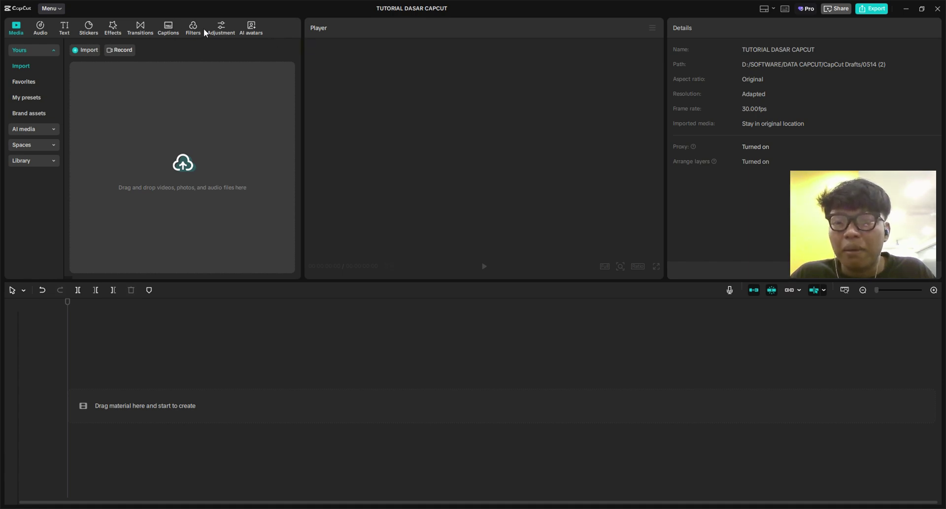
# Browse the transitions, effects, text, filters and adjustment libraries.
pyautogui.click(139, 33)
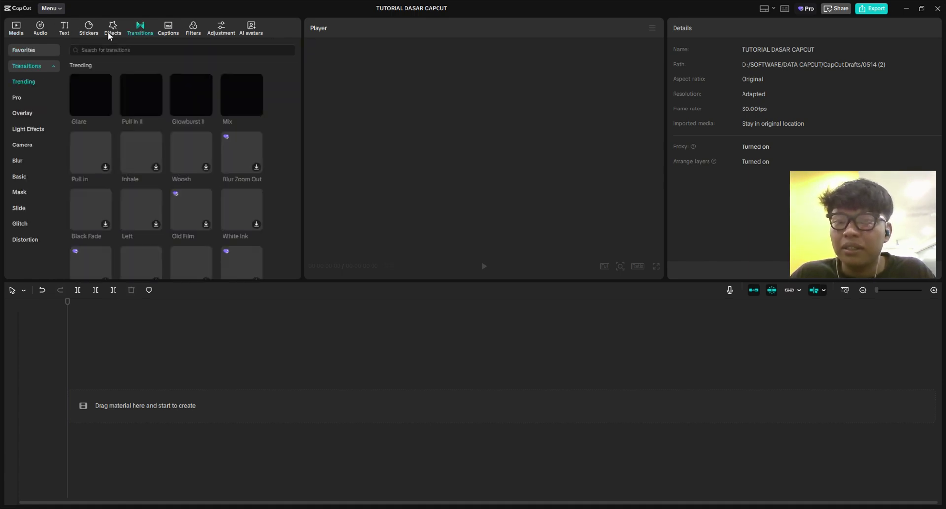
pyautogui.click(109, 30)
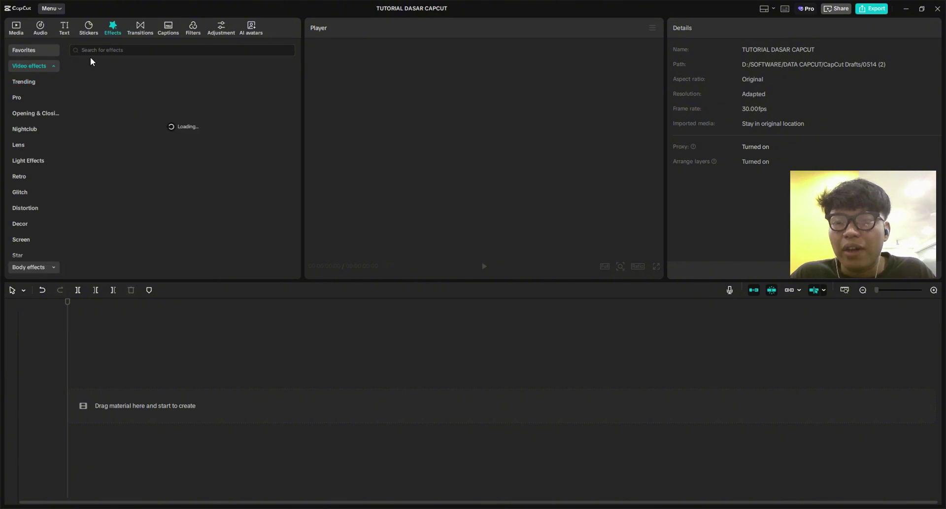
pyautogui.click(63, 27)
pyautogui.click(194, 29)
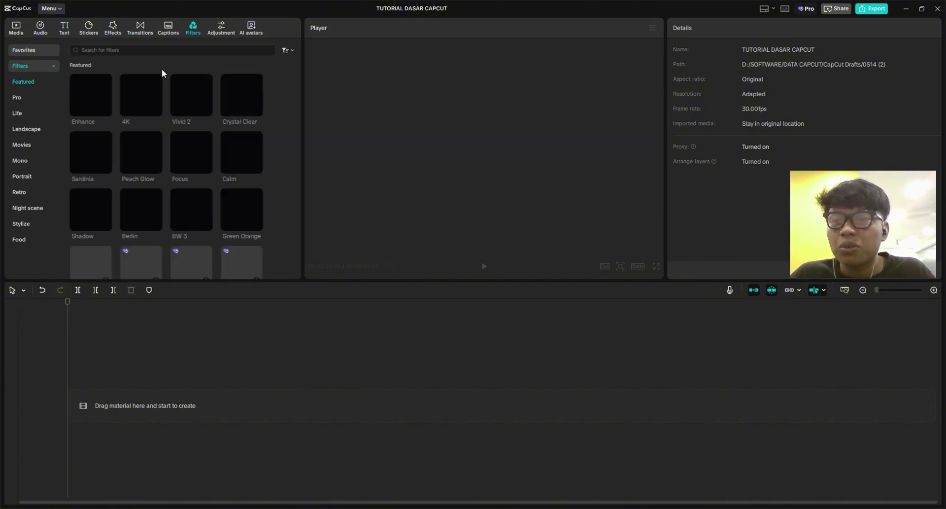
pyautogui.click(217, 31)
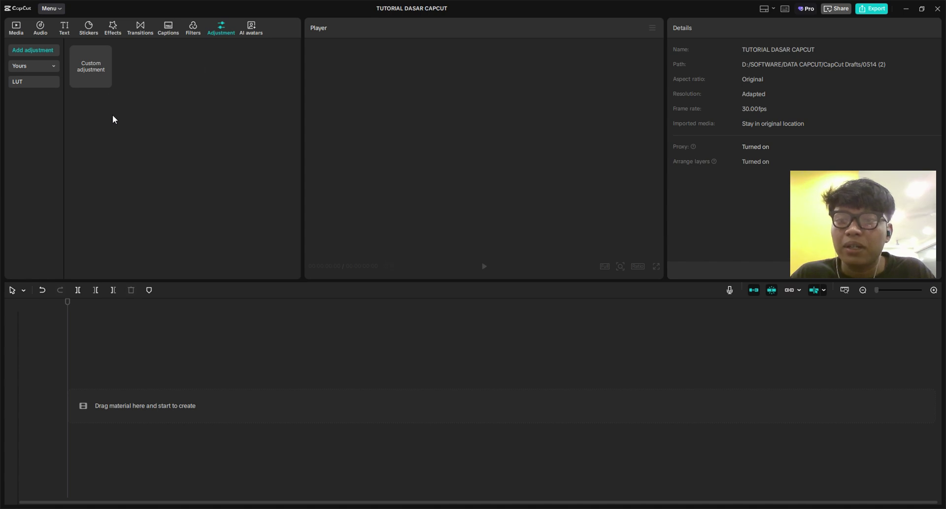
pyautogui.moveTo(106, 68)
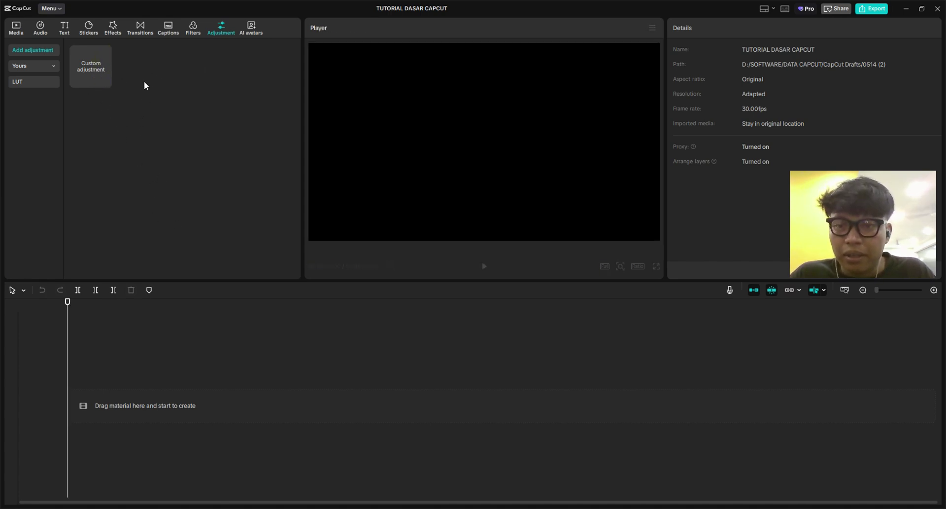
# Import all the video clips from C0404.MP4 to C0459.MP4 in the FOOTAGE folder into the project media.
pyautogui.click(17, 35)
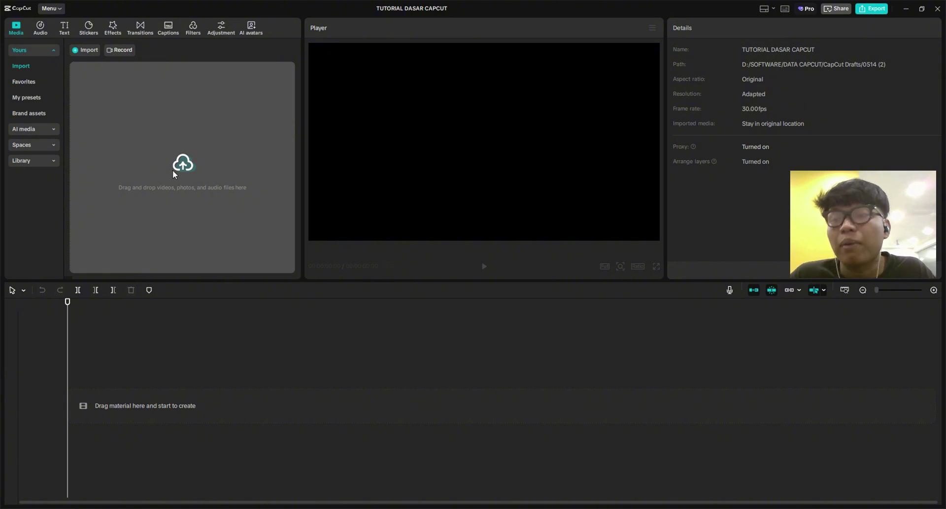
pyautogui.click(159, 161)
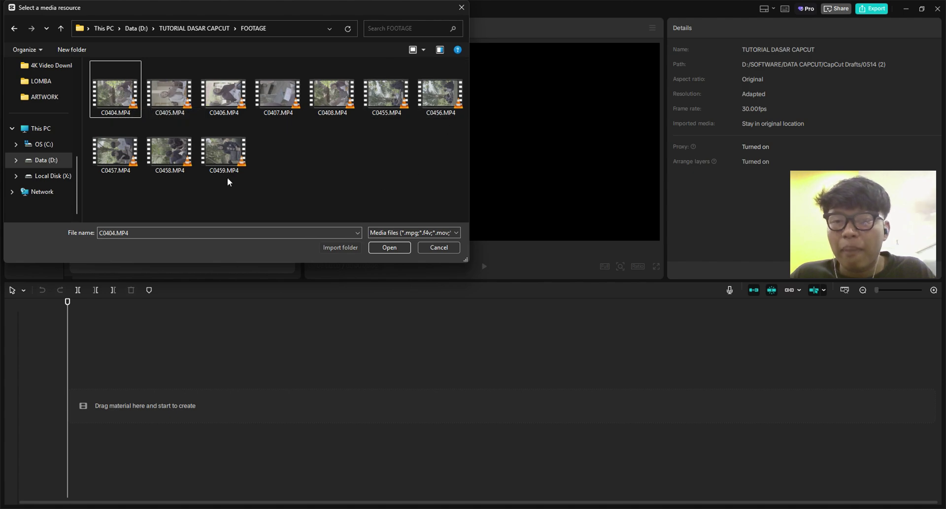
pyautogui.keyDown('shift'); pyautogui.click(212, 143); pyautogui.keyUp('shift')
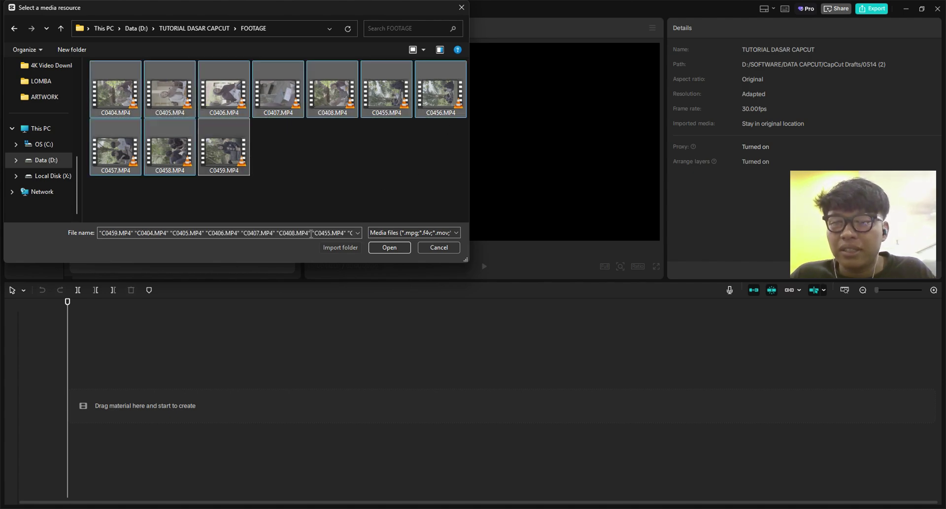
pyautogui.click(382, 248)
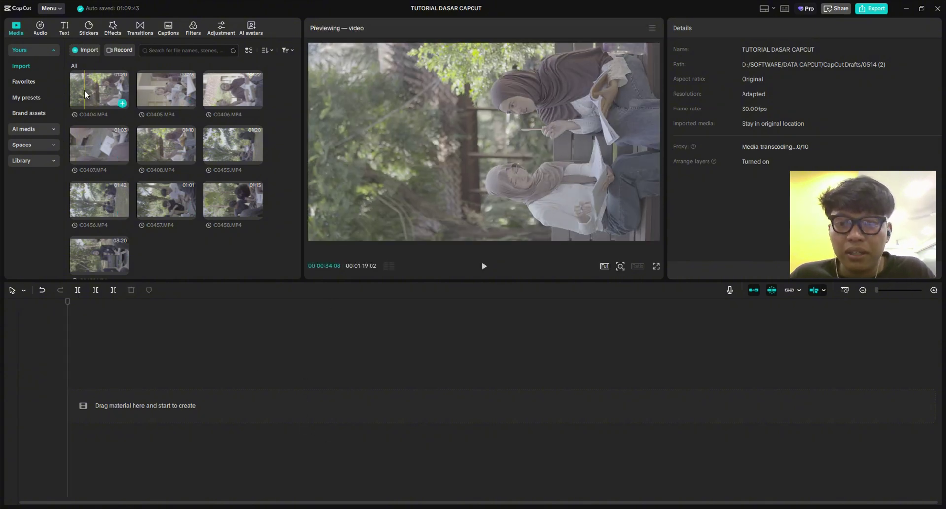
# Place the C0404.MP4 clip at the start of the empty timeline.
pyautogui.click(75, 81)
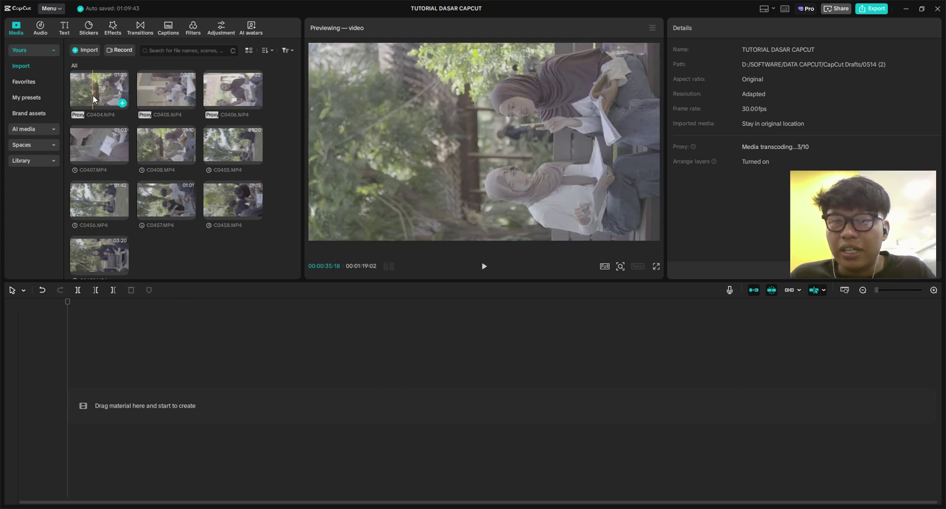
pyautogui.moveTo(84, 87); pyautogui.dragTo(118, 389)
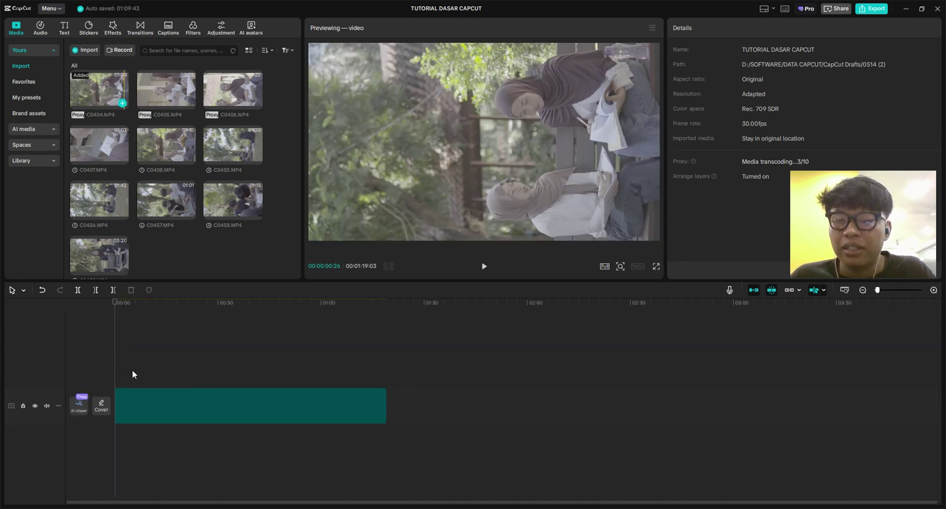
pyautogui.click(147, 306)
pyautogui.scroll(-1, 155, 333)
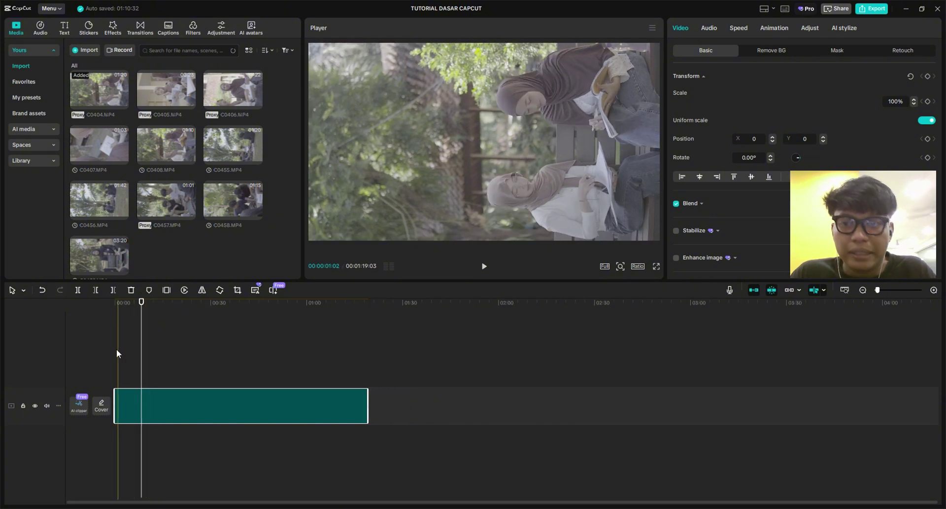
pyautogui.scroll(4, 141, 346)
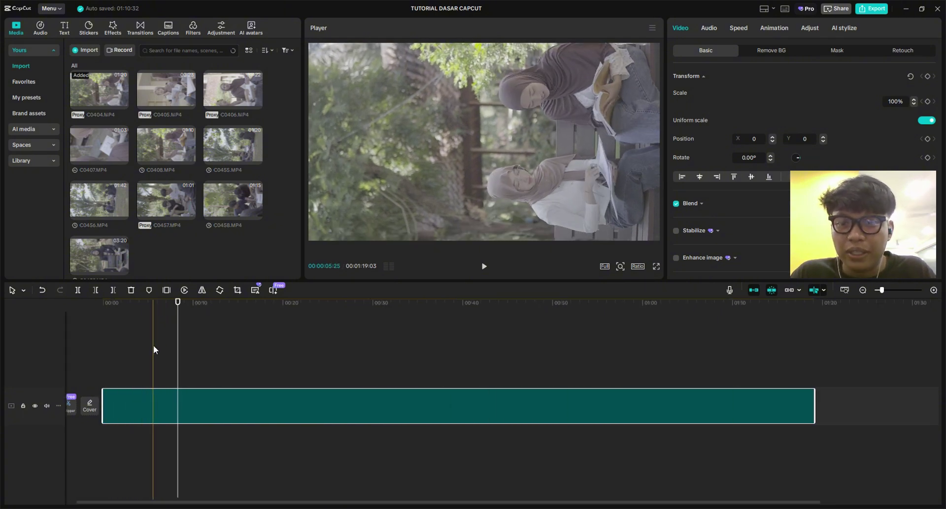
# Play the clip briefly from its beginning and mute the original sound of the video track.
pyautogui.moveTo(158, 322); pyautogui.dragTo(67, 301)
pyautogui.press('space')
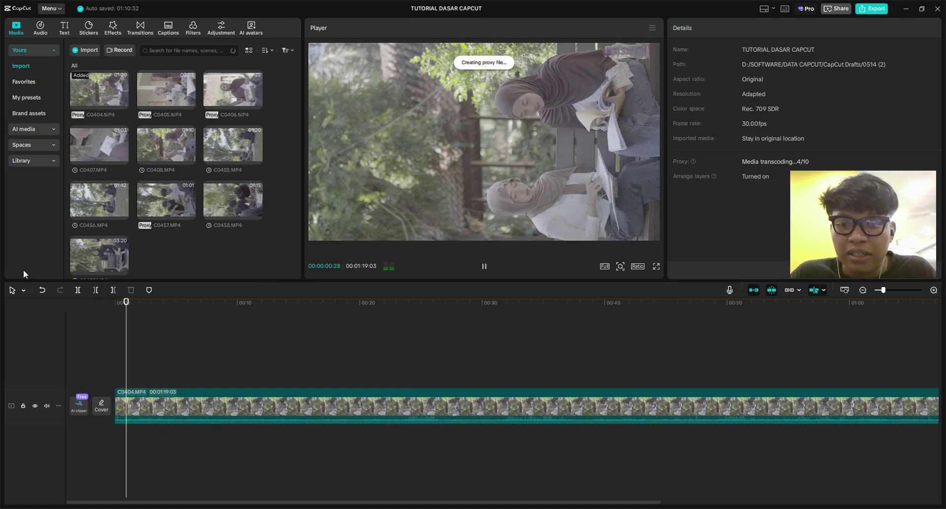
pyautogui.press('space')
pyautogui.click(47, 405)
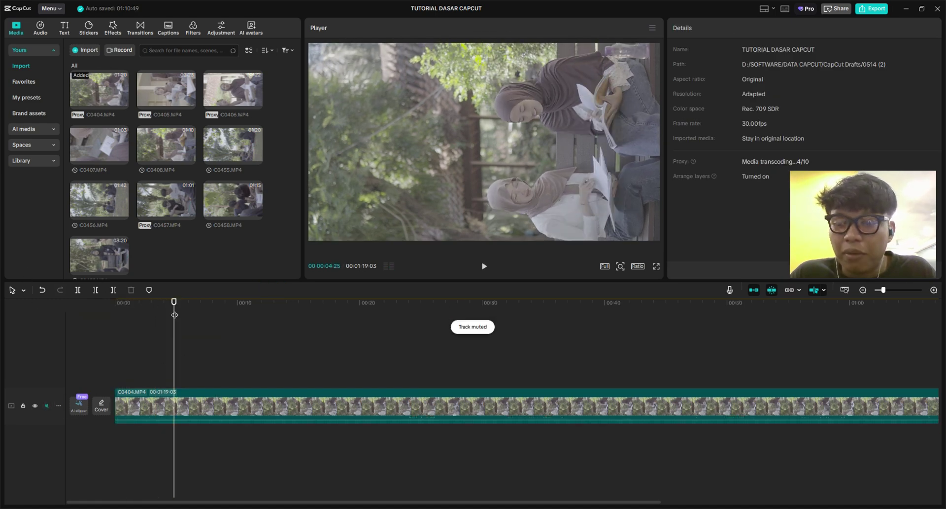
# Preview the muted C0404.MP4 clip by playing and scrubbing through it, and return the playhead to the start.
pyautogui.press('space')
pyautogui.scroll(-2, 175, 340)
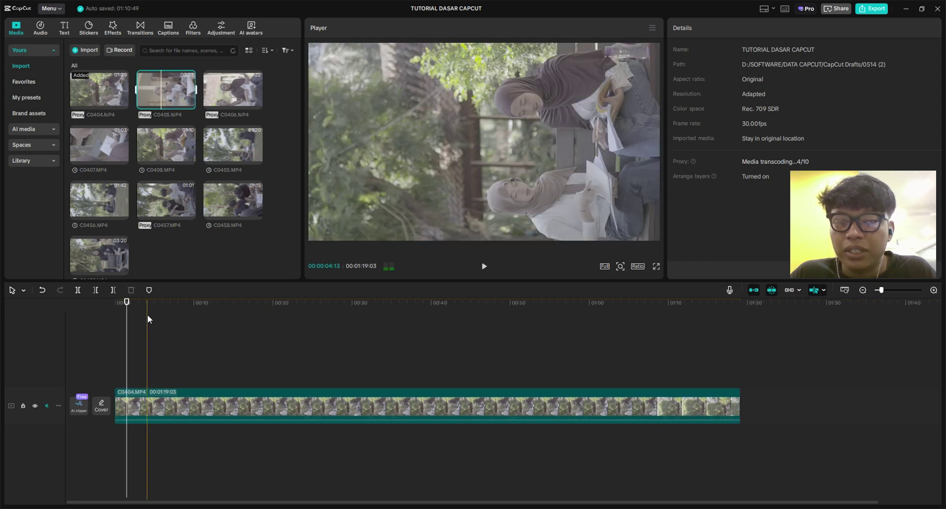
pyautogui.moveTo(127, 310); pyautogui.dragTo(3, 314)
pyautogui.press('space')
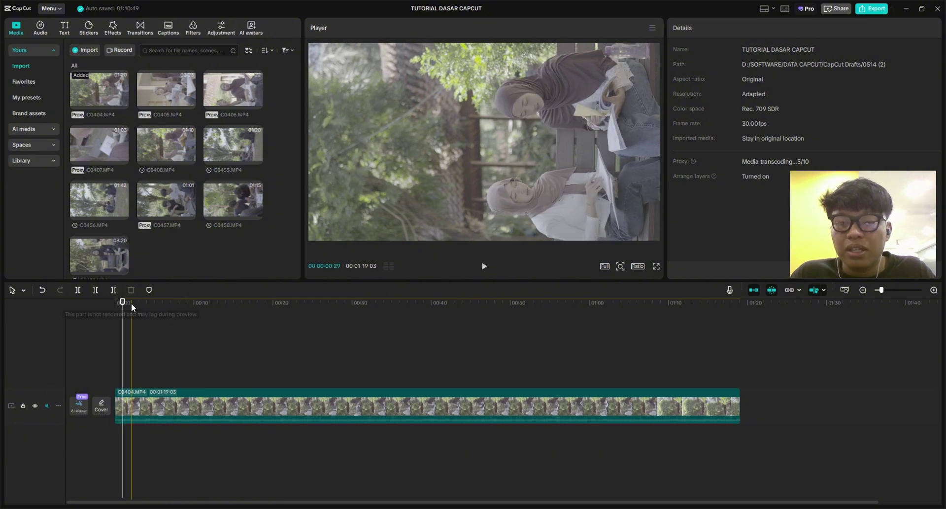
pyautogui.moveTo(131, 303)
pyautogui.mouseDown()
pyautogui.moveTo(619, 314)
pyautogui.moveTo(585, 302)
pyautogui.moveTo(116, 303)
pyautogui.mouseUp()
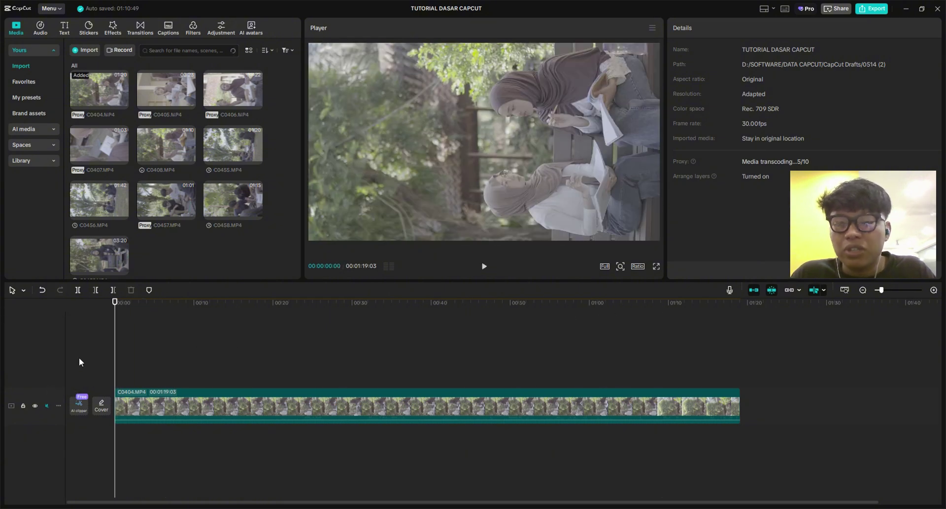
pyautogui.click(173, 393)
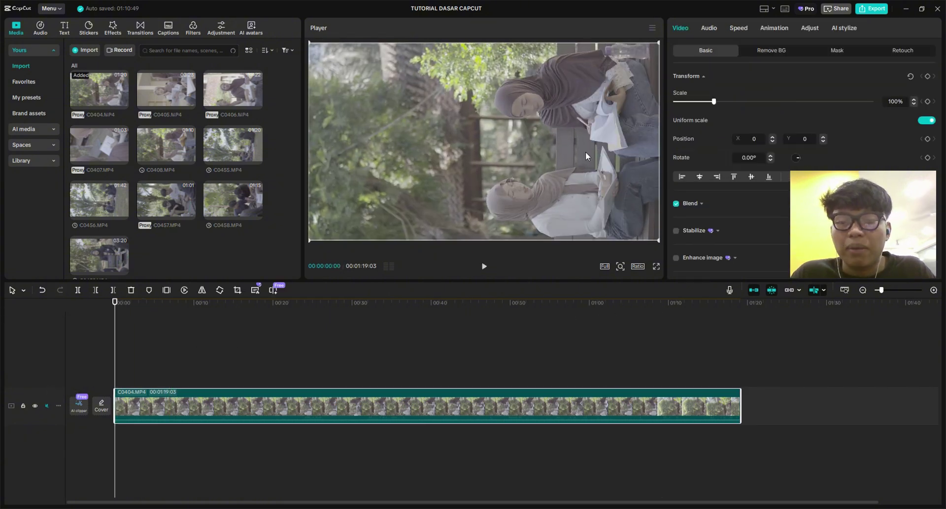
pyautogui.click(156, 315)
pyautogui.moveTo(115, 307); pyautogui.dragTo(520, 314)
pyautogui.click(511, 402)
pyautogui.scroll(-1, 433, 336)
pyautogui.scroll(-1, 434, 335)
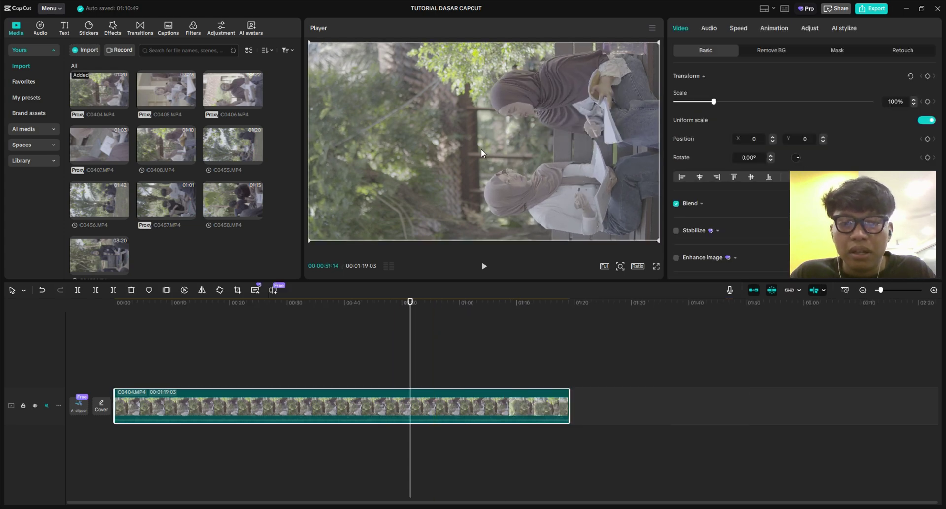
pyautogui.press('Home')
pyautogui.click(239, 338)
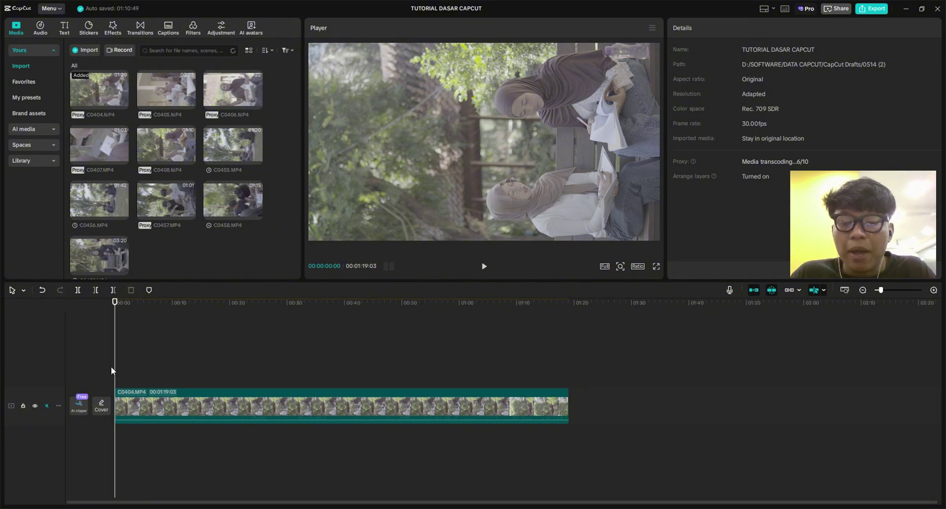
# Rotate the C0404.MP4 clip on the timeline by 90° so the footage stands upright, and deselect it.
pyautogui.click(149, 409)
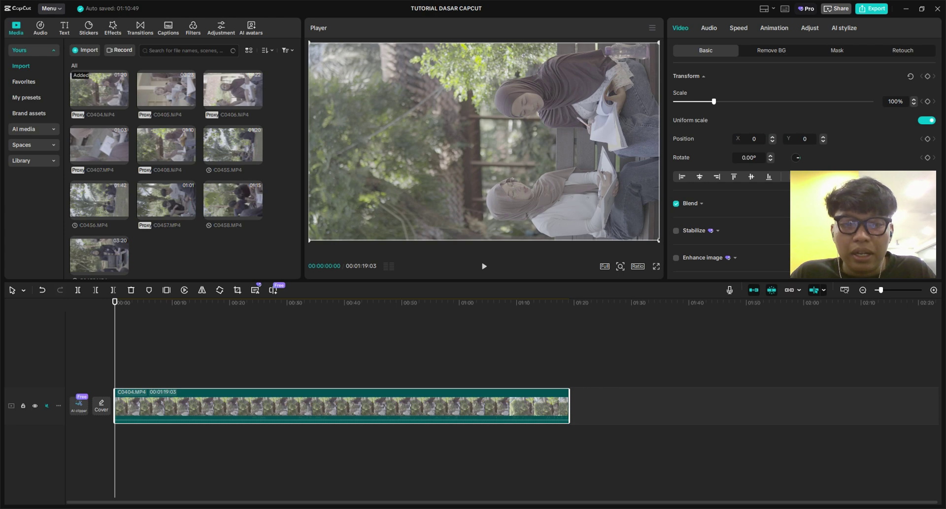
pyautogui.scroll(-2, 135, 331)
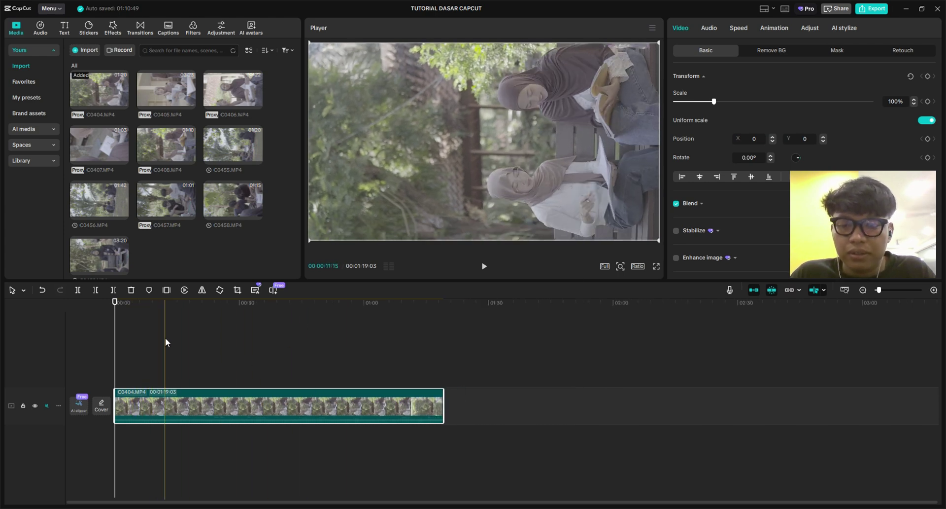
pyautogui.scroll(4, 164, 338)
pyautogui.scroll(2, 268, 350)
pyautogui.scroll(-3, 282, 342)
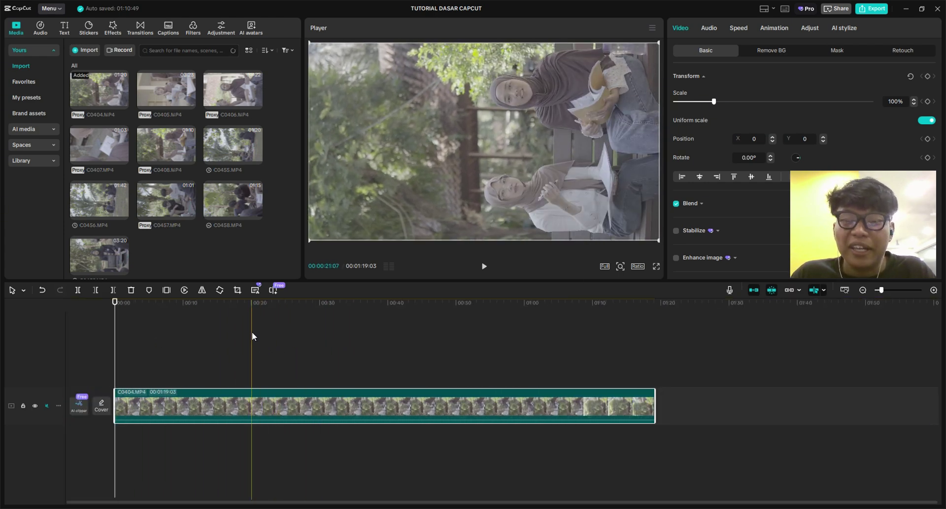
pyautogui.scroll(3, 172, 340)
pyautogui.scroll(-3, 294, 347)
pyautogui.scroll(3, 130, 348)
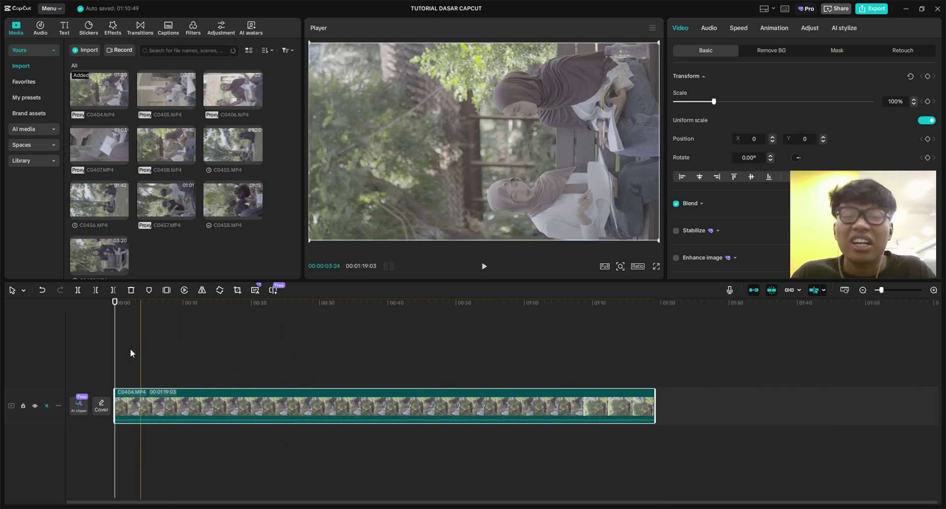
pyautogui.scroll(-2, 148, 345)
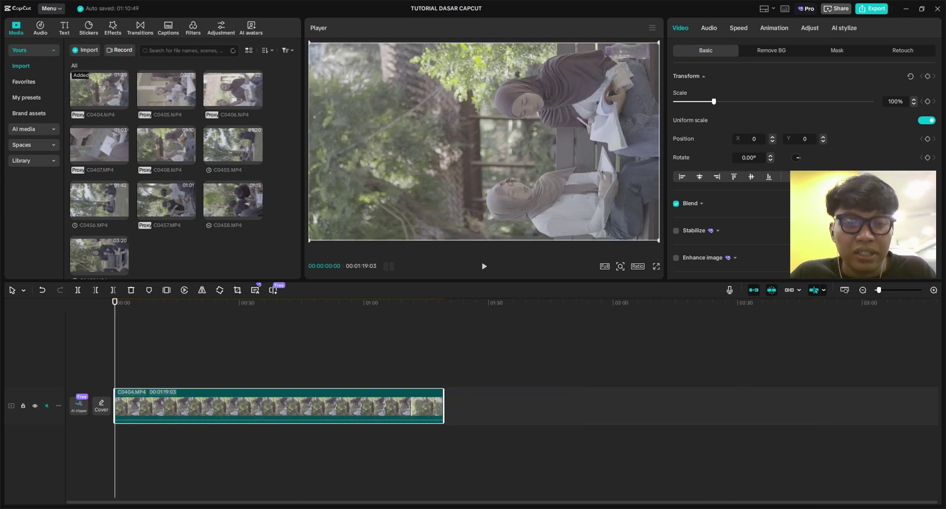
pyautogui.click(750, 157)
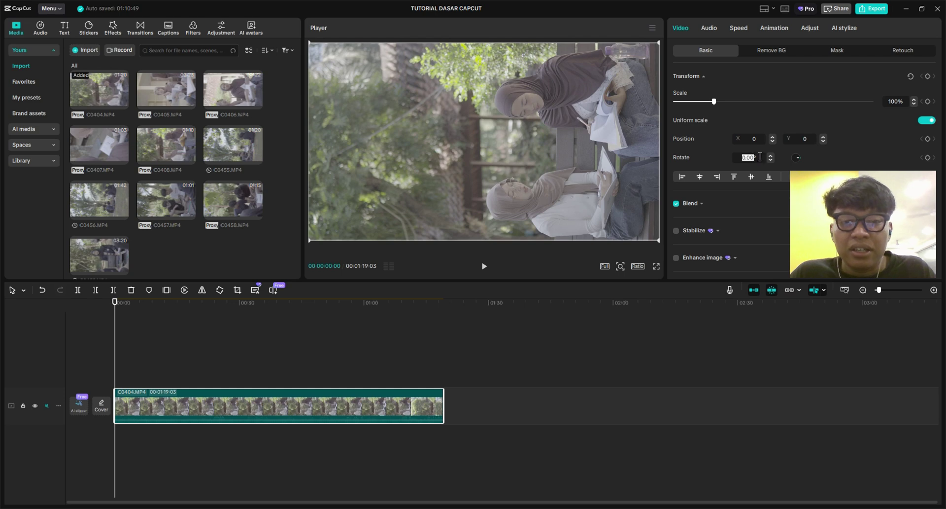
pyautogui.write('90')
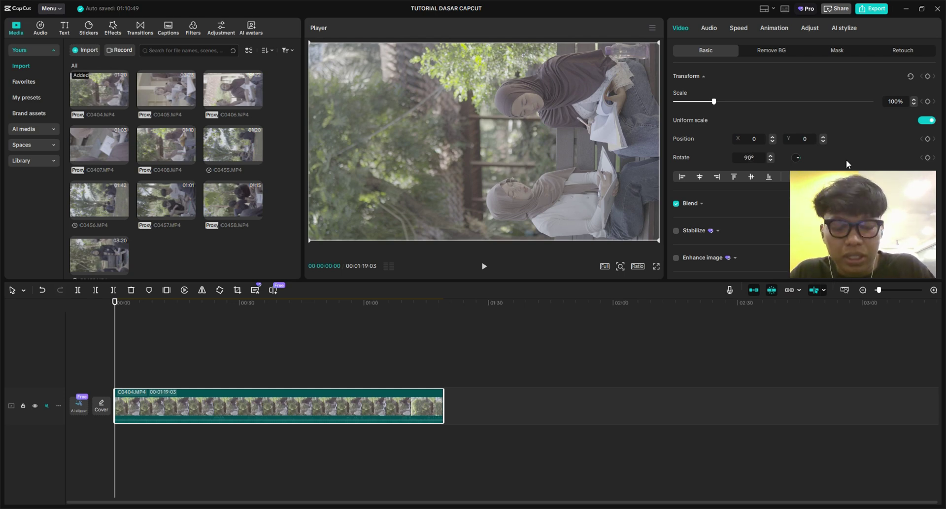
pyautogui.press('Return')
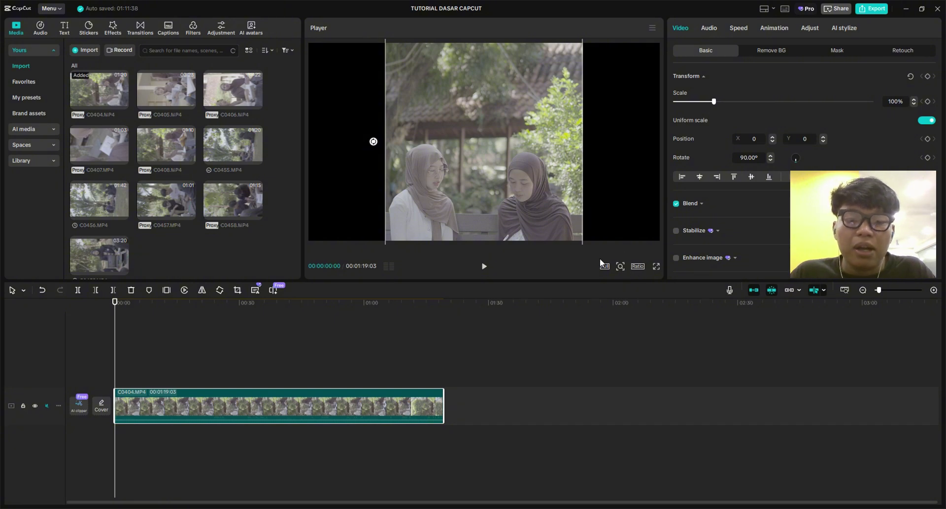
pyautogui.click(620, 109)
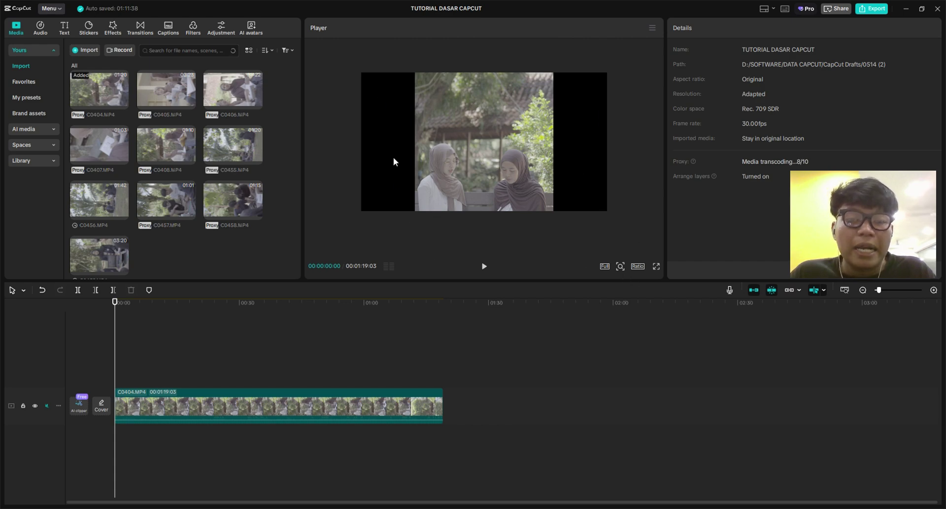
# Set the project's aspect ratio to 9:16 and enlarge the C0404.MP4 clip to 177% so it fills the frame.
pyautogui.click(637, 266)
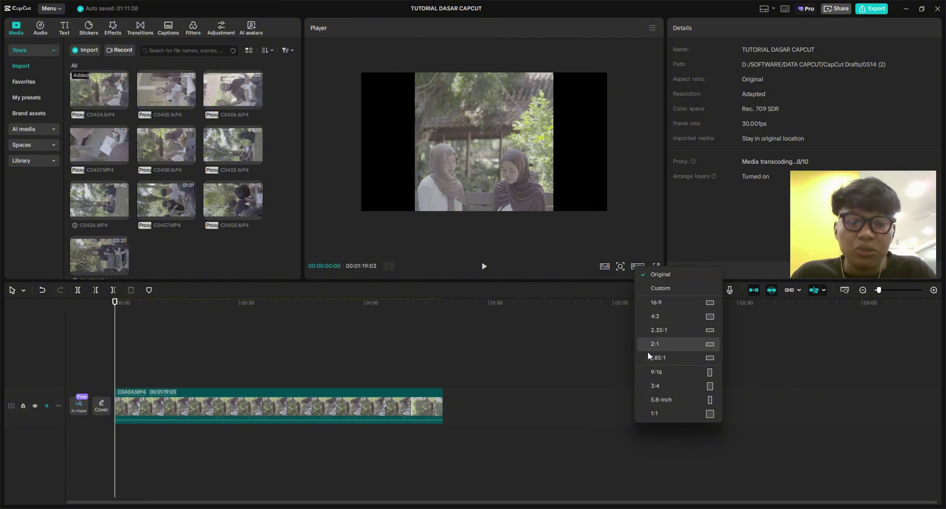
pyautogui.click(660, 371)
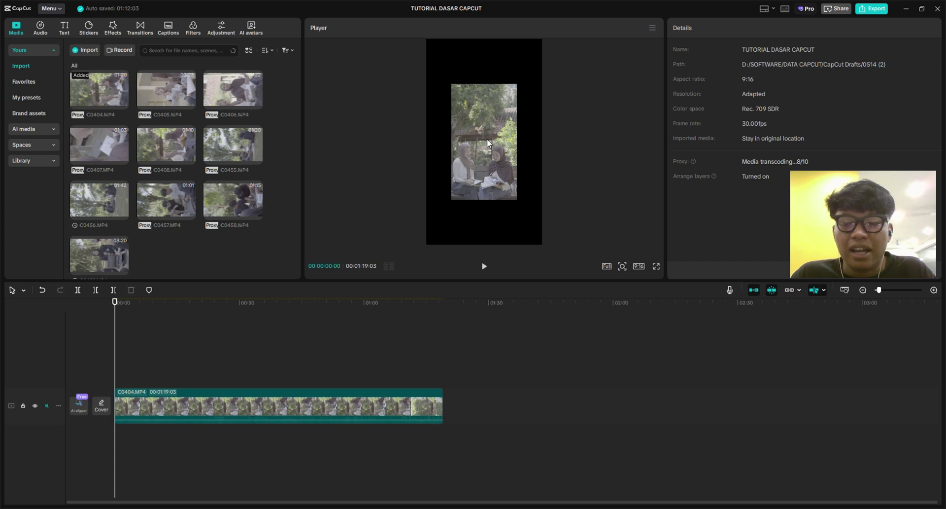
pyautogui.click(487, 138)
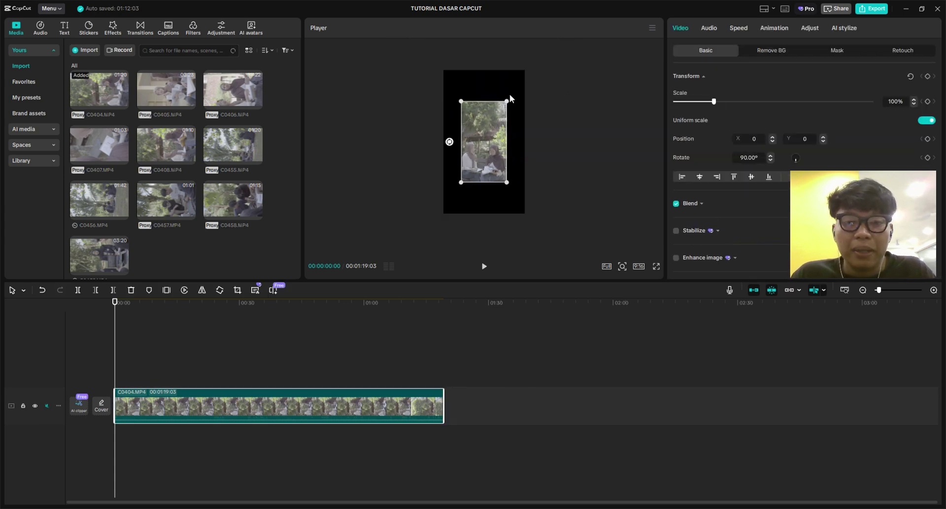
pyautogui.moveTo(505, 100); pyautogui.dragTo(540, 68)
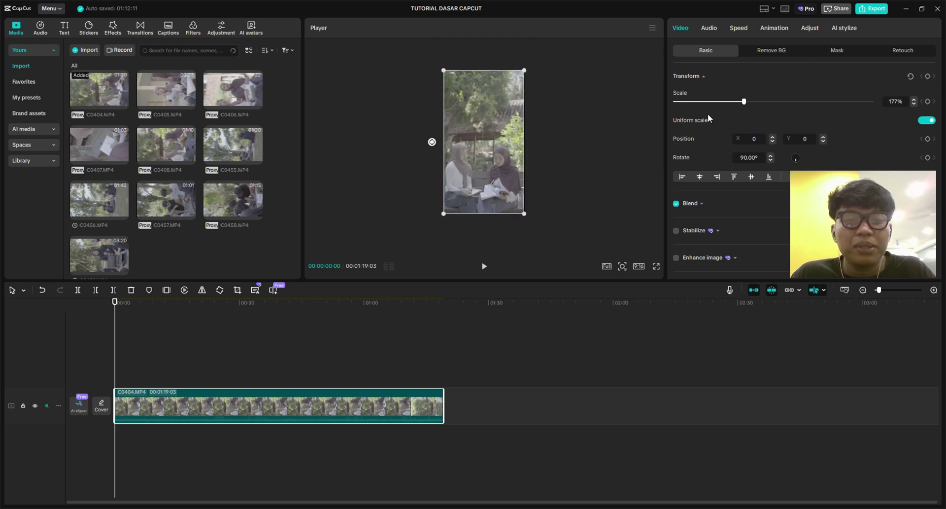
pyautogui.click(543, 82)
# Preview the first seconds of the vertical C0404.MP4 clip by playing and scrubbing, and return the playhead to the start.
pyautogui.press('space')
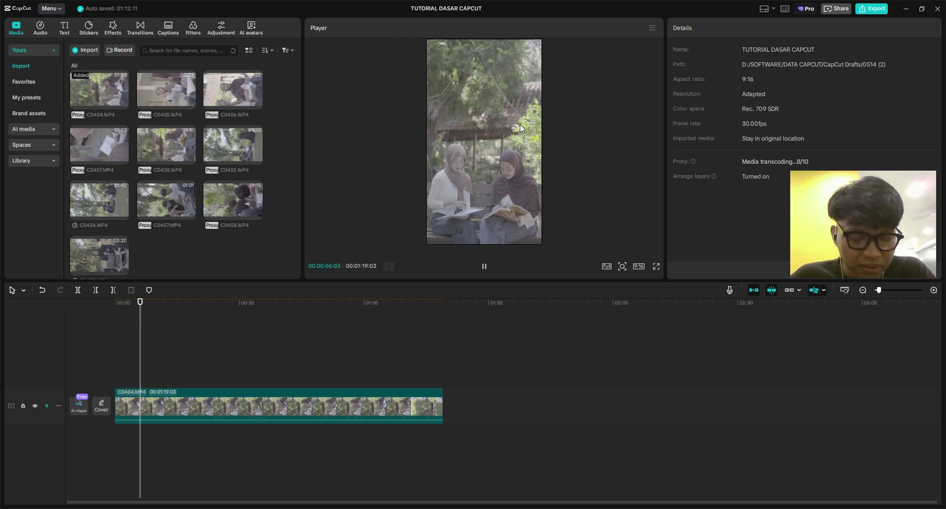
pyautogui.press('space')
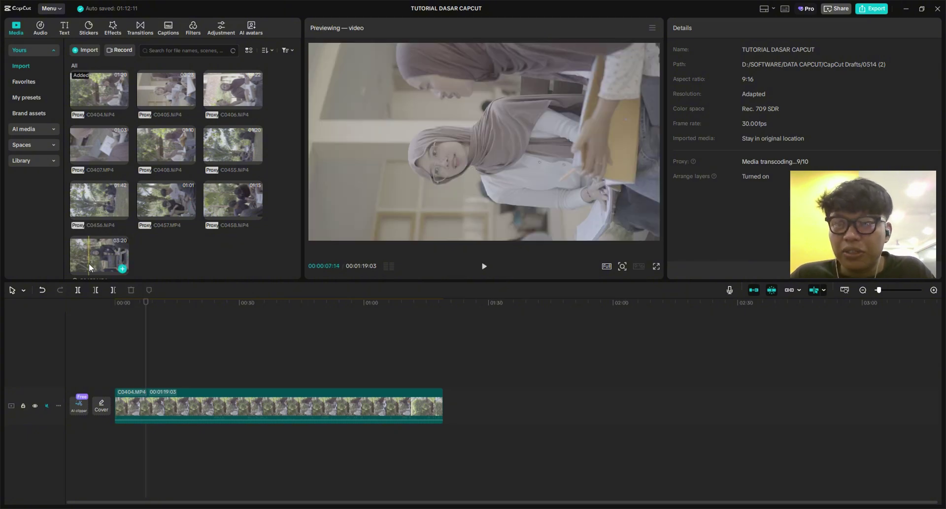
pyautogui.keyDown('ctrl'); pyautogui.scroll(5, 125, 379); pyautogui.keyUp('ctrl')
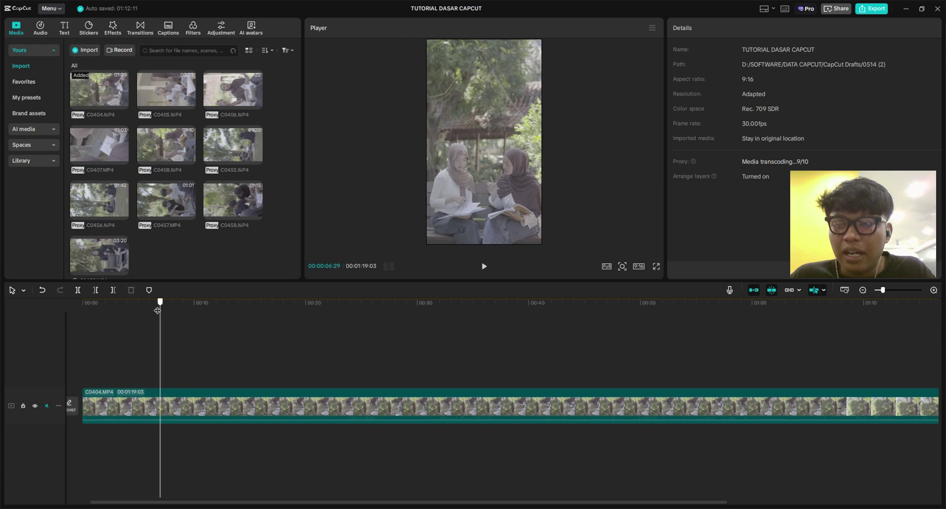
pyautogui.press('Home')
pyautogui.keyDown('ctrl'); pyautogui.scroll(1, 169, 351); pyautogui.keyUp('ctrl')
pyautogui.keyDown('ctrl'); pyautogui.scroll(-4, 163, 350); pyautogui.keyUp('ctrl')
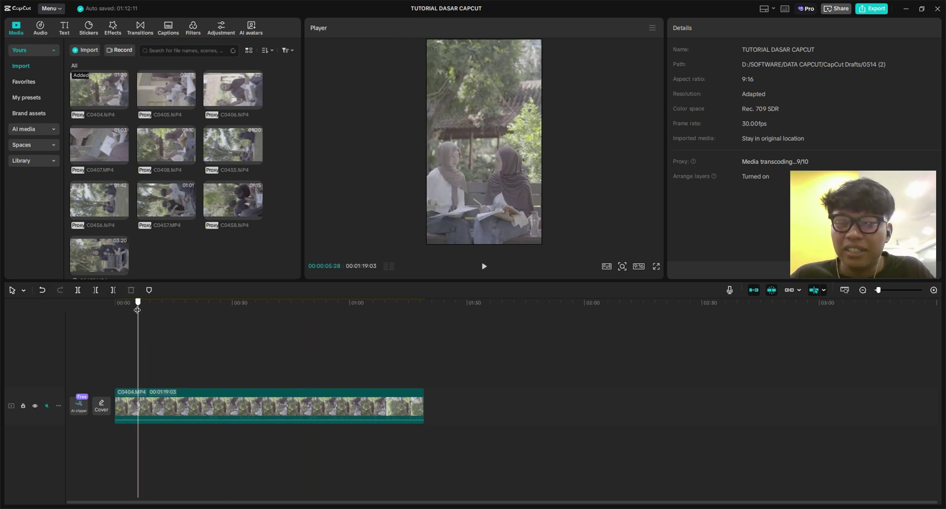
pyautogui.keyDown('ctrl'); pyautogui.scroll(3, 152, 361); pyautogui.keyUp('ctrl')
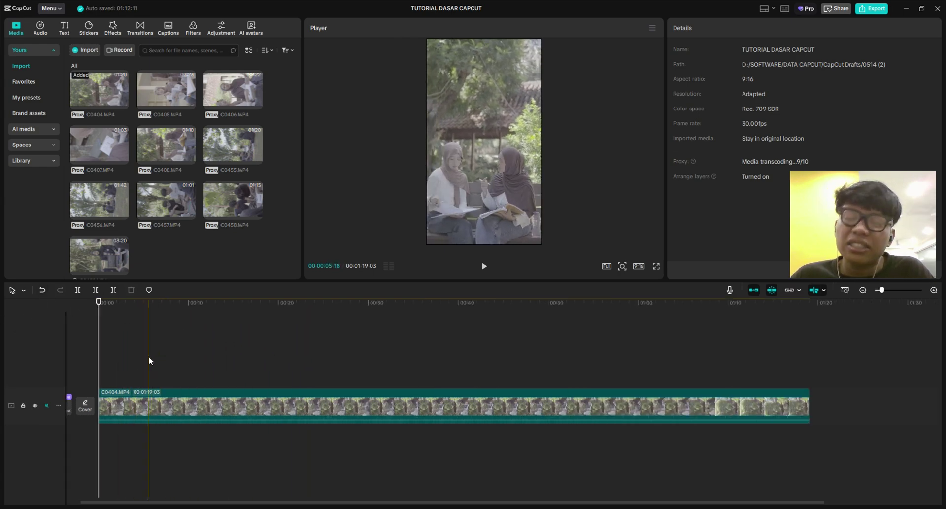
pyautogui.keyDown('ctrl'); pyautogui.scroll(-3, 124, 349); pyautogui.keyUp('ctrl')
pyautogui.keyDown('ctrl'); pyautogui.scroll(4, 126, 339); pyautogui.keyUp('ctrl')
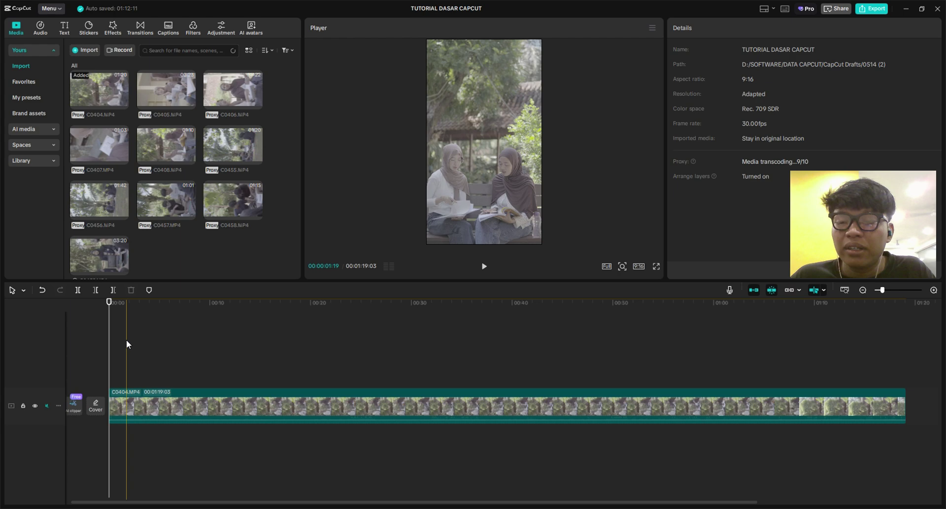
# Activate the Select tool and try moving the C0404.MP4 clip back and forth along its track.
pyautogui.click(22, 291)
pyautogui.click(49, 306)
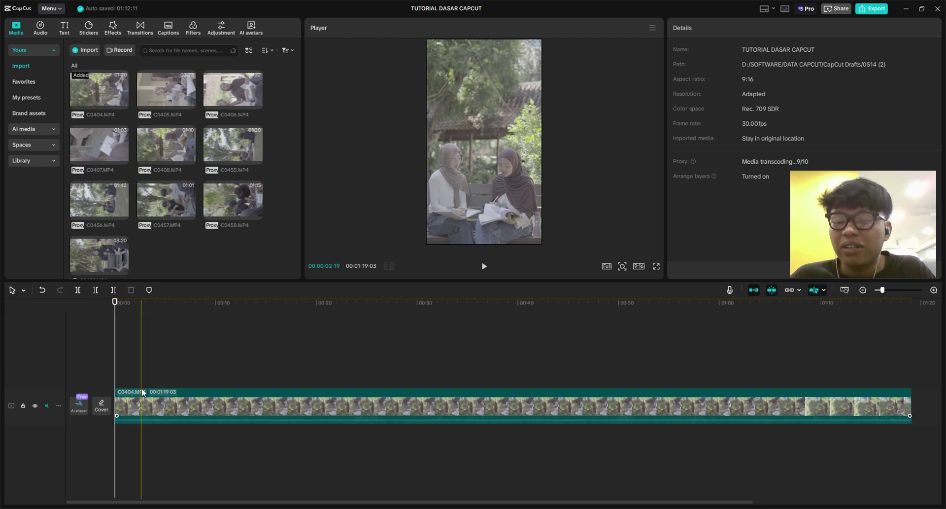
pyautogui.moveTo(161, 394); pyautogui.dragTo(323, 398)
pyautogui.moveTo(238, 401); pyautogui.dragTo(154, 407)
pyautogui.click(206, 367)
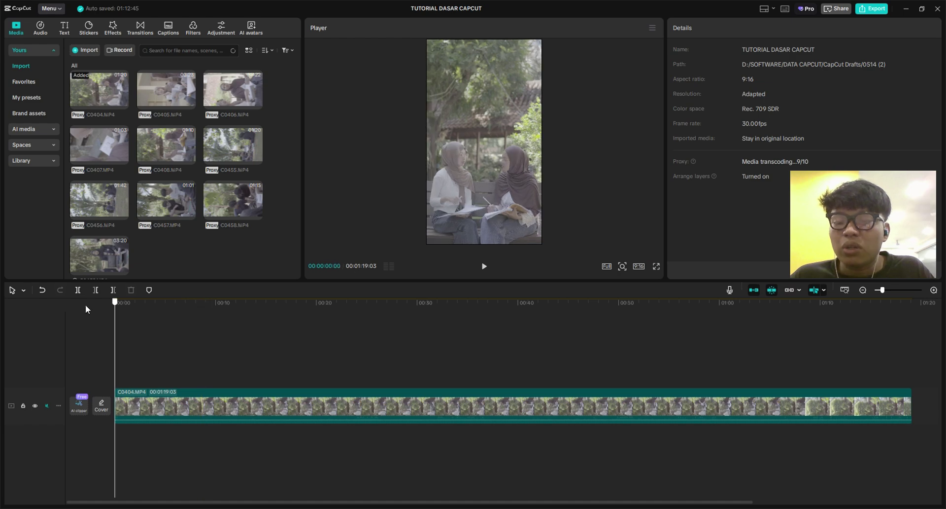
pyautogui.click(205, 309)
pyautogui.moveTo(168, 406); pyautogui.dragTo(212, 409)
pyautogui.click(250, 362)
pyautogui.click(242, 333)
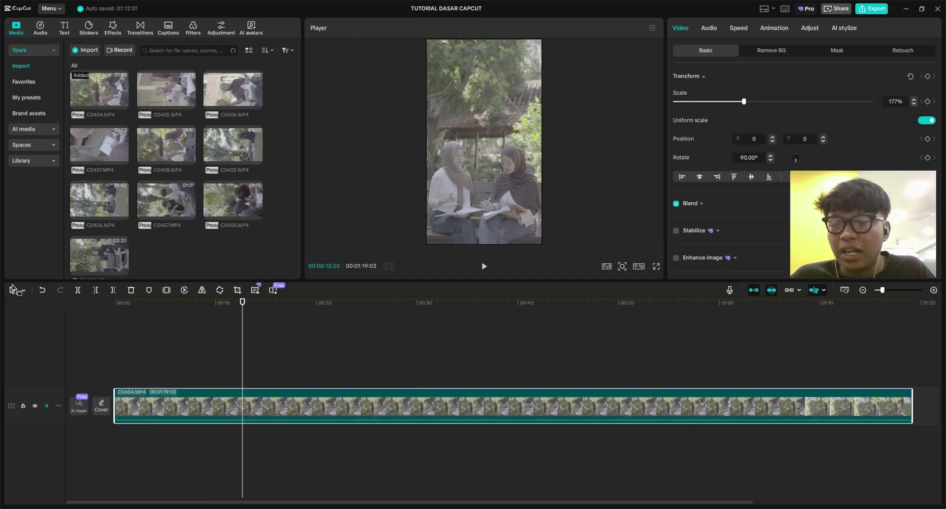
# Split C0404.MP4 into three segments, the first 00:00:08:15 and the second 00:00:07:13 long, using the Split tool, and return to the Select tool.
pyautogui.click(31, 324)
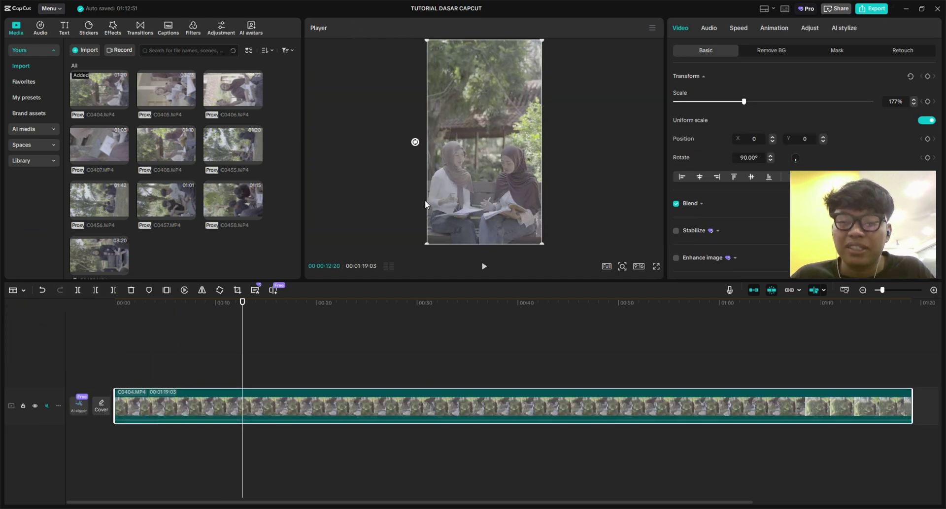
pyautogui.scroll(5, 222, 345)
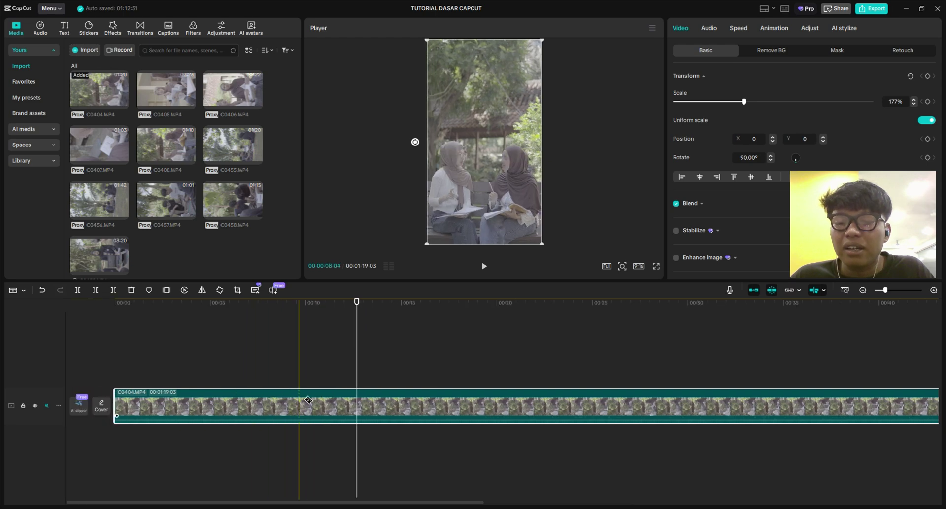
pyautogui.scroll(-3, 249, 379)
pyautogui.scroll(3, 257, 383)
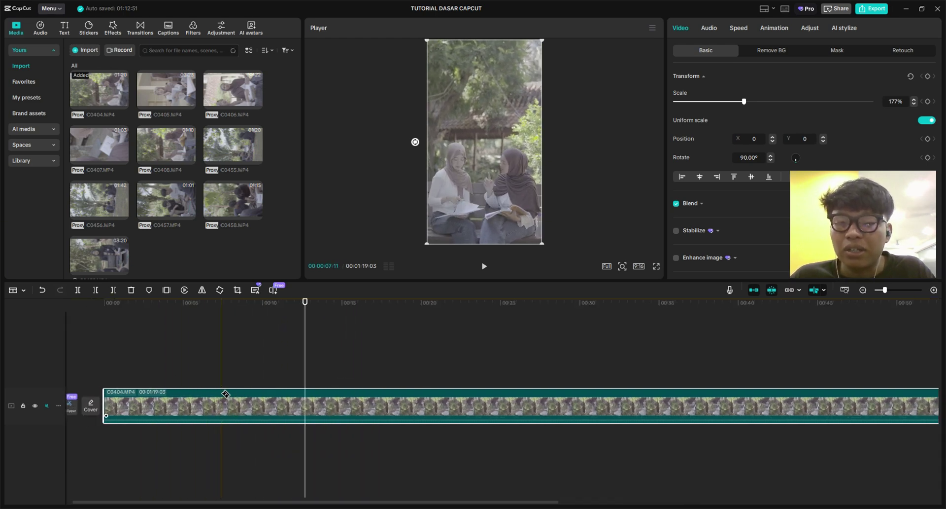
pyautogui.scroll(2, 271, 388)
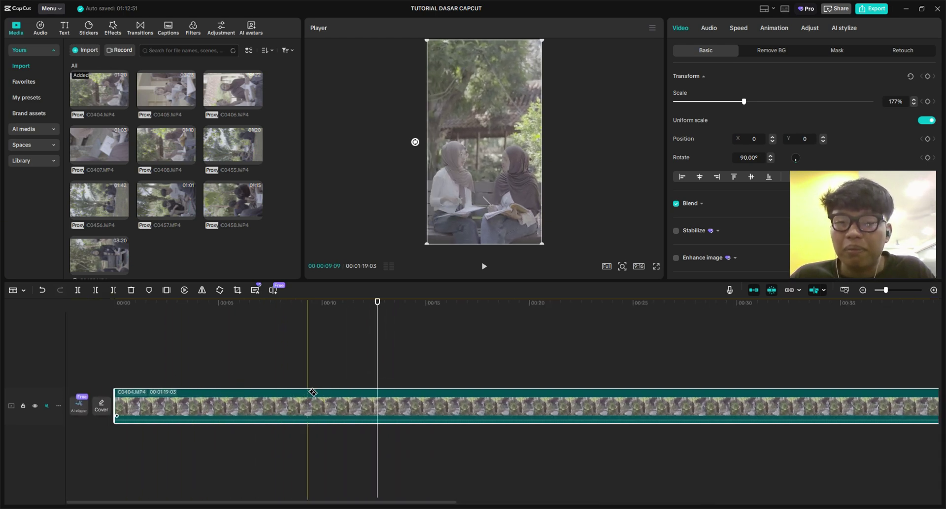
pyautogui.scroll(-3, 300, 392)
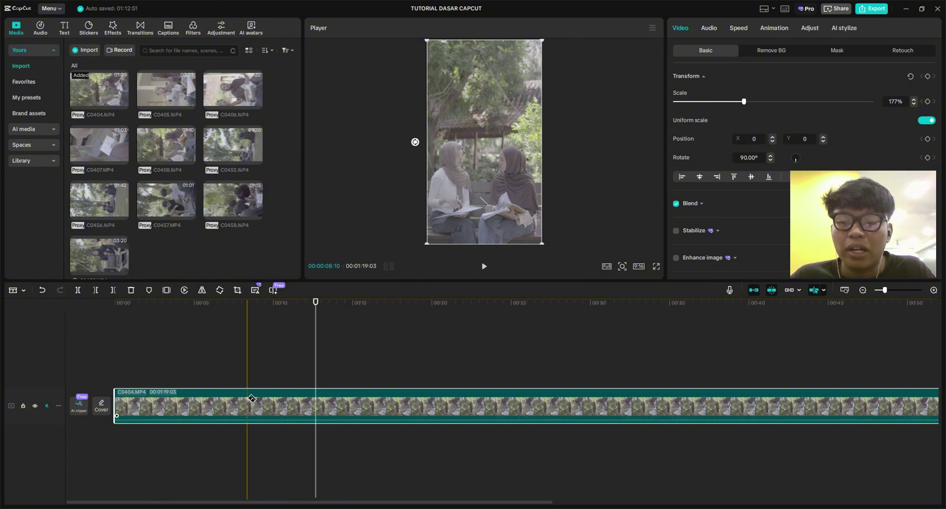
pyautogui.scroll(2, 253, 398)
pyautogui.hotkey('ctrl', 'b')
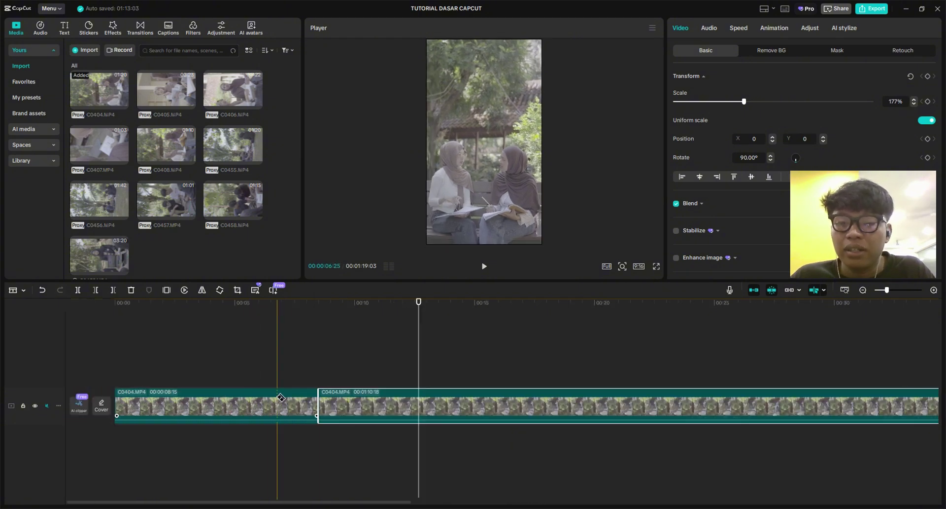
pyautogui.scroll(-2, 274, 398)
pyautogui.scroll(3, 289, 398)
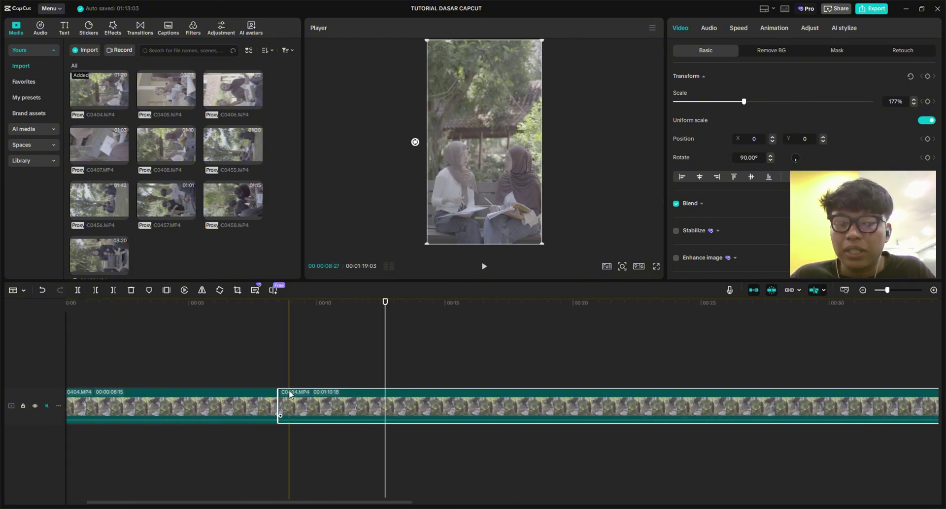
pyautogui.click(469, 407)
pyautogui.press('a')
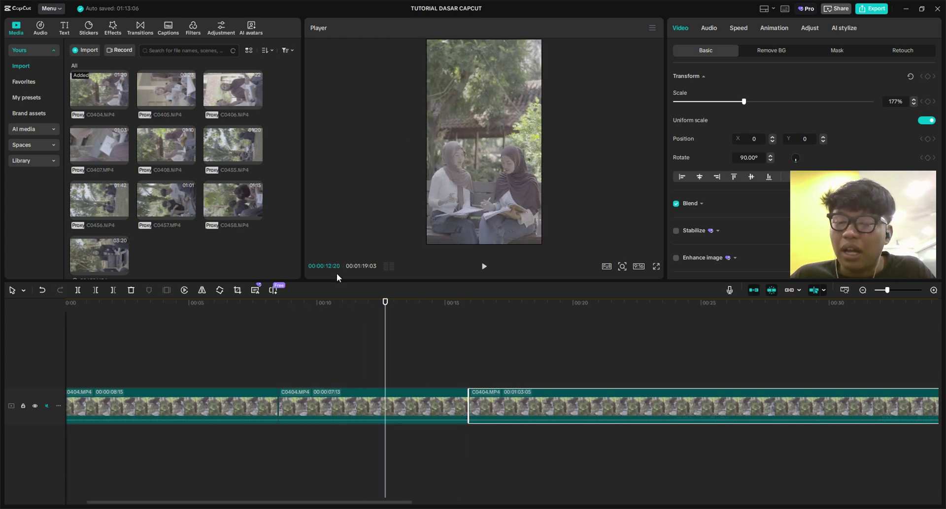
# Play the timeline across the first cut to check the transition between the first and second segments.
pyautogui.hscroll(-2, 257, 340)
pyautogui.scroll(3, 332, 364)
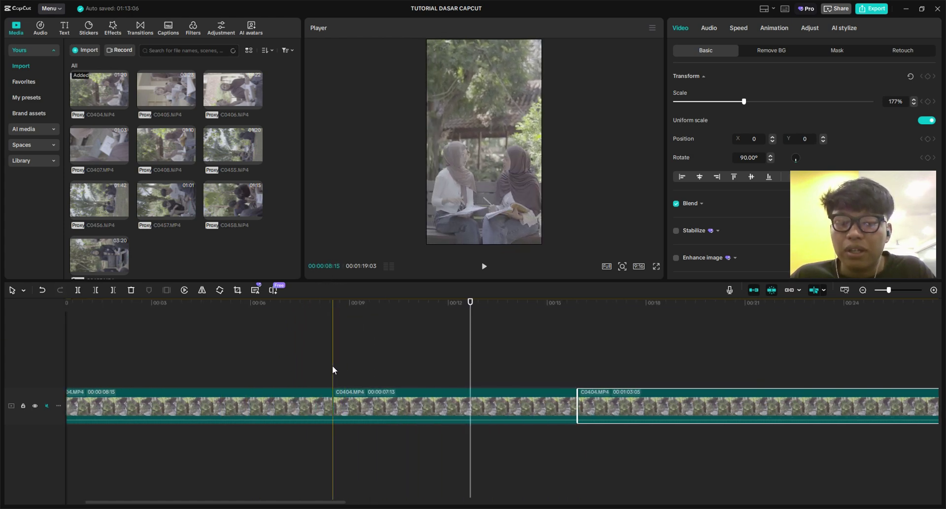
pyautogui.click(332, 344)
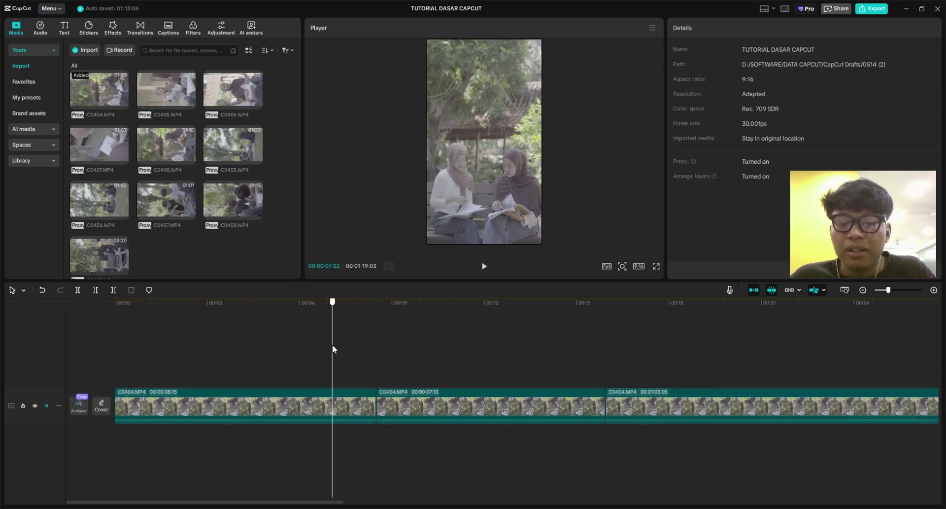
pyautogui.click(366, 344)
pyautogui.press('space')
pyautogui.hscroll(1, 330, 338)
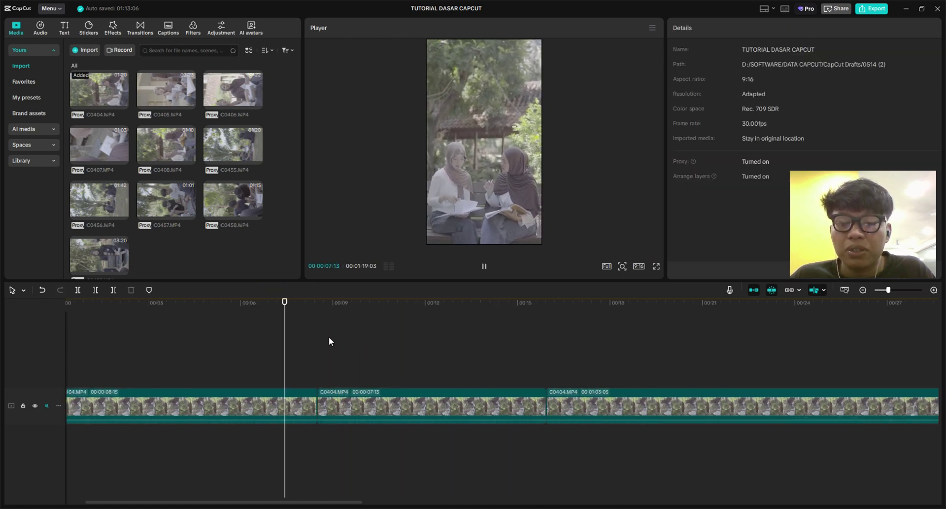
pyautogui.press('space')
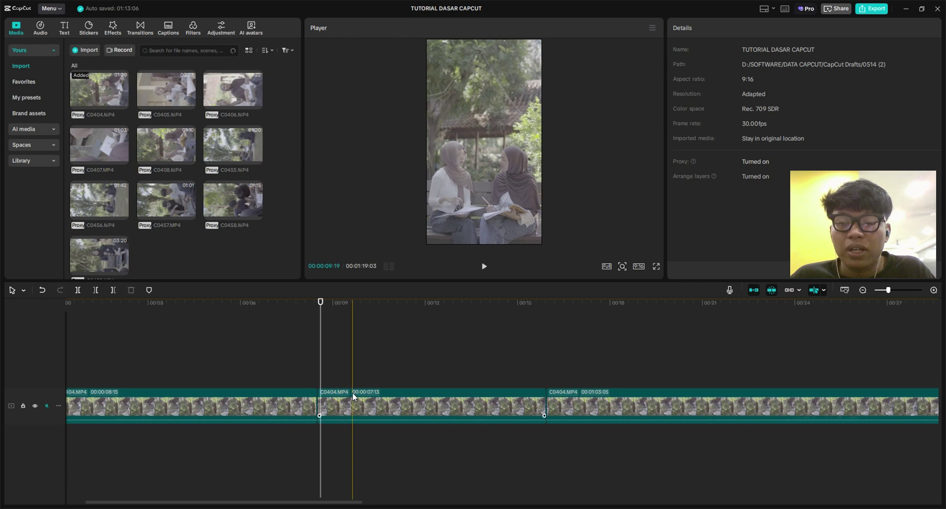
# Delete the middle C0404.MP4 segment and play the timeline past the joined cut.
pyautogui.click(344, 393)
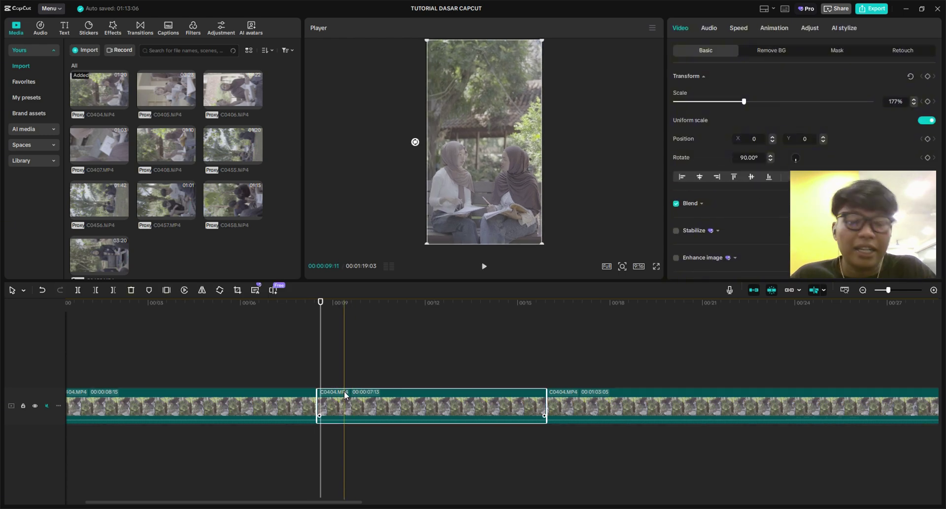
pyautogui.press('Delete')
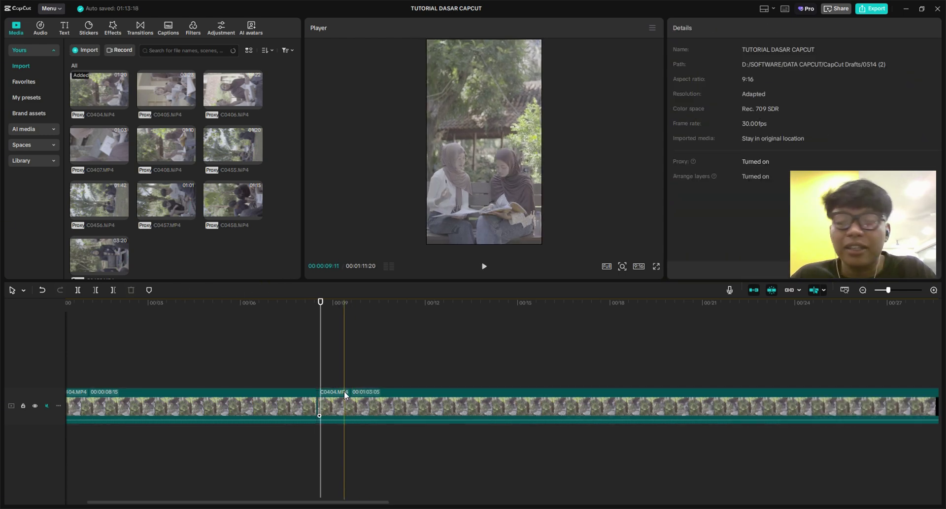
pyautogui.click(289, 338)
pyautogui.press('space')
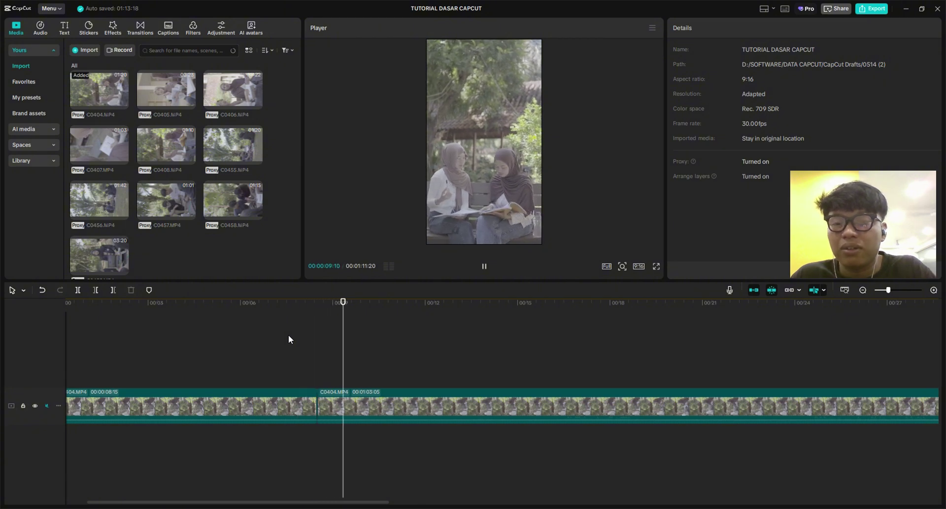
pyautogui.press('space')
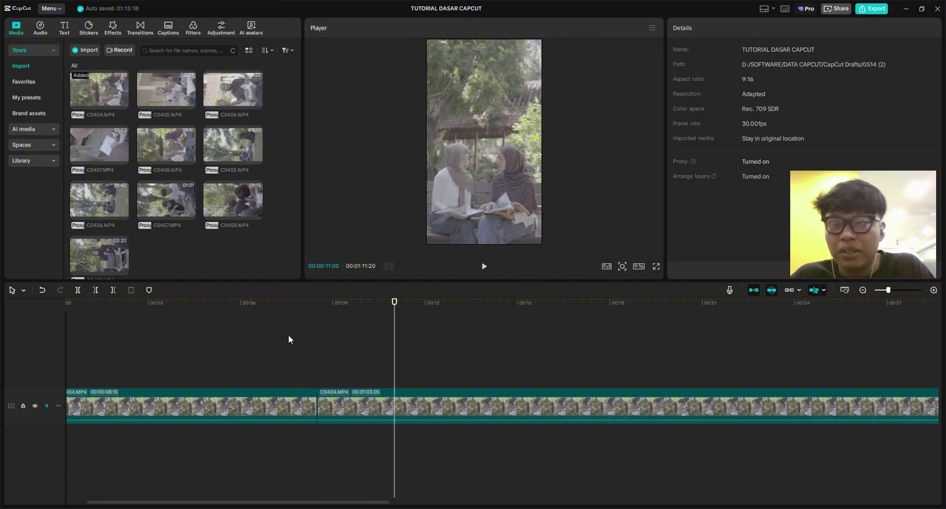
# Undo the segment deletion and both splits of the C0404.MP4 clip.
pyautogui.scroll(-3, 433, 373)
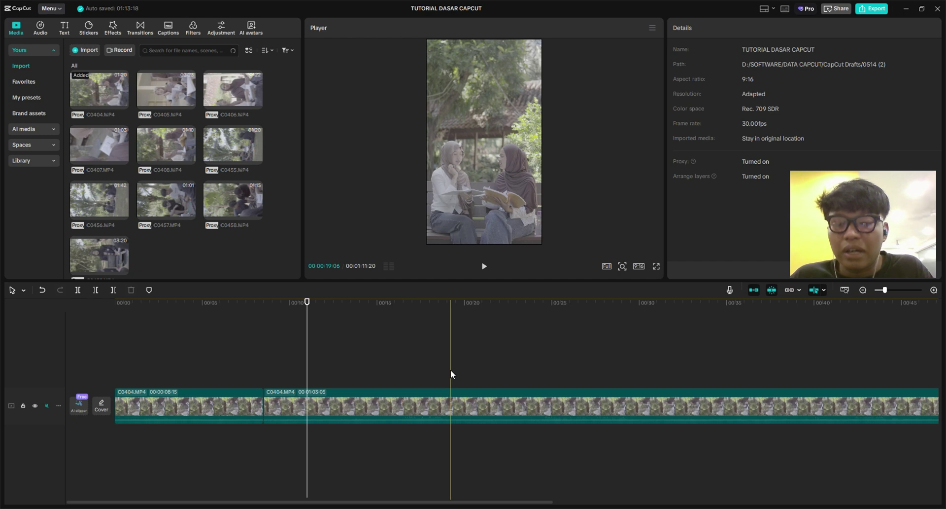
pyautogui.scroll(2, 262, 388)
pyautogui.hotkey('ctrl', 'z')
pyautogui.click(229, 364)
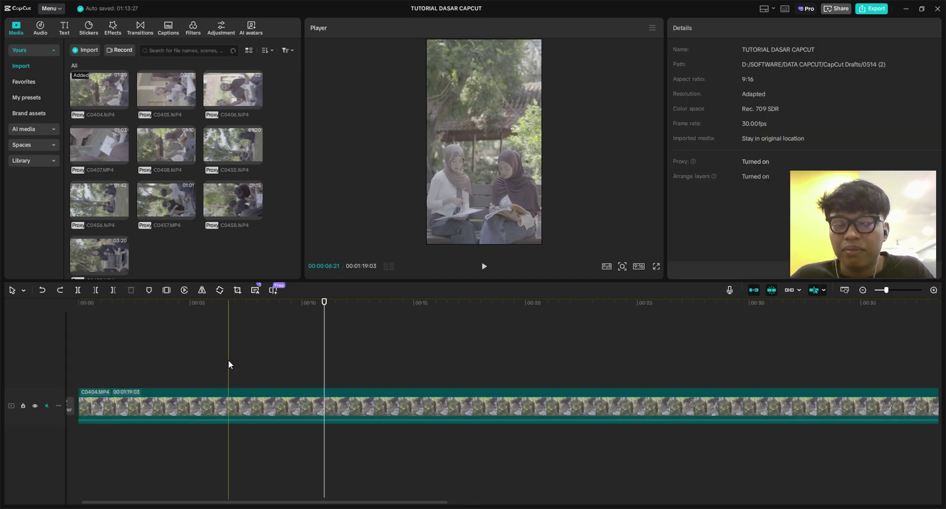
pyautogui.click(229, 360)
pyautogui.scroll(-3, 226, 365)
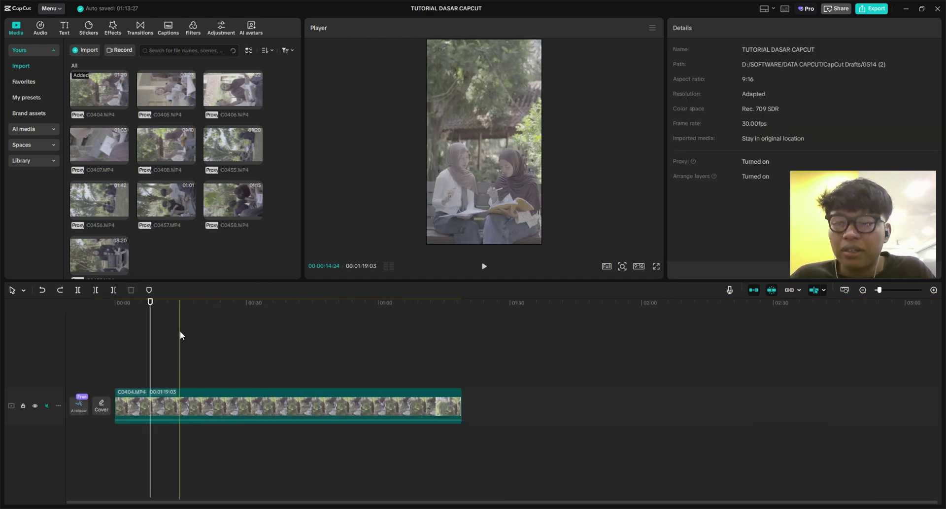
# Split C0404.MP4 into three segments, the first 00:00:12:26 and the second 00:00:30:29 long, and switch back to the Select tool.
pyautogui.scroll(3, 176, 321)
pyautogui.hotkey('ctrl', 'shift', 'z')
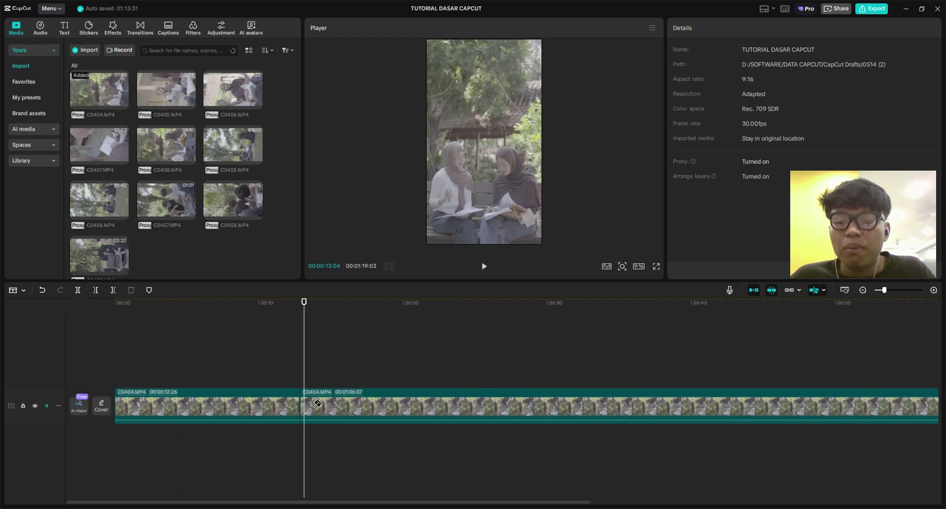
pyautogui.scroll(-2, 551, 388)
pyautogui.scroll(3, 197, 342)
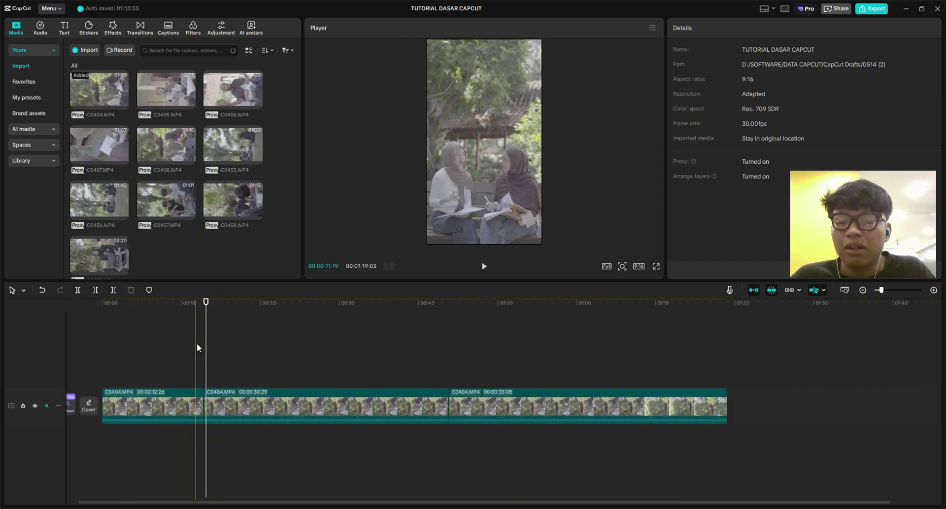
pyautogui.scroll(-3, 209, 349)
pyautogui.scroll(3, 205, 346)
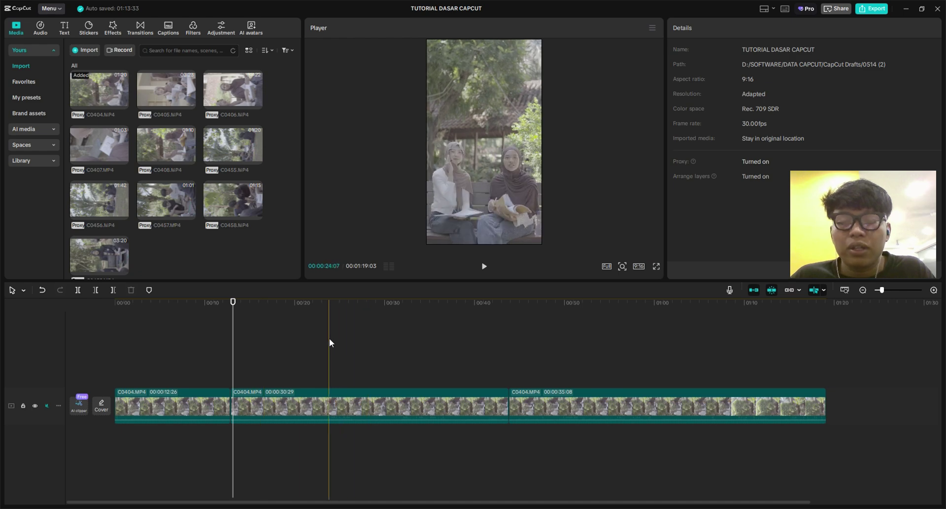
# Delete the 00:00:30:29 segment in the middle of C0404.MP4 and play the timeline from the joined cut.
pyautogui.scroll(2, 345, 340)
pyautogui.scroll(-4, 260, 359)
pyautogui.scroll(4, 197, 353)
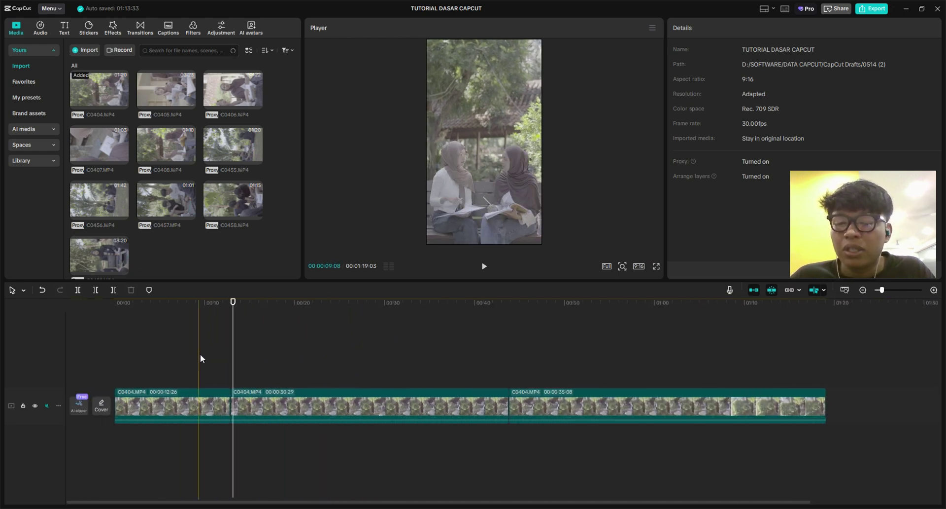
pyautogui.scroll(-2, 322, 377)
pyautogui.click(326, 400)
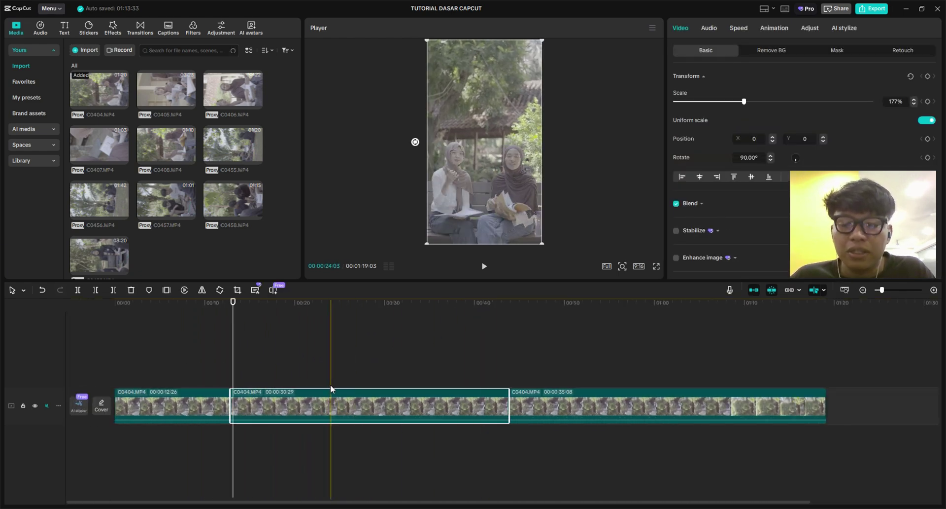
pyautogui.press('Delete')
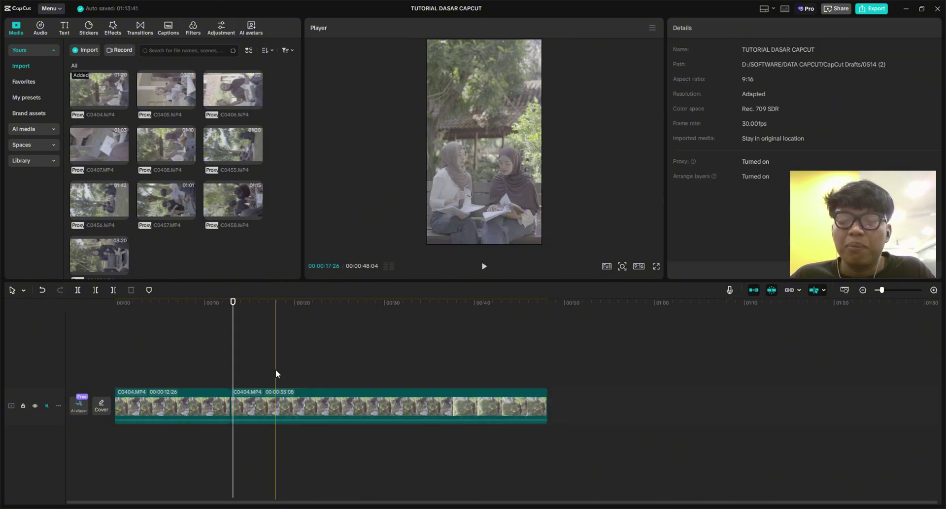
pyautogui.click(220, 360)
pyautogui.press('space')
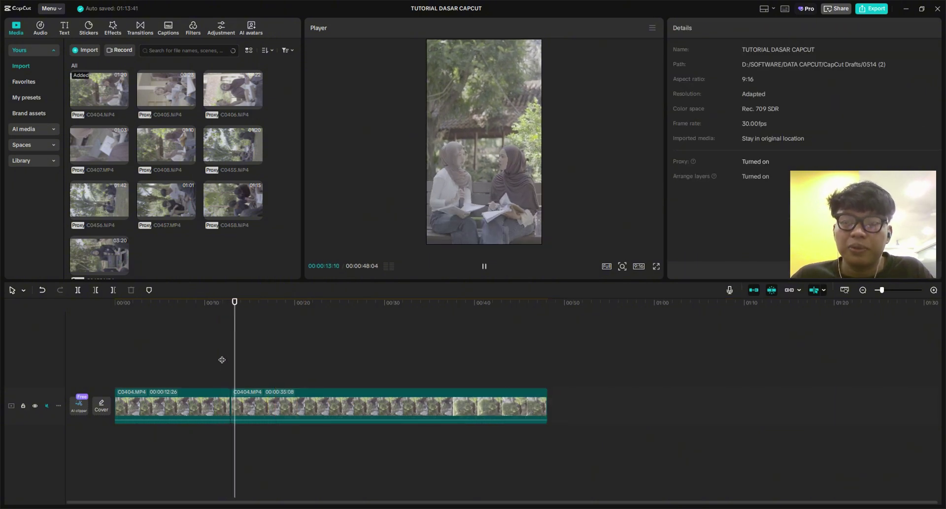
# Undo the segment deletion and both splits so that C0404.MP4 is one continuous clip.
pyautogui.hotkey('ctrl', 'z')
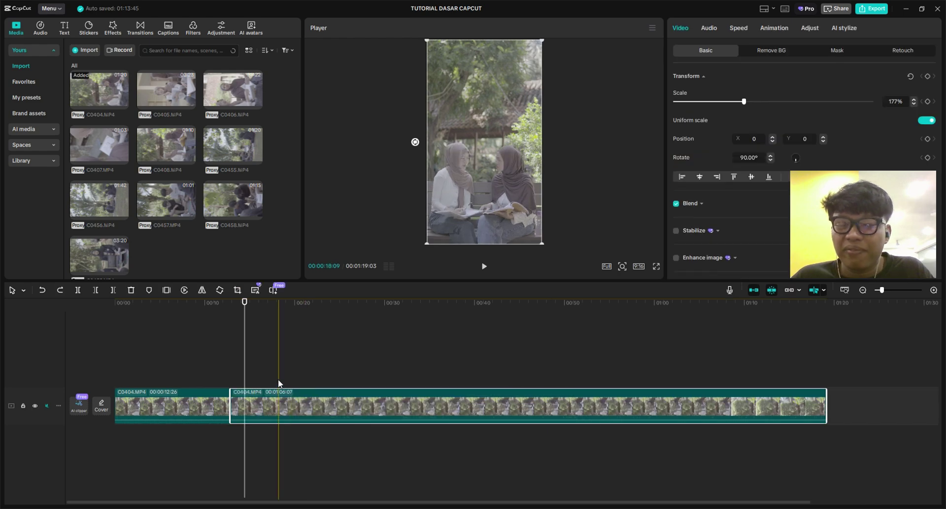
pyautogui.hotkey('ctrl', 'z')
pyautogui.moveTo(229, 359); pyautogui.dragTo(202, 335)
pyautogui.scroll(2, 201, 334)
pyautogui.scroll(3, 228, 348)
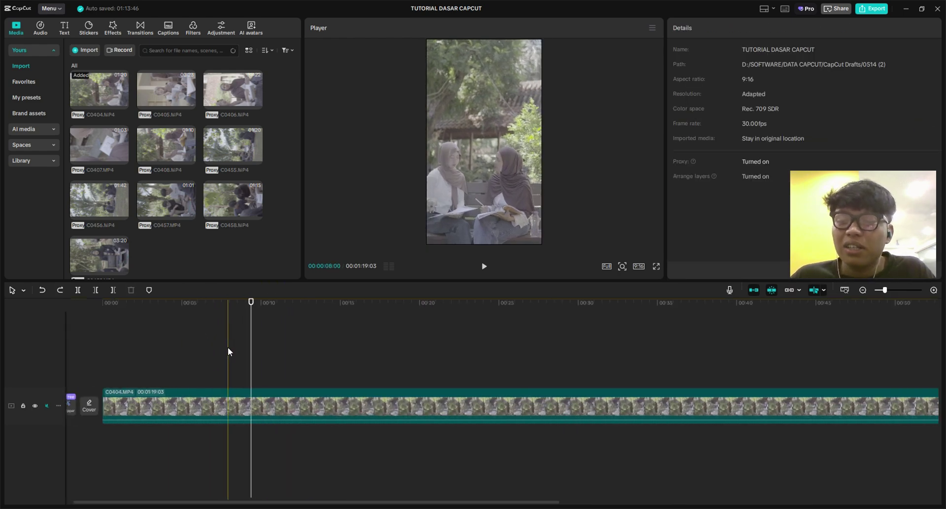
pyautogui.scroll(-3, 228, 350)
pyautogui.hscroll(-2, 267, 360)
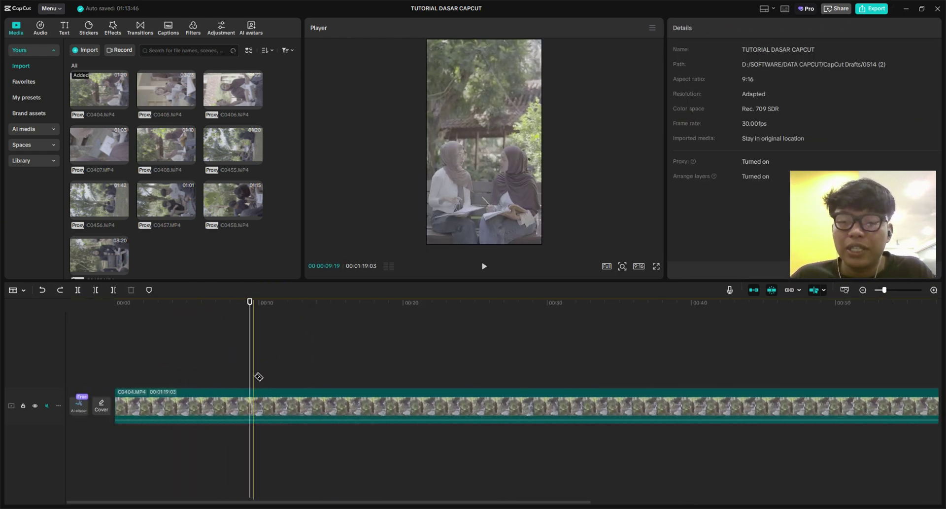
# Preview several points along C0404.MP4 with the playhead while alternating between the Split and Select tools.
pyautogui.click(334, 327)
pyautogui.click(256, 333)
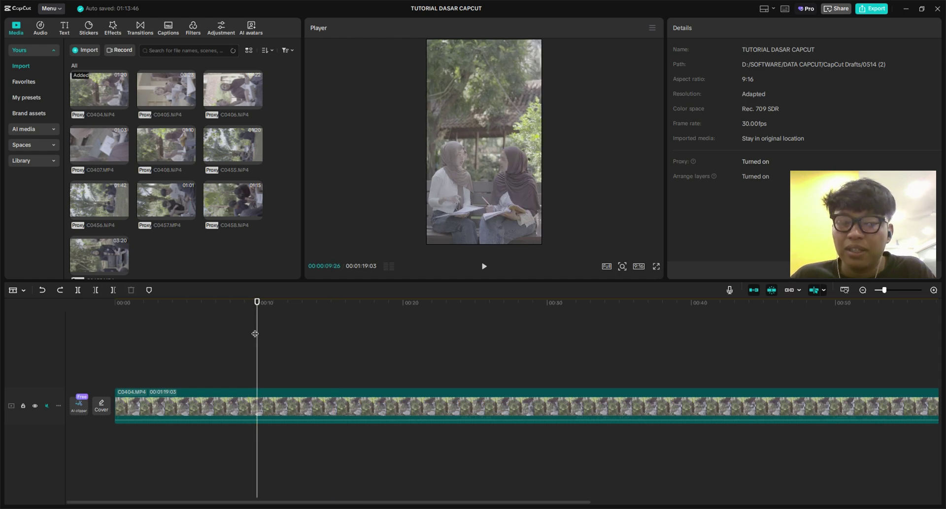
pyautogui.click(353, 333)
pyautogui.click(446, 334)
pyautogui.click(217, 335)
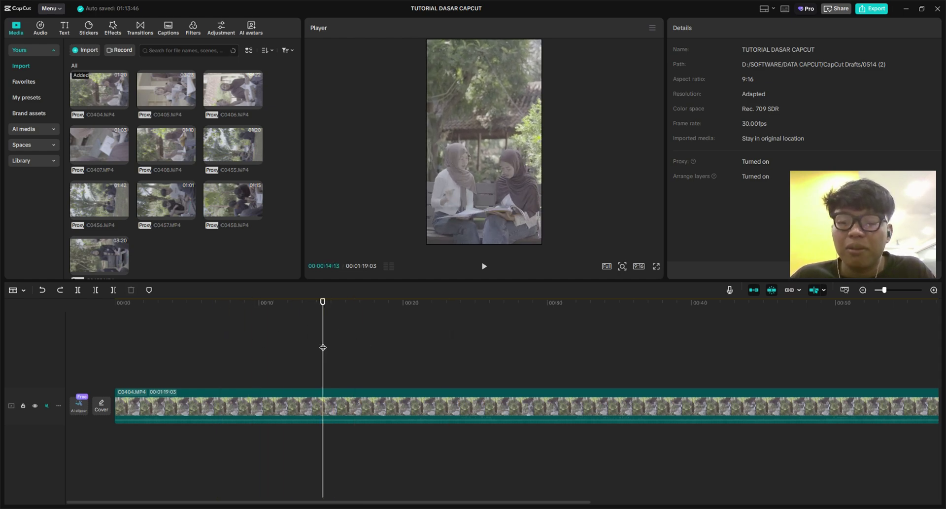
pyautogui.click(138, 317)
pyautogui.click(388, 327)
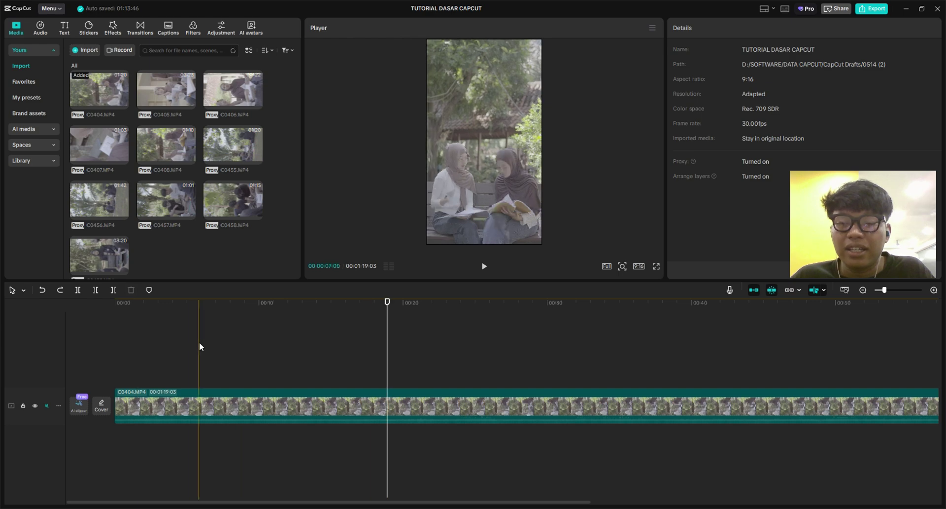
pyautogui.click(197, 337)
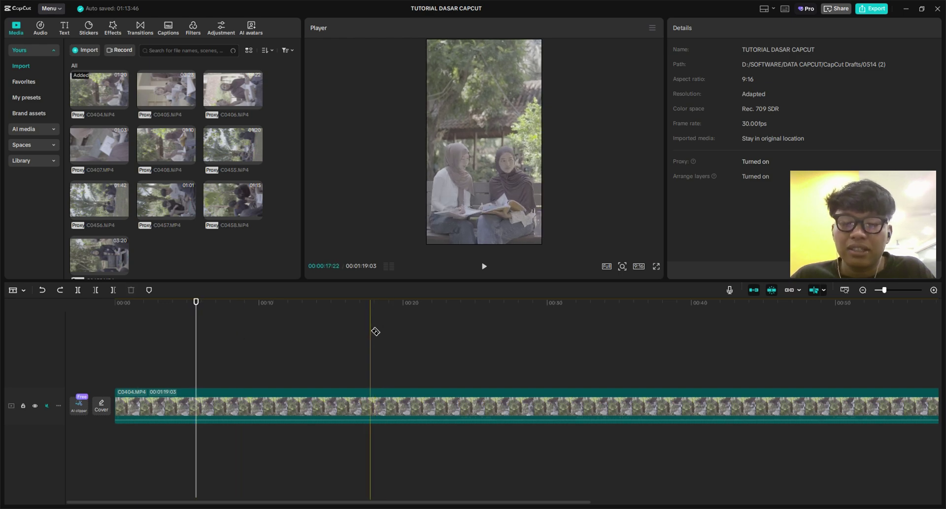
pyautogui.click(370, 331)
# Select the C0404.MP4 clip with the Select leftward tool, and clear the selection with the Select tool.
pyautogui.click(14, 292)
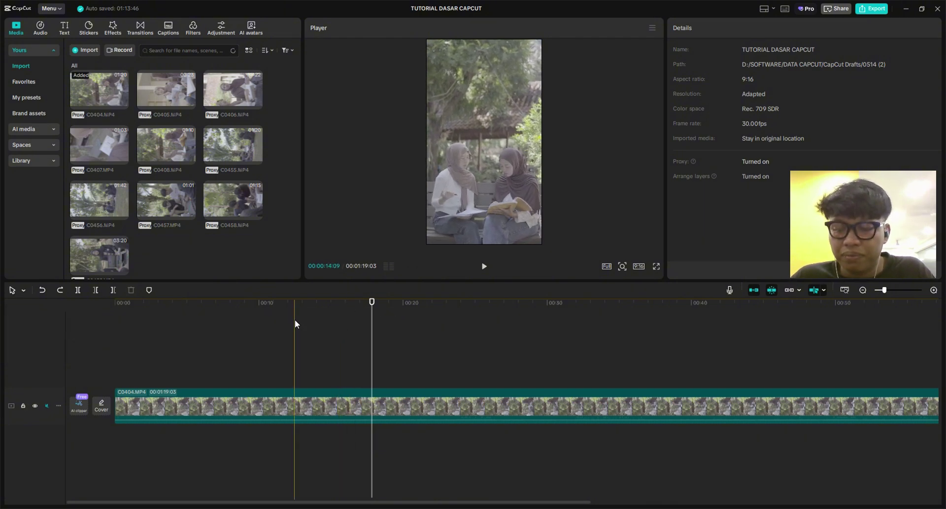
pyautogui.click(18, 293)
pyautogui.click(73, 335)
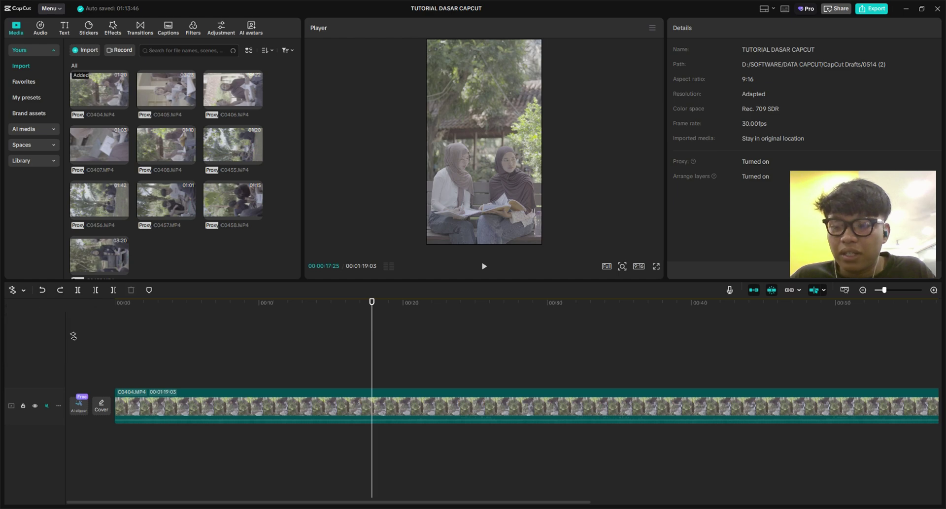
pyautogui.click(496, 354)
pyautogui.hscroll(5, 424, 361)
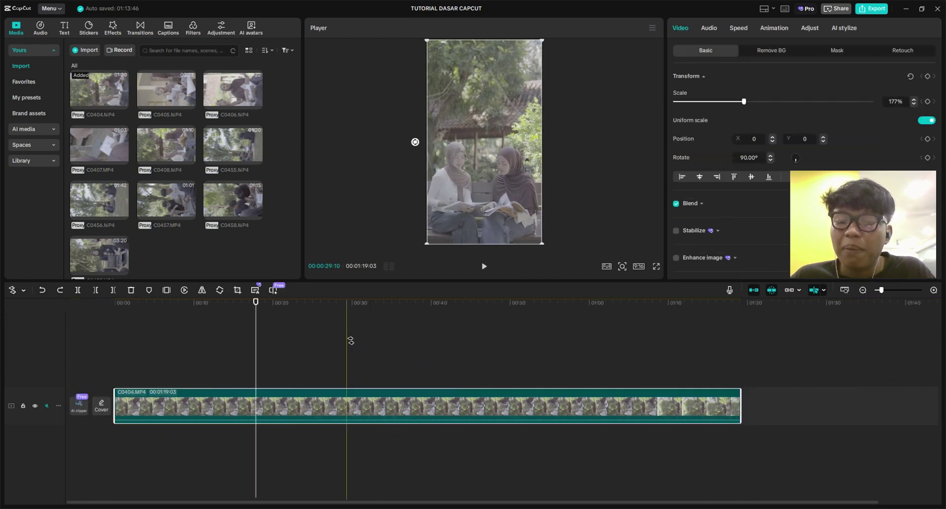
pyautogui.scroll(-6, 333, 337)
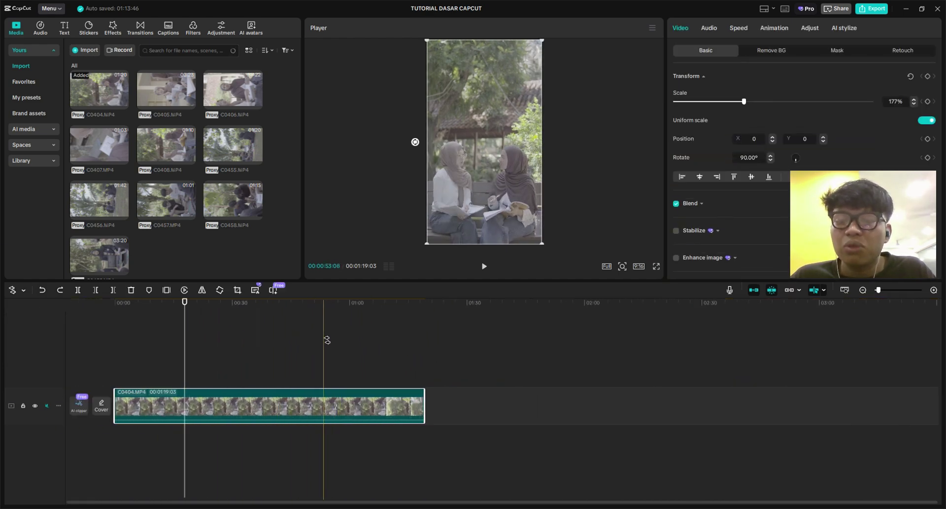
pyautogui.scroll(3, 403, 359)
pyautogui.scroll(-4, 389, 355)
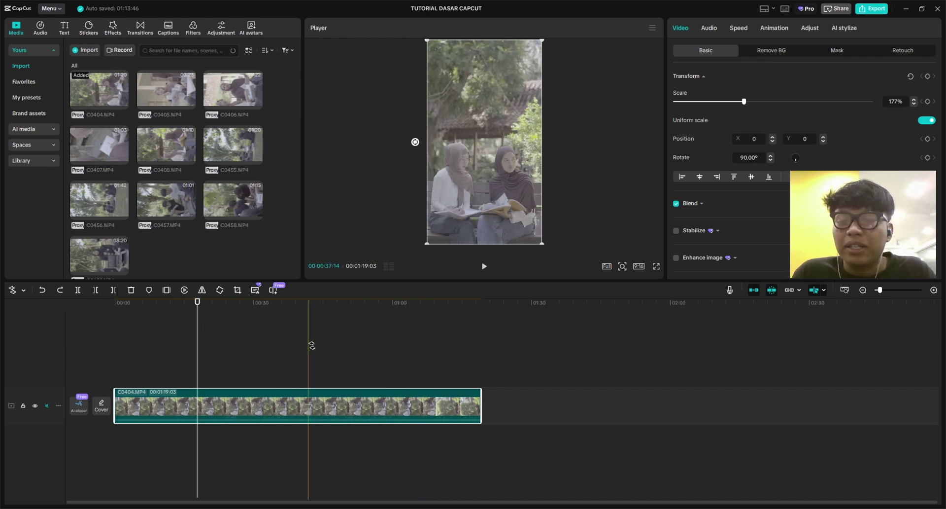
pyautogui.click(351, 343)
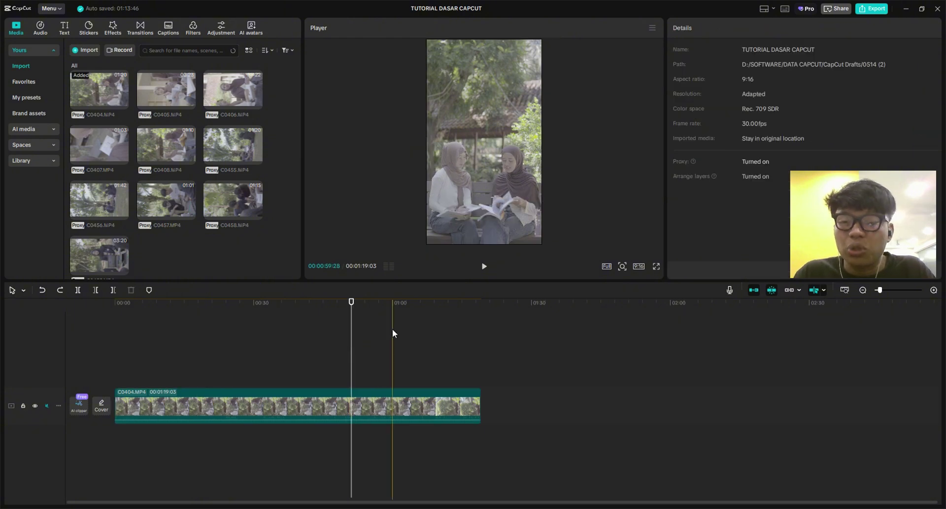
# Stack two copies of C0458.MP4 on new tracks above C0404.MP4, splitting the upper copy into segments of 00:00:14:08 and 00:00:59:25.
pyautogui.moveTo(233, 196); pyautogui.dragTo(116, 340)
pyautogui.moveTo(280, 350); pyautogui.dragTo(539, 359)
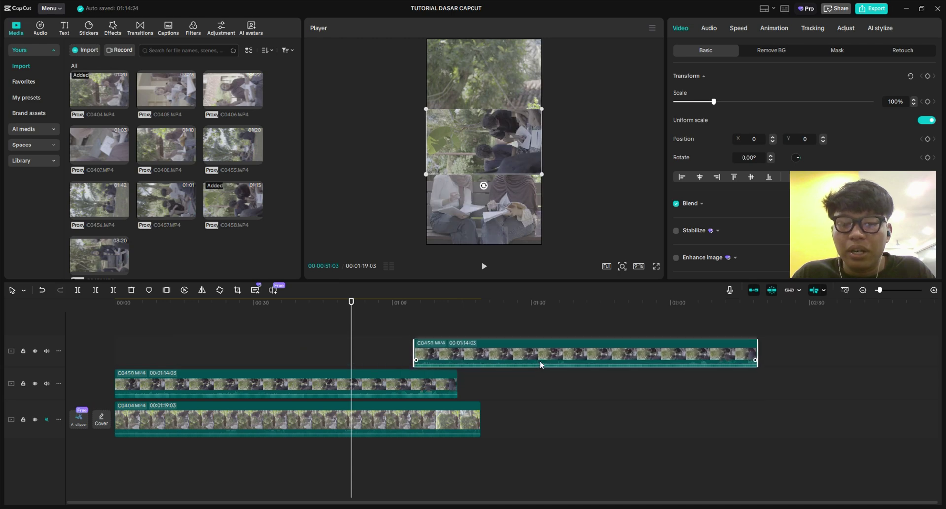
pyautogui.click(481, 350)
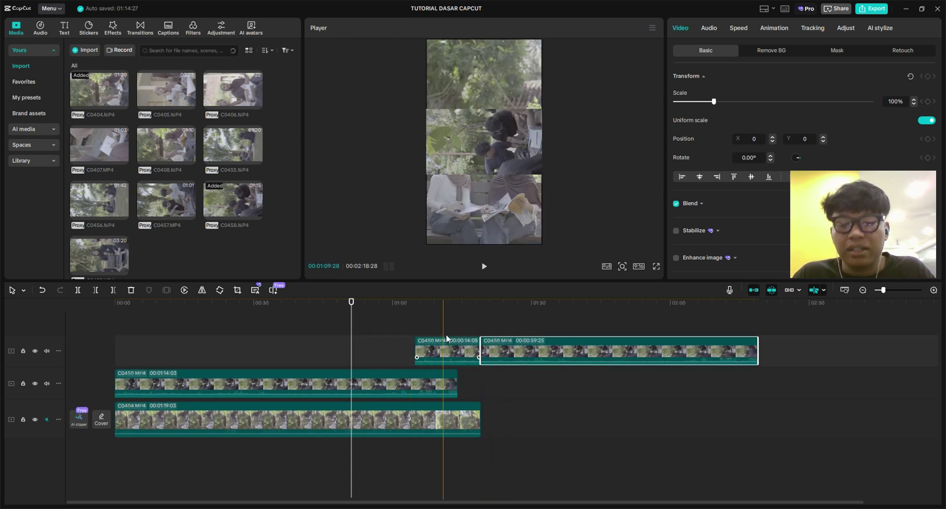
# Select the clips to the left across all three tracks with Select leftward, and return to the Select tool.
pyautogui.press('a')
pyautogui.click(456, 330)
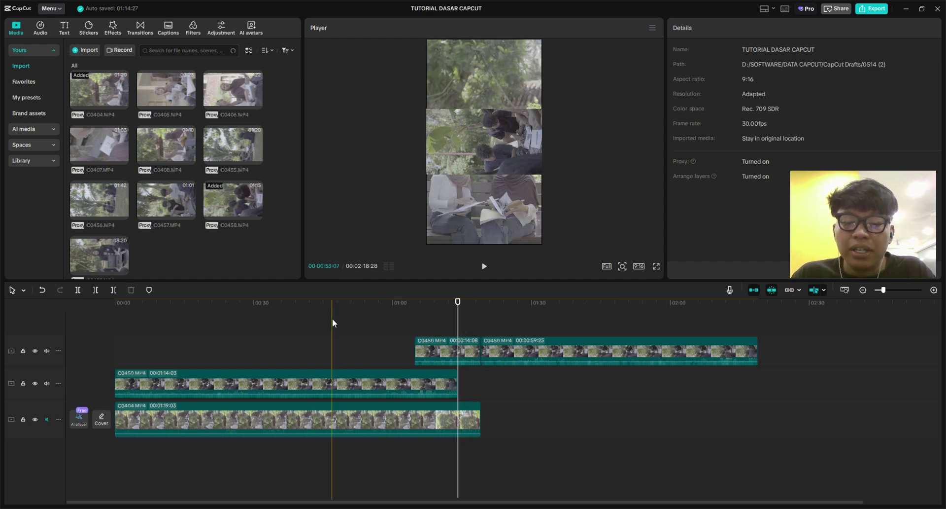
pyautogui.press('b')
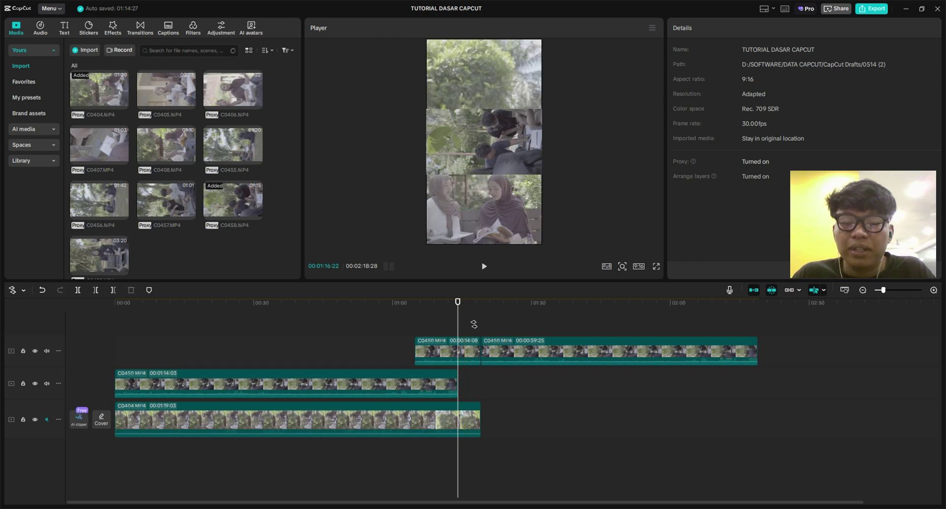
pyautogui.hotkey('ctrl', 'a')
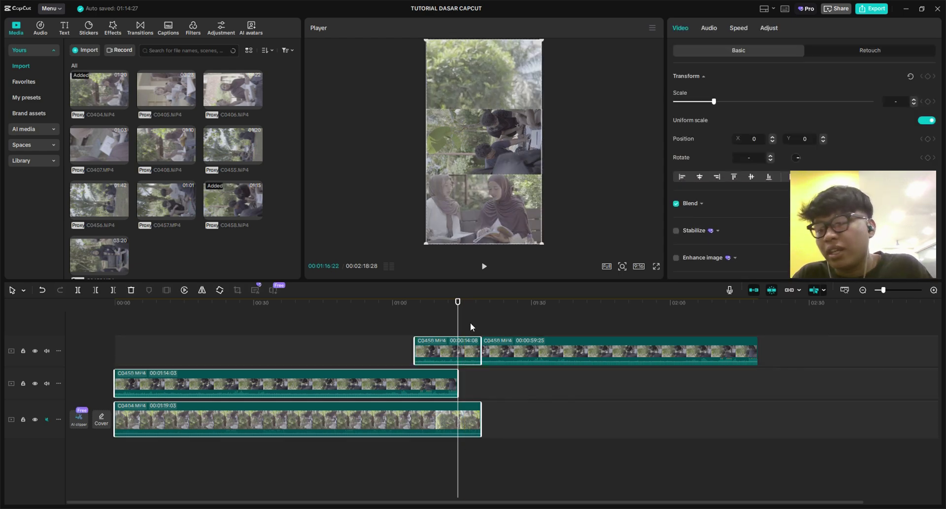
pyautogui.click(11, 290)
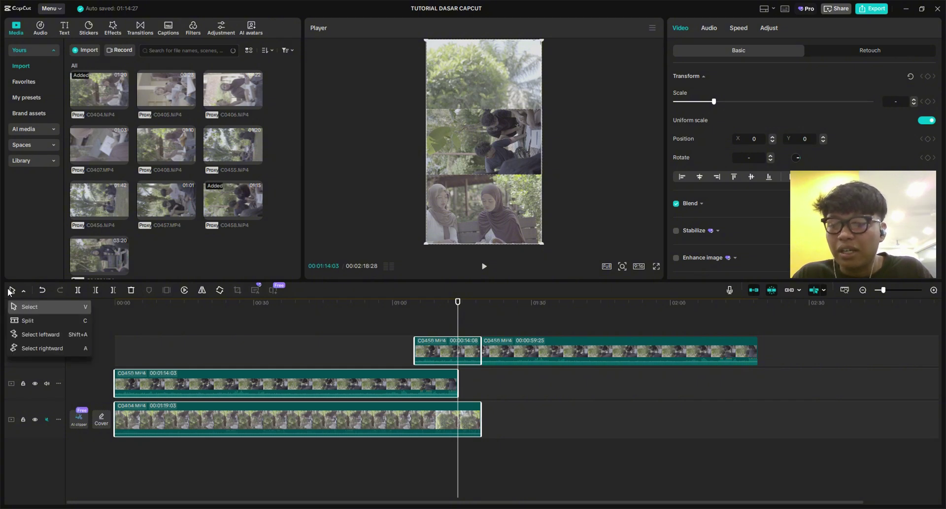
pyautogui.click(30, 306)
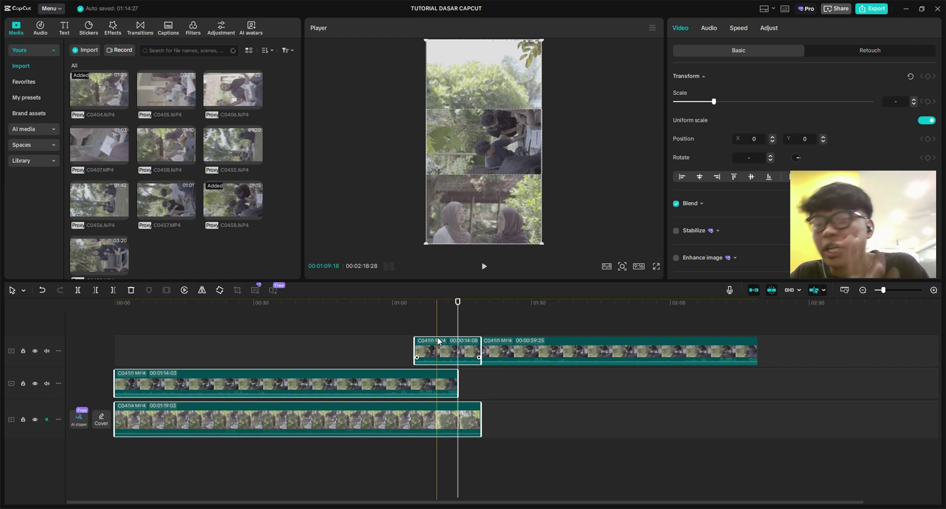
# Move the three selected clips together, lifting C0404.MP4 off the main track onto an overlay track.
pyautogui.moveTo(433, 356)
pyautogui.mouseDown()
pyautogui.moveTo(435, 330)
pyautogui.moveTo(436, 353)
pyautogui.mouseUp()
pyautogui.press('b')
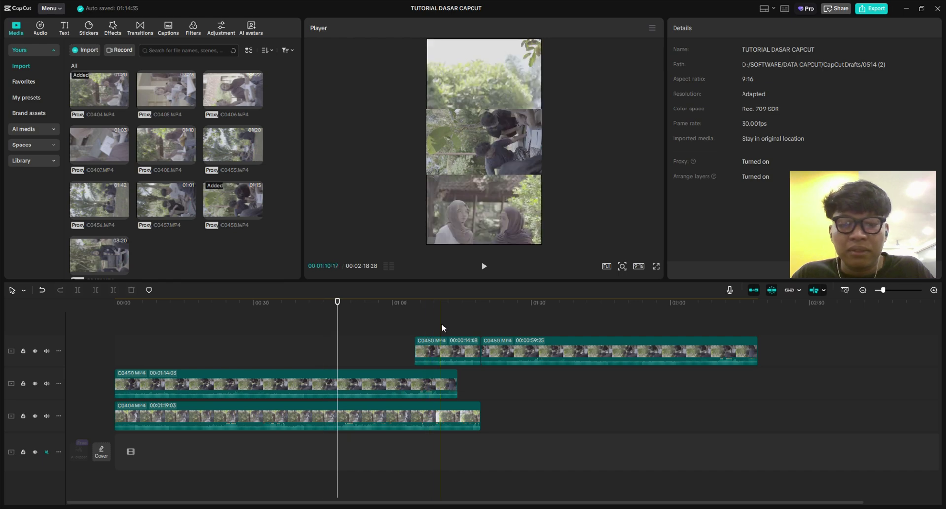
# Reselect the 00:00:14:08 segment and the two clips below it, and clear the selection.
pyautogui.moveTo(450, 315); pyautogui.dragTo(468, 422)
pyautogui.click(465, 319)
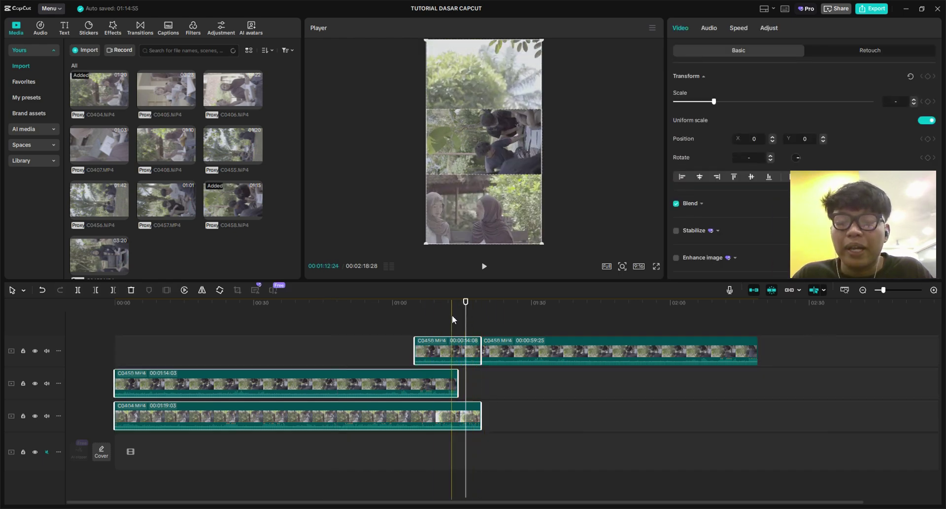
pyautogui.scroll(-3, 413, 332)
pyautogui.moveTo(342, 346); pyautogui.dragTo(325, 356)
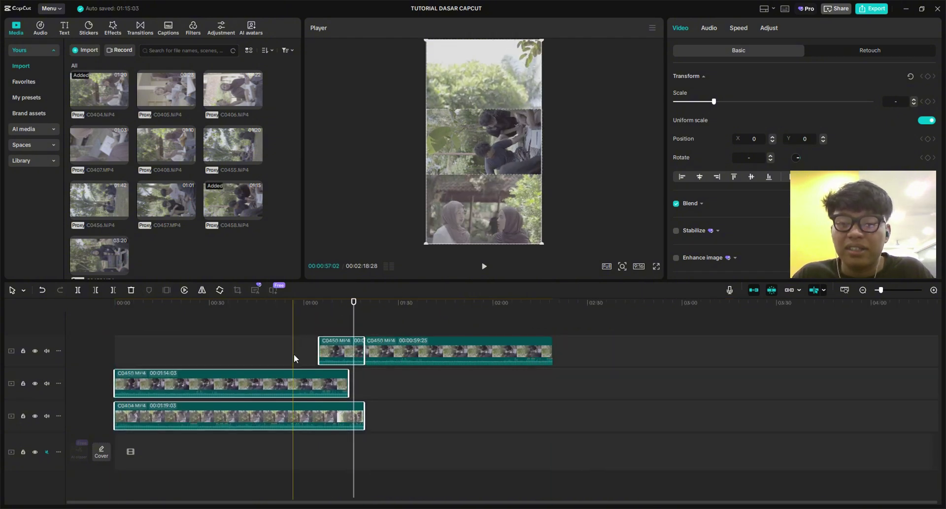
pyautogui.click(305, 347)
# Use Select leftward near 00:01:13:00 across the stacked tracks, and deselect by placing the playhead at 00:01:14:03 with the Select tool.
pyautogui.scroll(2, 310, 330)
pyautogui.scroll(2, 414, 333)
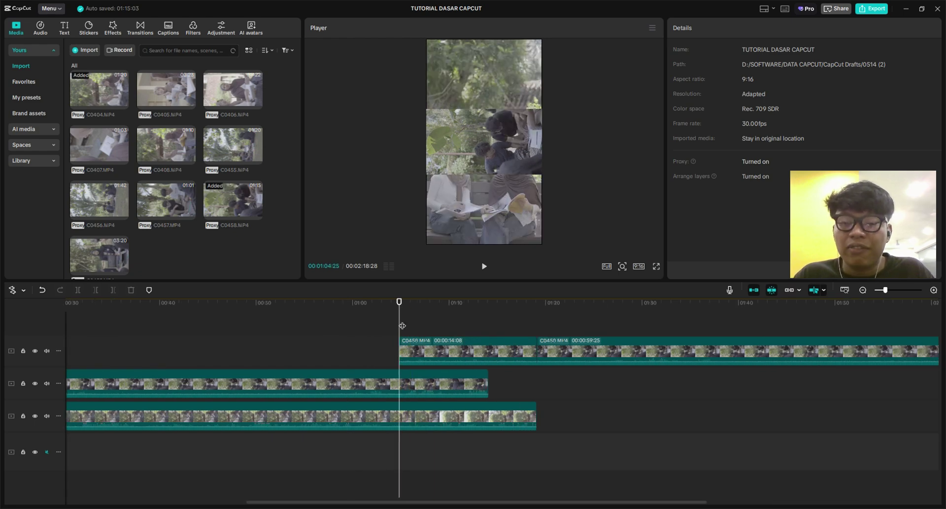
pyautogui.moveTo(444, 433); pyautogui.dragTo(483, 325)
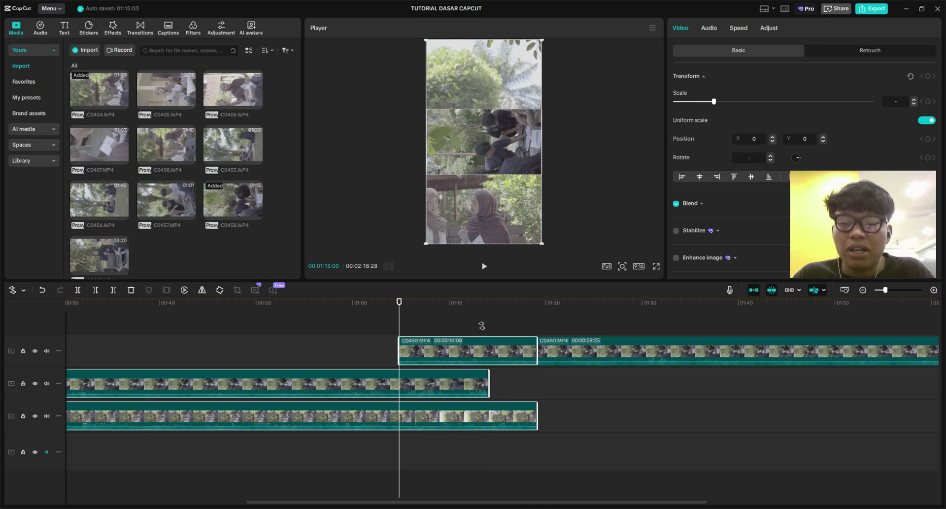
pyautogui.press('a')
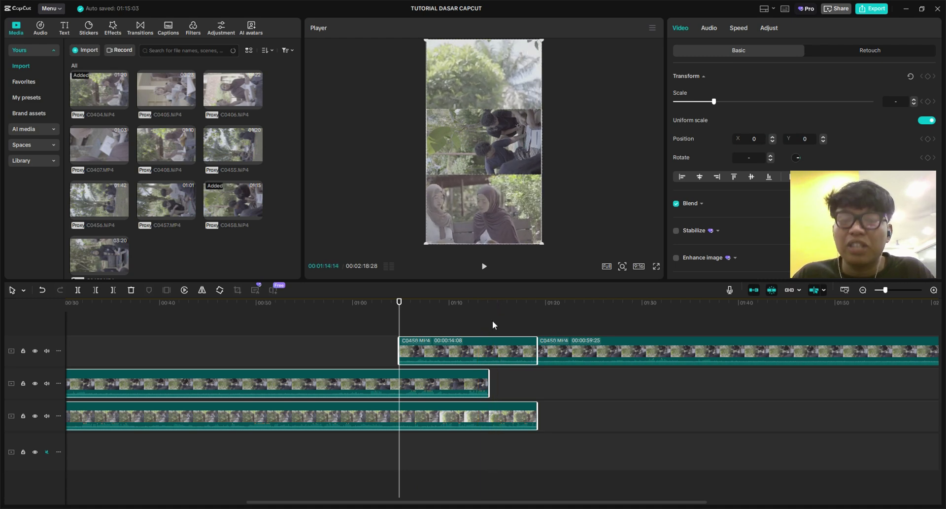
pyautogui.click(490, 332)
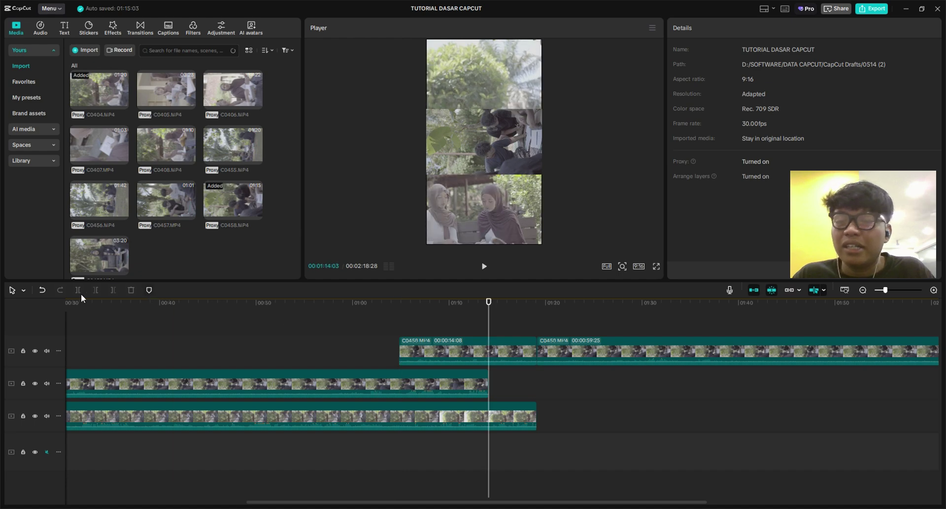
pyautogui.click(19, 293)
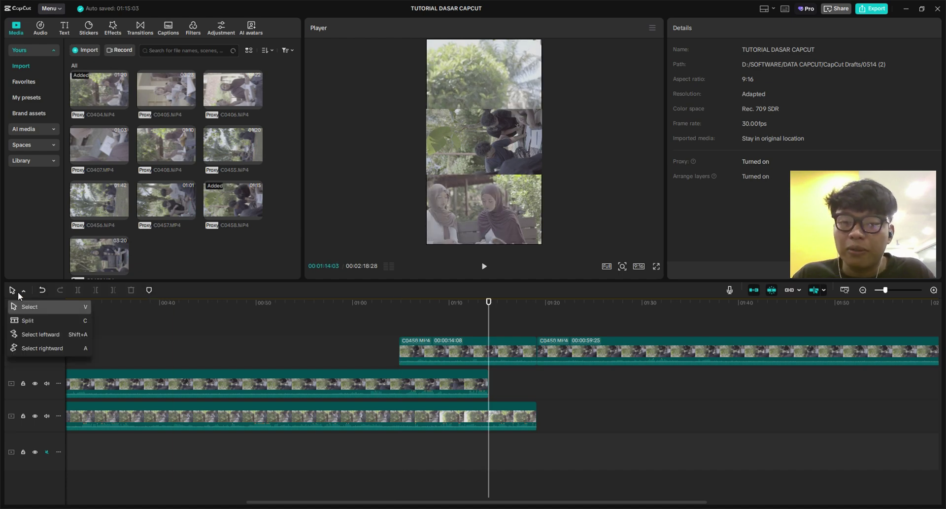
pyautogui.click(454, 328)
pyautogui.scroll(-1, 469, 327)
pyautogui.scroll(3, 459, 318)
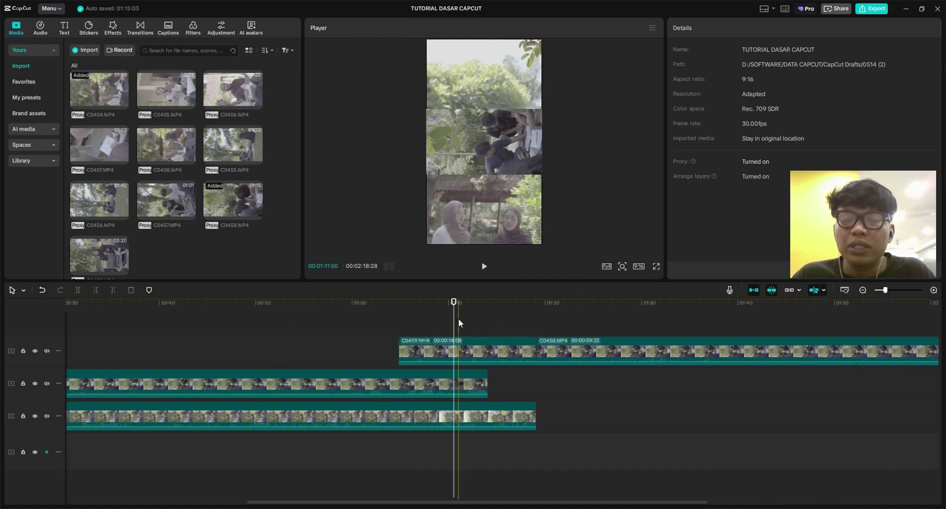
pyautogui.scroll(-3, 472, 320)
pyautogui.scroll(2, 409, 316)
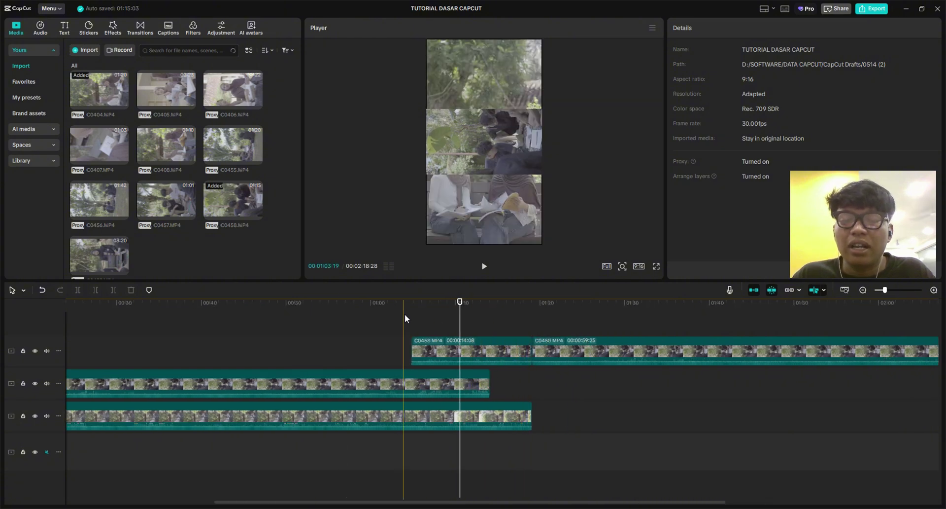
pyautogui.scroll(-1, 475, 315)
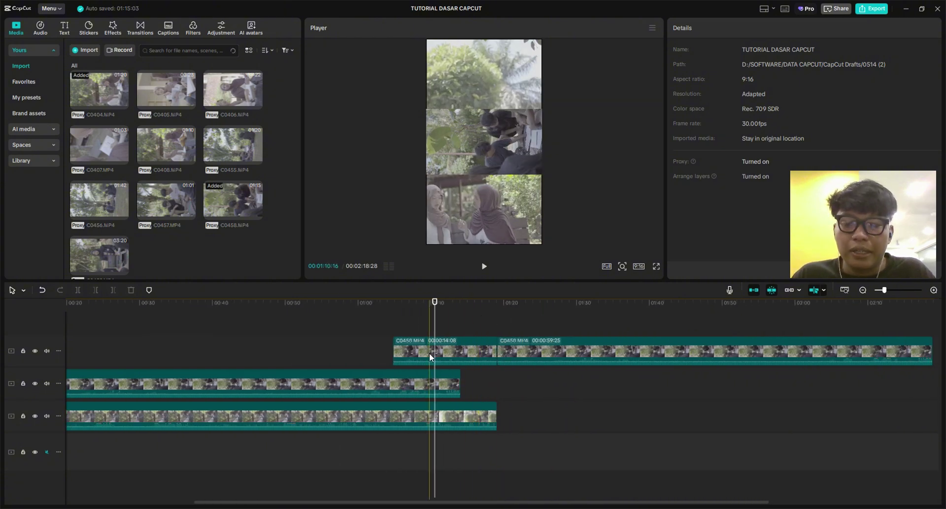
# Move the 00:01:14:03 C0458.MP4 clip on the middle track along its track to start at about 00:01:27, and deselect it.
pyautogui.scroll(-3, 430, 353)
pyautogui.click(268, 419)
pyautogui.moveTo(263, 384); pyautogui.dragTo(471, 377)
pyautogui.click(321, 321)
pyautogui.scroll(4, 407, 342)
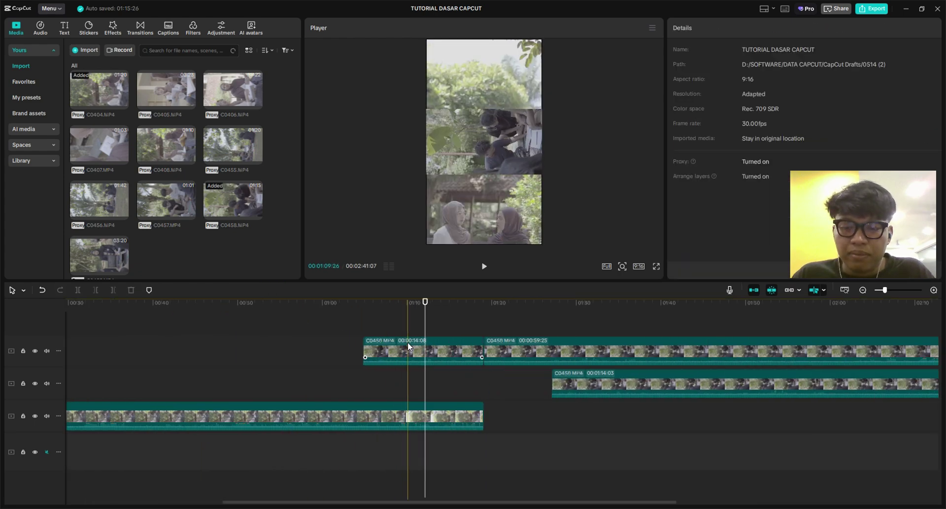
pyautogui.scroll(-2, 328, 339)
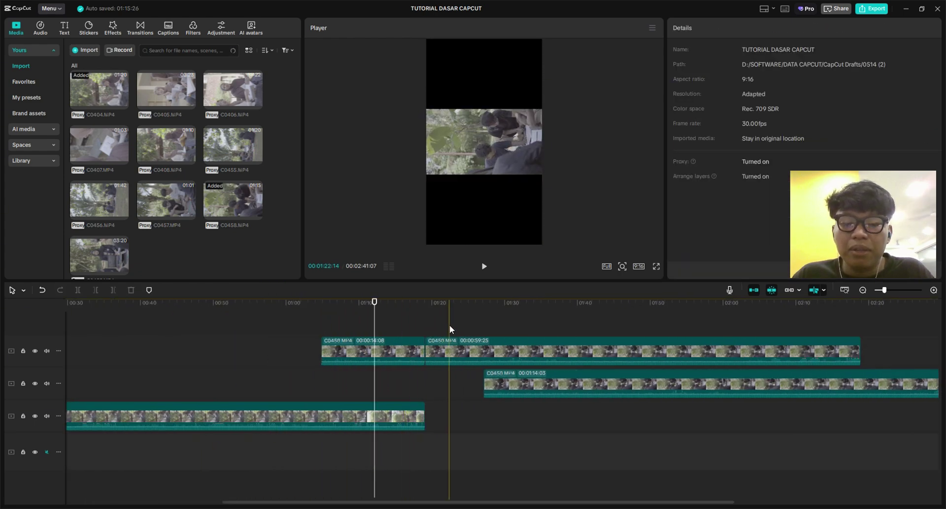
# Use Select rightward near 00:01:20:00 to select the two C0458.MP4 clips ahead, and return to the Select tool.
pyautogui.scroll(2, 441, 345)
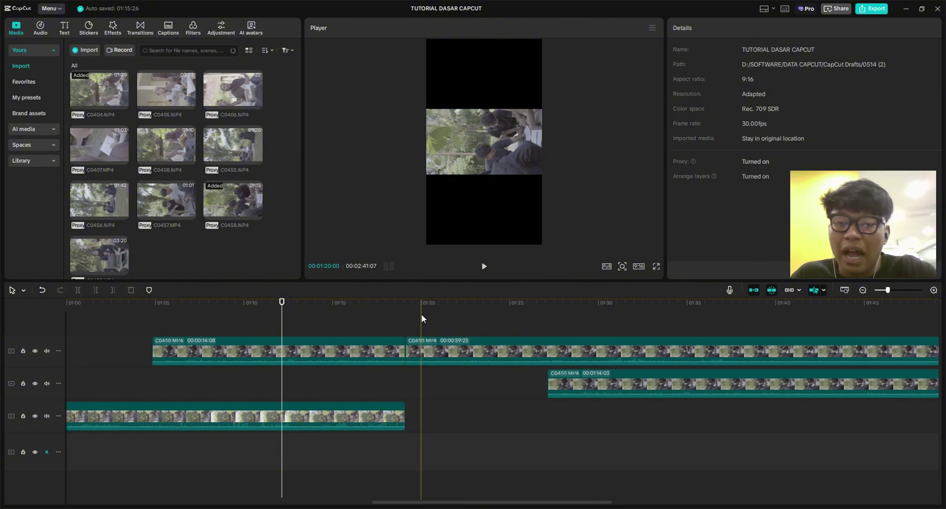
pyautogui.press('b')
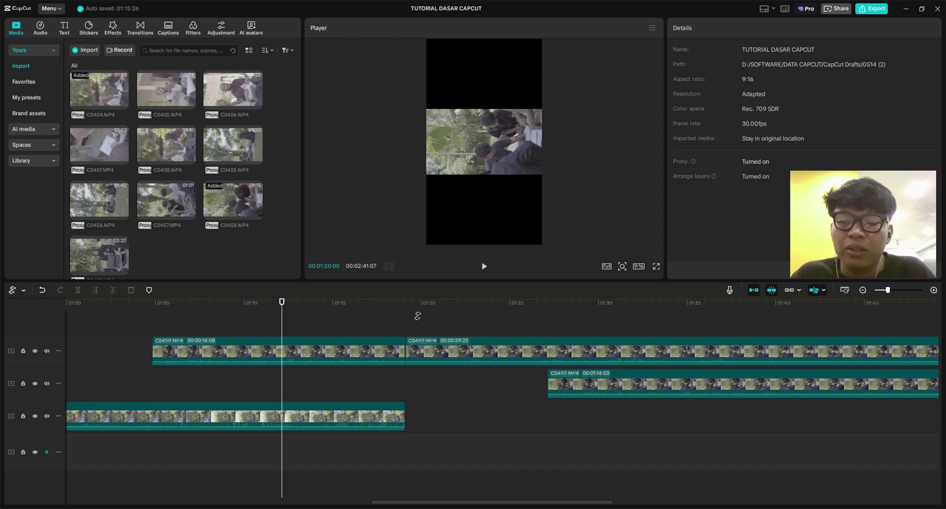
pyautogui.click(418, 315)
pyautogui.scroll(-6, 418, 316)
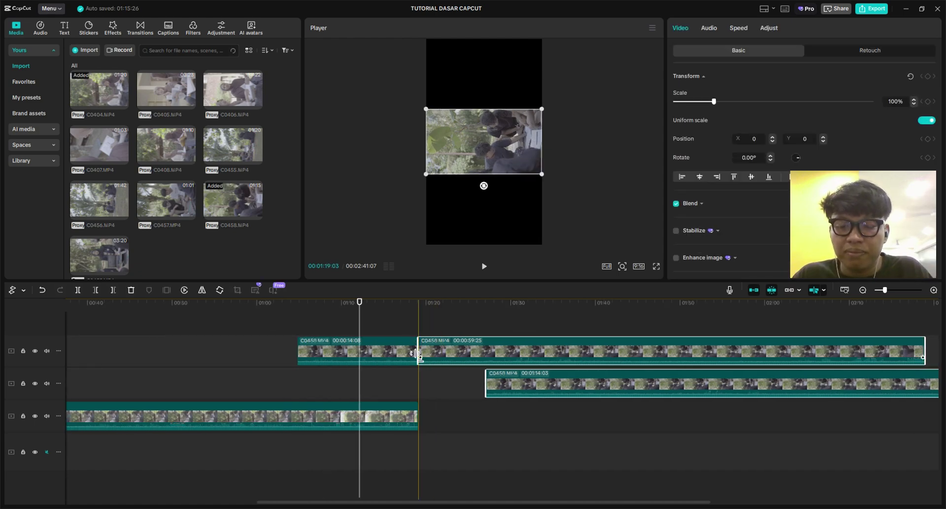
pyautogui.press('a')
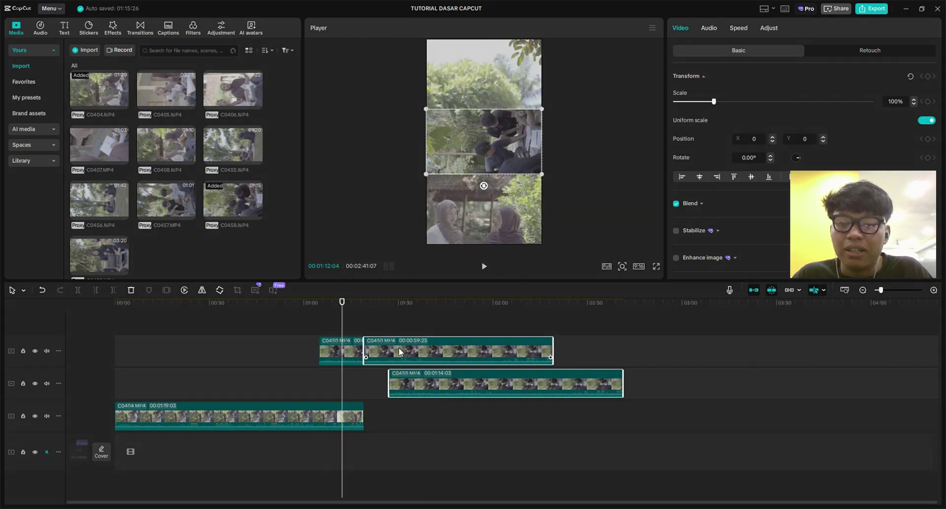
# Move the two selected C0458.MP4 clips together so the upper one starts at about 00:01:30.
pyautogui.rightClick(399, 348)
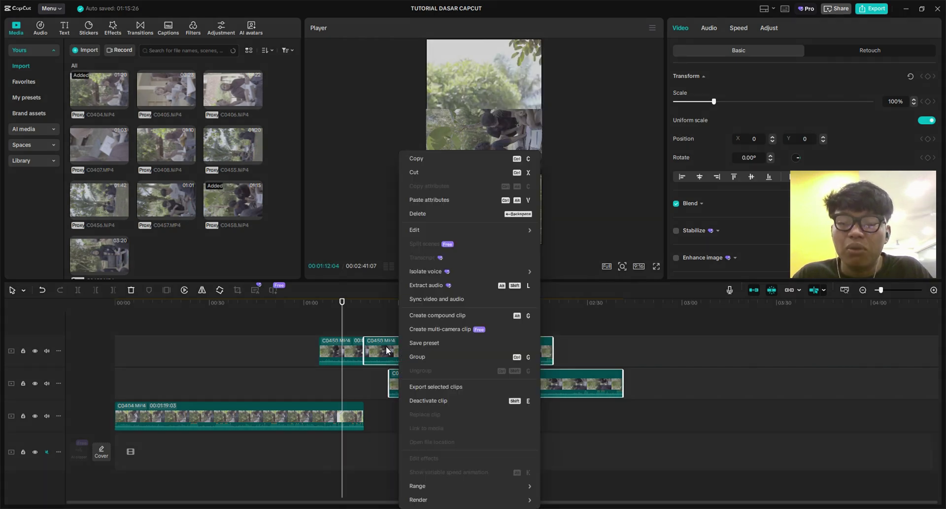
pyautogui.click(365, 304)
pyautogui.moveTo(381, 351); pyautogui.dragTo(416, 356)
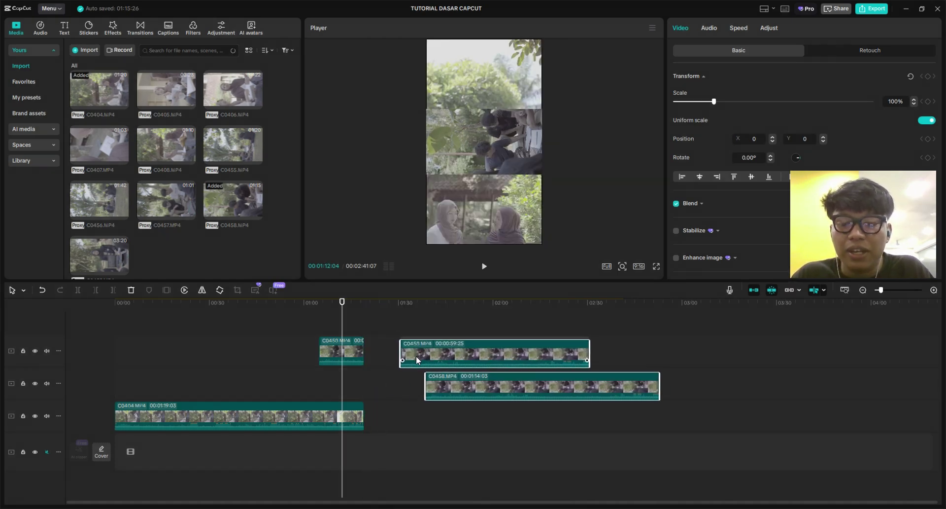
# Preview the moved clips by playing and scrubbing between about 00:01:29 and 00:02:13, ending at the upper clip's start.
pyautogui.click(402, 303)
pyautogui.press('space')
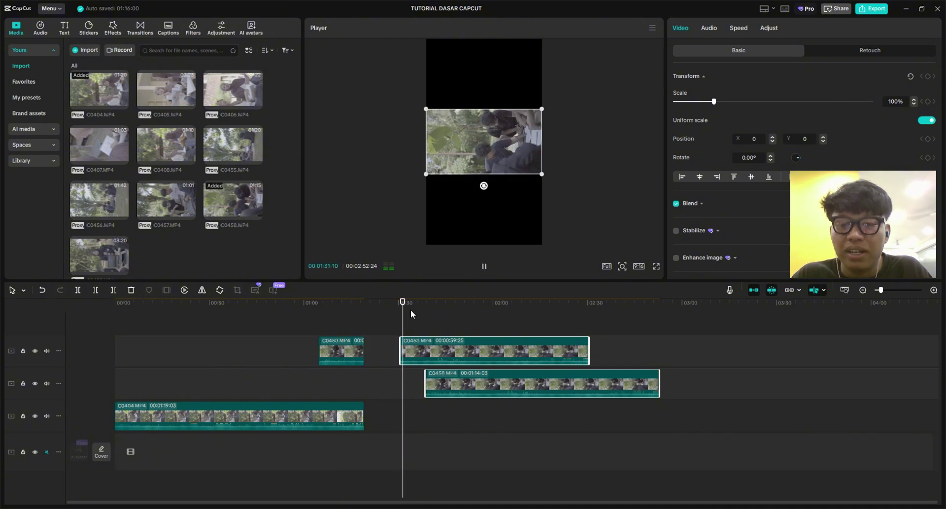
pyautogui.click(425, 302)
pyautogui.click(464, 303)
pyautogui.click(506, 303)
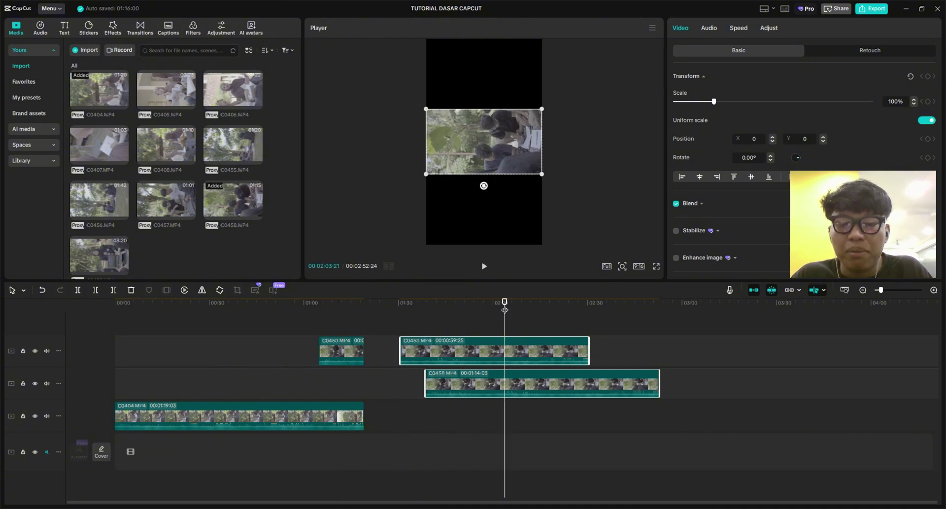
pyautogui.click(533, 302)
pyautogui.click(425, 303)
pyautogui.click(395, 303)
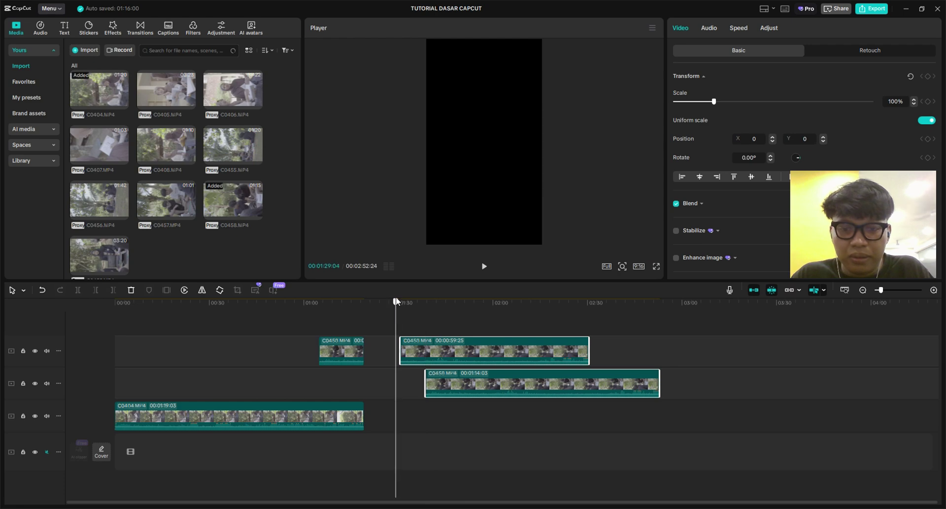
pyautogui.click(413, 303)
pyautogui.press('space')
pyautogui.moveTo(413, 303)
pyautogui.mouseDown()
pyautogui.moveTo(440, 303)
pyautogui.moveTo(399, 303)
pyautogui.mouseUp()
pyautogui.scroll(2, 388, 370)
pyautogui.scroll(2, 388, 370)
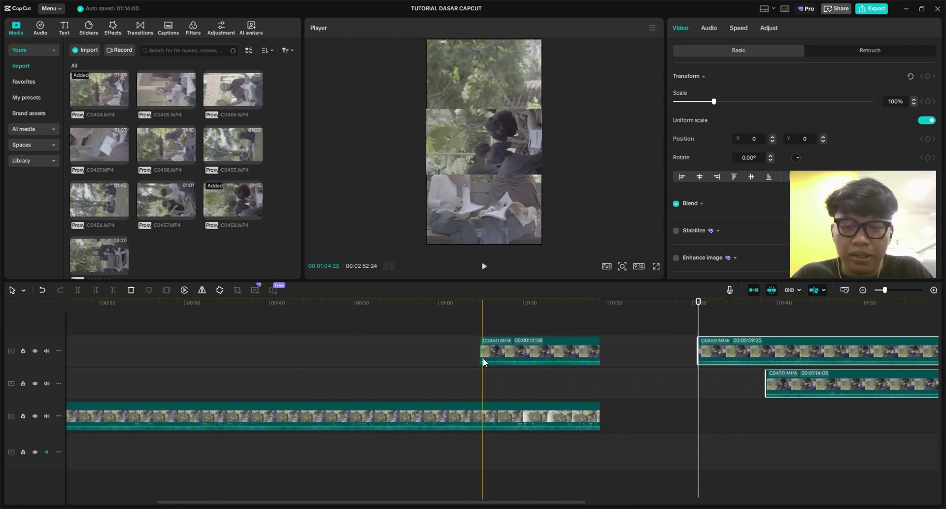
# Undo the recent clip moves until C0404.MP4 is back on the main track, and view the list of selection tools.
pyautogui.scroll(-4, 482, 360)
pyautogui.moveTo(458, 344); pyautogui.dragTo(420, 342)
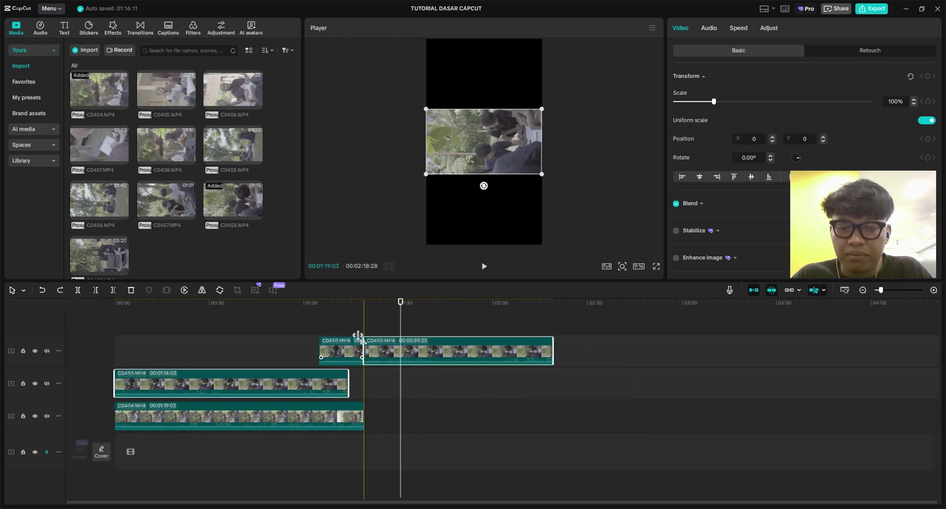
pyautogui.click(18, 293)
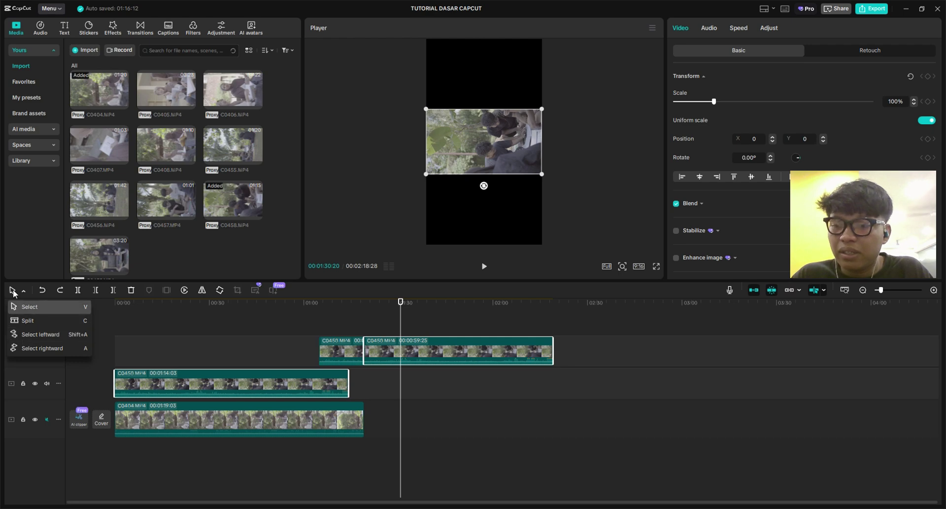
pyautogui.scroll(2, 232, 359)
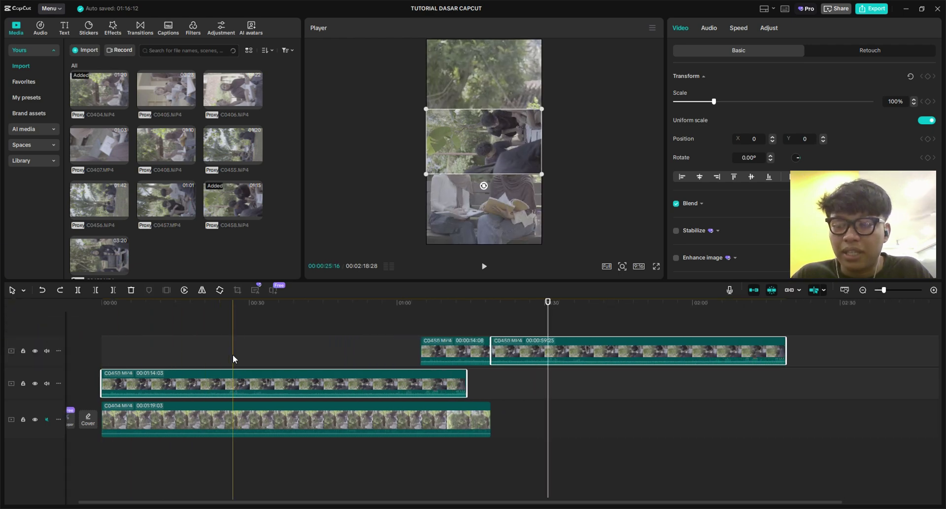
# Undo the edits further back until only C0404.MP4 remains, on the main track.
pyautogui.click(42, 290)
pyautogui.click(41, 290)
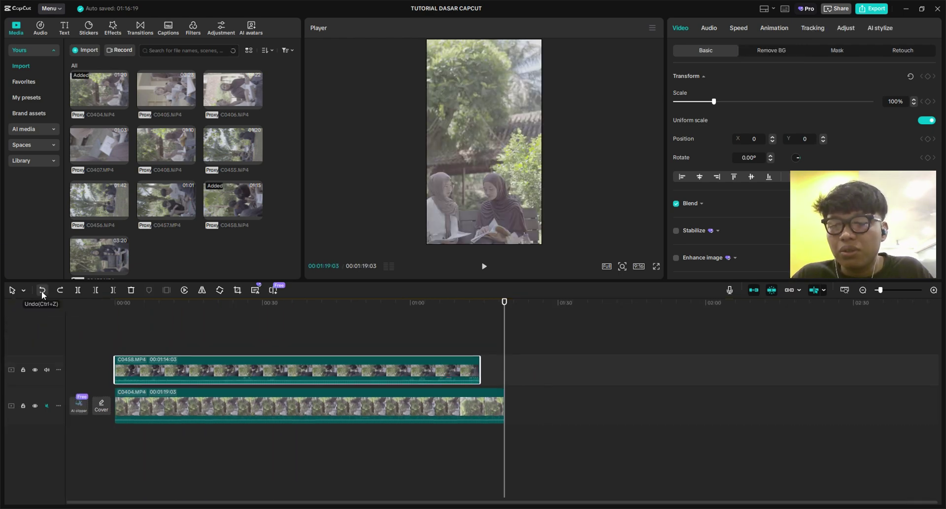
pyautogui.click(41, 290)
pyautogui.click(42, 291)
pyautogui.scroll(3, 213, 388)
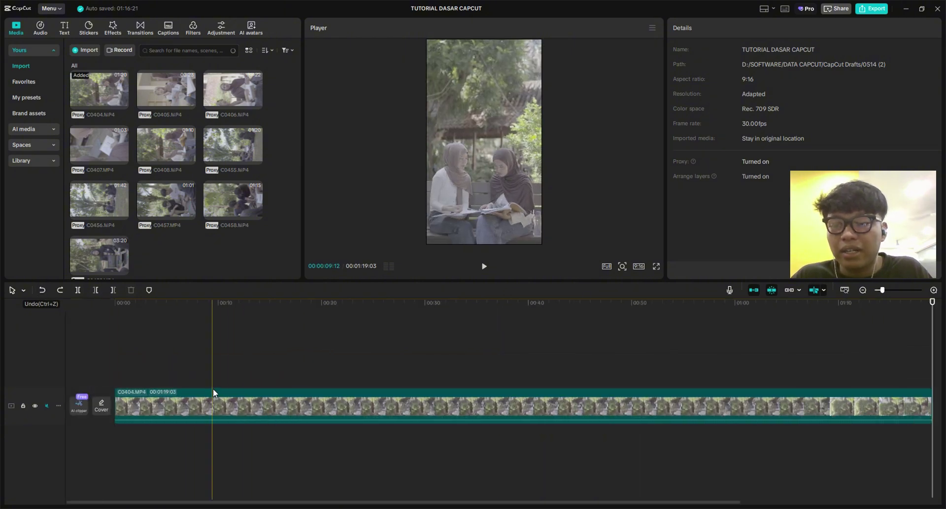
pyautogui.scroll(-3, 183, 350)
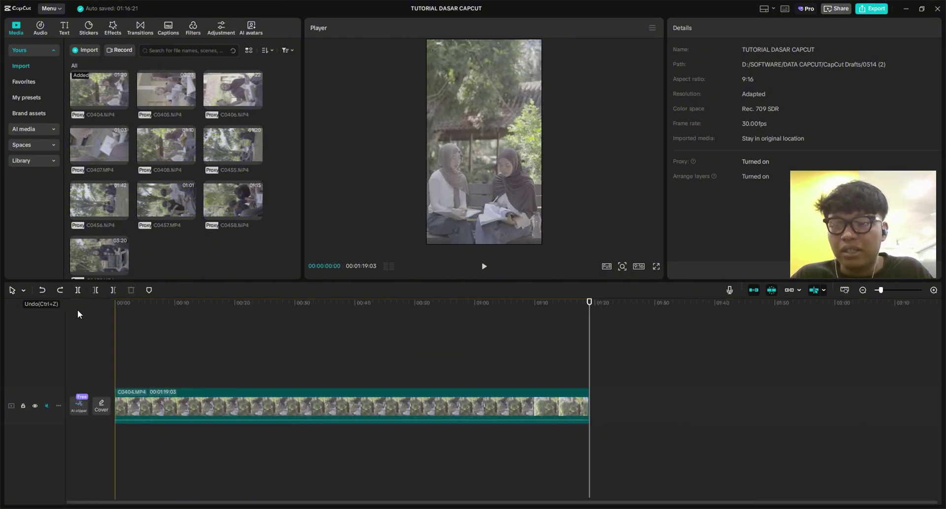
# Step through undo and redo to leave C0404.MP4 on the overlay track, starting at about 00:00:02.
pyautogui.click(42, 290)
pyautogui.click(59, 290)
pyautogui.click(42, 290)
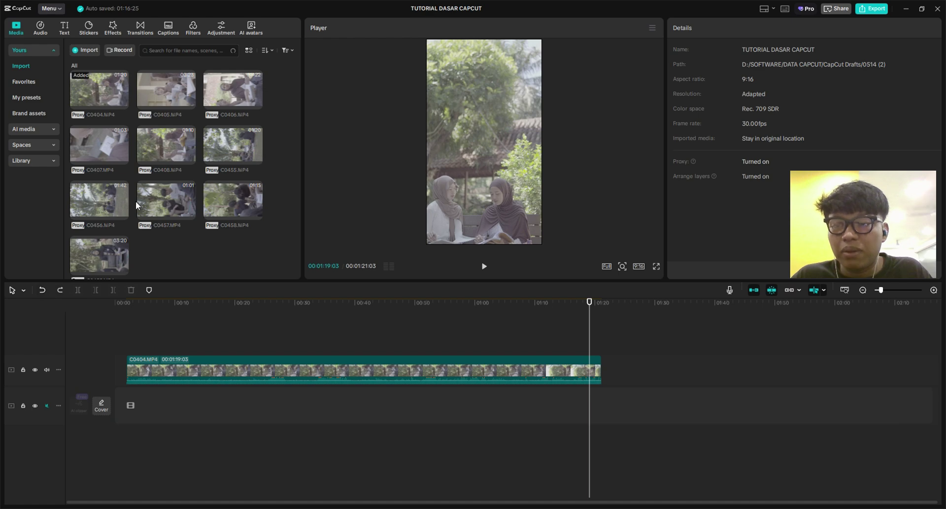
# Split the overlay C0404.MP4 clip at about 00:01:01:20 and 00:00:56:22, and return to the Select tool.
pyautogui.press('b')
pyautogui.click(483, 370)
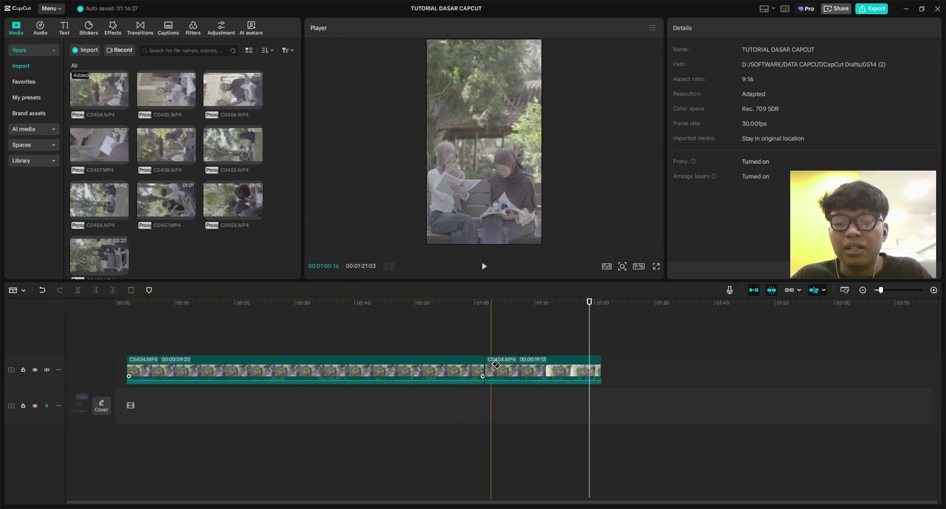
pyautogui.click(456, 365)
pyautogui.press('a')
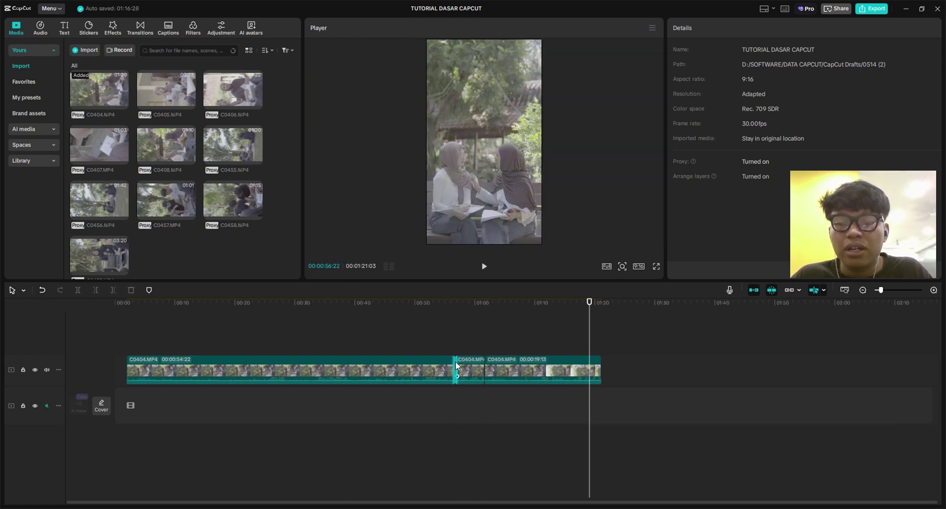
# Undo the split at 00:00:56:22 in the overlay C0404.MP4 clip.
pyautogui.scroll(2, 455, 361)
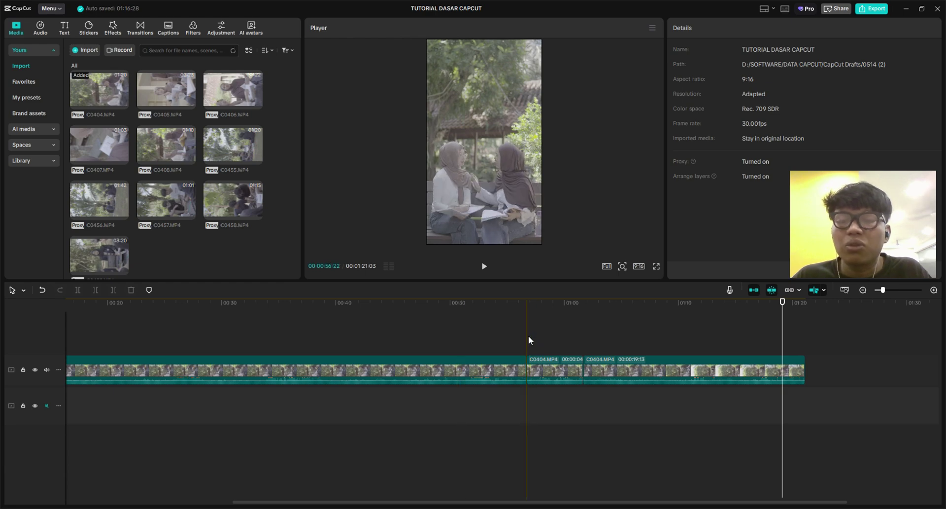
pyautogui.click(43, 290)
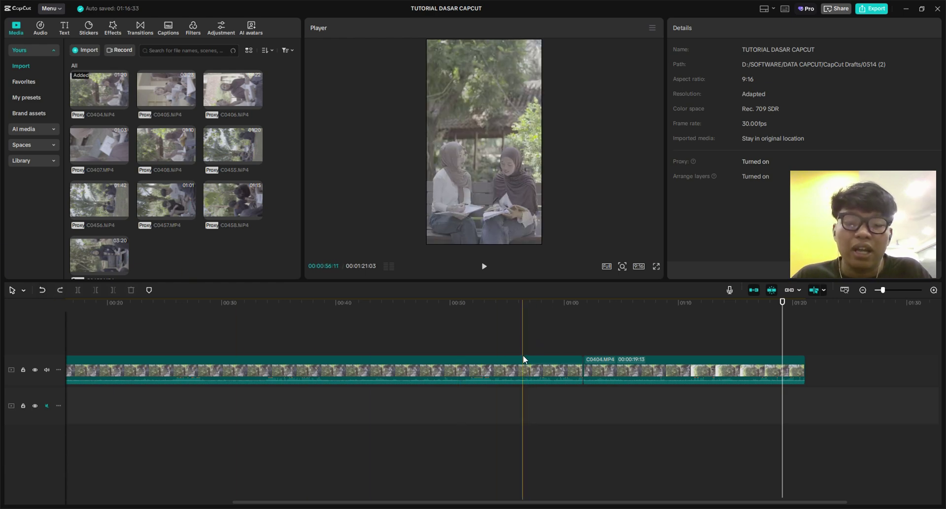
pyautogui.scroll(-2, 523, 354)
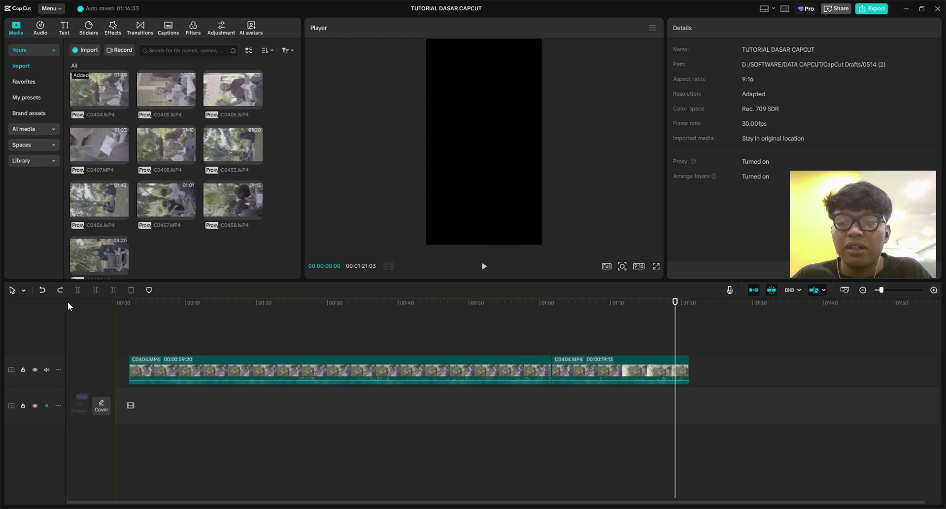
pyautogui.click(611, 358)
pyautogui.scroll(2, 591, 368)
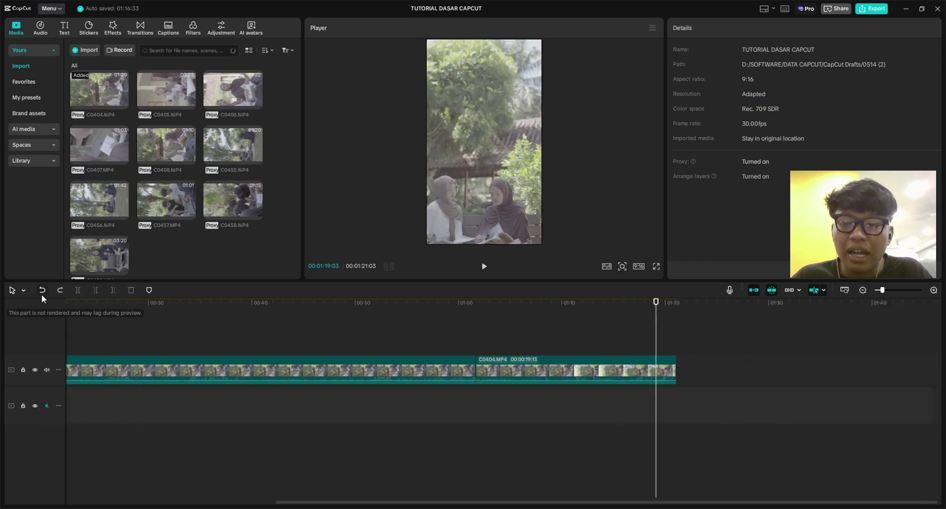
# Redo the undone split at 00:00:56:22, and undo it again.
pyautogui.click(60, 290)
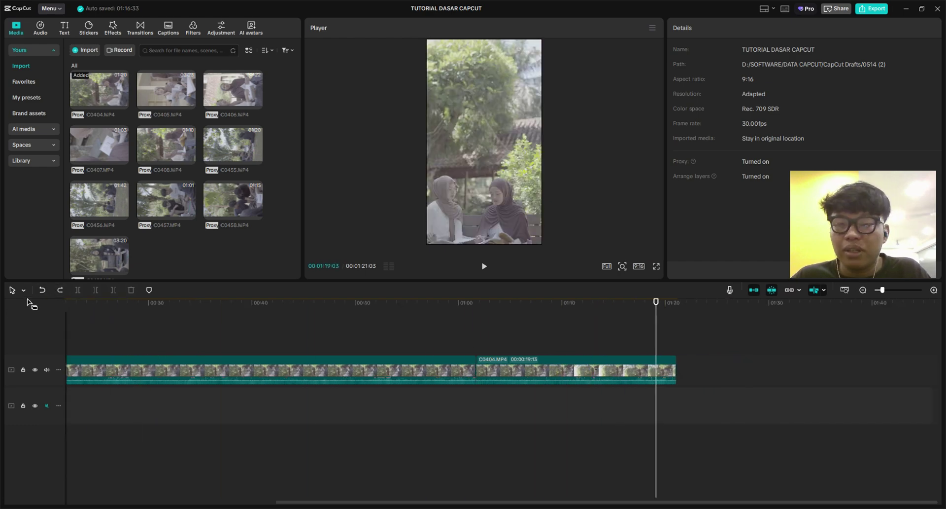
pyautogui.click(60, 290)
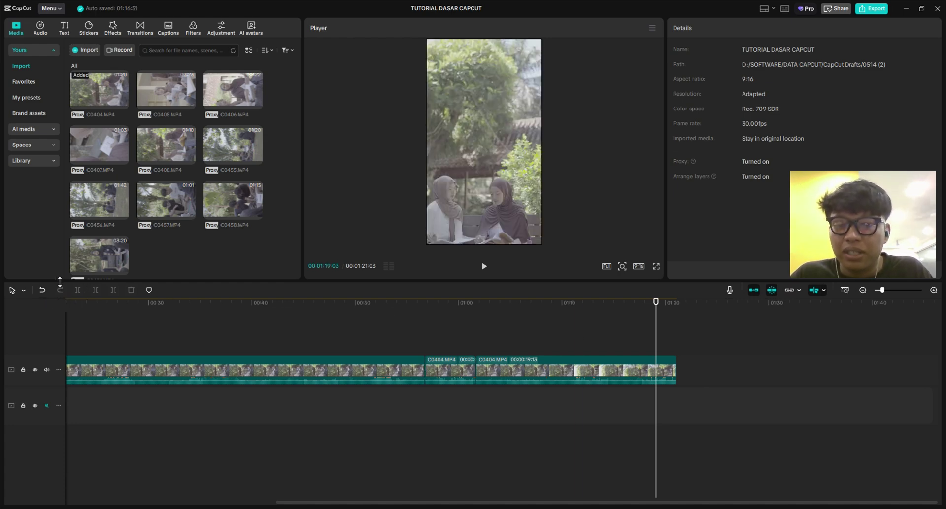
pyautogui.click(42, 289)
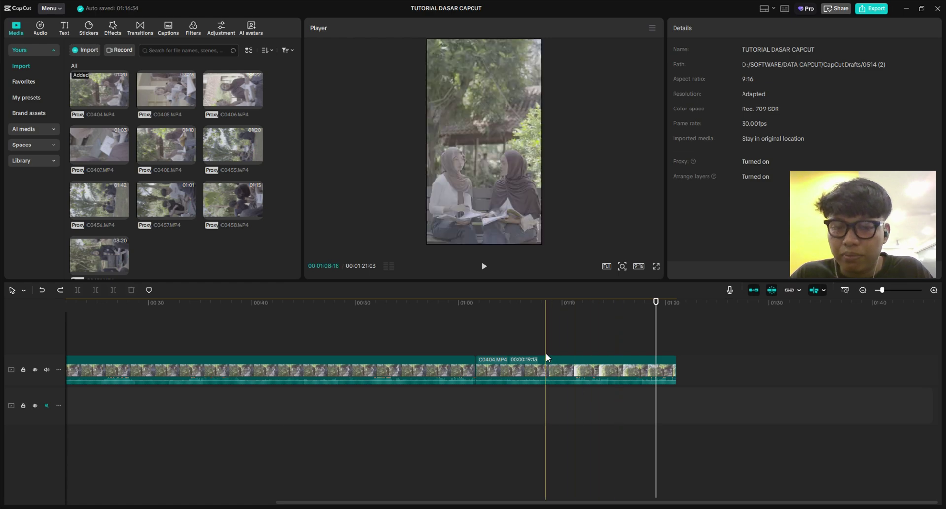
# Split the last C0404.MP4 segment at about 00:01:05:18 and select the piece before the cut.
pyautogui.hotkey('ctrl', 'b')
pyautogui.click(501, 369)
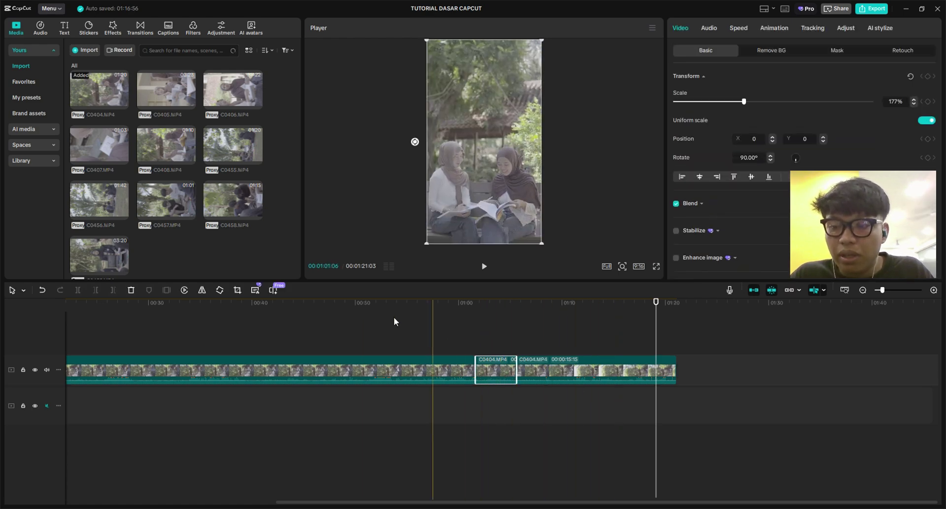
# Split the selected C0404.MP4 segment at the playhead at 00:01:02:29, undo the split, and apply it again.
pyautogui.click(485, 302)
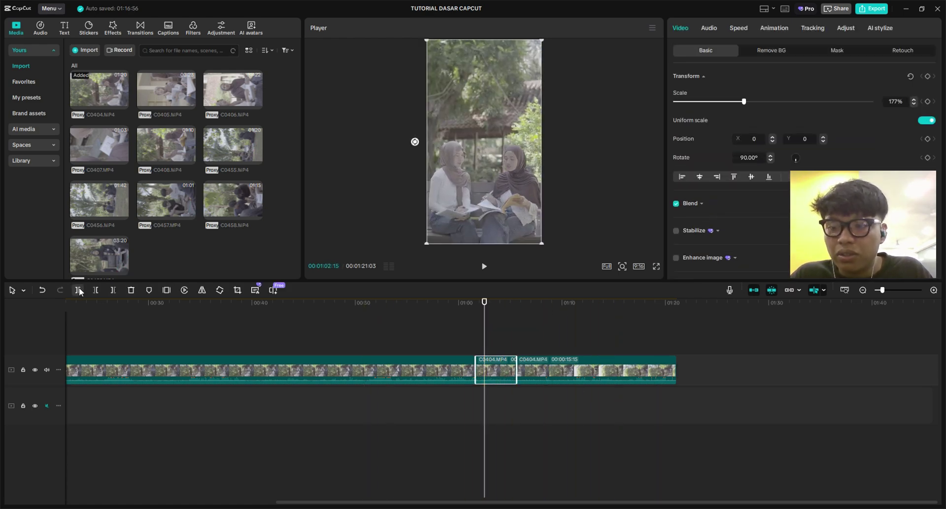
pyautogui.keyDown('ctrl'); pyautogui.scroll(5, 481, 384); pyautogui.keyUp('ctrl')
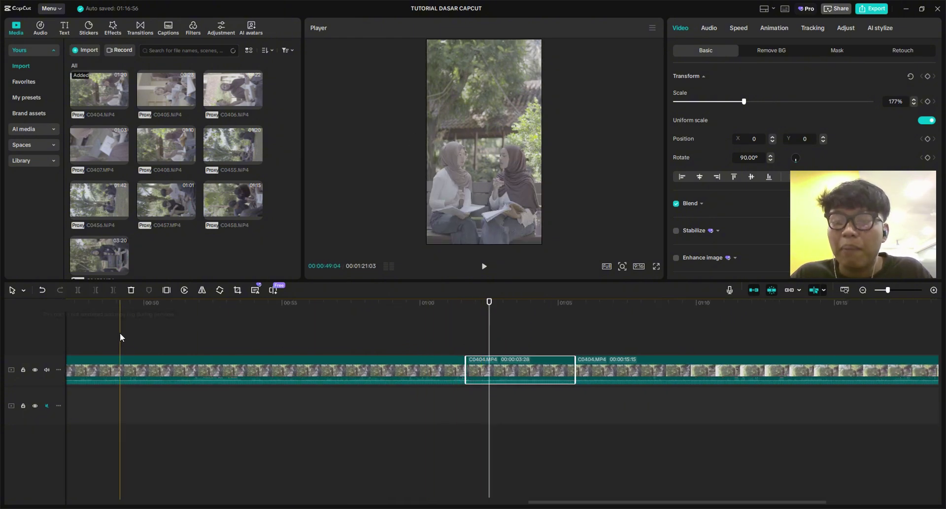
pyautogui.click(483, 303)
pyautogui.moveTo(483, 305); pyautogui.dragTo(501, 303)
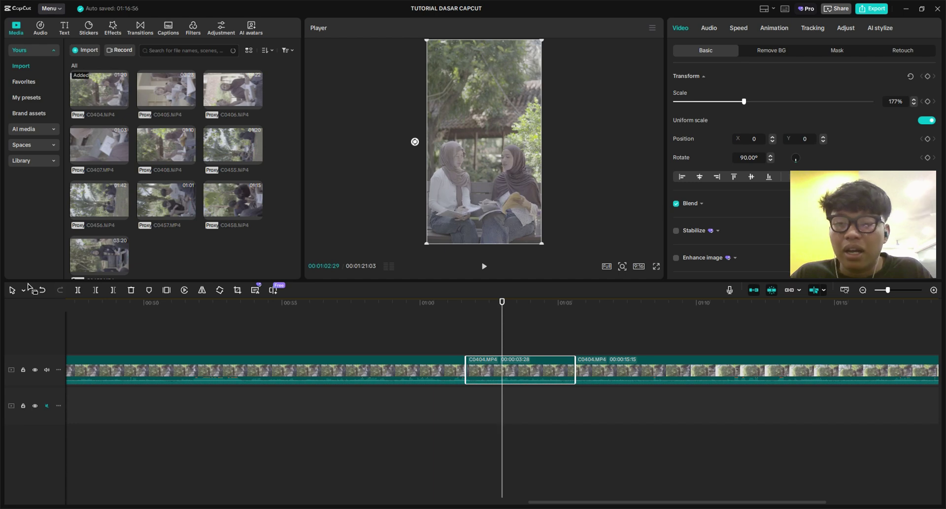
pyautogui.click(78, 291)
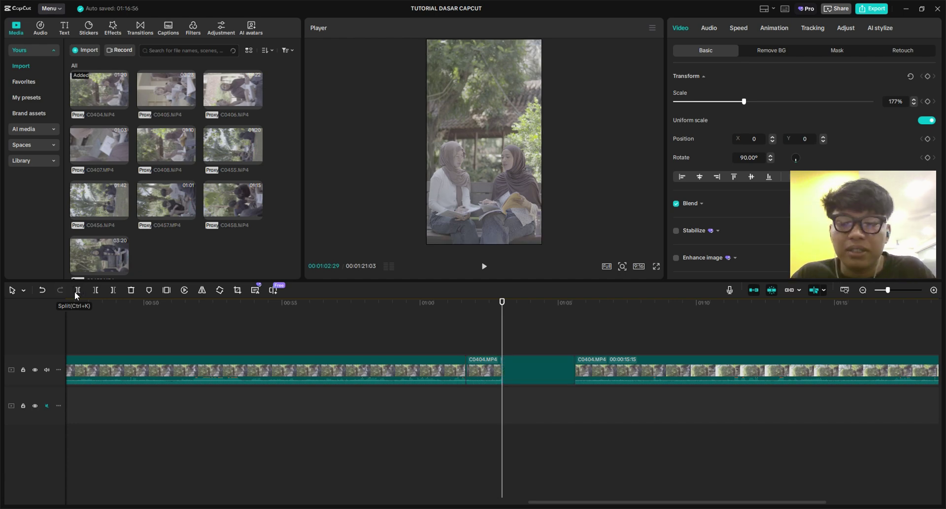
pyautogui.hotkey('ctrl', 'z')
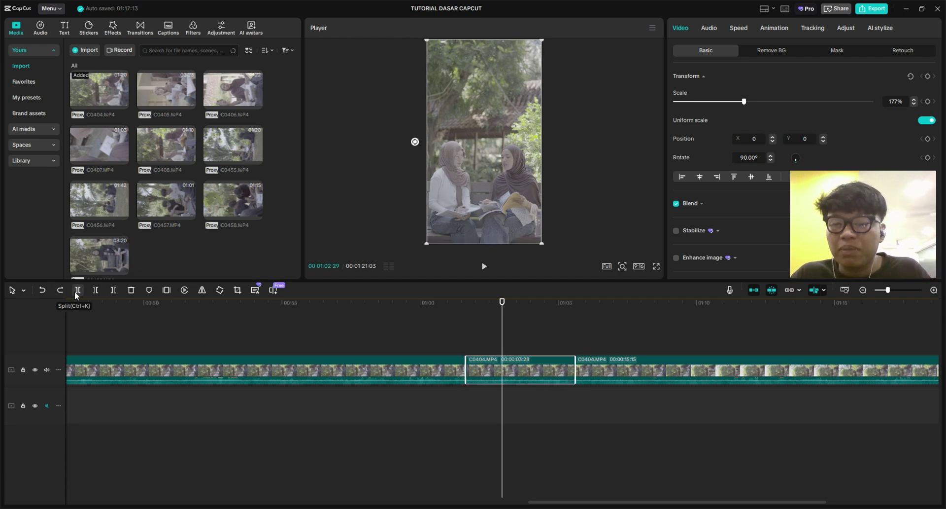
pyautogui.click(77, 290)
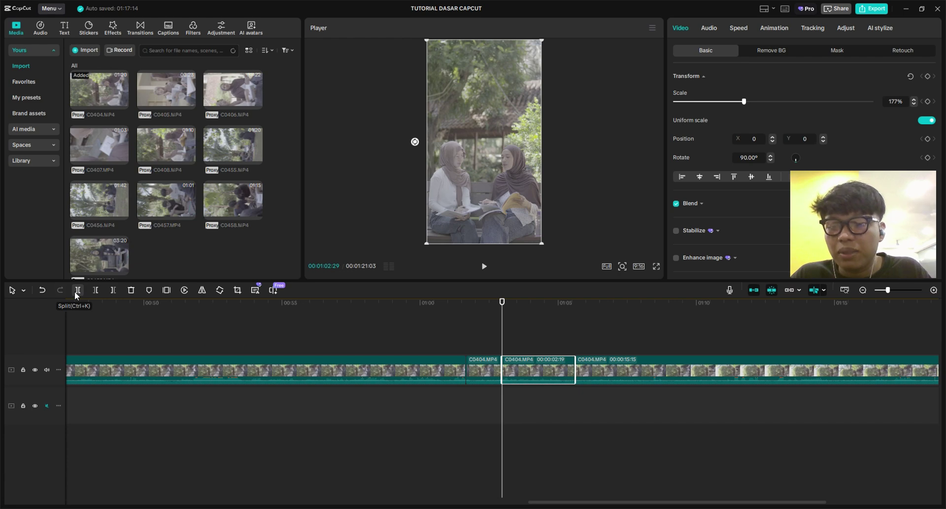
# Undo the split at 00:01:02:29 in the C0404.MP4 segment, redo it, and undo it again.
pyautogui.hotkey('ctrl', 'z')
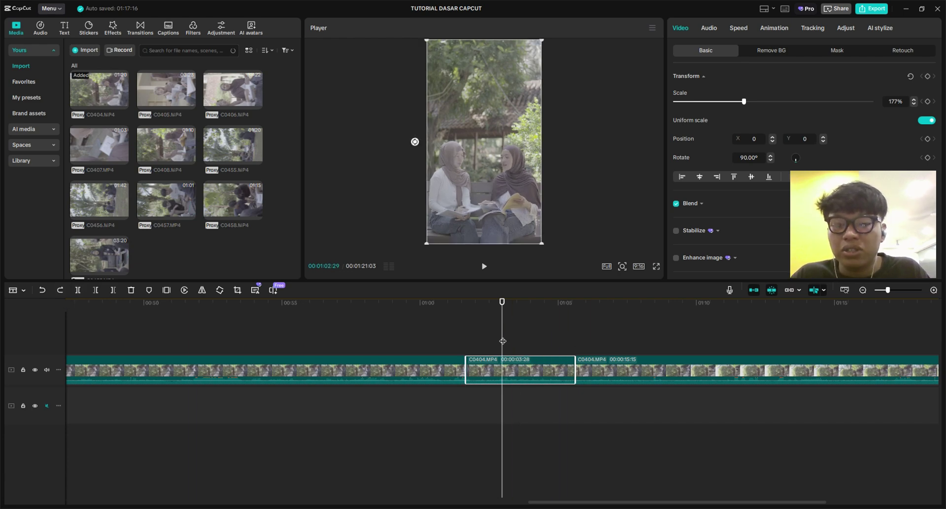
pyautogui.hotkey('ctrl', 'shift', 'z')
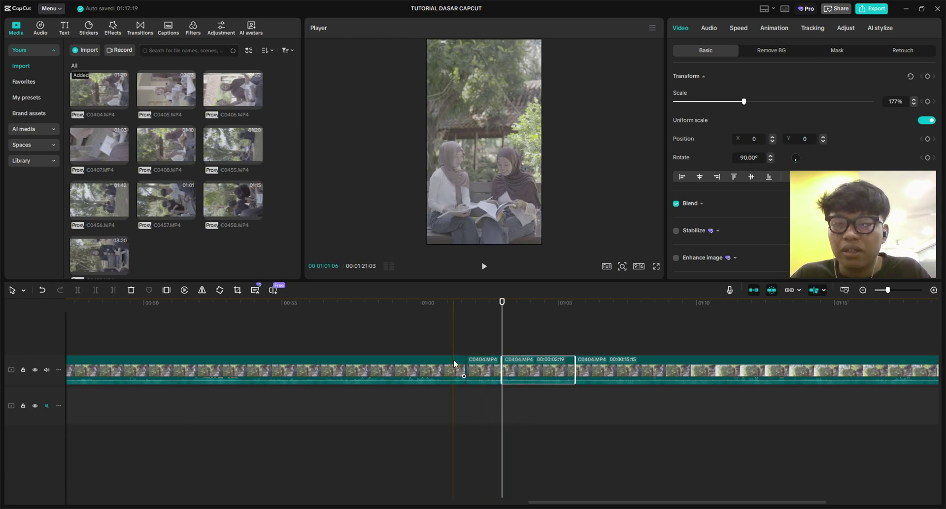
pyautogui.hotkey('ctrl', 'z')
pyautogui.scroll(2, 421, 332)
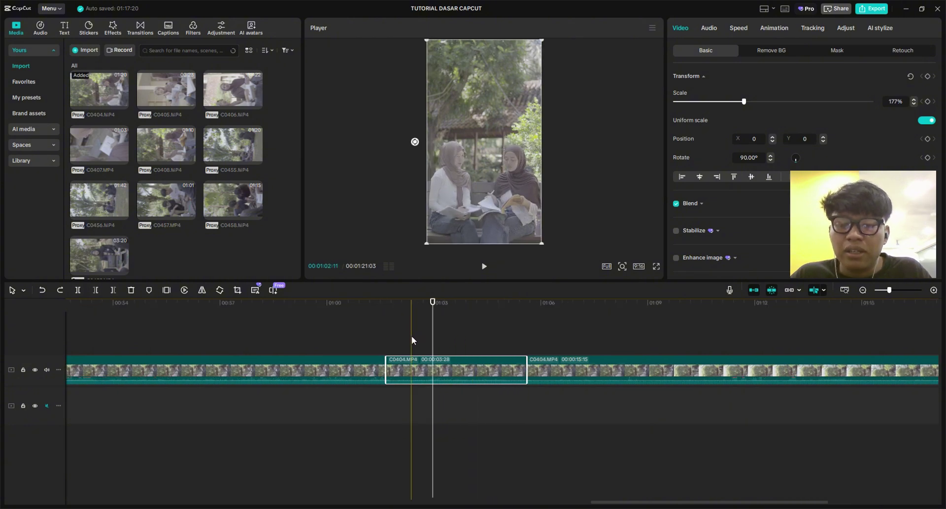
# Remove the part of the selected C0404.MP4 segment before the playhead at 00:01:02:29 with Delete left, and undo the removal.
pyautogui.hscroll(-3, 472, 343)
pyautogui.scroll(1, 455, 341)
pyautogui.hscroll(4, 494, 344)
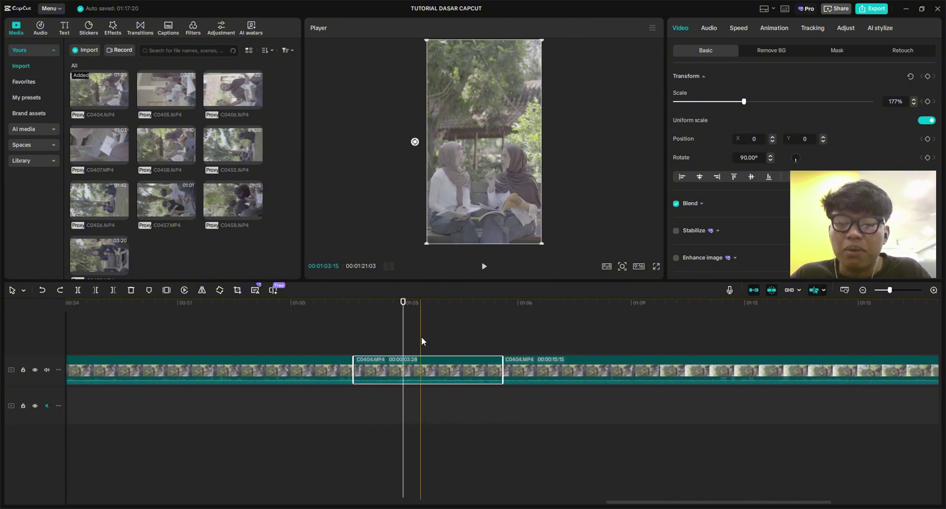
pyautogui.scroll(1, 496, 343)
pyautogui.hscroll(2, 508, 342)
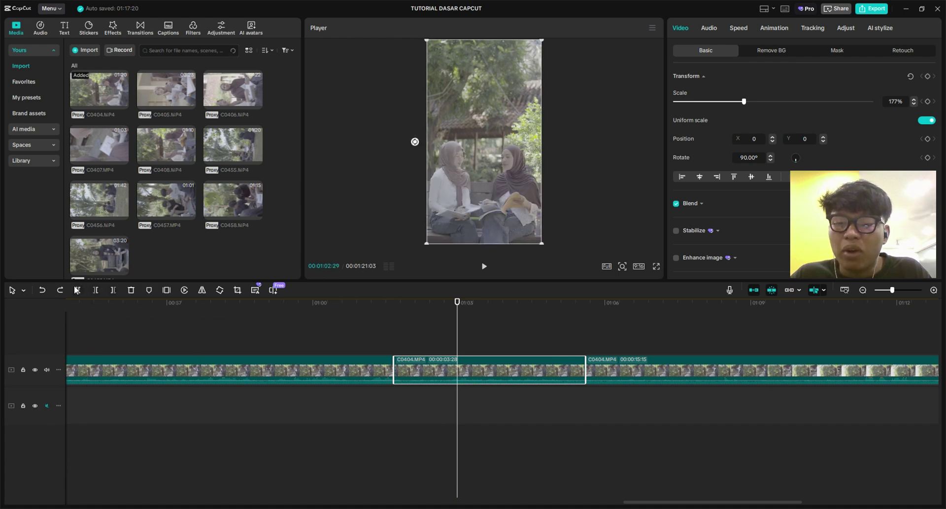
pyautogui.scroll(1, 450, 347)
pyautogui.hscroll(-2, 494, 345)
pyautogui.scroll(-1, 495, 348)
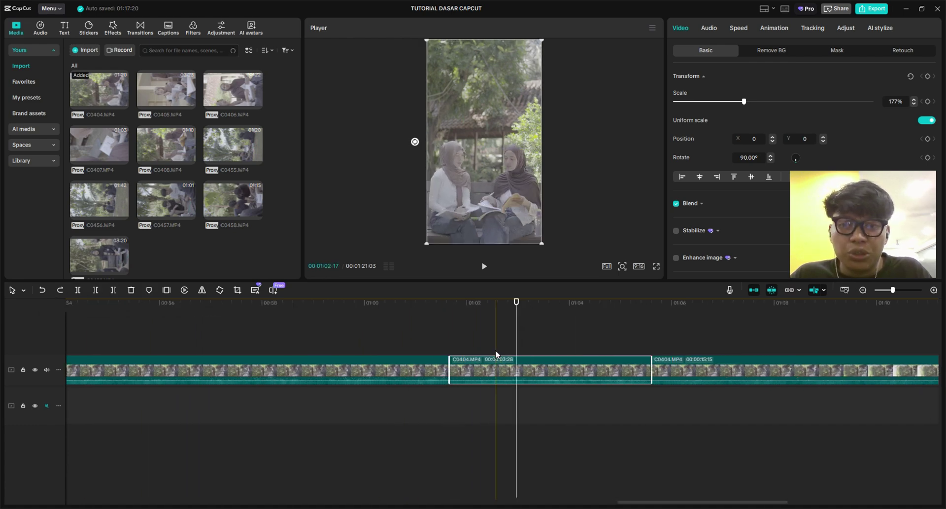
pyautogui.hscroll(2, 495, 350)
pyautogui.scroll(1, 454, 342)
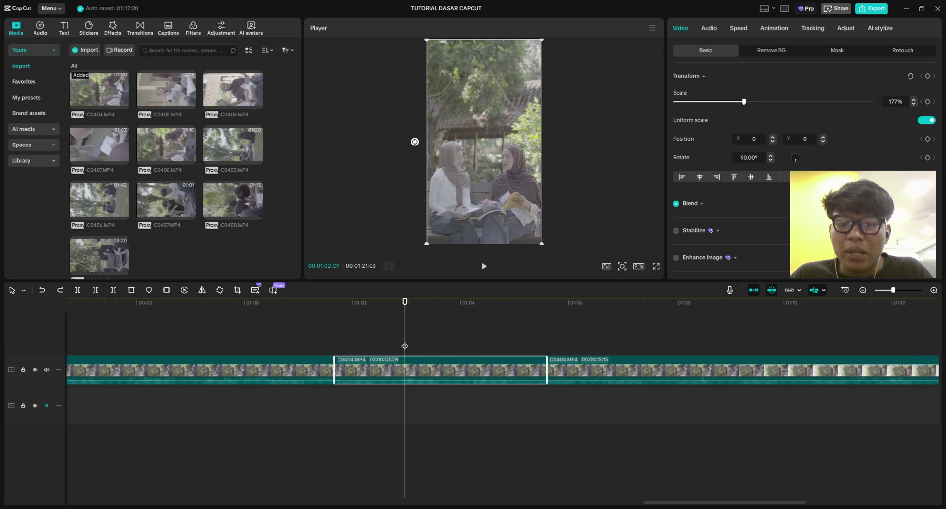
pyautogui.click(99, 288)
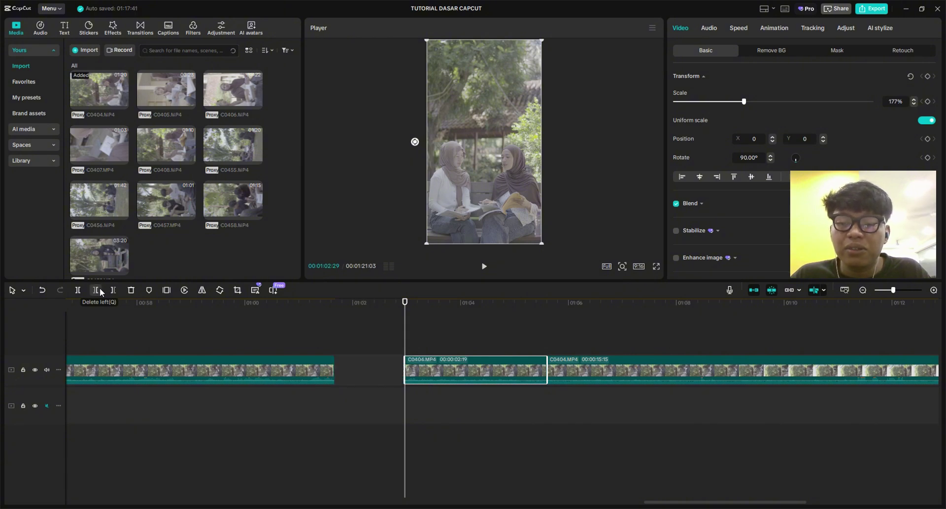
pyautogui.hotkey('ctrl', 'z')
# Apply Delete left once more to the selected C0404.MP4 segment at 00:01:02:29, and restore the removed part.
pyautogui.scroll(2, 203, 335)
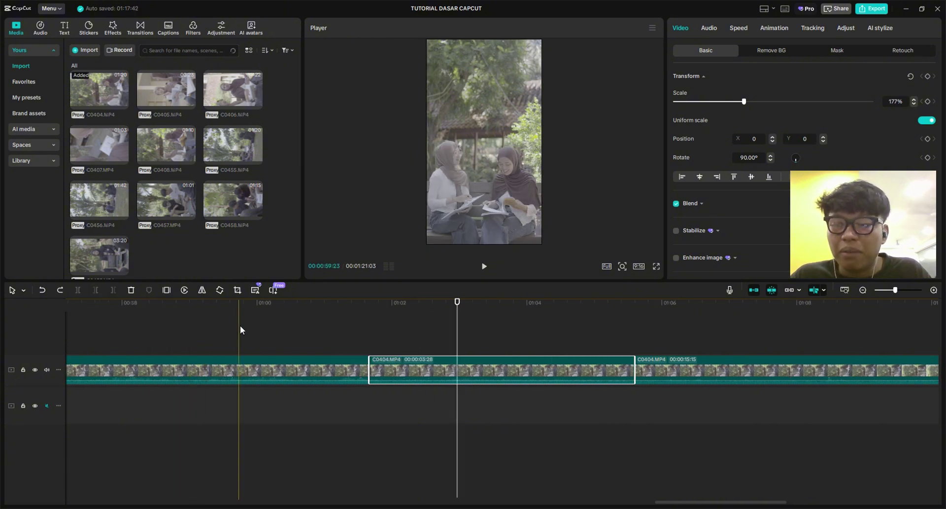
pyautogui.hscroll(2, 267, 325)
pyautogui.scroll(1, 266, 322)
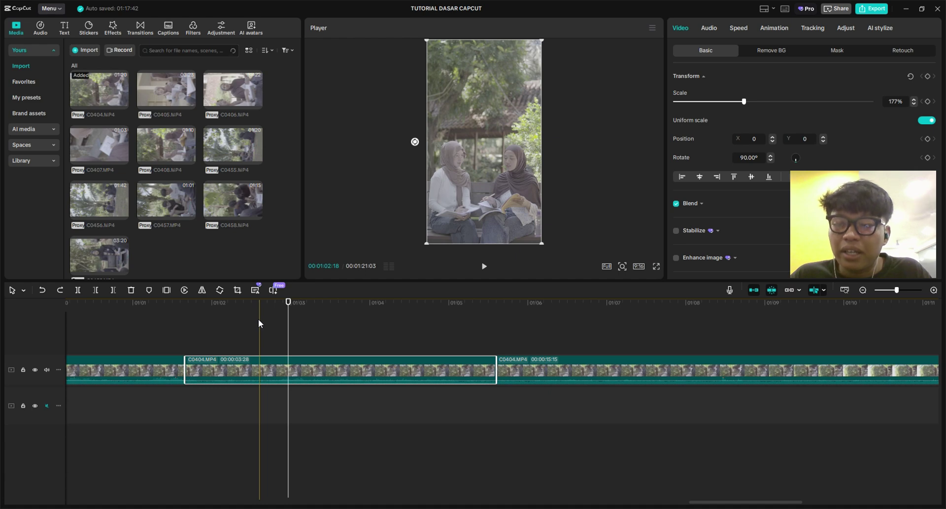
pyautogui.click(95, 290)
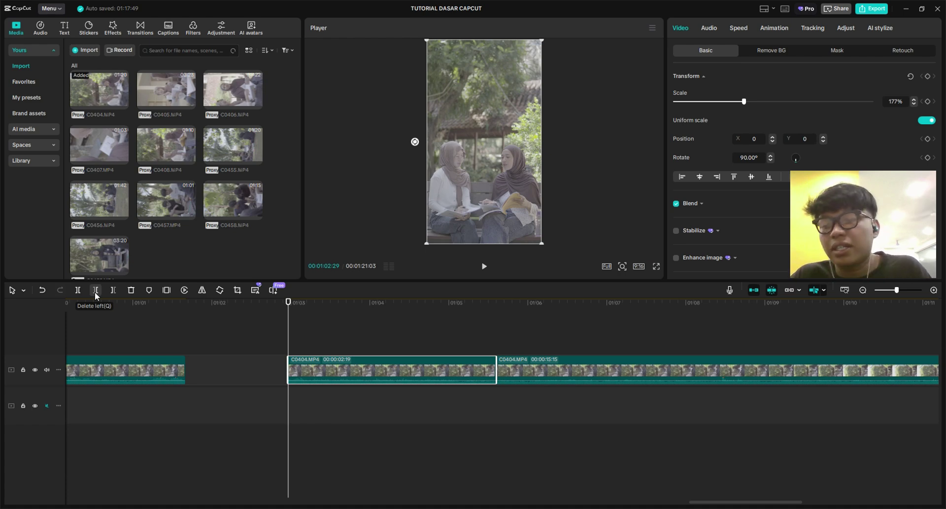
pyautogui.scroll(2, 161, 338)
pyautogui.hotkey('ctrl', 'z')
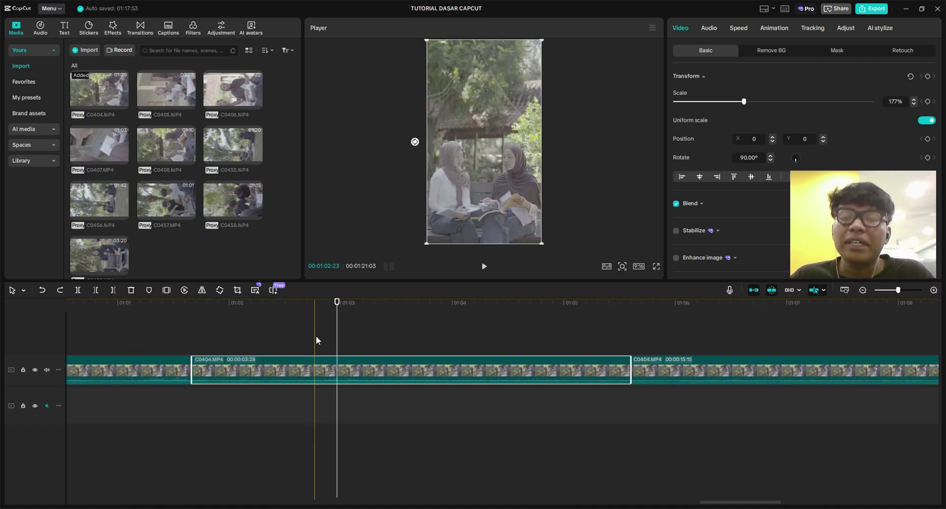
# Remove the part of the selected C0404.MP4 segment after the playhead at 00:01:02:29 with Delete right, and undo the removal.
pyautogui.scroll(-1, 326, 341)
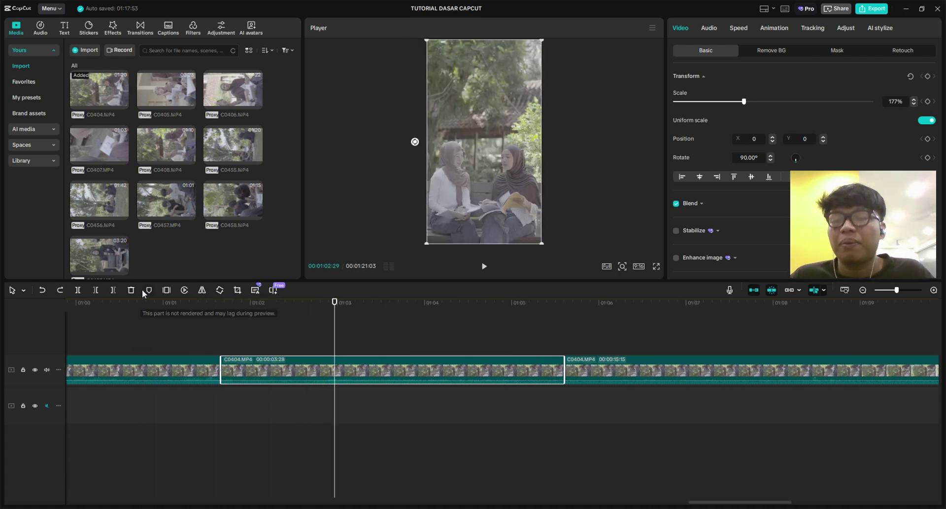
pyautogui.click(111, 288)
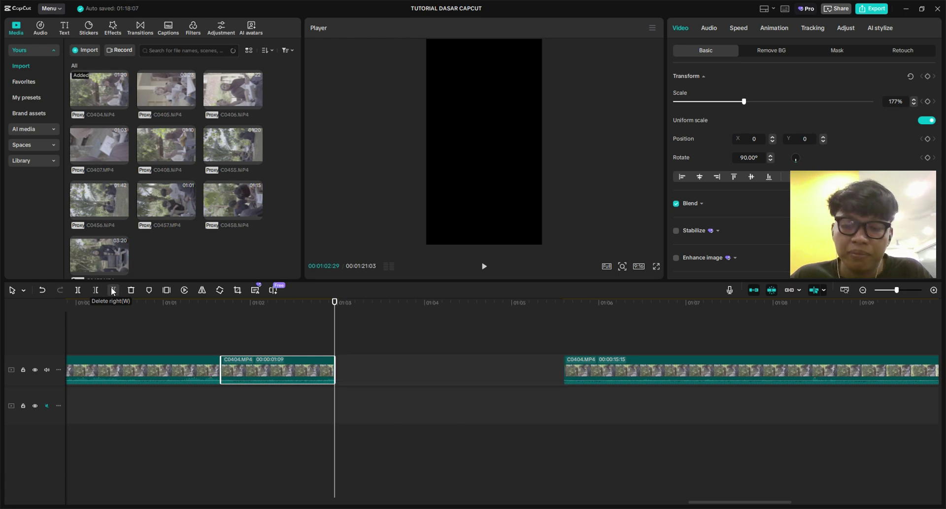
pyautogui.hotkey('ctrl', 'z')
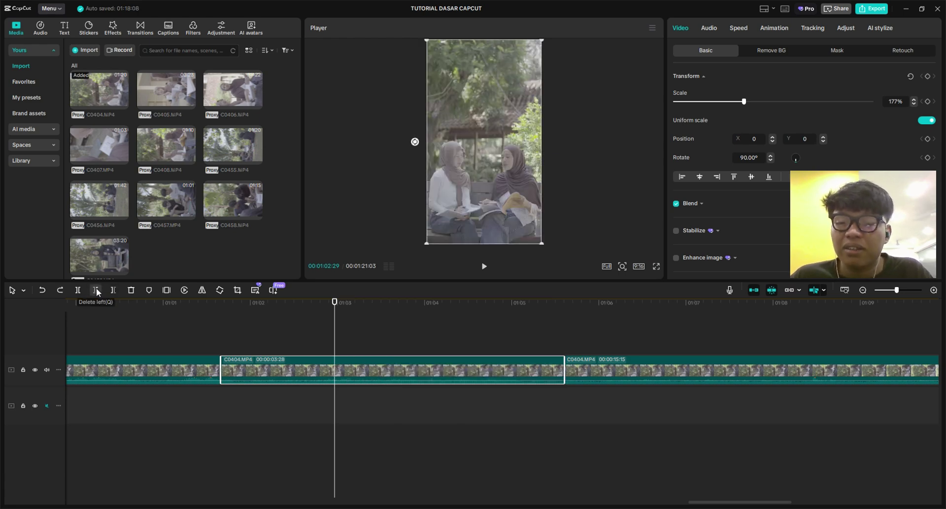
# Alternate Delete left and Delete right twice on the selected C0404.MP4 segment at 00:01:02:29, undoing each removal.
pyautogui.click(96, 289)
pyautogui.hotkey('ctrl', 'z')
pyautogui.click(110, 293)
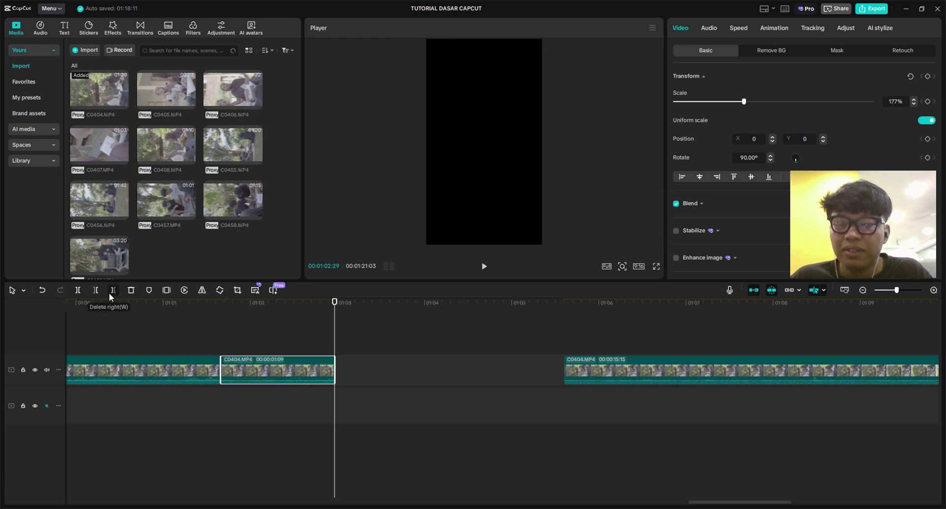
pyautogui.hotkey('ctrl', 'z')
pyautogui.click(100, 291)
pyautogui.hotkey('ctrl', 'z')
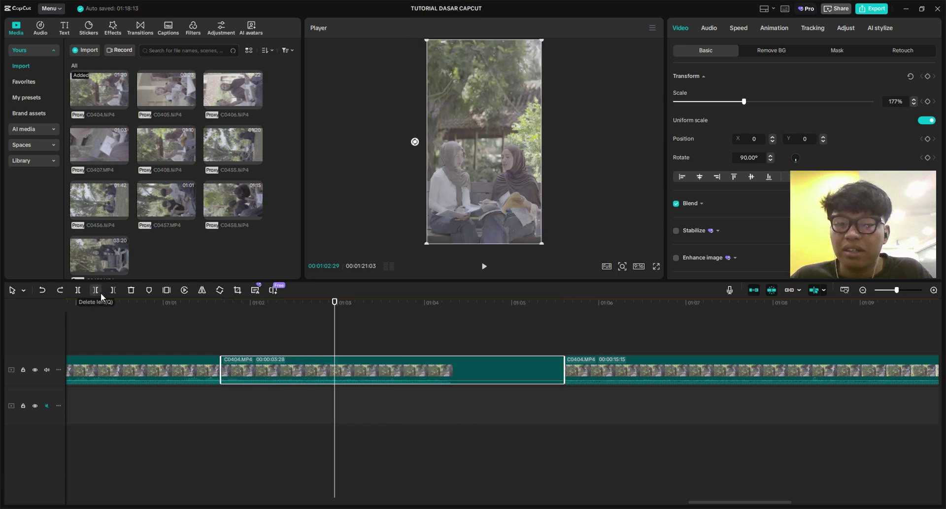
pyautogui.click(113, 290)
pyautogui.hotkey('ctrl', 'z')
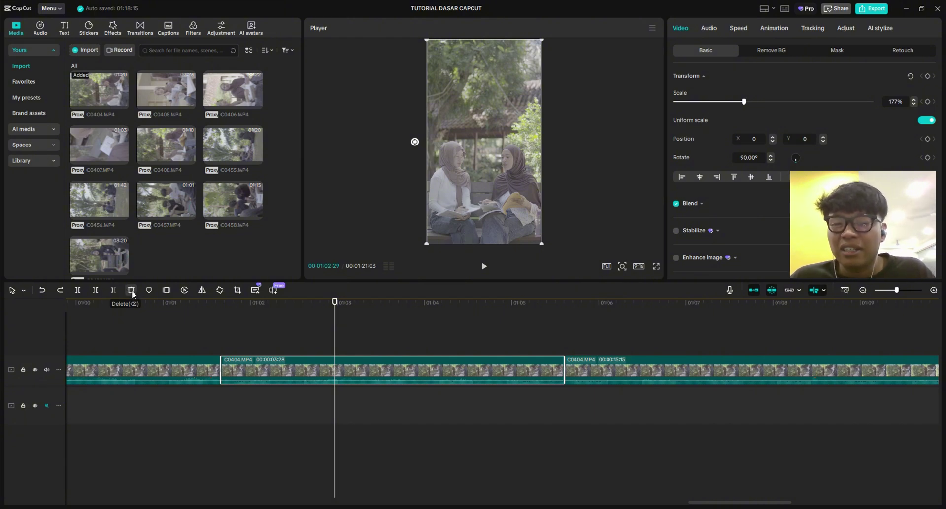
# Delete the selected middle C0404.MP4 segment and undo it, and do the same with the last segment.
pyautogui.click(132, 289)
pyautogui.hotkey('ctrl', 'z')
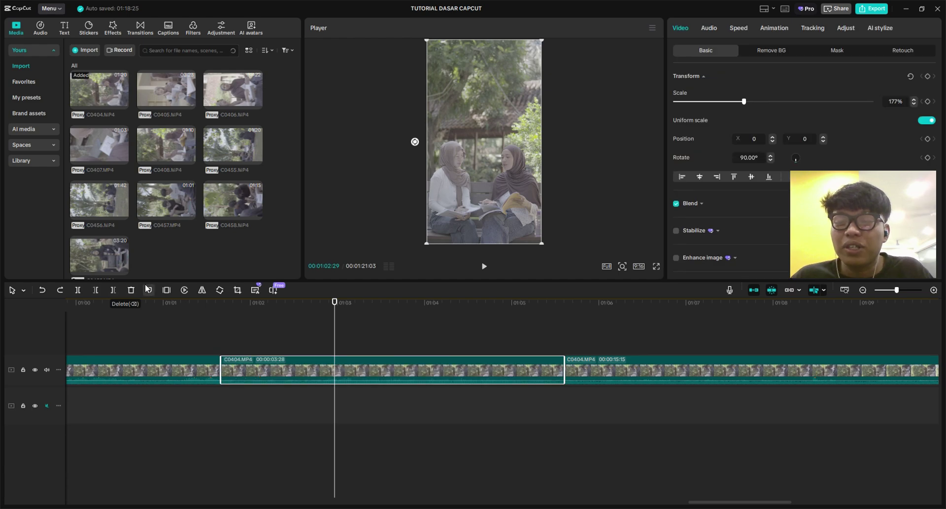
pyautogui.click(601, 320)
pyautogui.click(614, 368)
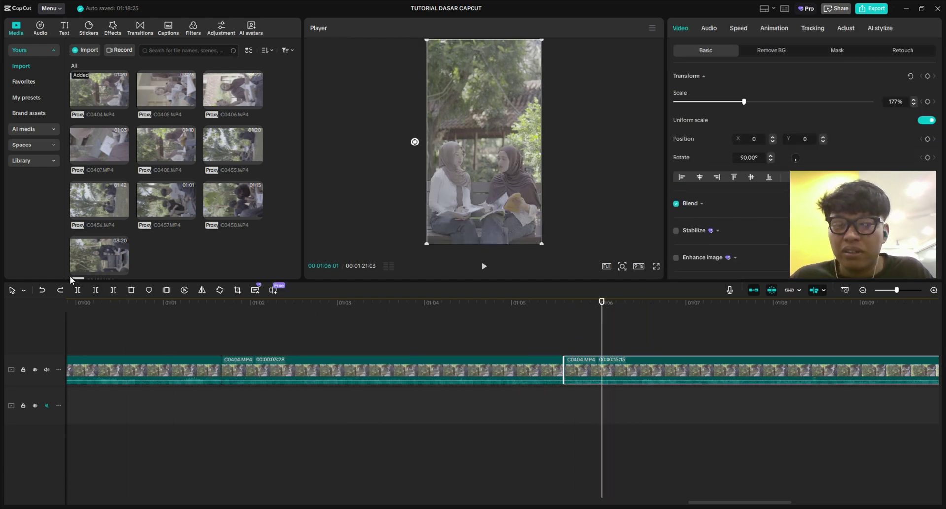
pyautogui.click(131, 289)
pyautogui.hotkey('ctrl', 'z')
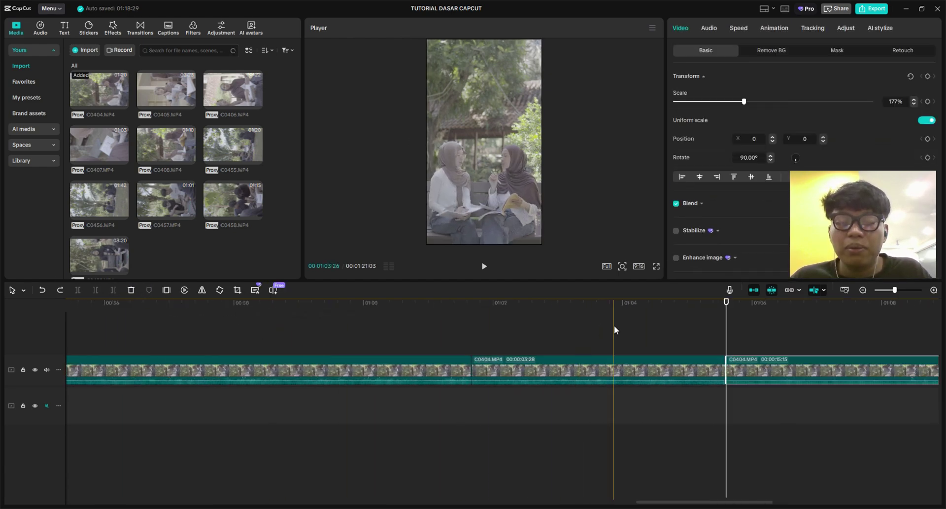
# Insert a freeze frame in the middle C0404.MP4 segment at about 00:01:03:07.
pyautogui.hscroll(3, 614, 329)
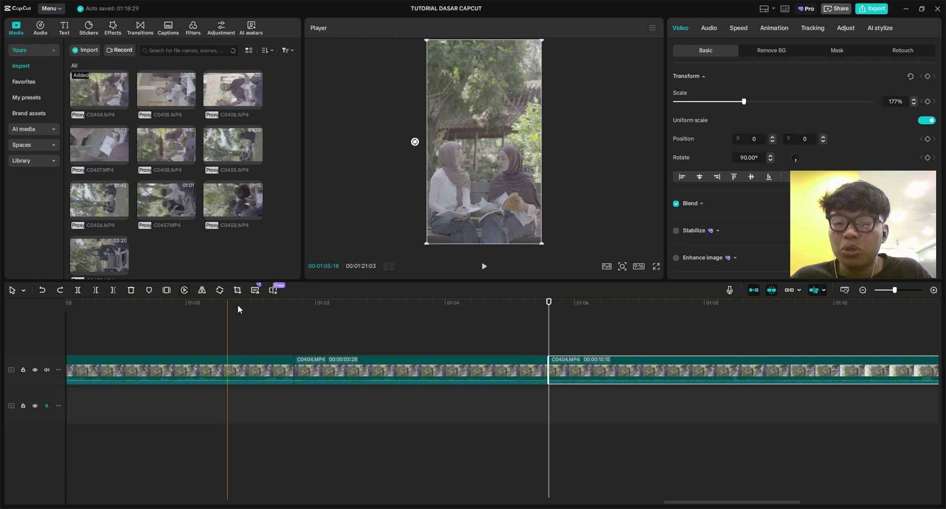
pyautogui.click(456, 314)
pyautogui.moveTo(400, 302); pyautogui.dragTo(426, 312)
pyautogui.scroll(2, 376, 339)
pyautogui.click(387, 369)
pyautogui.scroll(1, 379, 340)
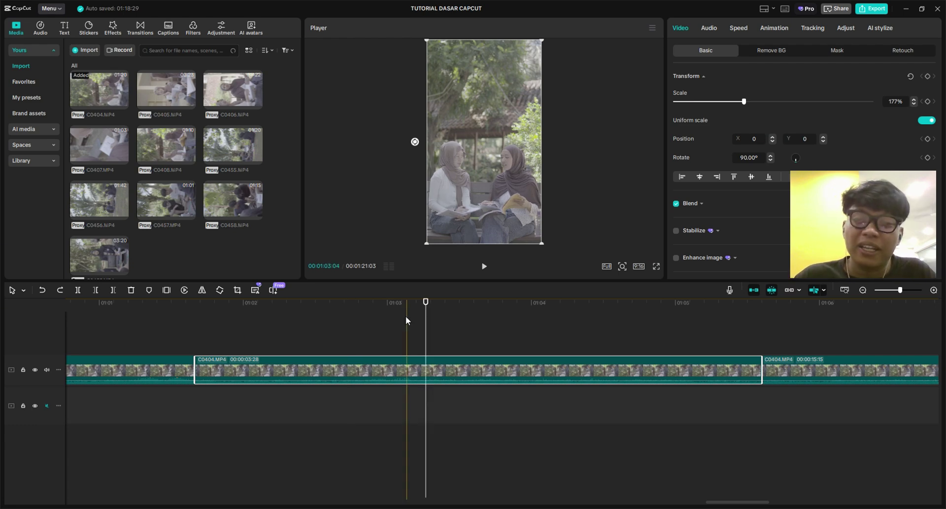
pyautogui.click(170, 291)
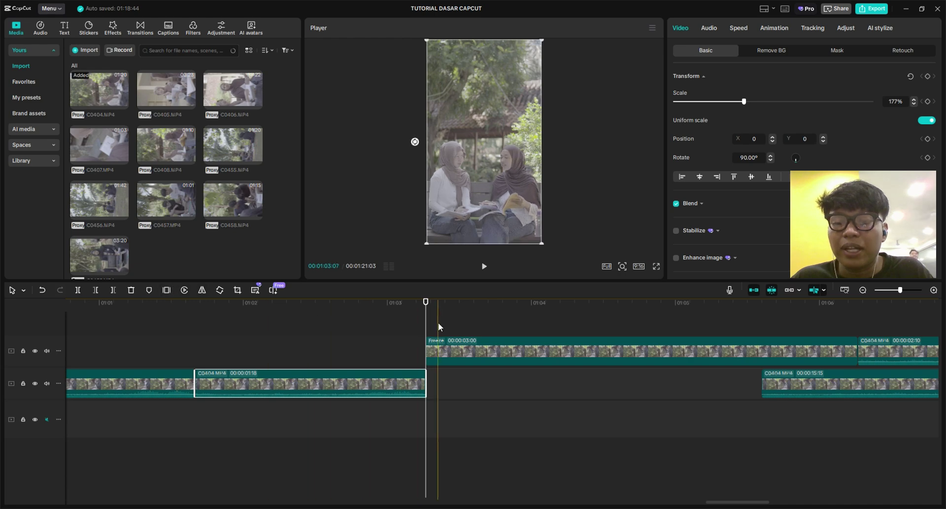
# Play back the freeze frame section briefly, and undo the freeze frame.
pyautogui.press('space')
pyautogui.press('space')
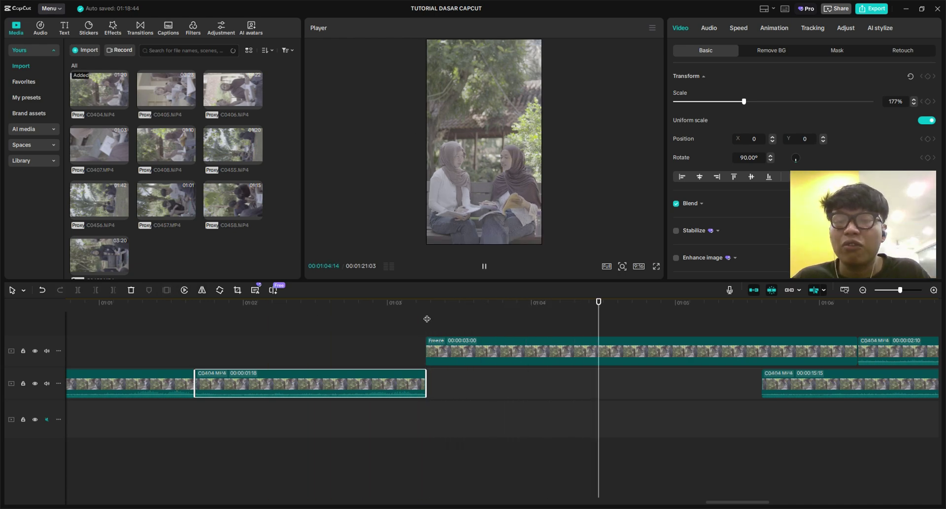
pyautogui.click(450, 318)
pyautogui.click(415, 315)
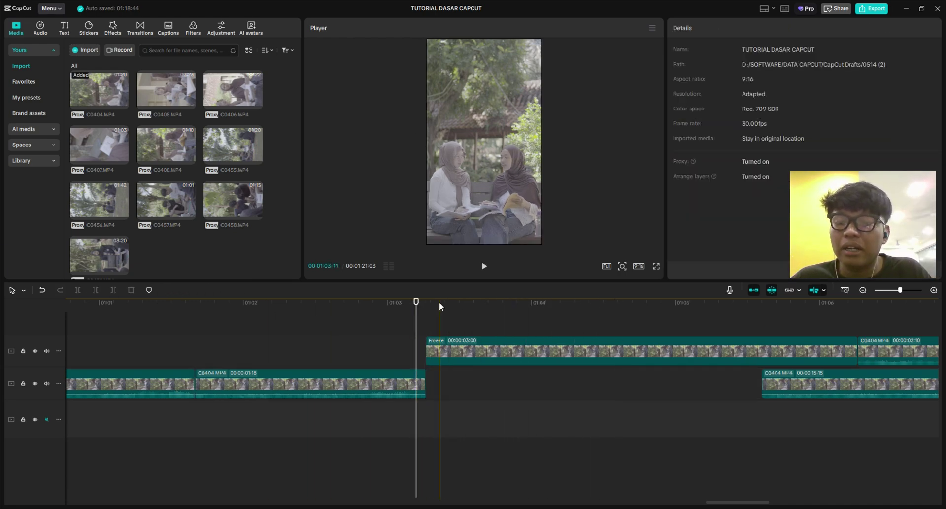
pyautogui.scroll(2, 520, 315)
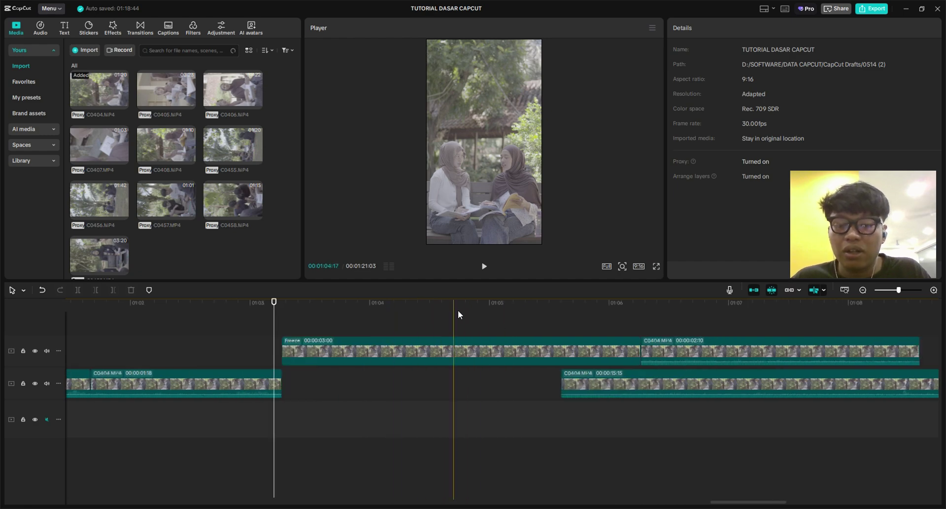
pyautogui.scroll(1, 457, 310)
pyautogui.hotkey('ctrl', 'z')
pyautogui.hotkey('ctrl', 'z')
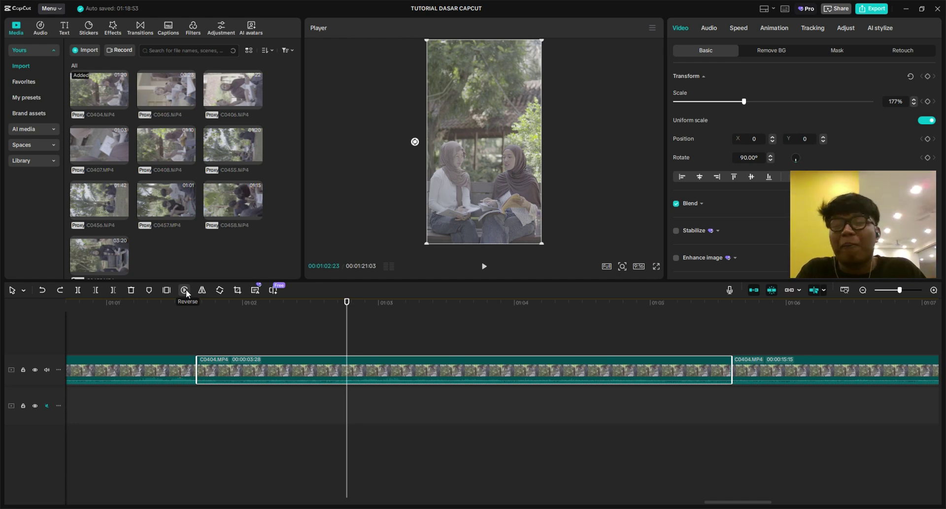
# Reverse the selected middle C0404.MP4 segment and play it back from its start.
pyautogui.click(186, 291)
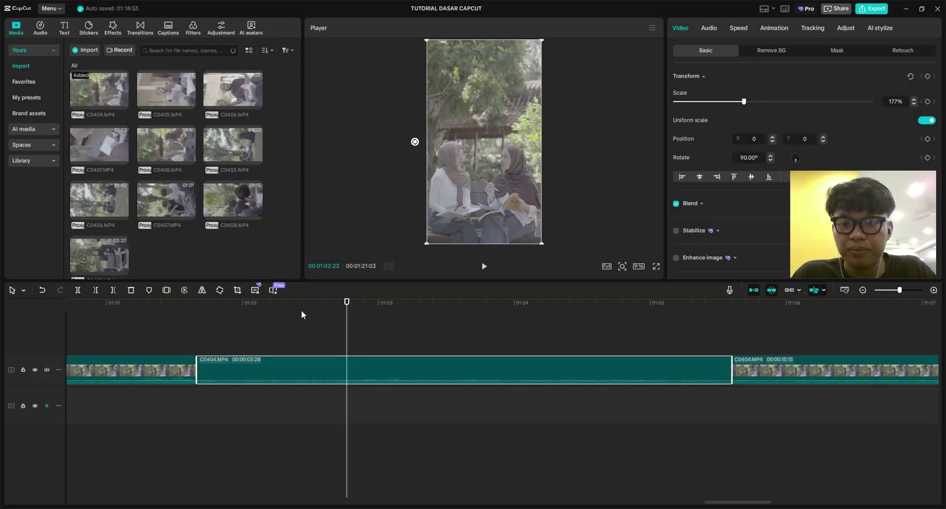
pyautogui.click(224, 317)
pyautogui.press('space')
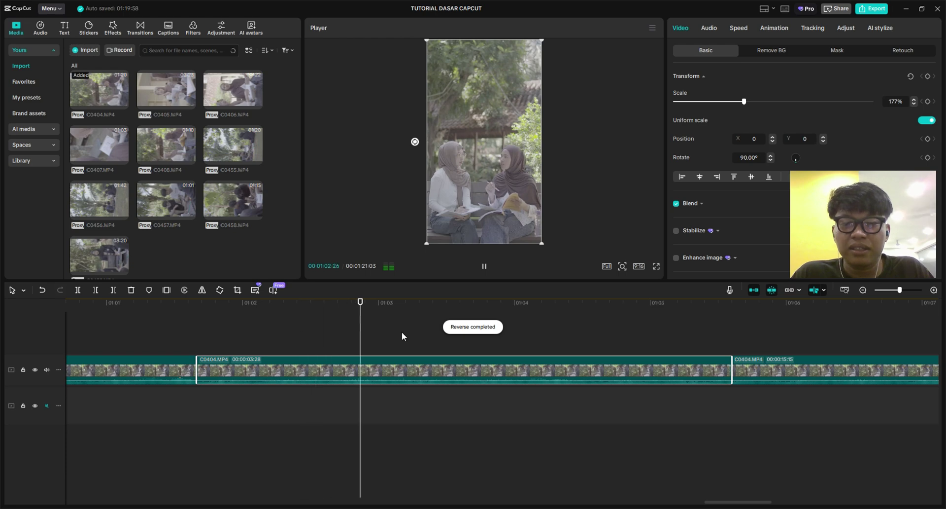
pyautogui.press('space')
pyautogui.click(383, 312)
pyautogui.moveTo(383, 311); pyautogui.dragTo(201, 305)
pyautogui.press('space')
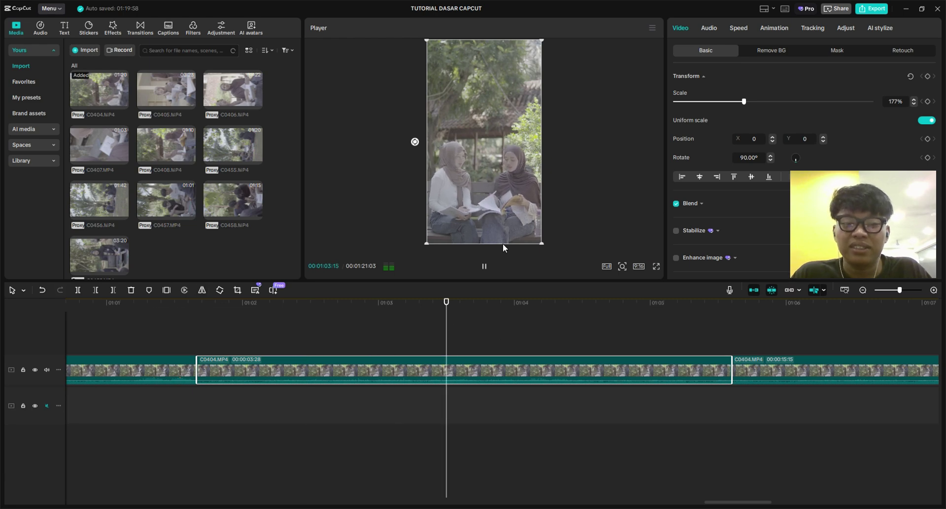
pyautogui.click(414, 320)
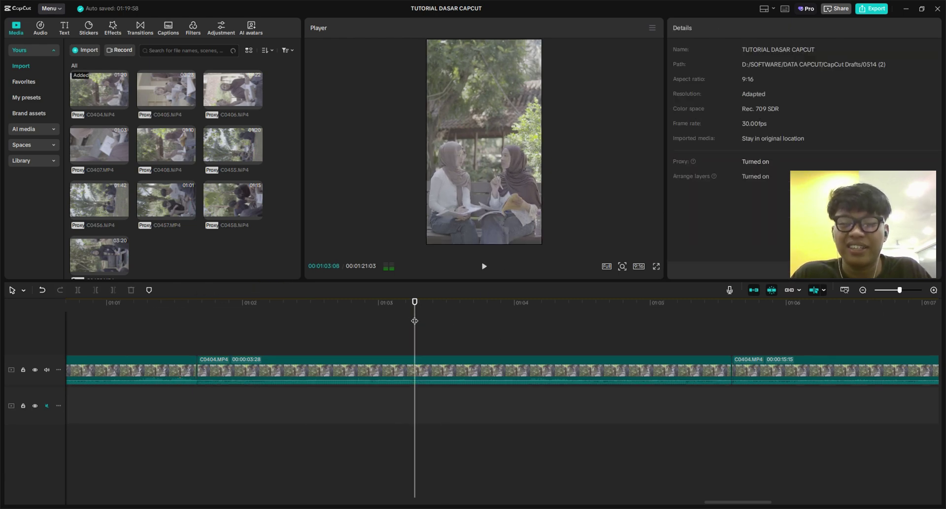
# Select the middle C0404.MP4 segment and mirror it, toggling the mirroring off and on again.
pyautogui.click(348, 366)
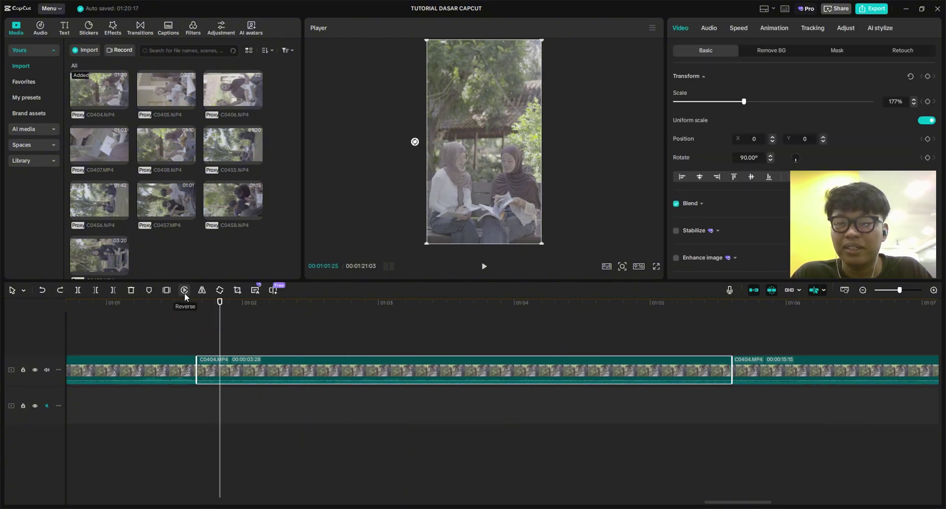
pyautogui.click(201, 291)
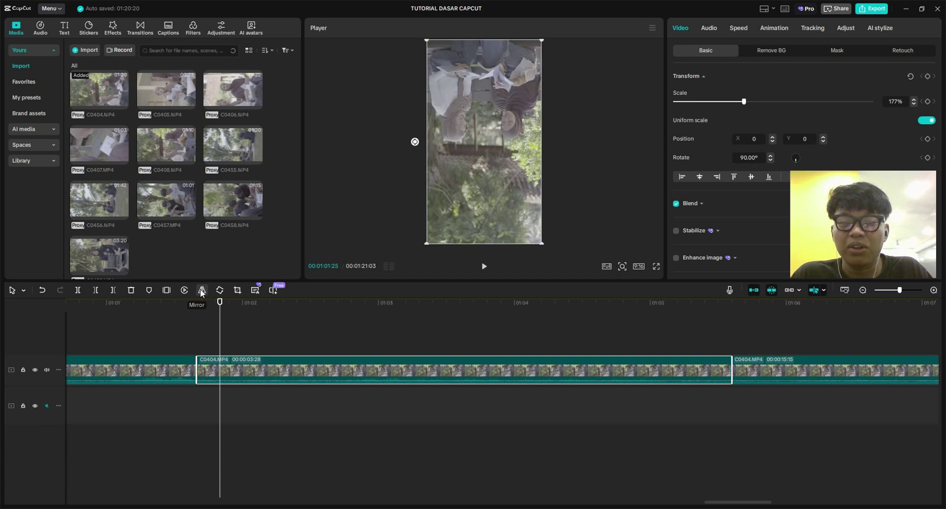
pyautogui.click(202, 291)
pyautogui.click(202, 291)
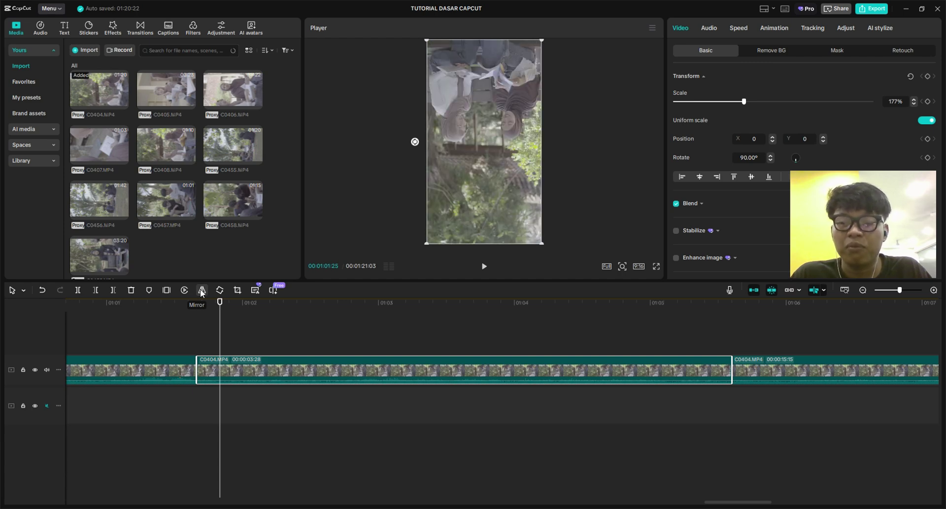
# Toggle the mirroring once more on the middle C0404.MP4 segment and rotate it in repeated 90° turns to 810°.
pyautogui.click(202, 291)
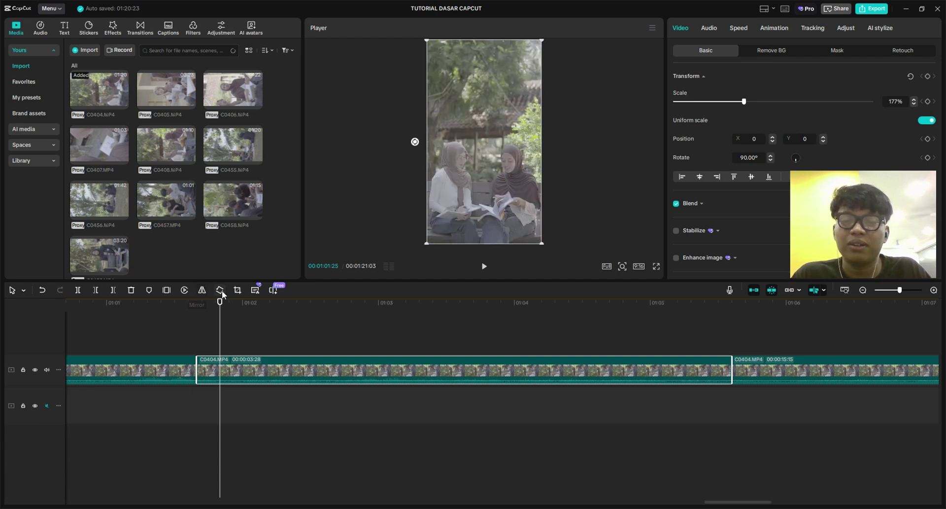
pyautogui.click(220, 292)
pyautogui.click(219, 291)
pyautogui.click(219, 291)
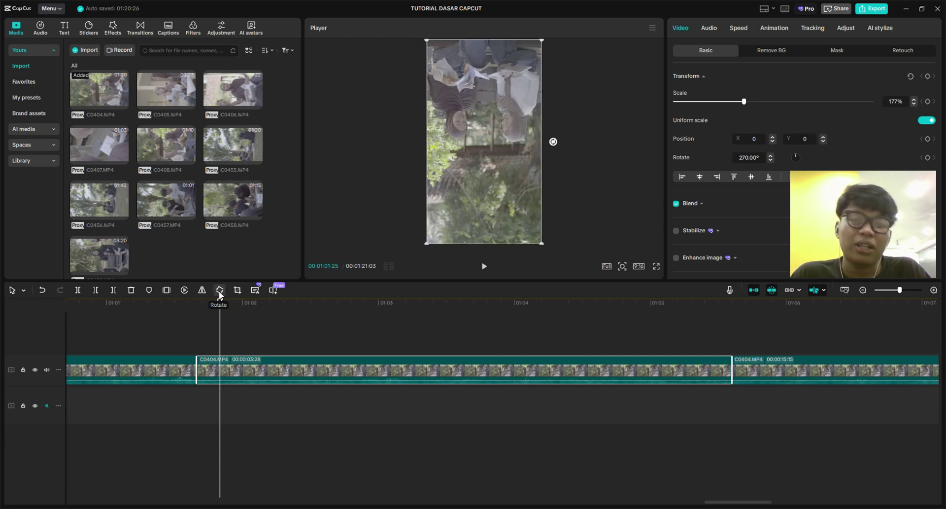
pyautogui.click(219, 291)
pyautogui.click(219, 292)
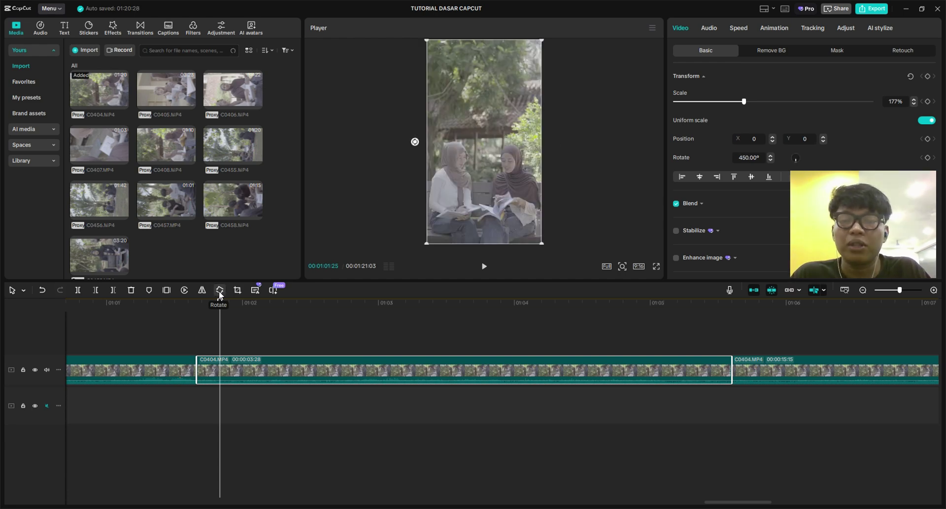
pyautogui.click(219, 291)
pyautogui.click(219, 291)
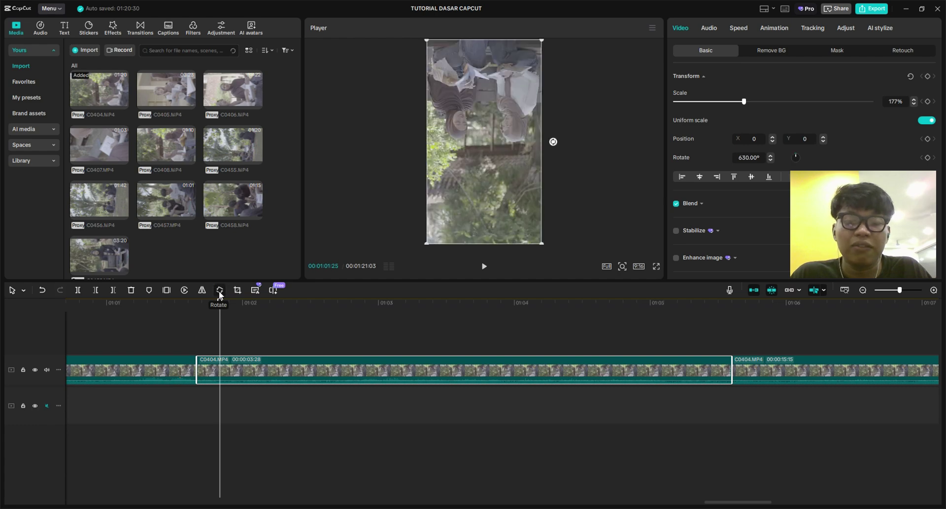
pyautogui.click(219, 292)
pyautogui.click(220, 292)
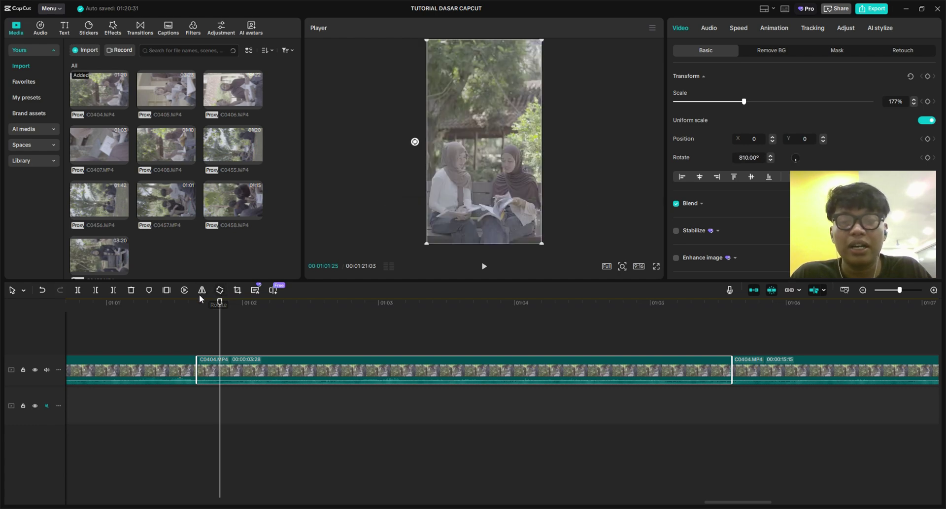
# Crop the middle C0404.MP4 segment inward from the upper-right corner using the Free crop ratio, and undo the crop.
pyautogui.click(237, 290)
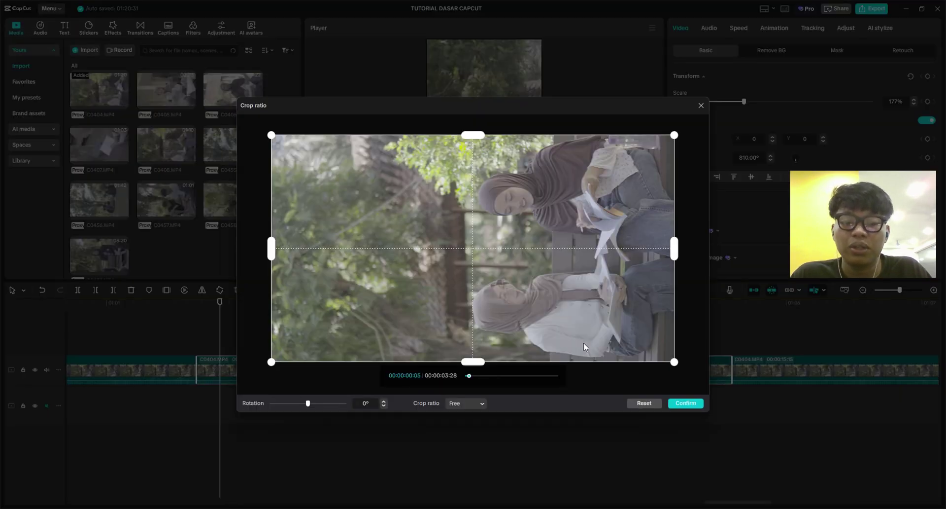
pyautogui.click(701, 104)
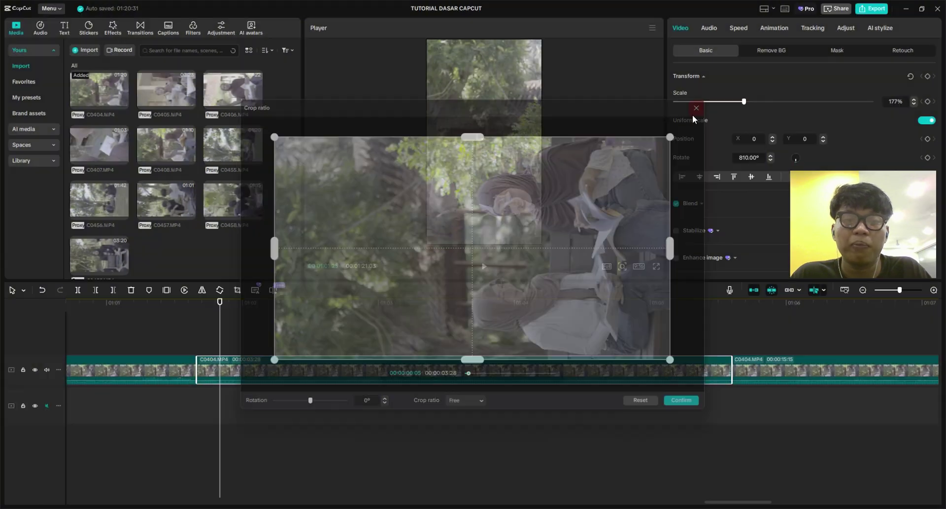
pyautogui.scroll(2, 295, 350)
pyautogui.click(439, 329)
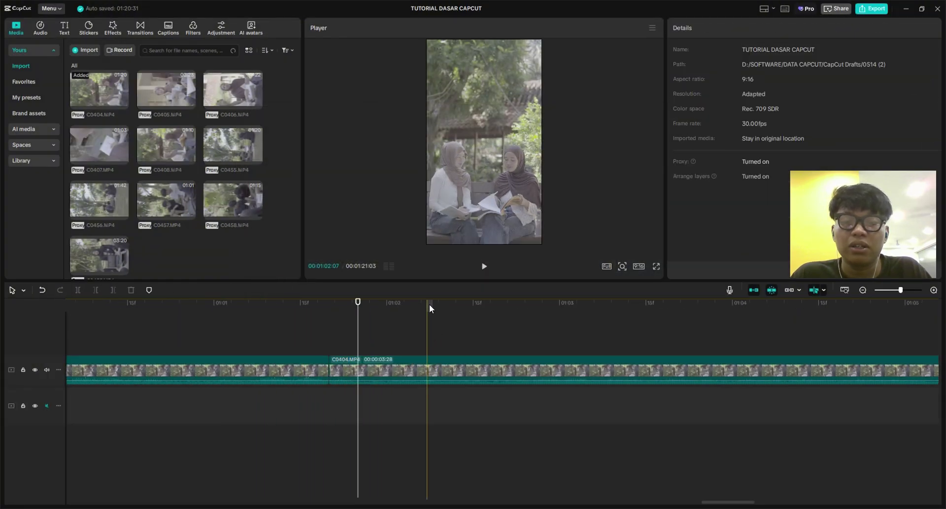
pyautogui.click(426, 302)
pyautogui.click(418, 360)
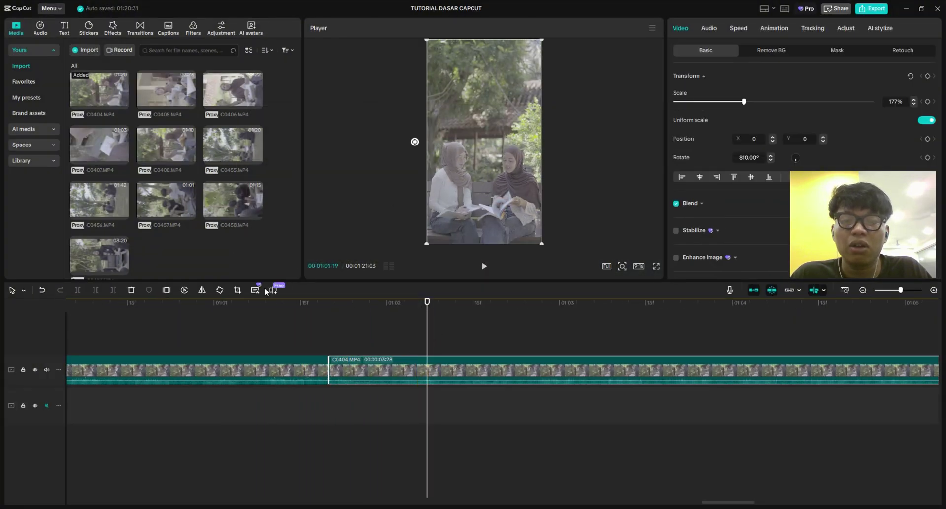
pyautogui.click(237, 290)
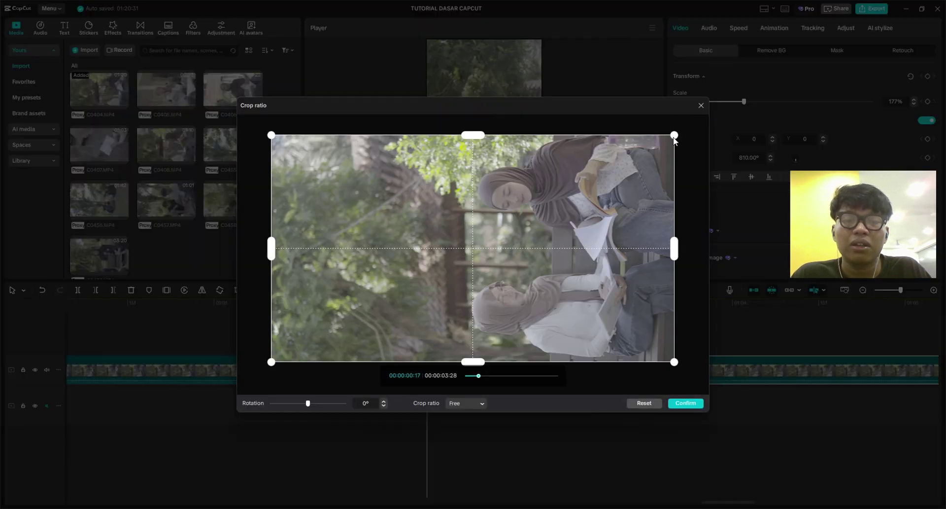
pyautogui.moveTo(674, 136); pyautogui.dragTo(599, 165)
pyautogui.click(685, 403)
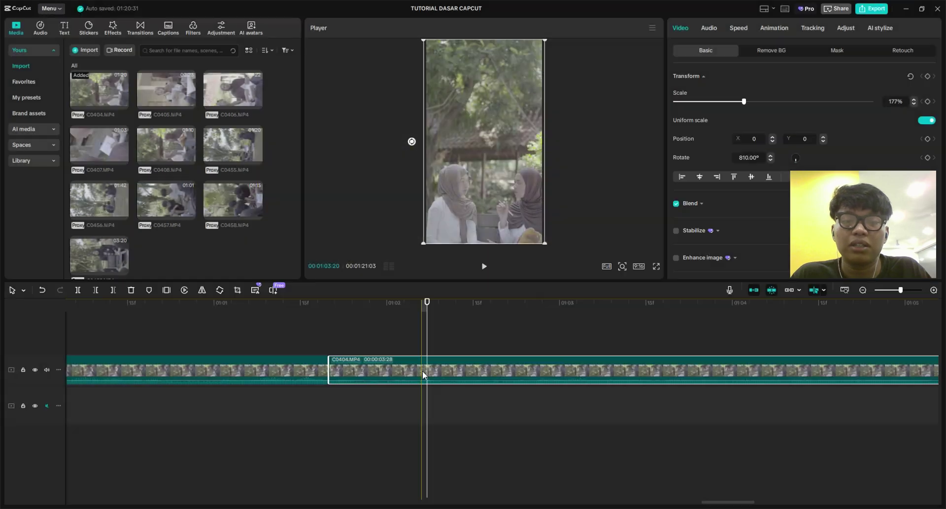
pyautogui.hotkey('ctrl', 'z')
# Try to split the middle C0404.MP4 segment automatically by its scenes.
pyautogui.click(342, 333)
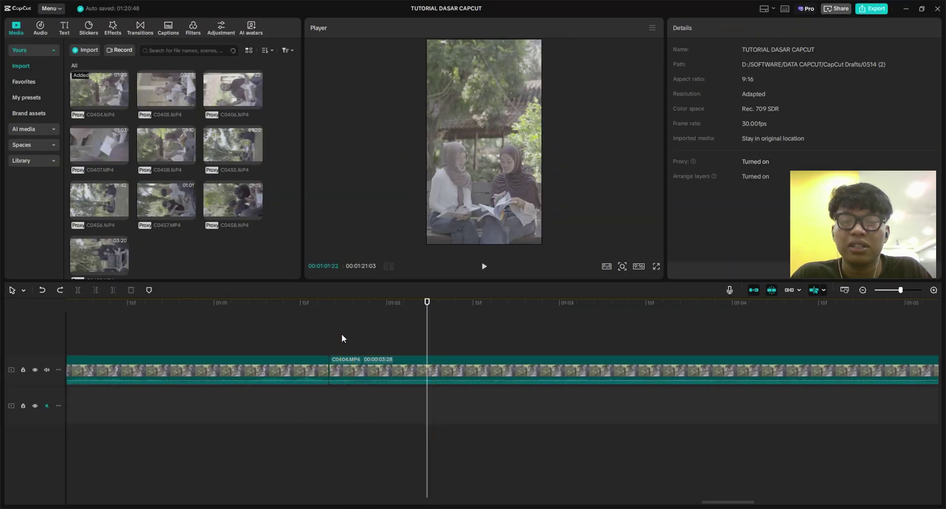
pyautogui.click(333, 357)
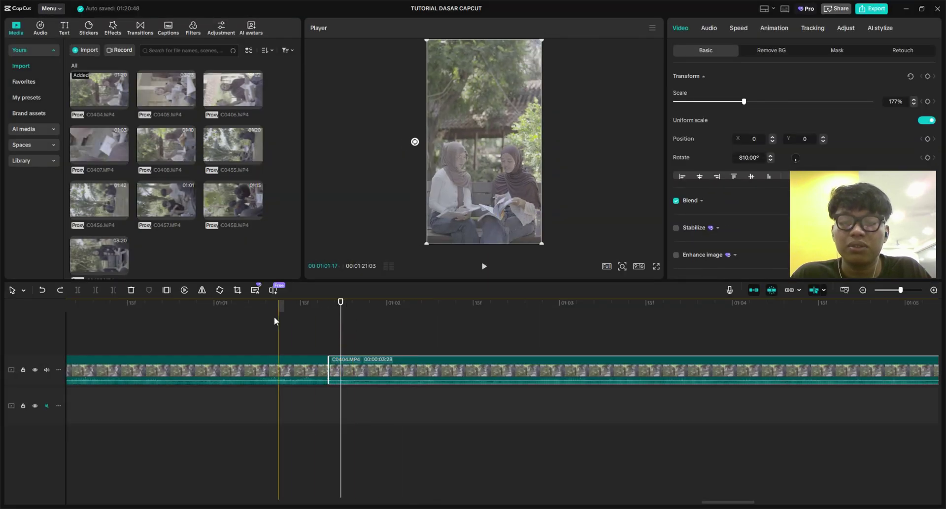
pyautogui.click(272, 289)
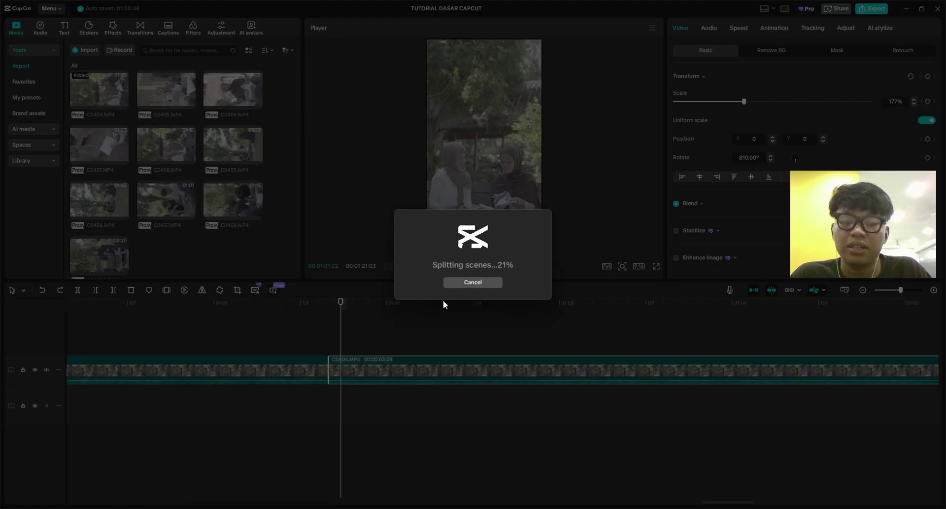
pyautogui.keyDown('ctrl'); pyautogui.scroll(-2, 392, 339); pyautogui.keyUp('ctrl')
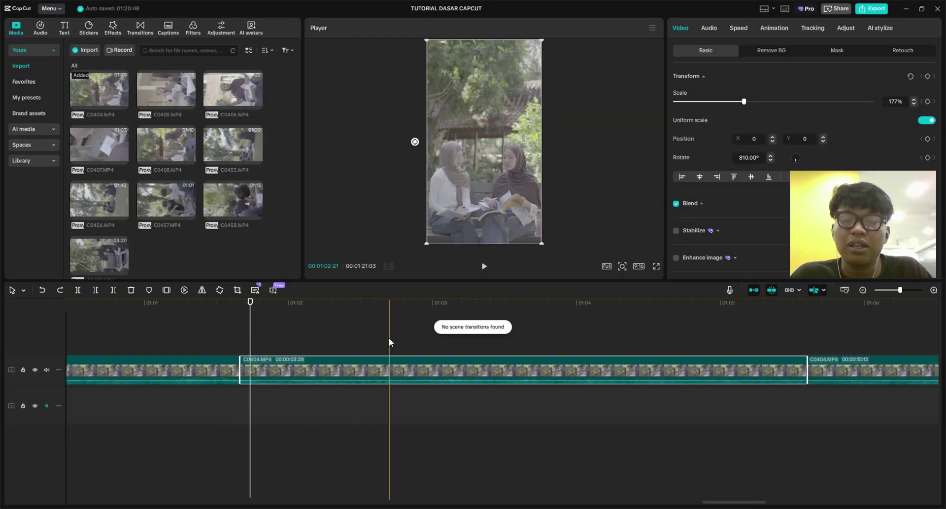
# Undo the last four 90° rotations of the middle C0404.MP4 segment.
pyautogui.hotkey('ctrl', 'z')
pyautogui.keyDown('ctrl'); pyautogui.scroll(2, 300, 312); pyautogui.keyUp('ctrl')
pyautogui.hotkey('ctrl', 'z')
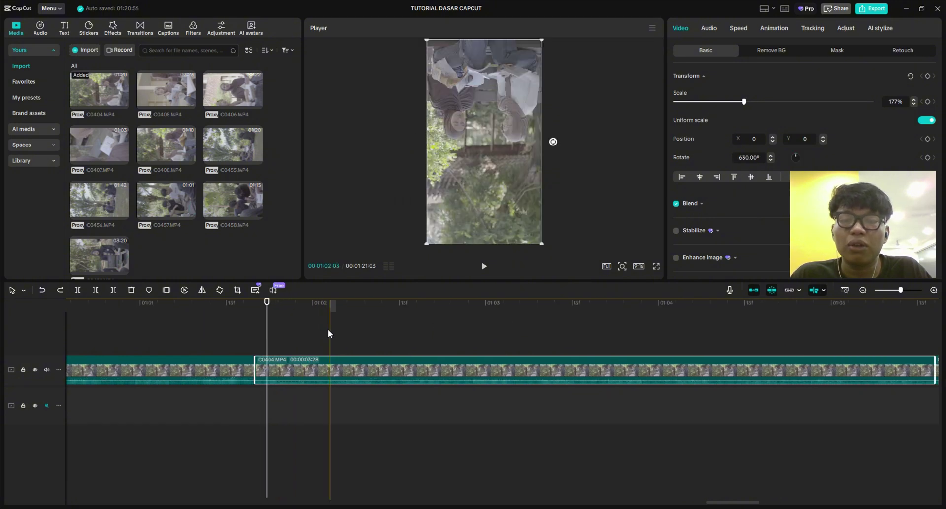
pyautogui.hotkey('ctrl', 'z')
pyautogui.hotkey('ctrl', 'z')
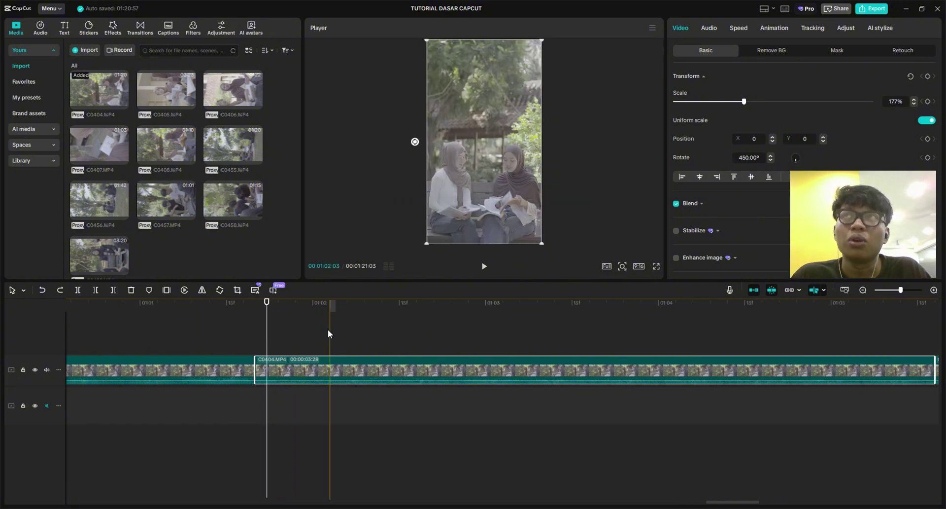
pyautogui.keyDown('ctrl'); pyautogui.scroll(1, 336, 345); pyautogui.keyUp('ctrl')
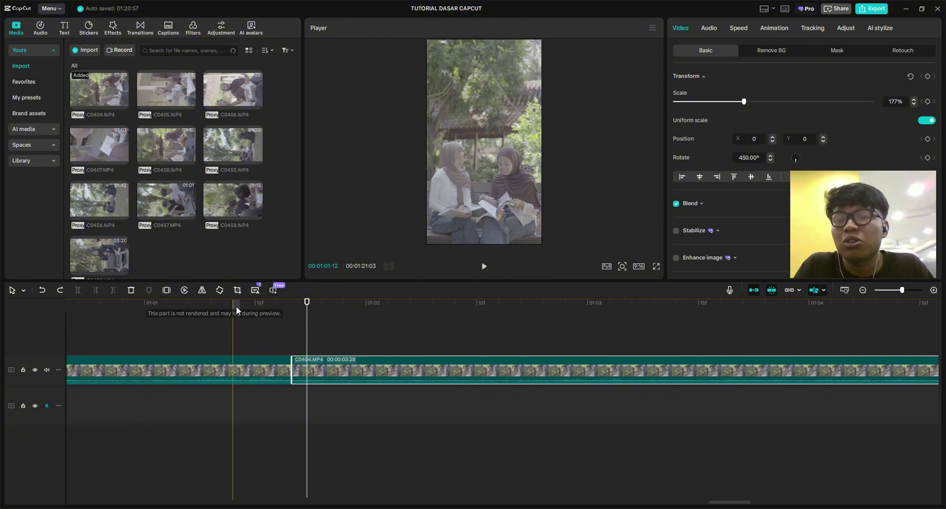
pyautogui.click(241, 318)
pyautogui.click(337, 345)
pyautogui.click(348, 360)
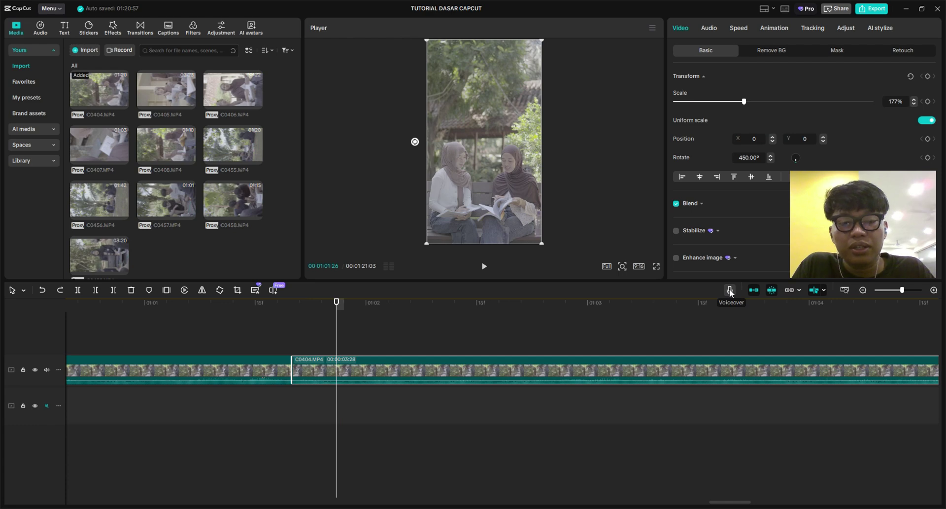
pyautogui.hscroll(3, 348, 357)
pyautogui.scroll(-2, 309, 323)
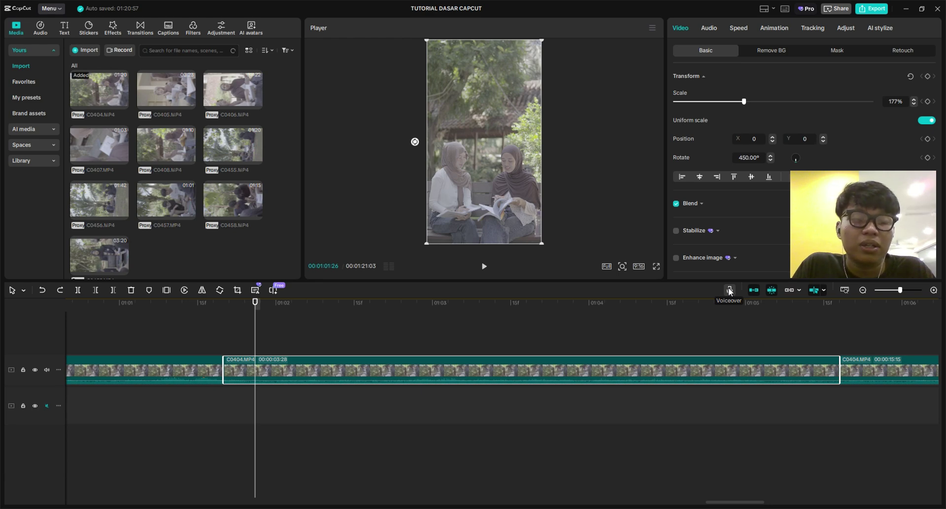
pyautogui.hscroll(2, 339, 315)
pyautogui.click(283, 302)
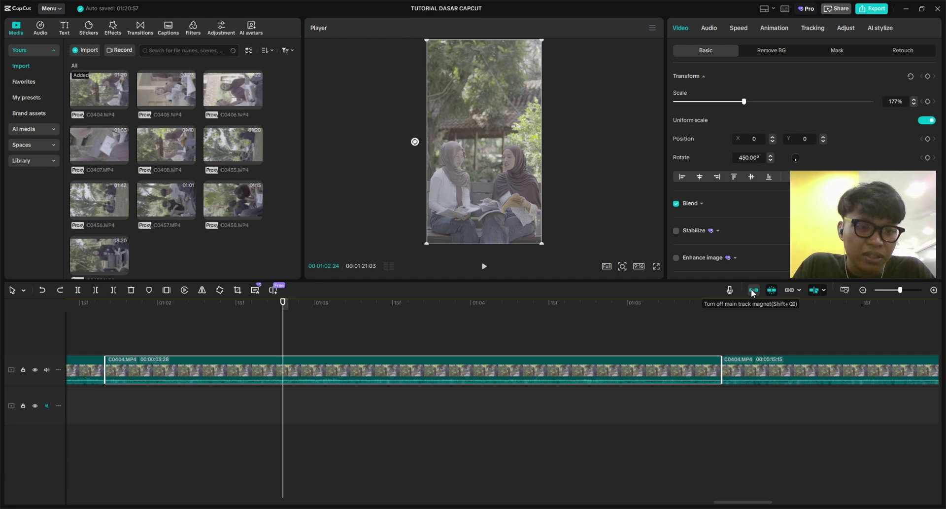
# Move all three C0404.MP4 segments together from the upper track to the start of the main track, and return the playhead to the beginning.
pyautogui.keyDown('ctrl'); pyautogui.scroll(-2, 216, 383); pyautogui.keyUp('ctrl')
pyautogui.hscroll(-3, 285, 381)
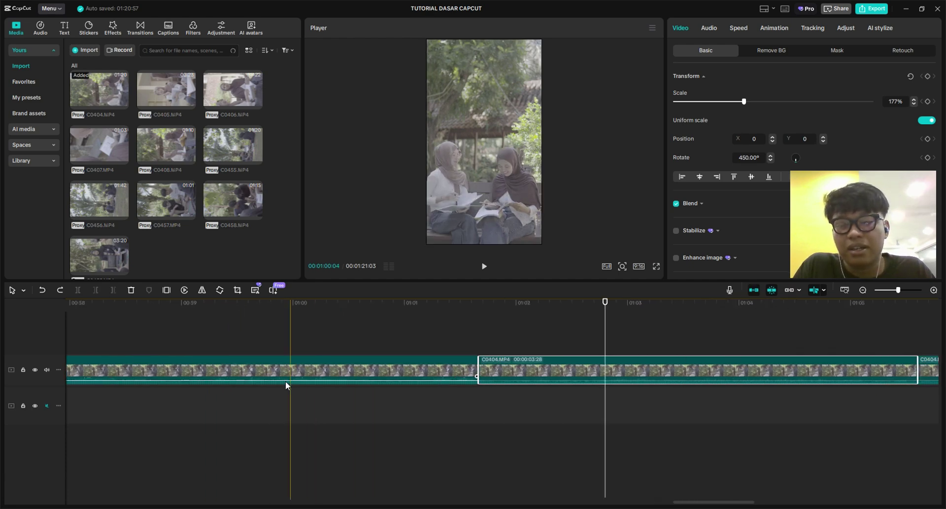
pyautogui.keyDown('ctrl'); pyautogui.scroll(-2, 182, 363); pyautogui.keyUp('ctrl')
pyautogui.hscroll(-3, 360, 369)
pyautogui.keyDown('ctrl'); pyautogui.scroll(-2, 203, 341); pyautogui.keyUp('ctrl')
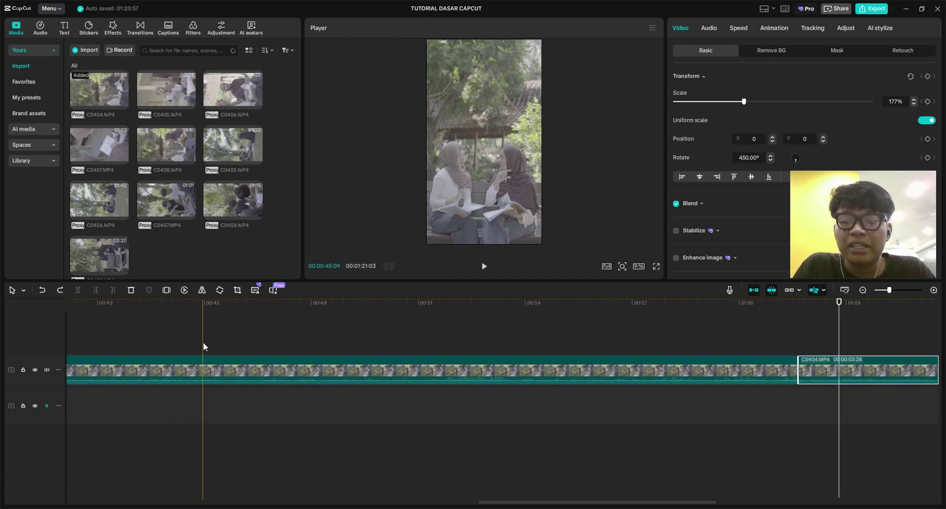
pyautogui.keyDown('ctrl'); pyautogui.scroll(-5, 203, 342); pyautogui.keyUp('ctrl')
pyautogui.click(223, 364)
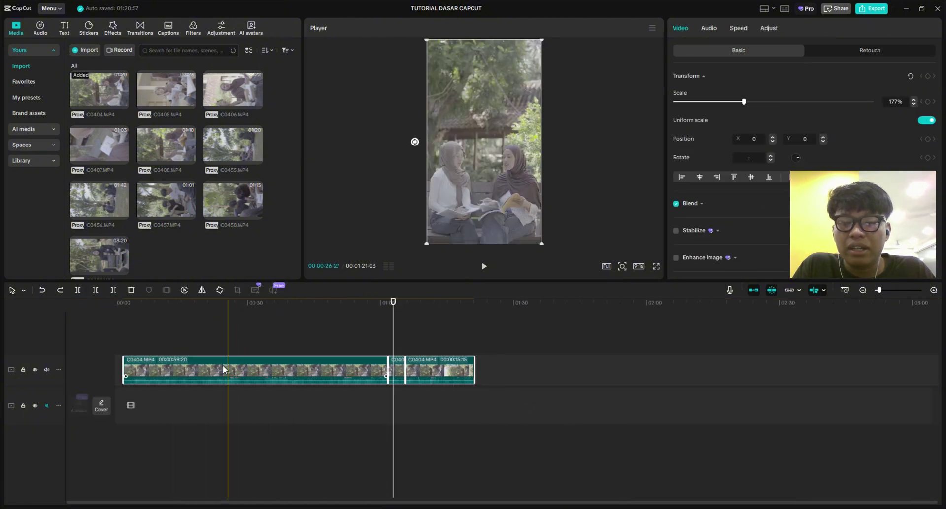
pyautogui.keyDown('ctrl'); pyautogui.scroll(5, 323, 371); pyautogui.keyUp('ctrl')
pyautogui.moveTo(360, 370); pyautogui.dragTo(338, 408)
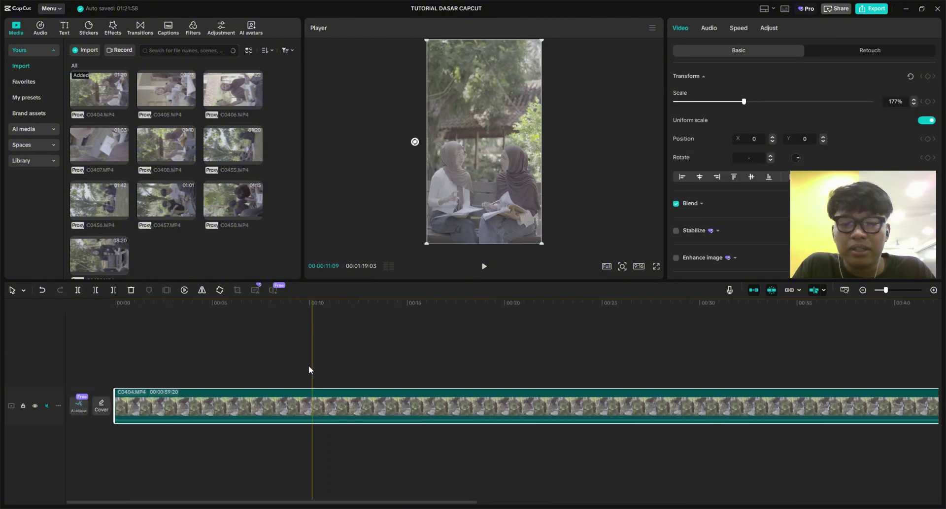
pyautogui.click(197, 312)
pyautogui.keyDown('ctrl'); pyautogui.scroll(-1, 197, 312); pyautogui.keyUp('ctrl')
pyautogui.press('Home')
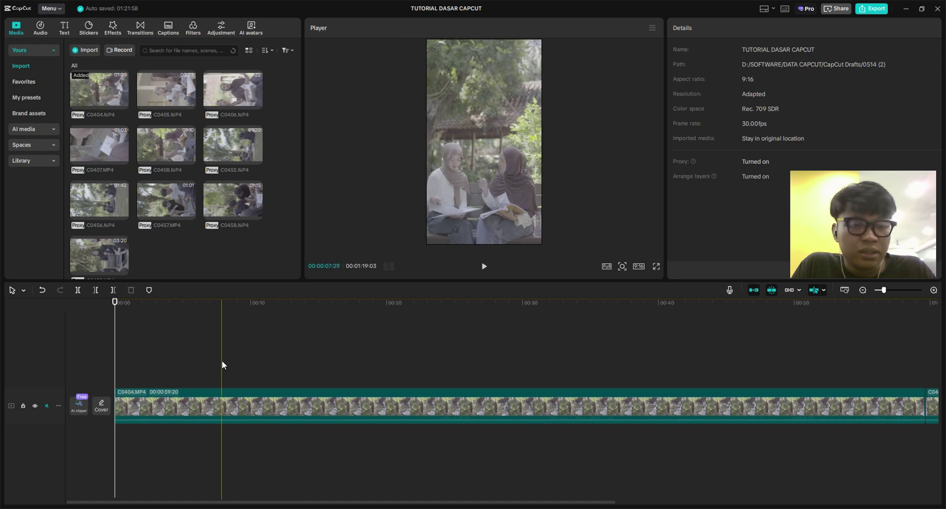
# Turn off the main track magnet and move all three C0404.MP4 segments along the main track to start at about 00:00:46.
pyautogui.click(218, 402)
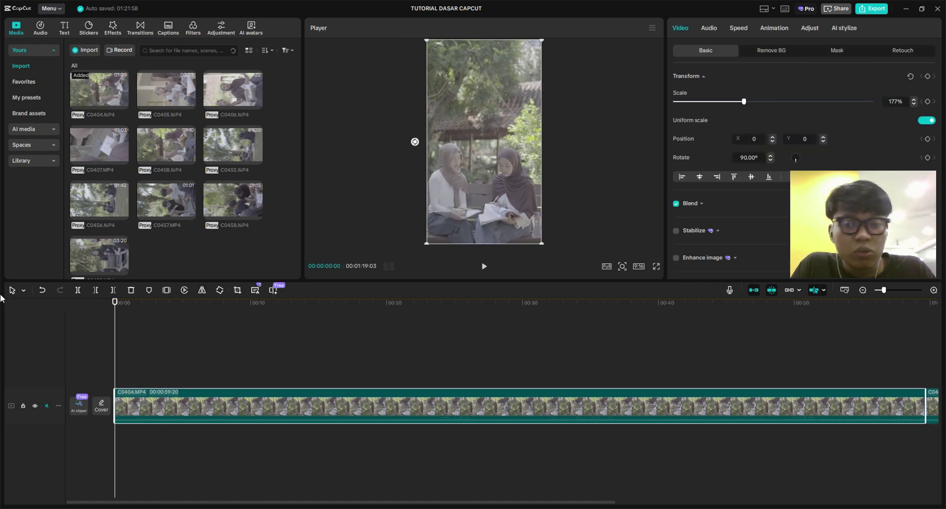
pyautogui.keyDown('ctrl'); pyautogui.scroll(-1, 765, 347); pyautogui.keyUp('ctrl')
pyautogui.click(753, 290)
pyautogui.keyDown('ctrl'); pyautogui.scroll(-1, 321, 371); pyautogui.keyUp('ctrl')
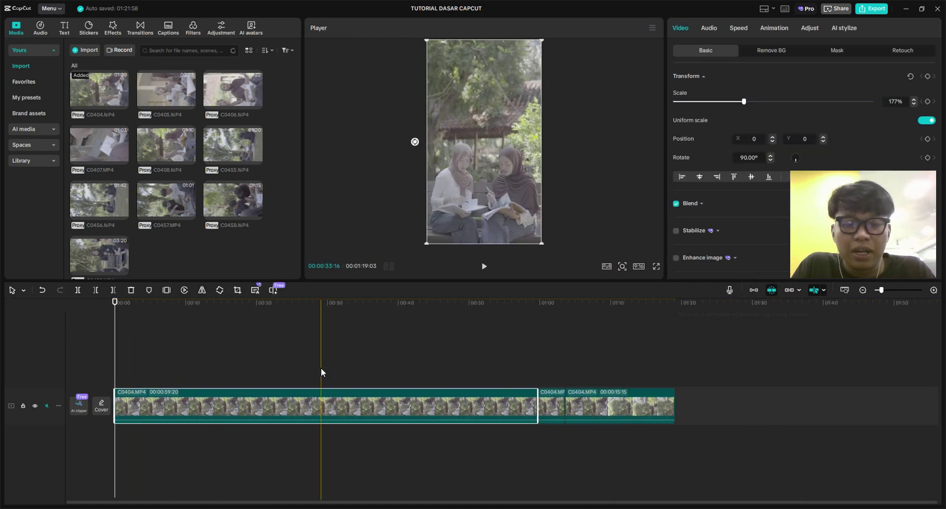
pyautogui.click(197, 375)
pyautogui.hotkey('ctrl', 'a')
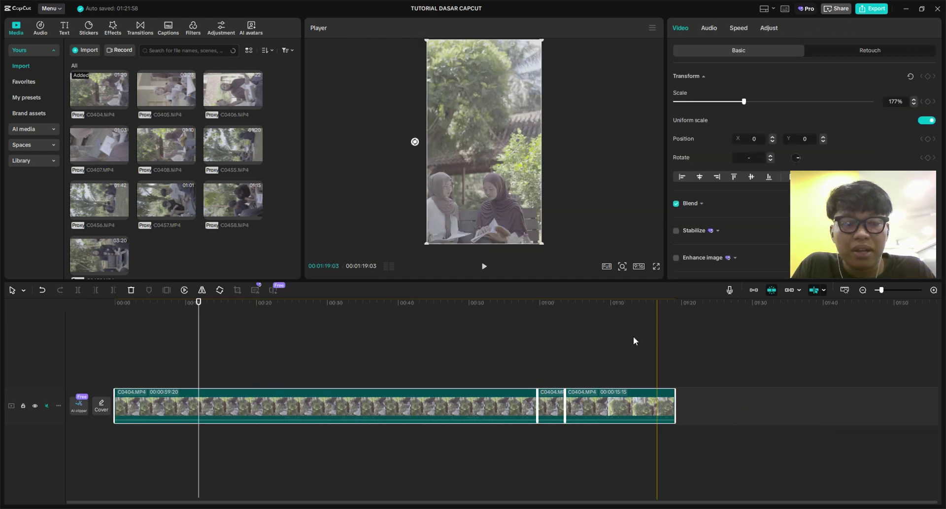
pyautogui.moveTo(271, 395); pyautogui.dragTo(599, 387)
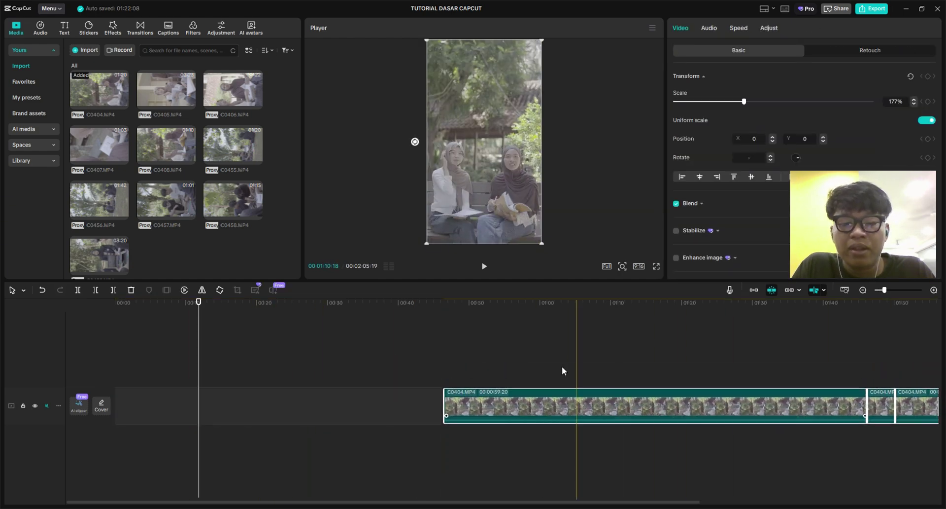
# Deselect the segments and turn the main track magnet back on to close the gap at the start.
pyautogui.click(445, 318)
pyautogui.keyDown('ctrl'); pyautogui.scroll(-1, 368, 312); pyautogui.keyUp('ctrl')
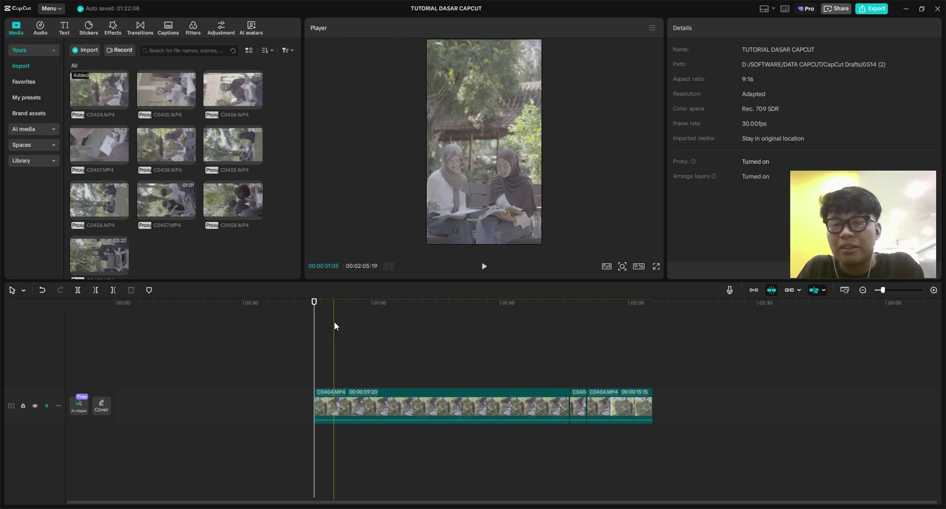
pyautogui.click(754, 290)
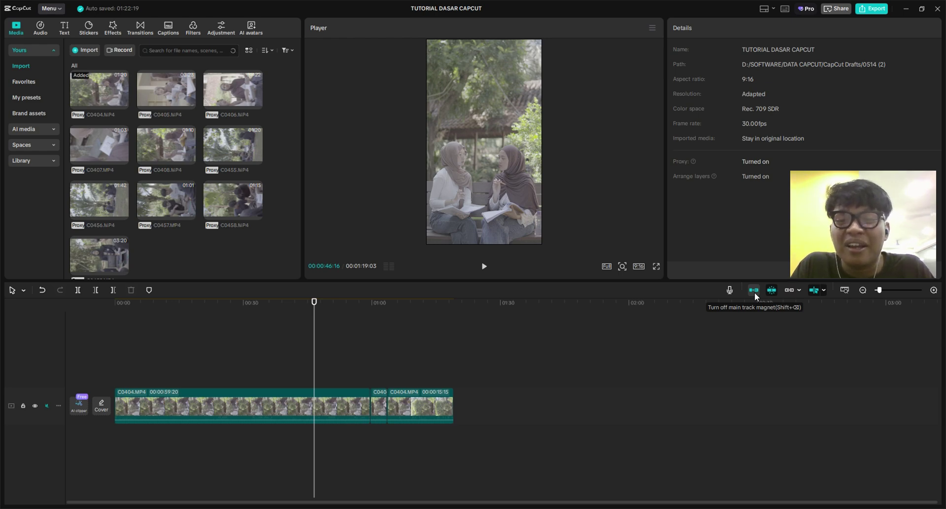
pyautogui.scroll(1, 339, 415)
pyautogui.scroll(3, 298, 369)
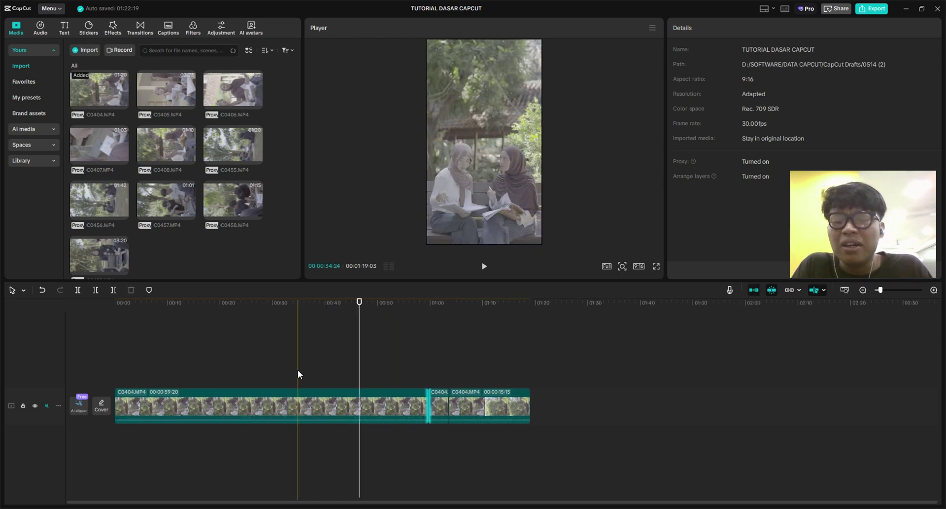
pyautogui.scroll(-2, 492, 380)
pyautogui.scroll(3, 345, 385)
pyautogui.scroll(-3, 345, 385)
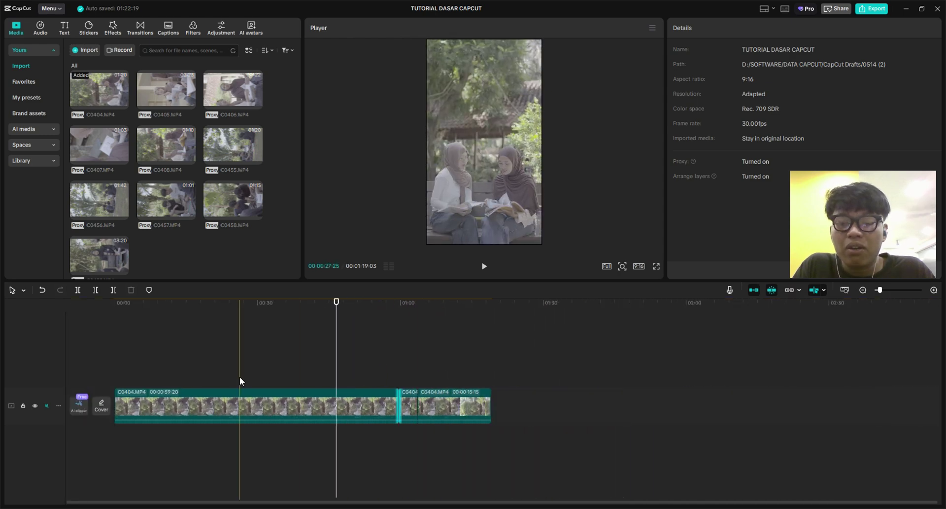
pyautogui.click(210, 380)
pyautogui.scroll(3, 181, 401)
pyautogui.scroll(-2, 229, 386)
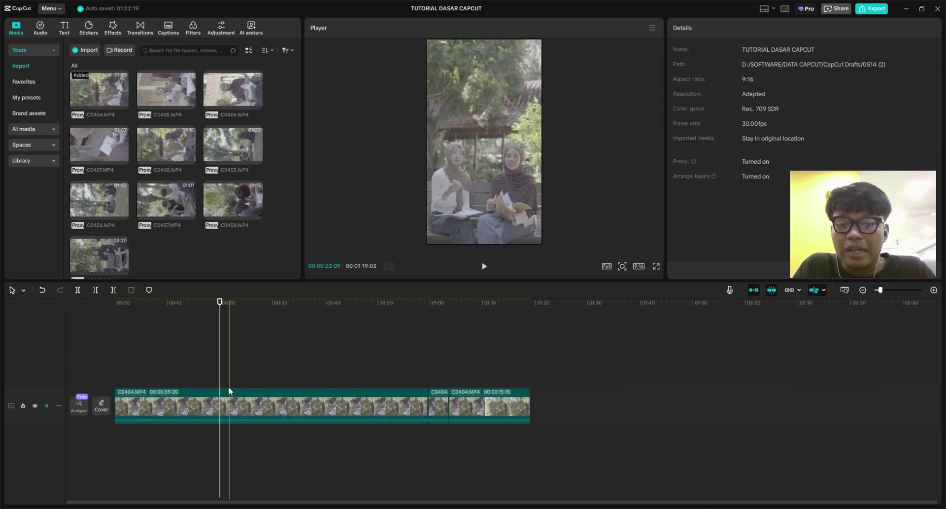
# Split the first C0404.MP4 segment at 00:00:19:29 and 00:00:34:12, and delete the piece between the cuts with the main track magnet off.
pyautogui.hotkey('ctrl', 'b')
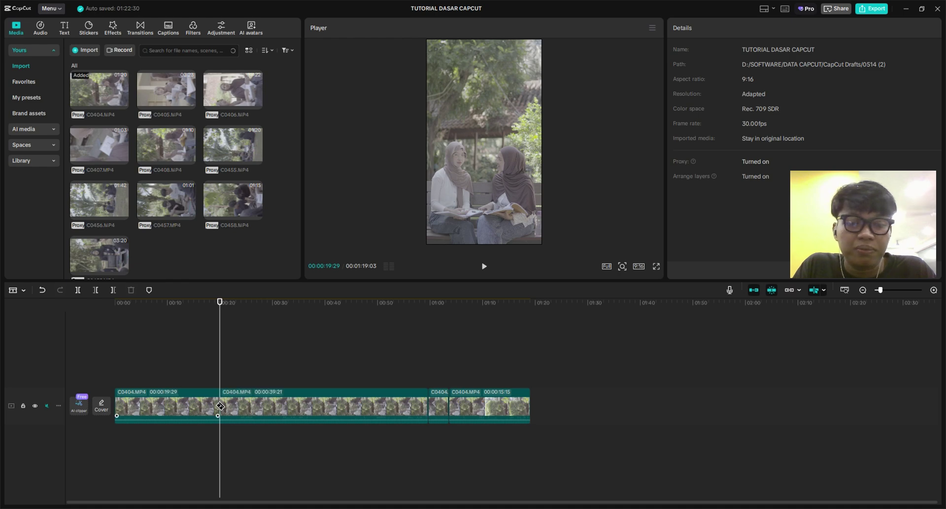
pyautogui.click(297, 399)
pyautogui.press('a')
pyautogui.click(256, 407)
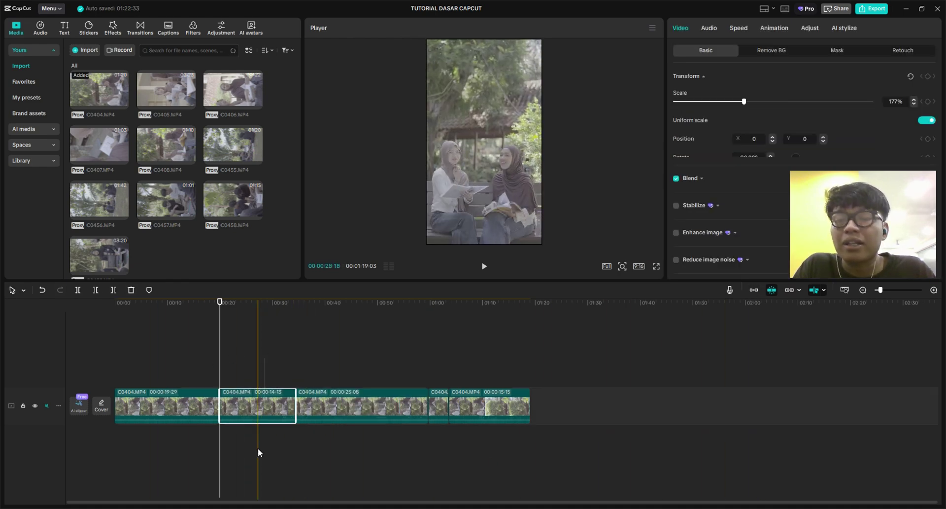
pyautogui.press('Delete')
# Move the three C0404.MP4 segments after the gap together against the end of the first segment at 00:00:19:29.
pyautogui.press('b')
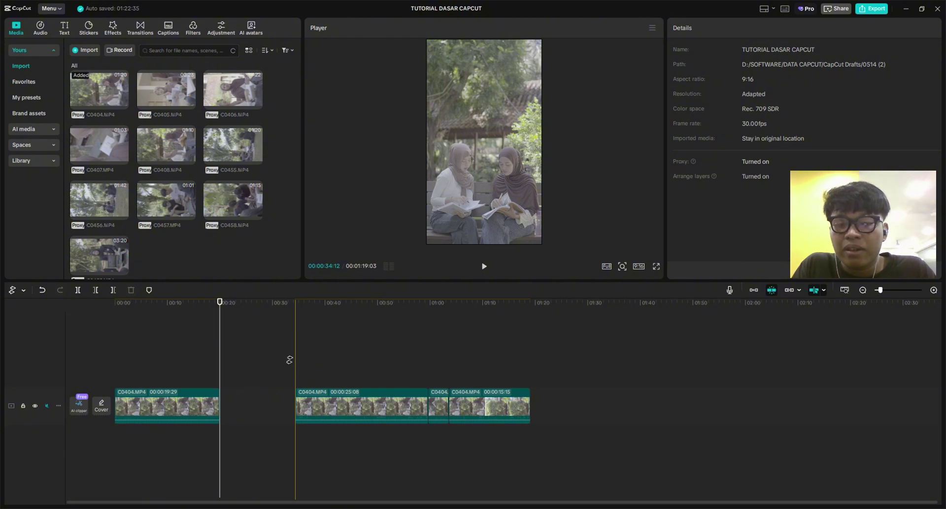
pyautogui.press('a')
pyautogui.click(300, 404)
pyautogui.moveTo(302, 405); pyautogui.dragTo(226, 406)
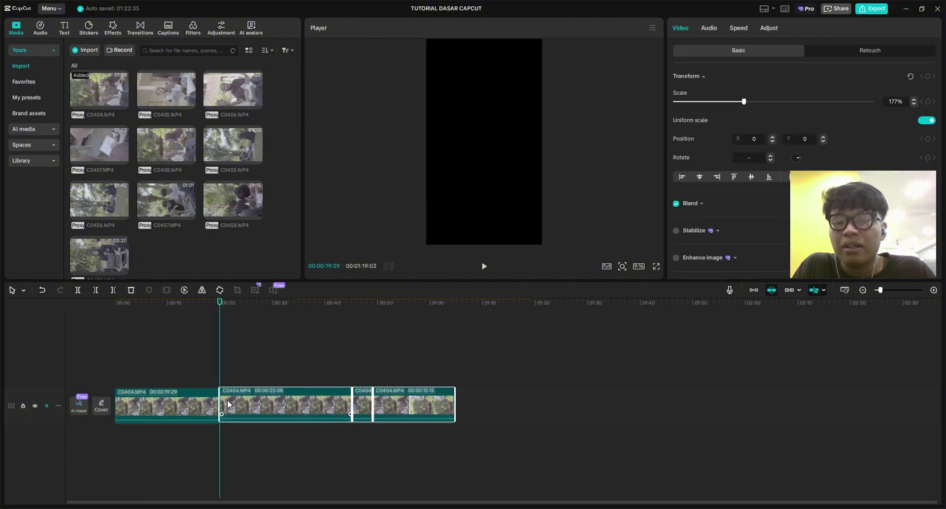
pyautogui.click(205, 353)
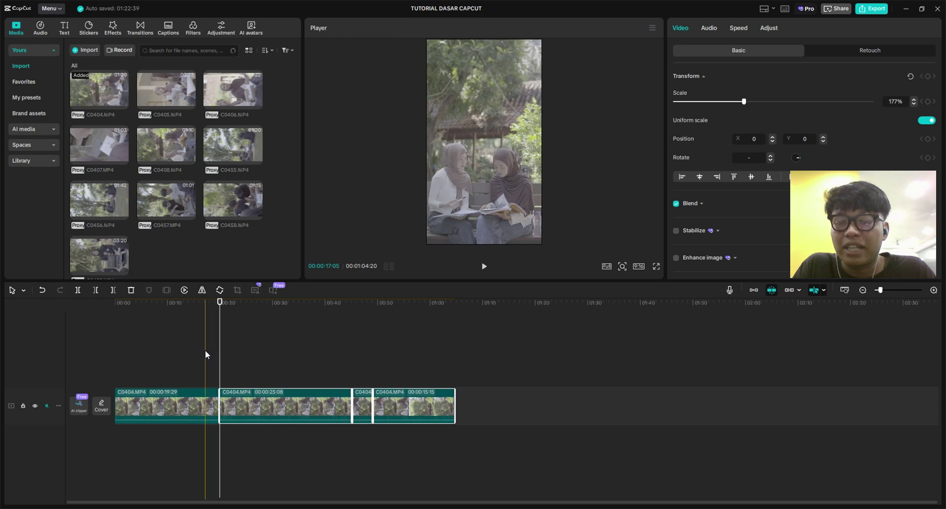
# Undo the move of the three segments and the deletion of the piece between 00:00:19:29 and 00:00:34:12.
pyautogui.hotkey('ctrl', 'z')
pyautogui.hotkey('ctrl', 'z')
pyautogui.hotkey('ctrl', 'z')
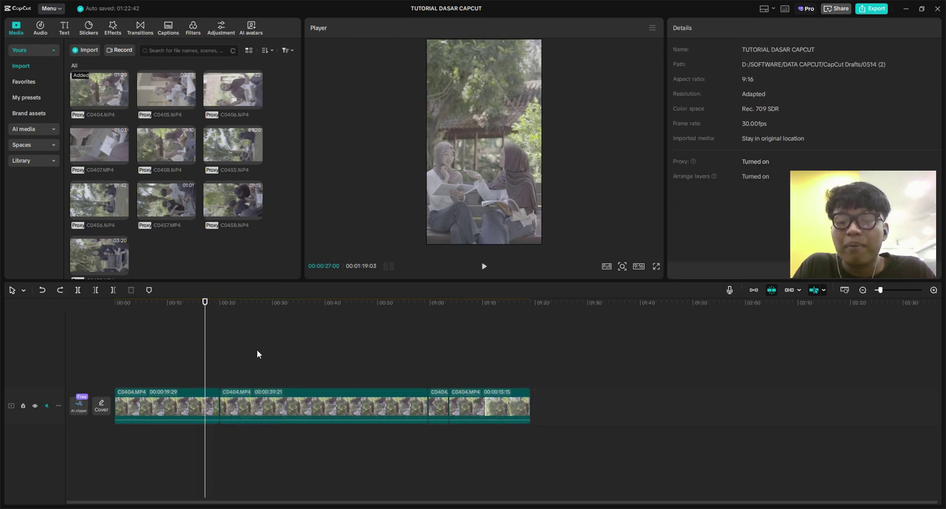
pyautogui.hotkey('ctrl', 'shift', 'z')
pyautogui.hotkey('ctrl', 'shift', 'z')
pyautogui.hotkey('ctrl', 'z')
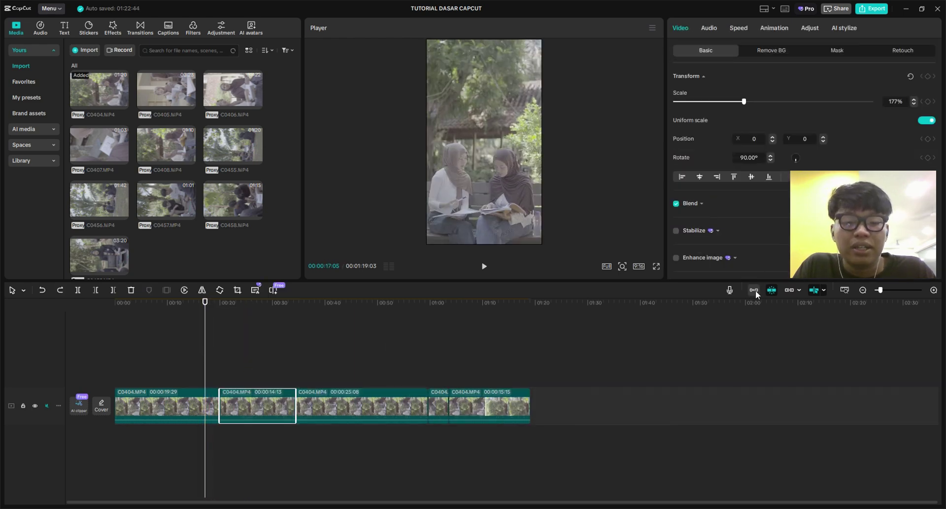
# Turn on the main track magnet and delete the C0404.MP4 piece between 00:00:19:29 and 00:00:34:12, closing the gap automatically.
pyautogui.click(269, 341)
pyautogui.click(242, 406)
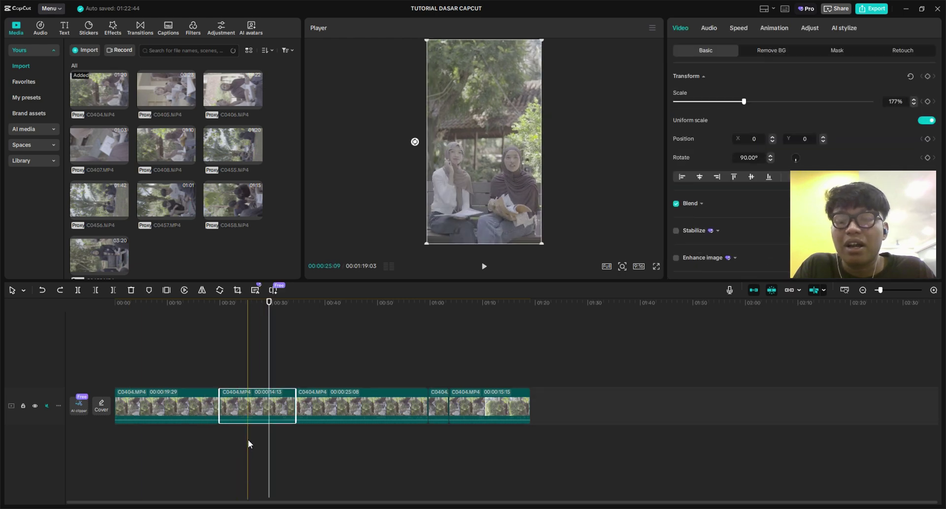
pyautogui.press('Delete')
pyautogui.click(202, 351)
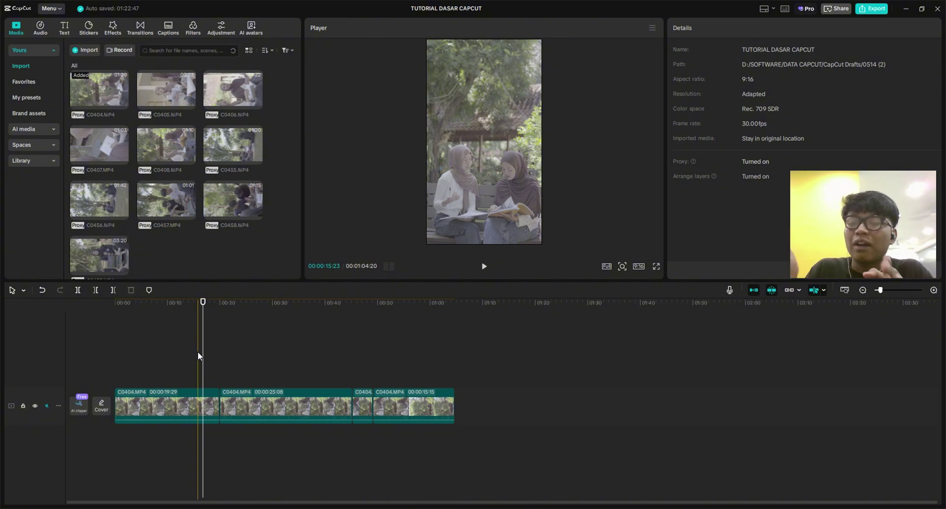
# Undo the deletion and both splits of the first C0404.MP4 segment, keeping the three segments at the timeline start with the magnet on.
pyautogui.moveTo(197, 351); pyautogui.dragTo(205, 362)
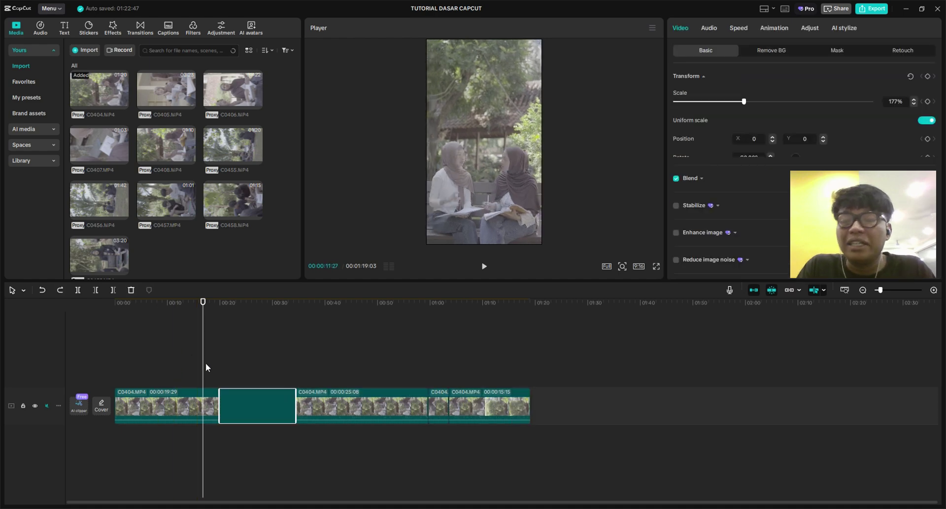
pyautogui.click(208, 362)
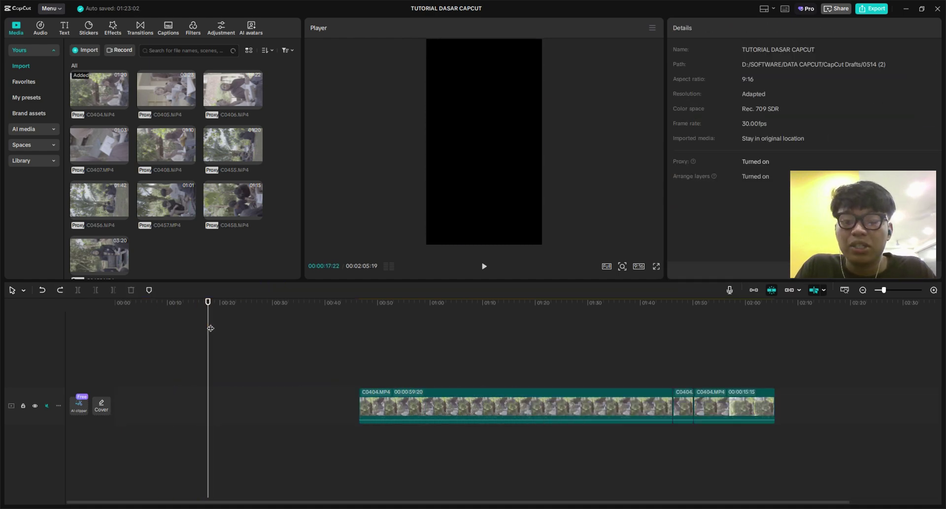
pyautogui.click(433, 329)
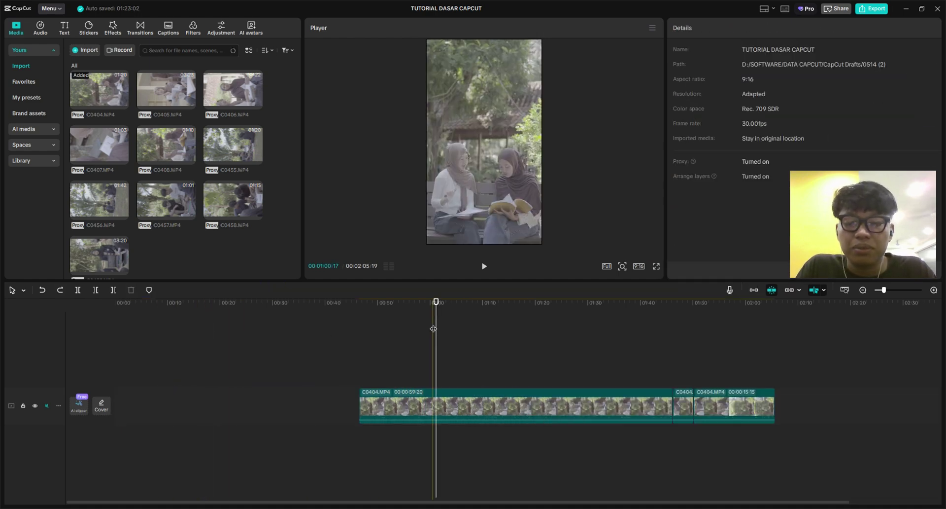
pyautogui.moveTo(433, 328); pyautogui.dragTo(401, 351)
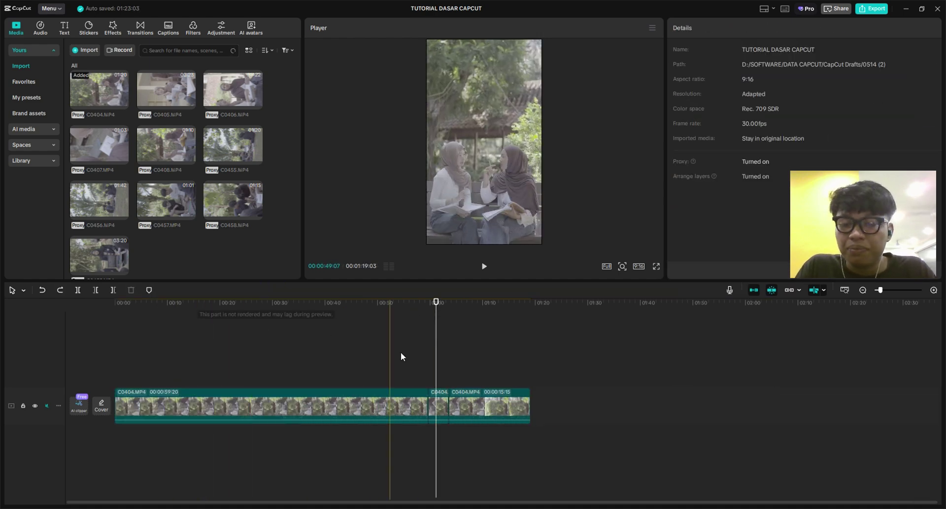
# Turn off auto snapping and check how the preview line moves around the cut between the first two C0404.MP4 segments.
pyautogui.click(771, 290)
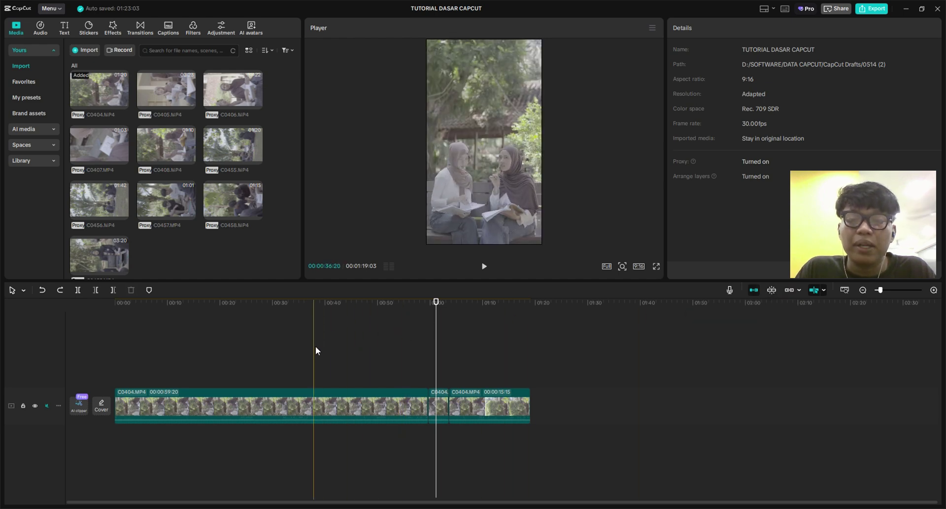
pyautogui.scroll(3, 392, 370)
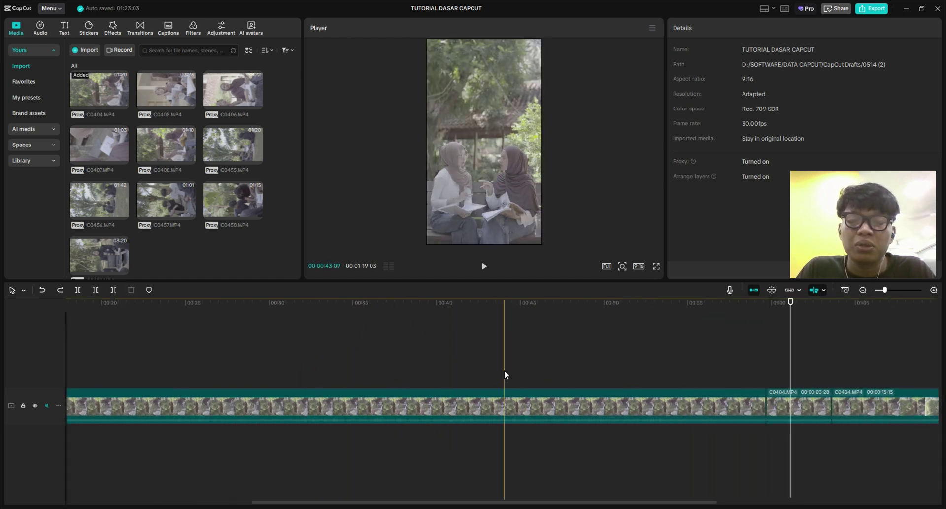
pyautogui.hscroll(3, 504, 373)
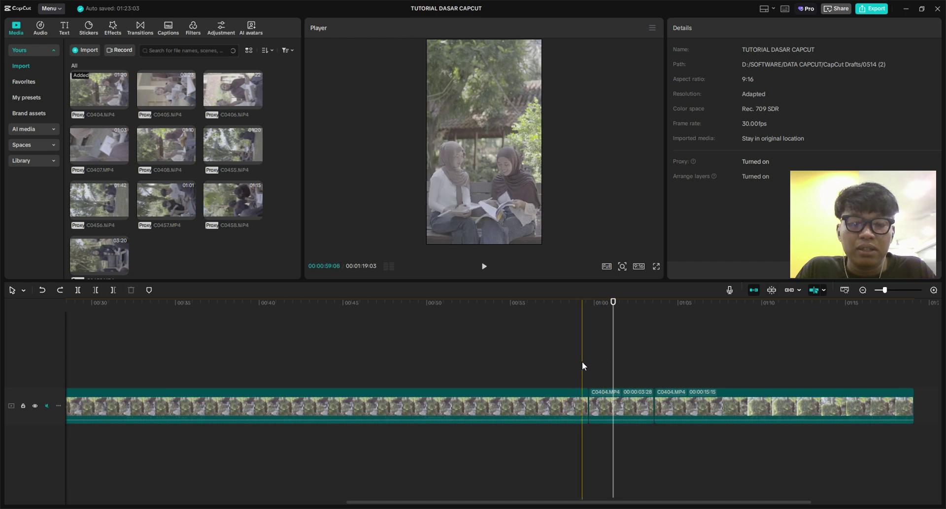
pyautogui.scroll(2, 579, 366)
pyautogui.scroll(2, 504, 362)
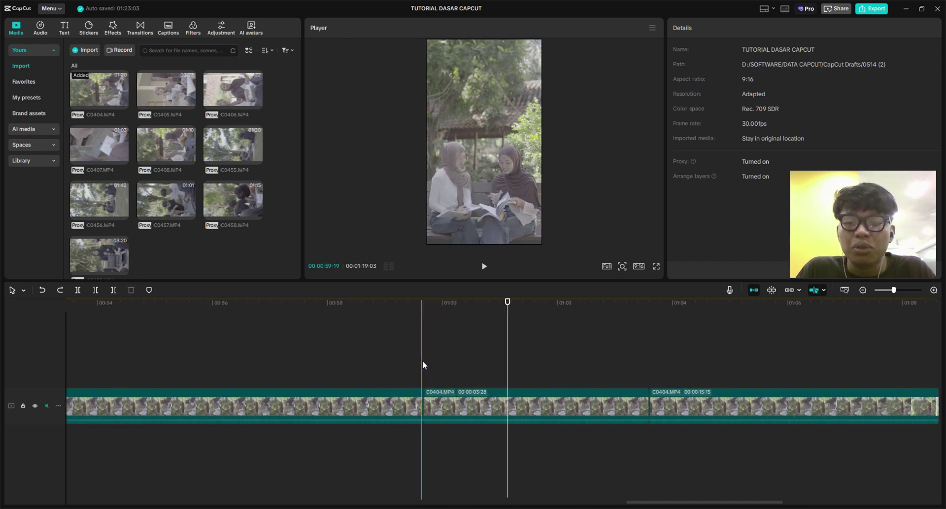
pyautogui.scroll(2, 425, 359)
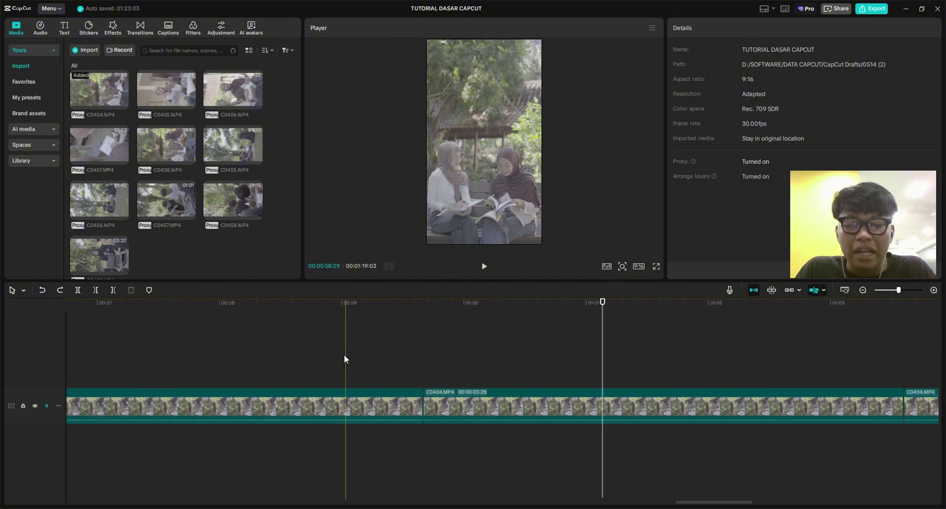
pyautogui.scroll(-1, 803, 353)
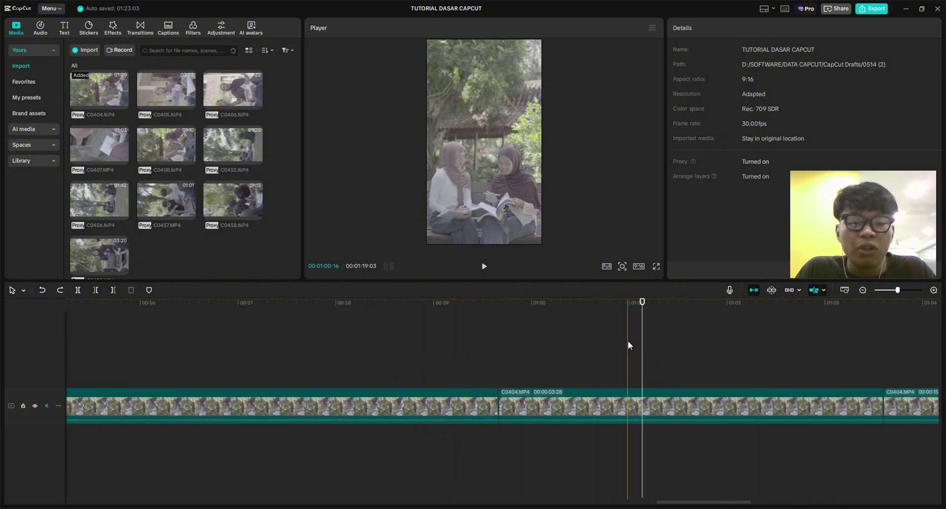
# Turn auto snapping back on and examine how the preview line behaves near the cut between the first two C0404.MP4 segments.
pyautogui.click(772, 292)
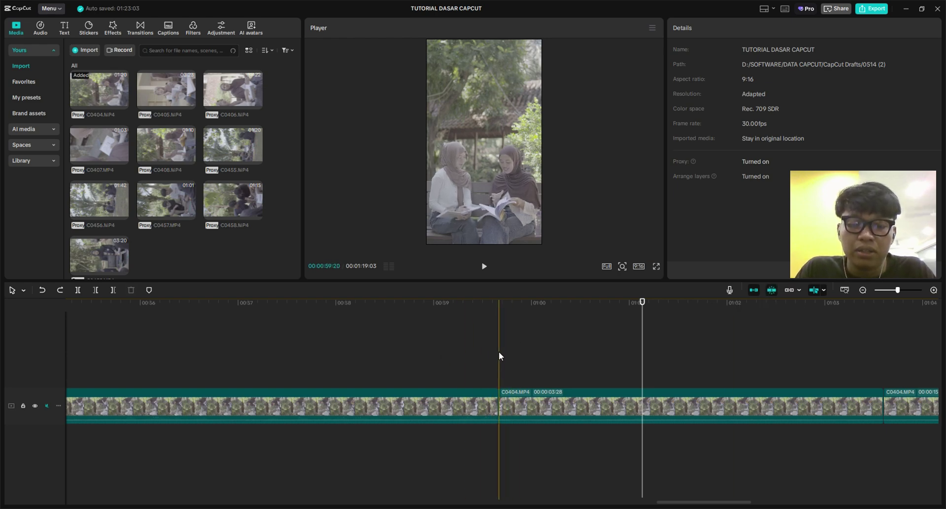
pyautogui.keyDown('ctrl'); pyautogui.scroll(-2, 499, 351); pyautogui.keyUp('ctrl')
pyautogui.keyDown('ctrl'); pyautogui.scroll(-1, 433, 357); pyautogui.keyUp('ctrl')
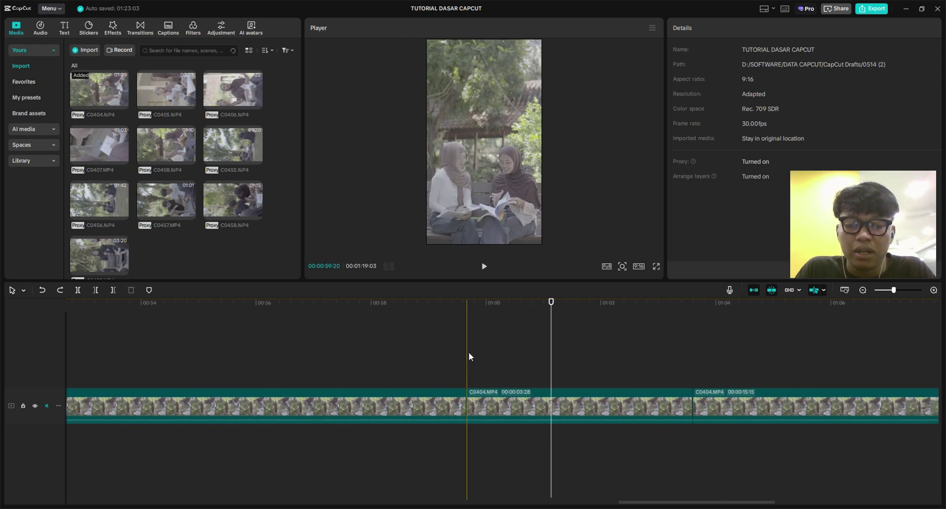
pyautogui.keyDown('ctrl'); pyautogui.scroll(-1, 466, 351); pyautogui.keyUp('ctrl')
pyautogui.keyDown('ctrl'); pyautogui.scroll(-1, 384, 343); pyautogui.keyUp('ctrl')
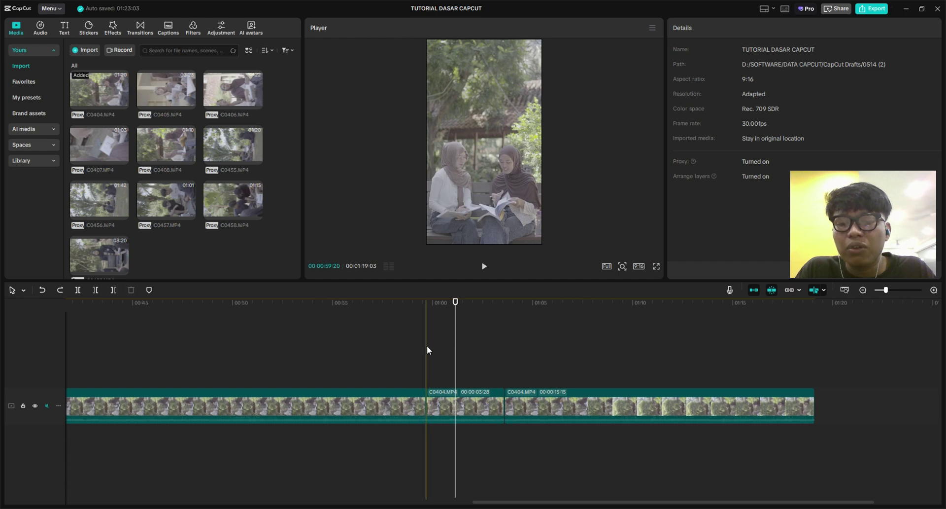
pyautogui.keyDown('ctrl'); pyautogui.scroll(2, 415, 342); pyautogui.keyUp('ctrl')
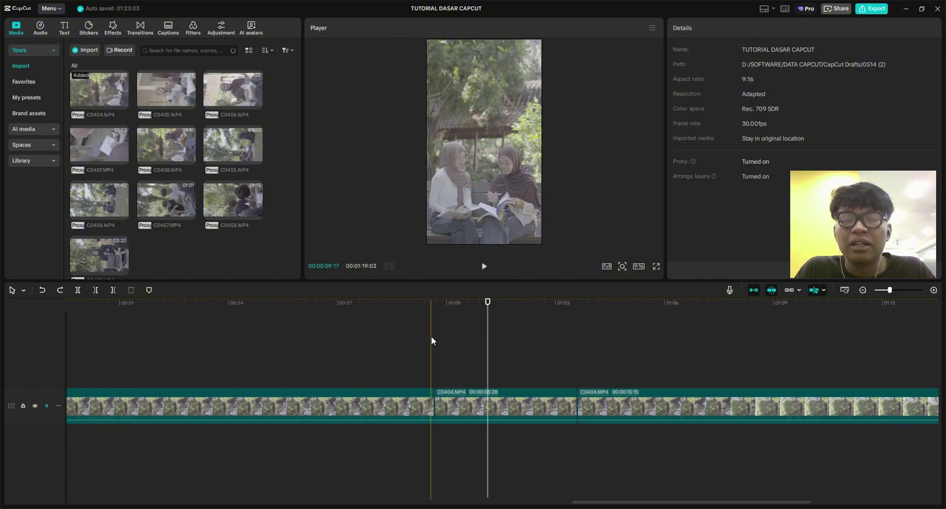
pyautogui.scroll(4, 434, 337)
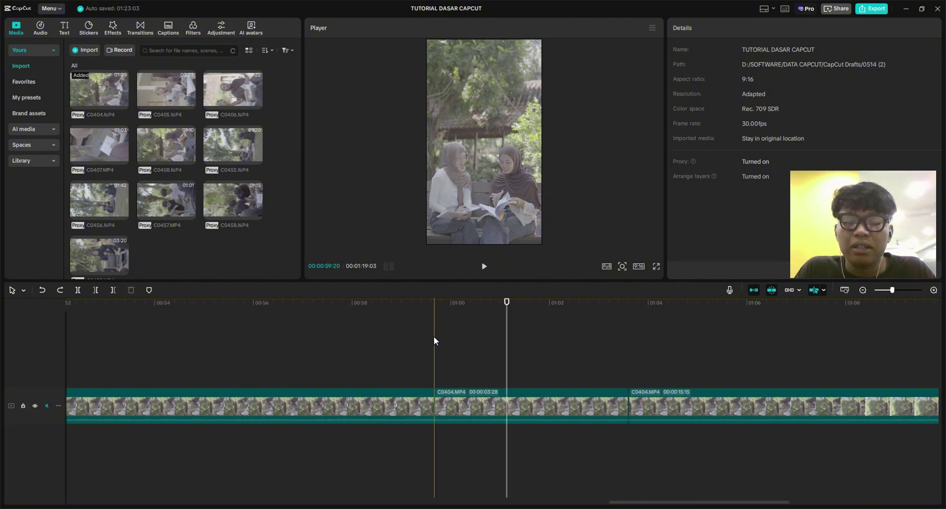
pyautogui.scroll(-2, 434, 336)
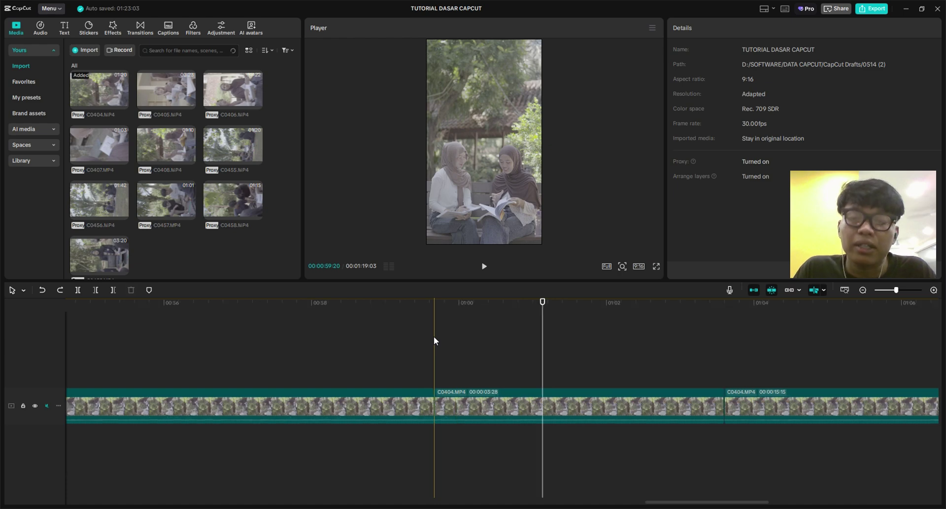
pyautogui.scroll(-1, 399, 377)
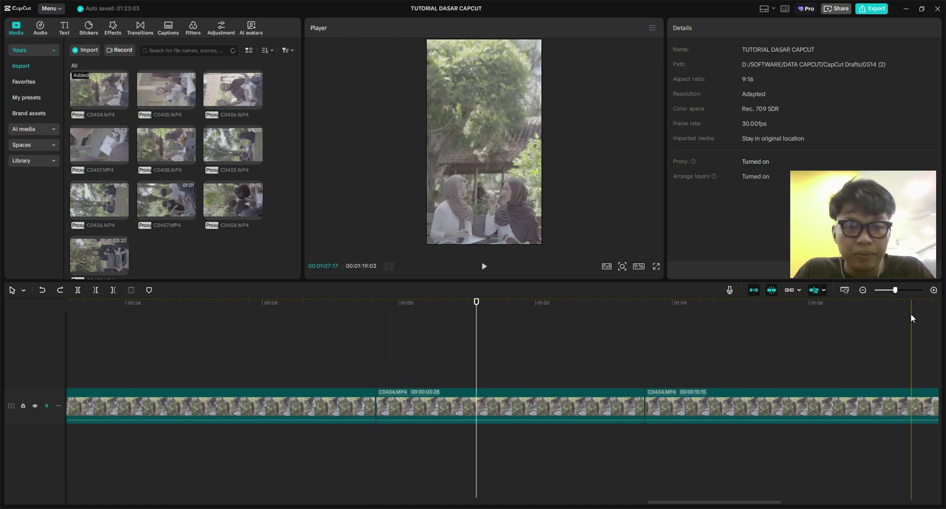
# Select the short middle C0404.MP4 clip on the timeline to view its video properties, and clear the selection.
pyautogui.scroll(-2, 564, 396)
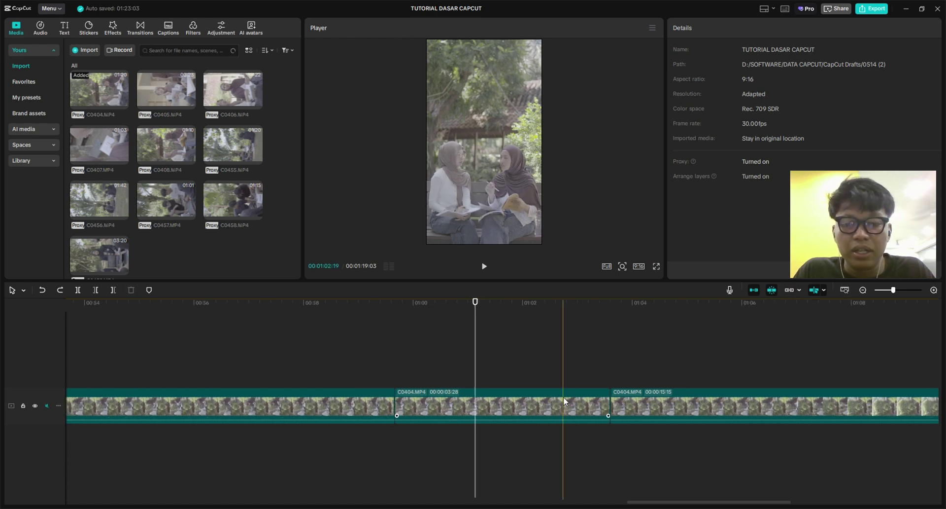
pyautogui.scroll(-3, 525, 396)
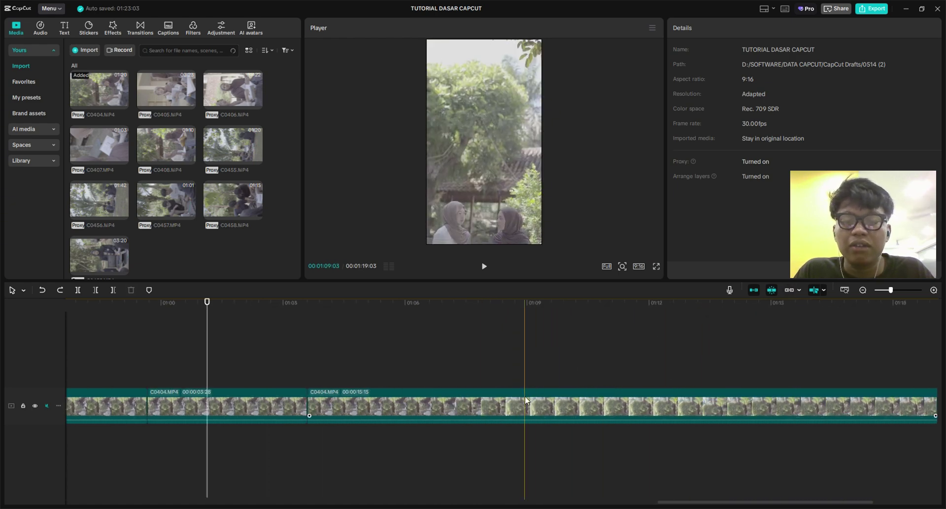
pyautogui.click(481, 396)
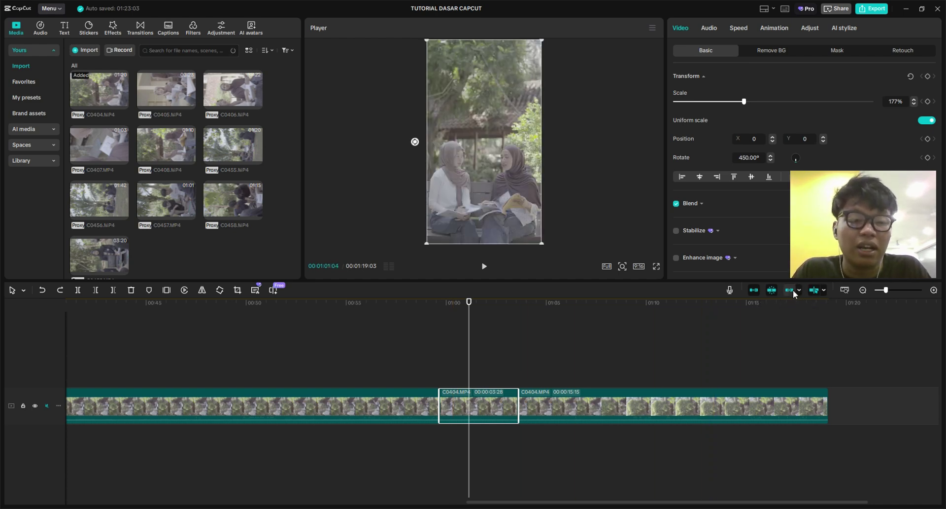
pyautogui.click(474, 345)
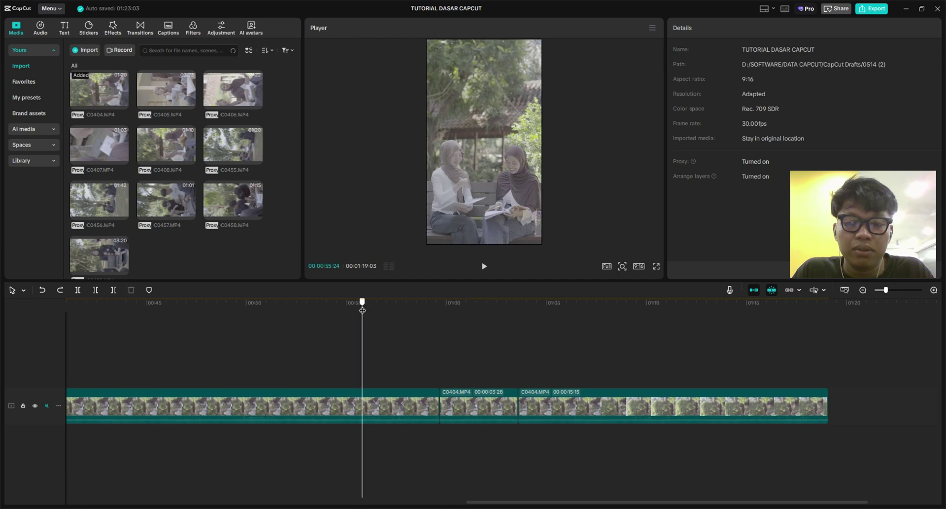
# With the preview axis turned off, scrub the playhead back and forth across the C0404.MP4 clips.
pyautogui.click(766, 316)
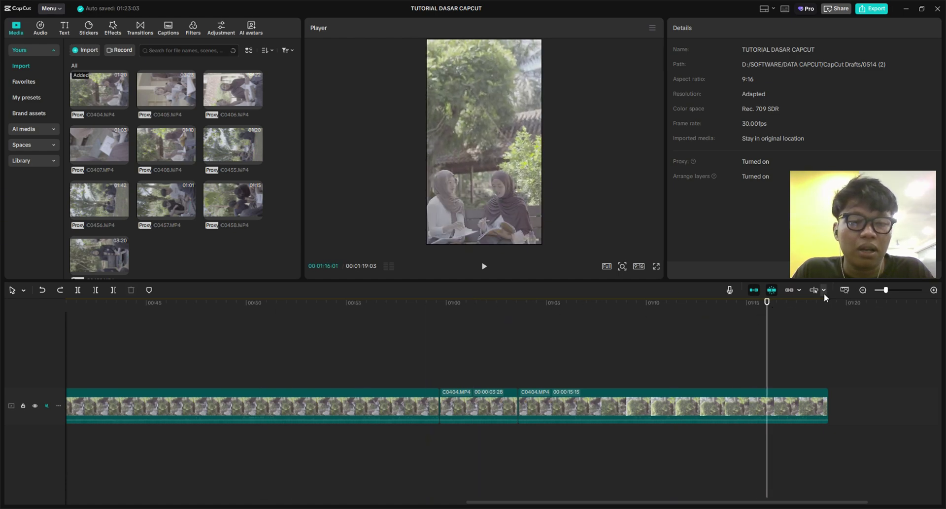
pyautogui.click(735, 305)
pyautogui.moveTo(721, 309); pyautogui.dragTo(244, 330)
pyautogui.scroll(2, 244, 329)
pyautogui.scroll(-1, 389, 327)
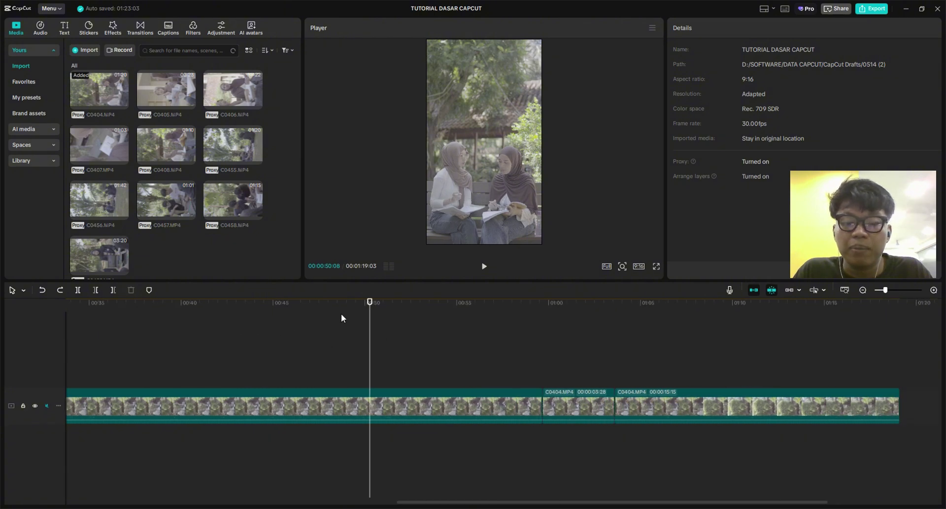
pyautogui.moveTo(372, 303); pyautogui.dragTo(845, 303)
# Turn the preview axis on, move the playhead to about 00:00:50, and toggle the axis off and on again.
pyautogui.click(817, 290)
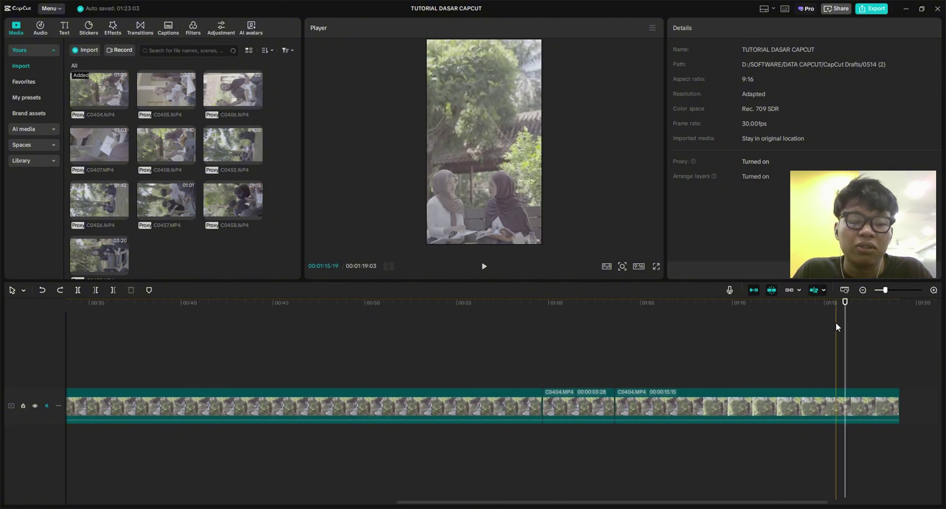
pyautogui.click(542, 332)
pyautogui.click(415, 327)
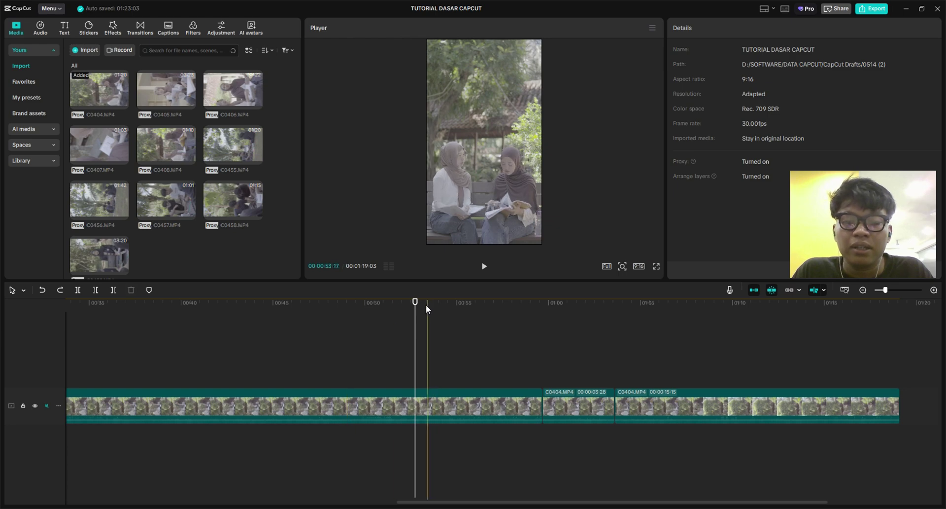
pyautogui.click(365, 308)
pyautogui.click(812, 290)
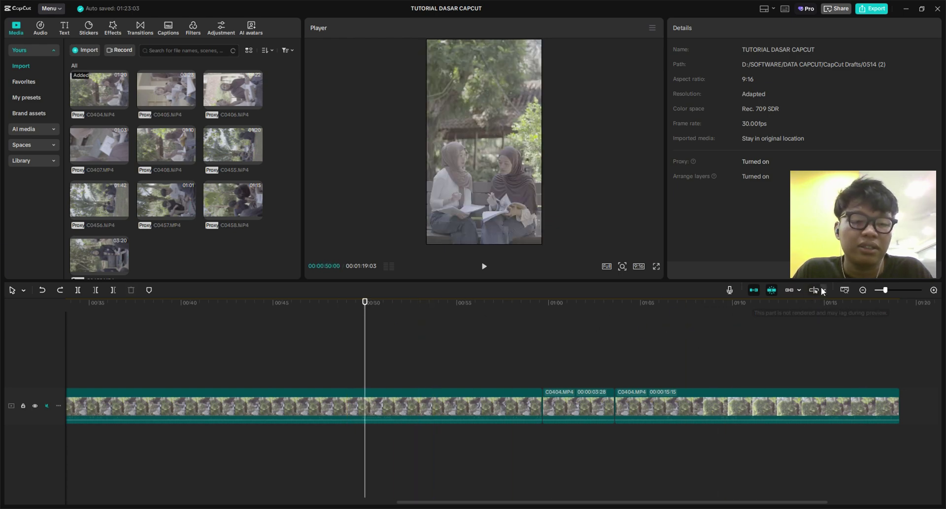
pyautogui.click(815, 290)
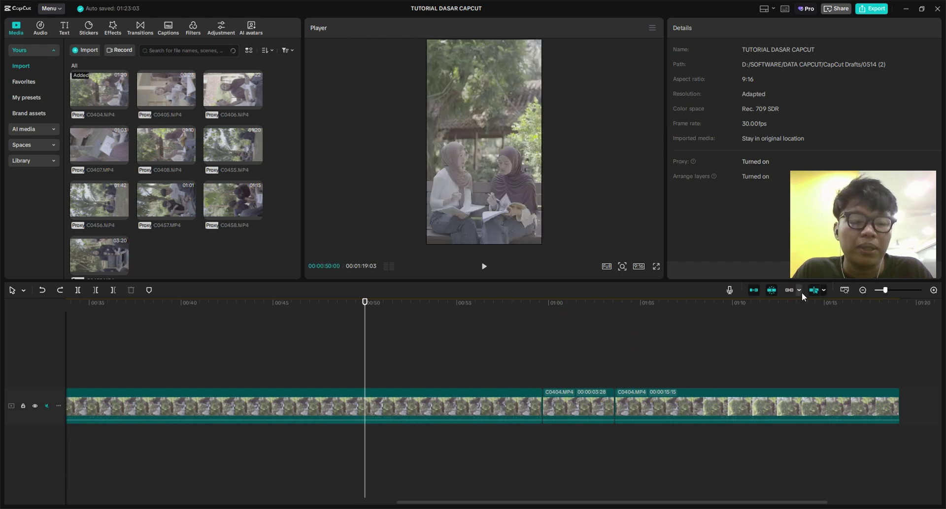
# Turn off the main track magnet and place the playhead at about 00:01:00 on the timeline.
pyautogui.click(757, 290)
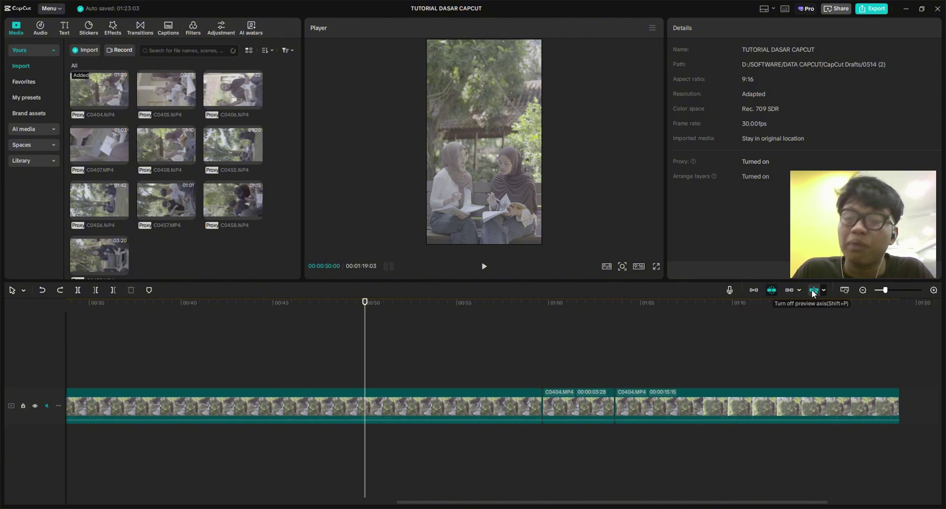
pyautogui.scroll(-1, 689, 362)
pyautogui.click(588, 335)
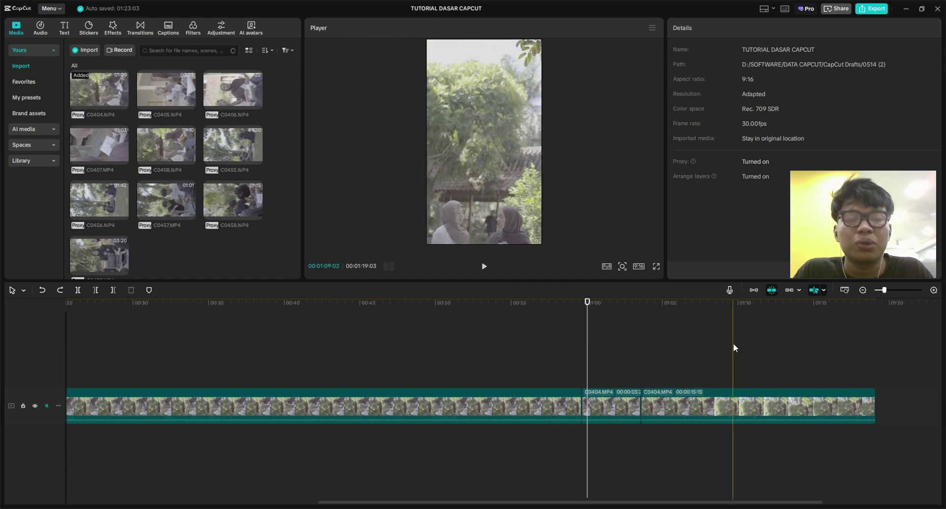
# Examine the three C0404.MP4 clips at different timeline zoom levels, from the whole sequence down to a few seconds.
pyautogui.moveTo(884, 290)
pyautogui.mouseDown()
pyautogui.moveTo(904, 292)
pyautogui.moveTo(836, 293)
pyautogui.moveTo(905, 293)
pyautogui.moveTo(882, 300)
pyautogui.moveTo(877, 291)
pyautogui.mouseUp()
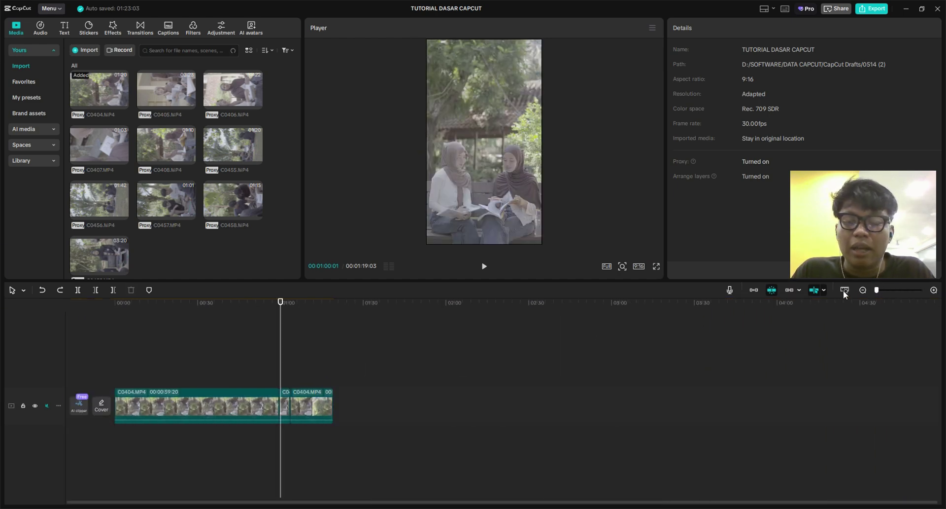
pyautogui.keyDown('ctrl'); pyautogui.scroll(3, 203, 372); pyautogui.keyUp('ctrl')
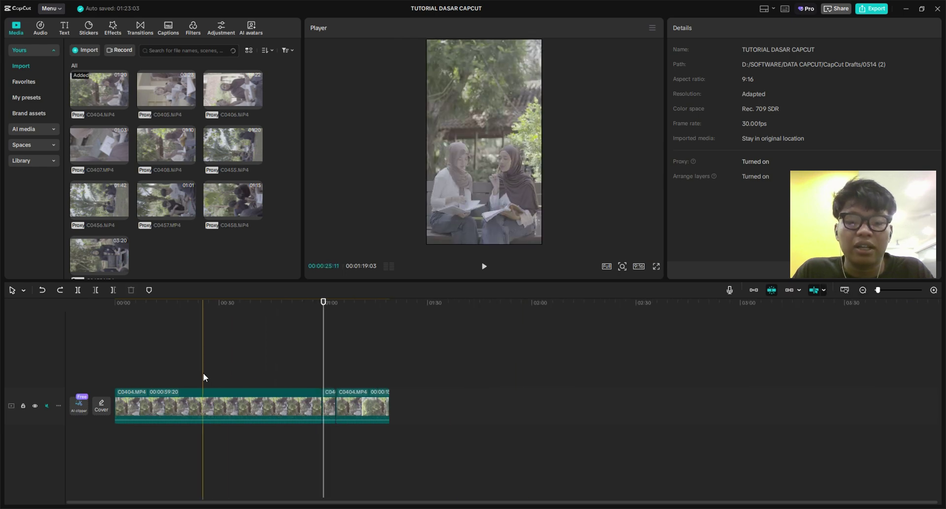
pyautogui.keyDown('ctrl'); pyautogui.scroll(4, 339, 370); pyautogui.keyUp('ctrl')
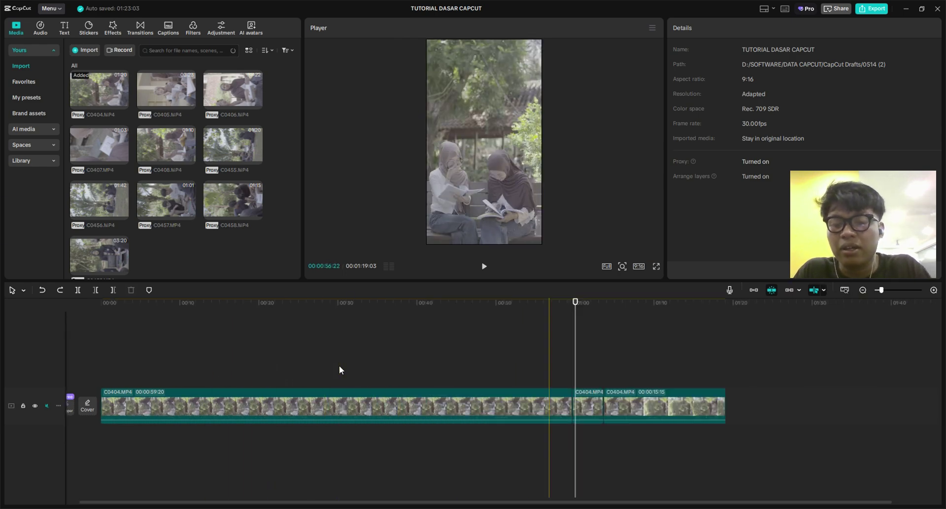
pyautogui.keyDown('ctrl'); pyautogui.scroll(-5, 339, 369); pyautogui.keyUp('ctrl')
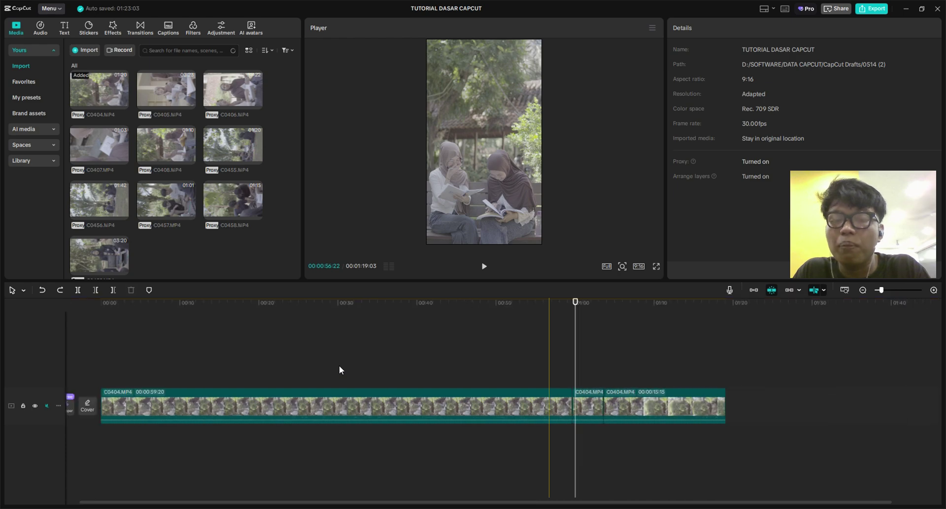
pyautogui.keyDown('ctrl'); pyautogui.scroll(2, 339, 370); pyautogui.keyUp('ctrl')
pyautogui.keyDown('ctrl'); pyautogui.scroll(-2, 339, 370); pyautogui.keyUp('ctrl')
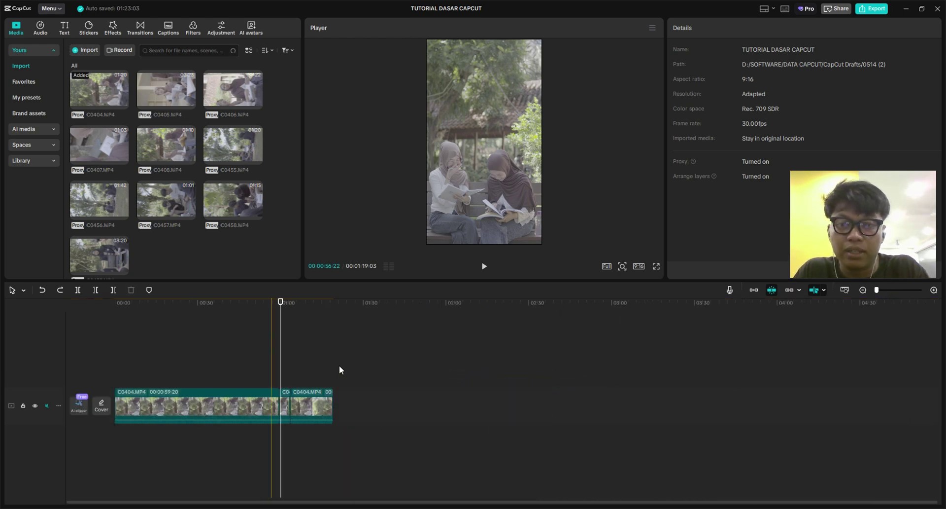
pyautogui.keyDown('ctrl'); pyautogui.scroll(3, 339, 365); pyautogui.keyUp('ctrl')
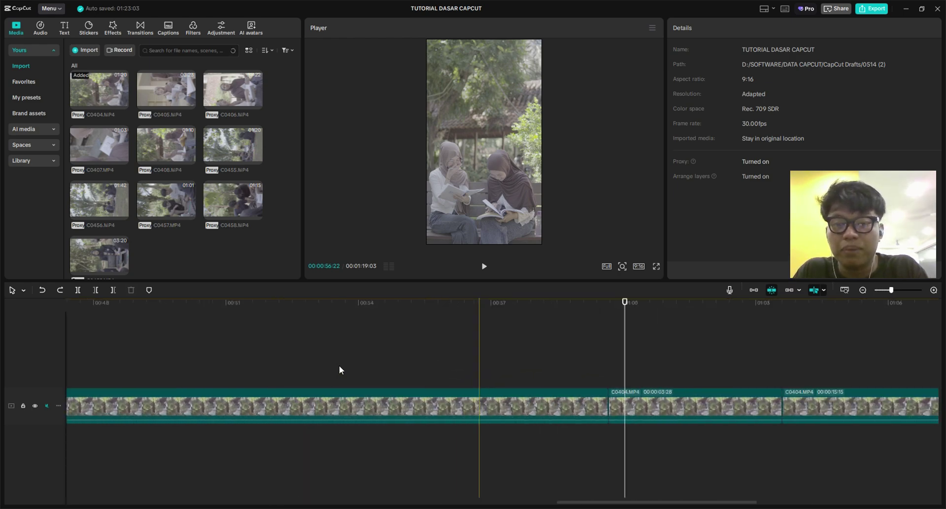
pyautogui.keyDown('ctrl'); pyautogui.scroll(-1, 339, 366); pyautogui.keyUp('ctrl')
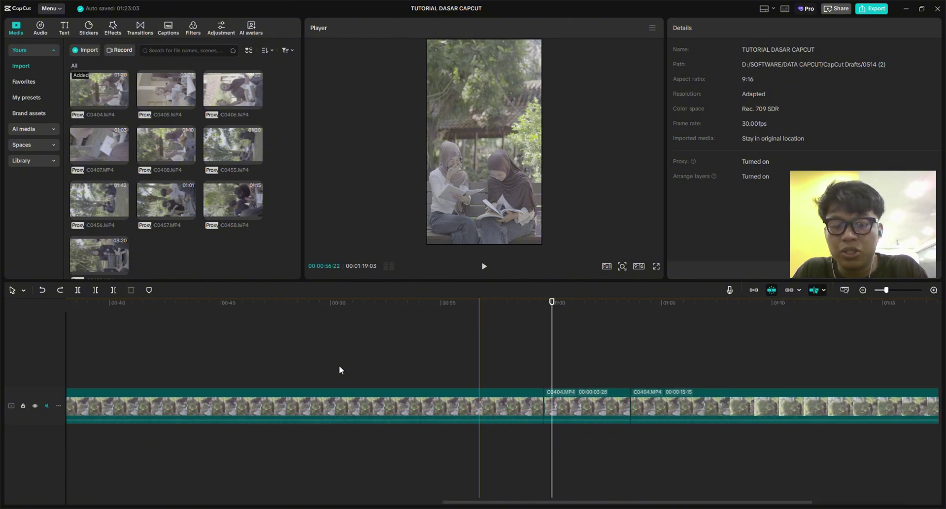
pyautogui.keyDown('ctrl'); pyautogui.scroll(-1, 339, 366); pyautogui.keyUp('ctrl')
pyautogui.keyDown('ctrl'); pyautogui.scroll(1, 339, 366); pyautogui.keyUp('ctrl')
pyautogui.keyDown('ctrl'); pyautogui.scroll(-2, 339, 366); pyautogui.keyUp('ctrl')
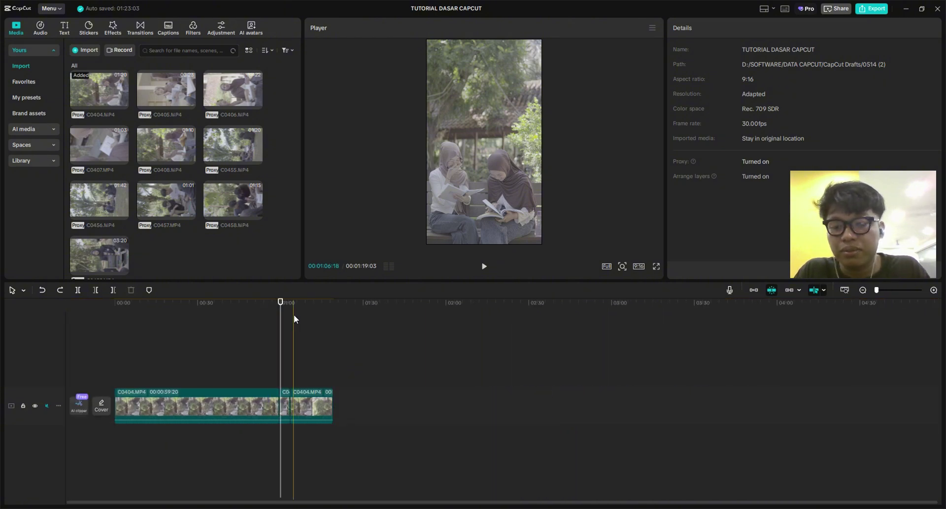
pyautogui.keyDown('ctrl'); pyautogui.scroll(2, 293, 354); pyautogui.keyUp('ctrl')
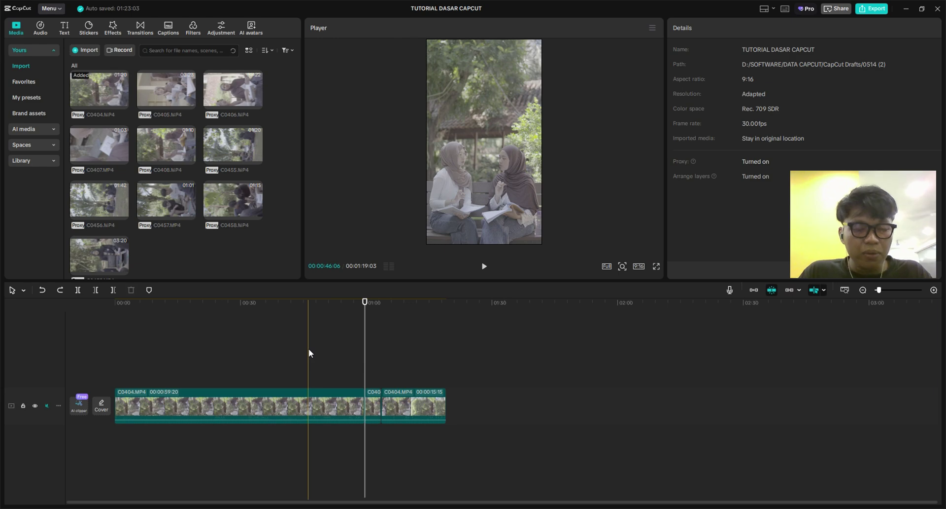
pyautogui.keyDown('ctrl'); pyautogui.scroll(3, 309, 348); pyautogui.keyUp('ctrl')
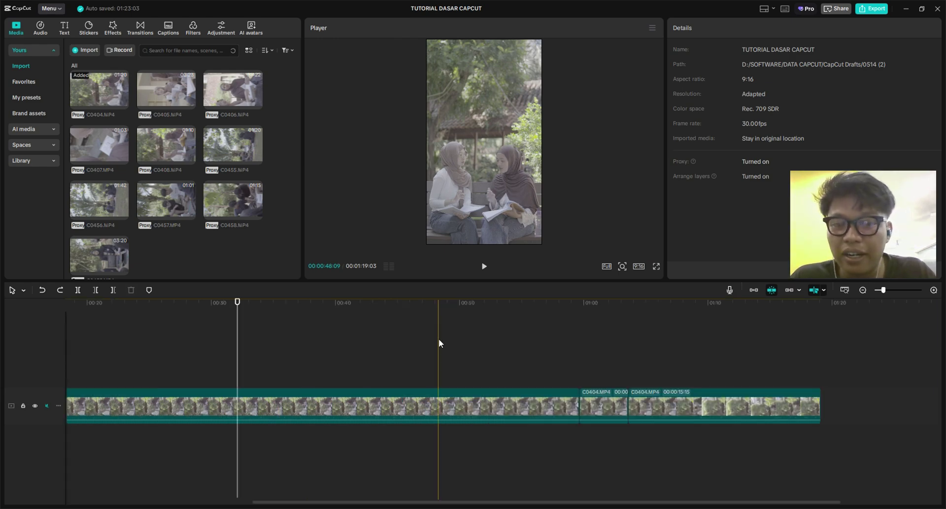
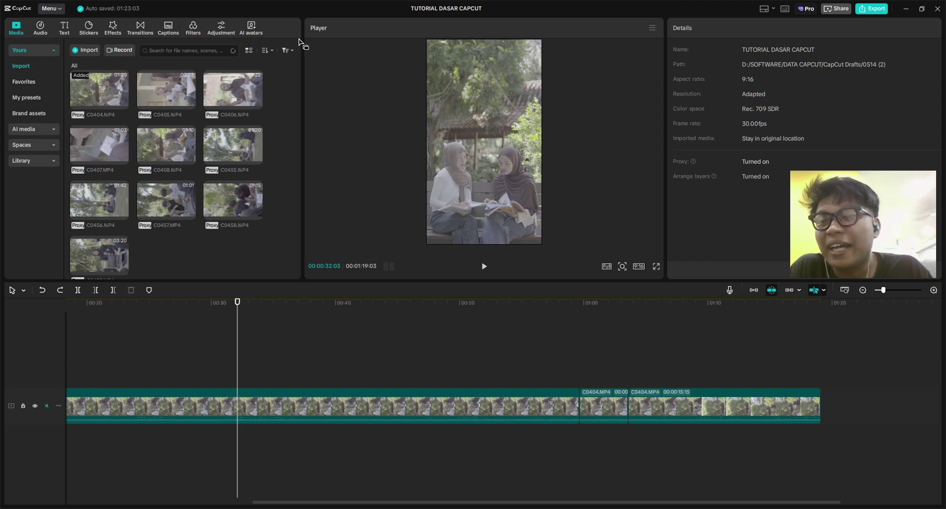
# Open the trending video effects library and scrub the first C0404.MP4 clip to about 00:00:22.
pyautogui.click(112, 28)
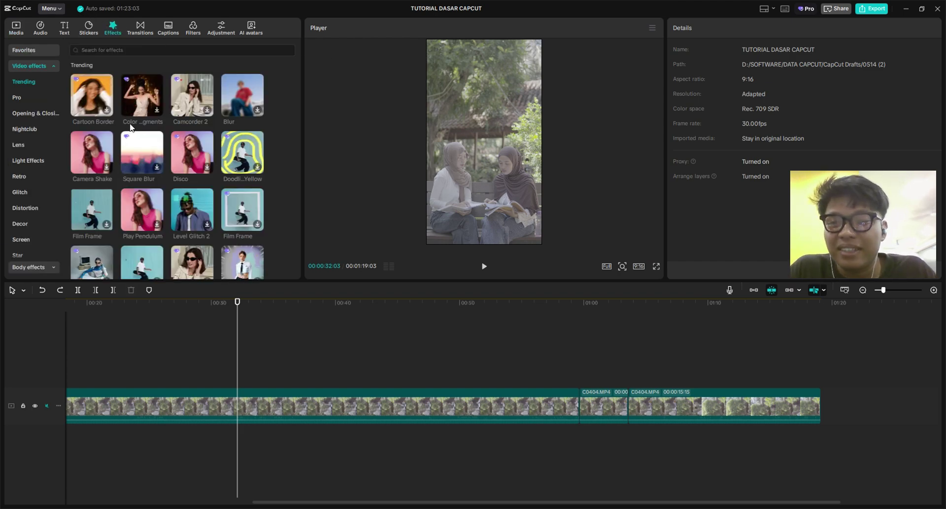
pyautogui.scroll(3, 211, 356)
pyautogui.scroll(-3, 256, 345)
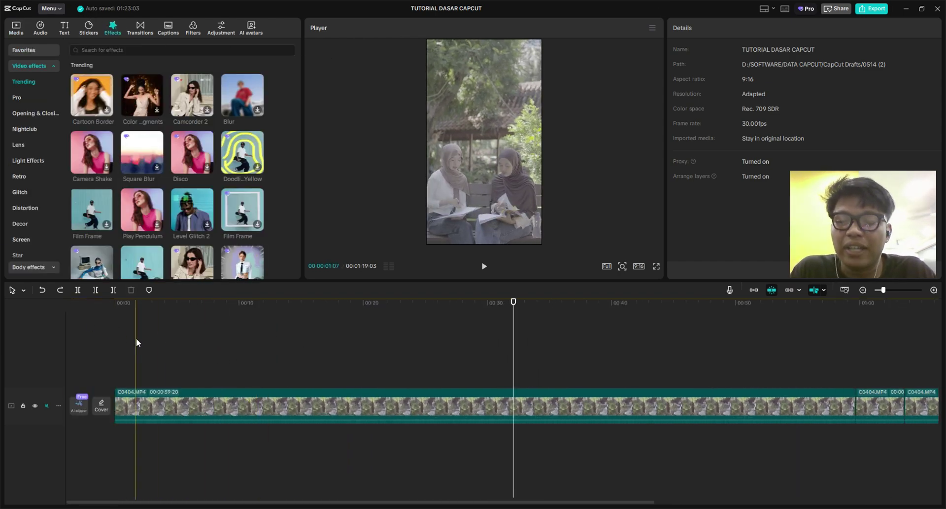
pyautogui.scroll(1, 177, 330)
pyautogui.click(280, 310)
pyautogui.moveTo(281, 311); pyautogui.dragTo(561, 350)
pyautogui.scroll(-2, 453, 343)
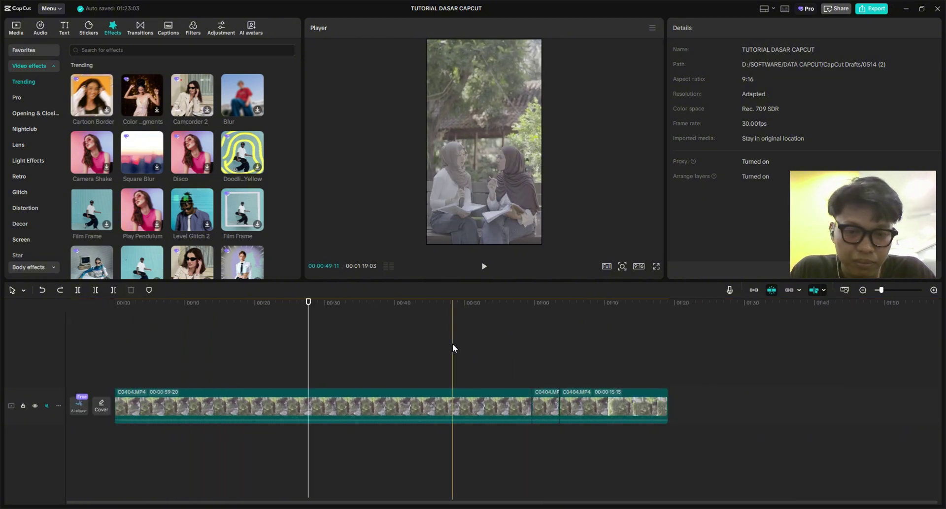
pyautogui.scroll(2, 292, 321)
pyautogui.scroll(-1, 413, 337)
pyautogui.scroll(2, 456, 342)
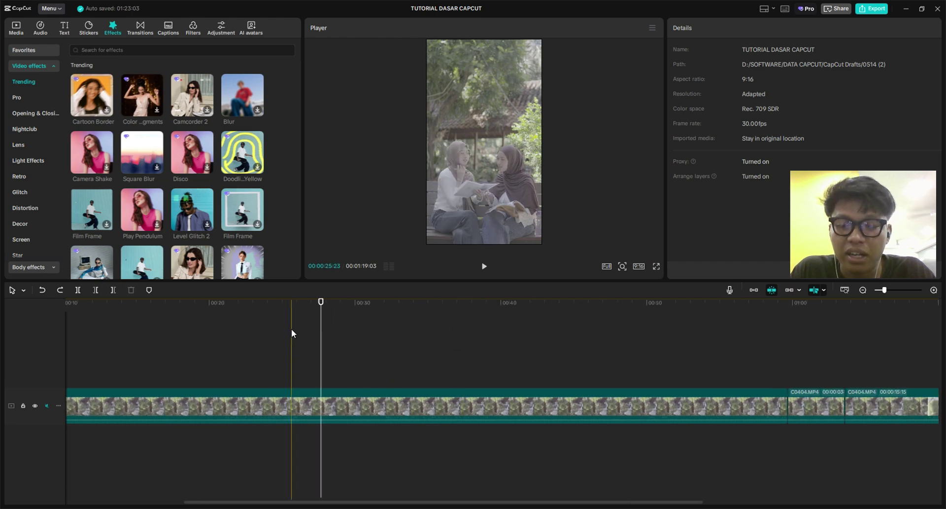
pyautogui.scroll(1, 302, 333)
pyautogui.moveTo(344, 308); pyautogui.dragTo(181, 311)
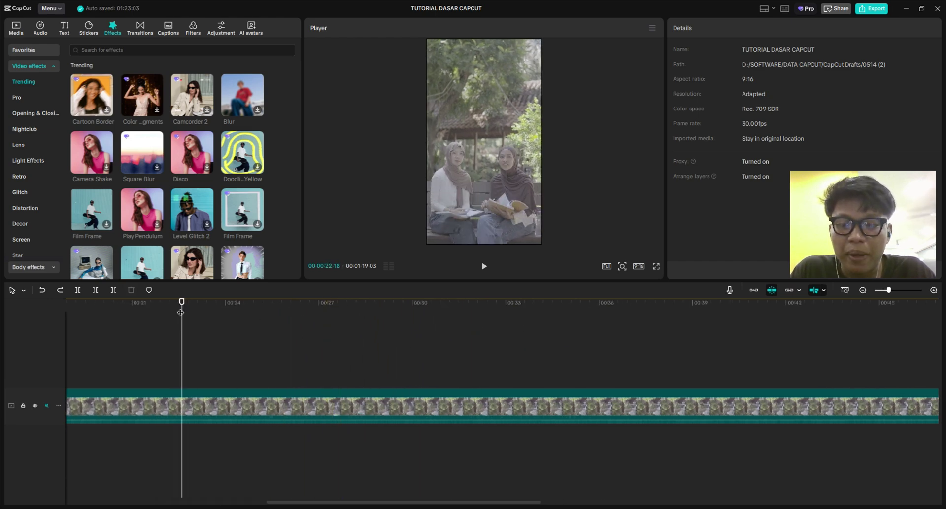
# Examine the opening part of the first C0404.MP4 clip at several timeline zoom levels, scrubbing back to about 2 seconds.
pyautogui.scroll(1, 201, 319)
pyautogui.scroll(-1, 463, 324)
pyautogui.moveTo(498, 320); pyautogui.dragTo(126, 321)
pyautogui.scroll(-1, 380, 338)
pyautogui.scroll(-1, 383, 338)
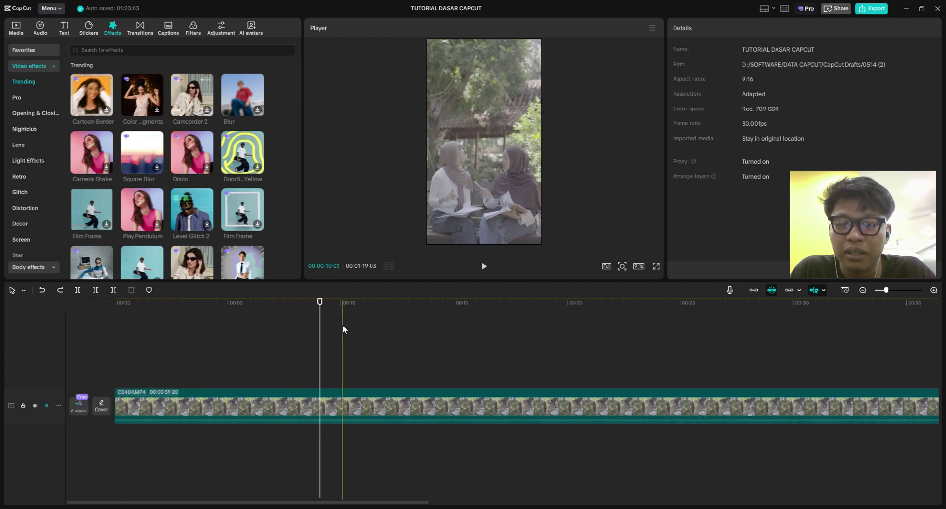
pyautogui.moveTo(332, 328); pyautogui.dragTo(154, 329)
pyautogui.scroll(-1, 365, 337)
pyautogui.scroll(1, 230, 320)
pyautogui.scroll(2, 206, 349)
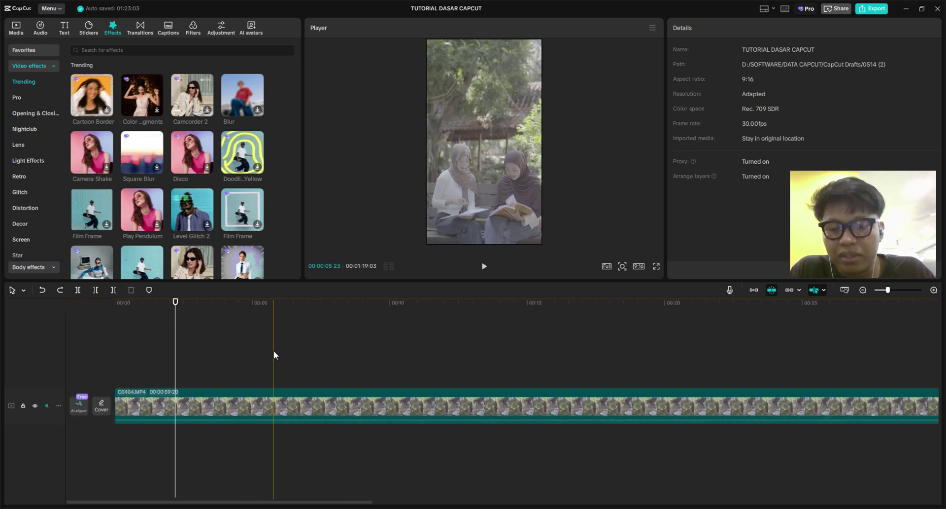
pyautogui.scroll(-2, 272, 348)
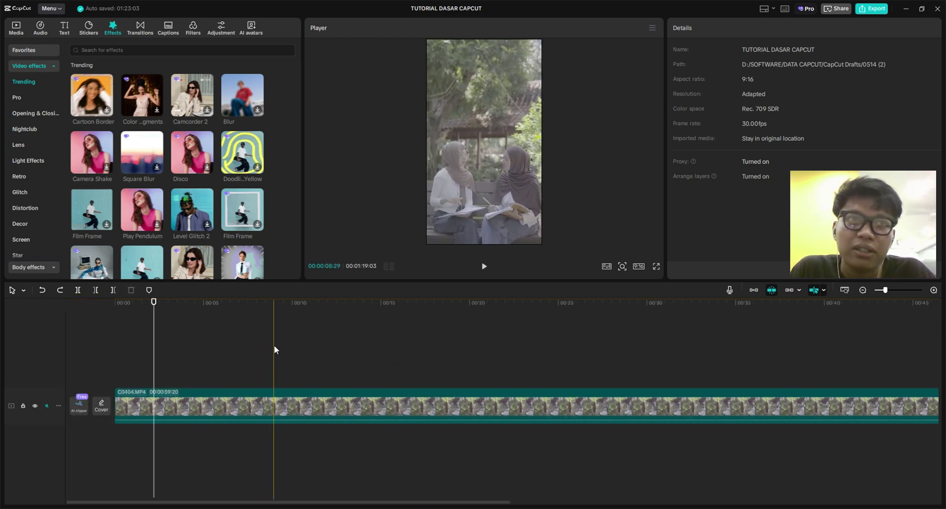
pyautogui.scroll(-2, 202, 338)
pyautogui.scroll(1, 212, 342)
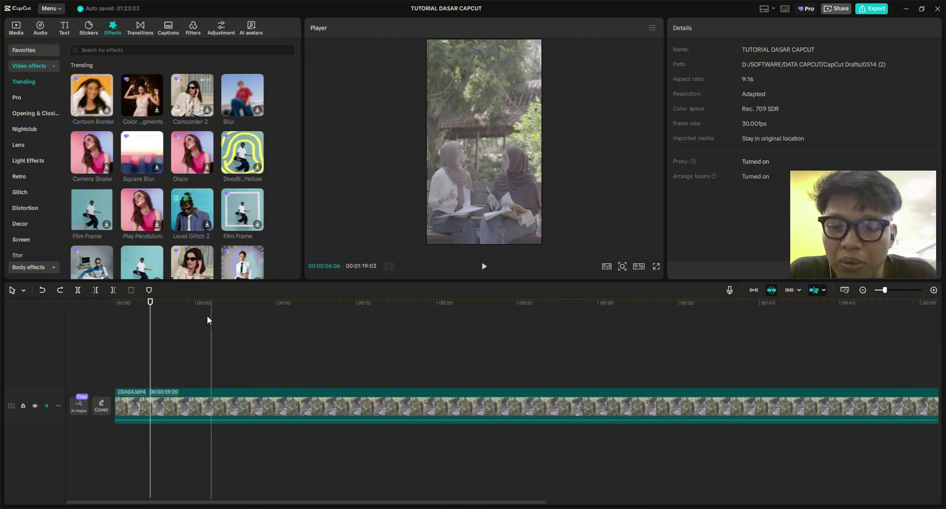
# Move the playhead to about 00:00:30 and add the Cartoon Border effect above the first clip, starting at about 26 seconds.
pyautogui.moveTo(180, 303); pyautogui.dragTo(408, 316)
pyautogui.scroll(-3, 375, 318)
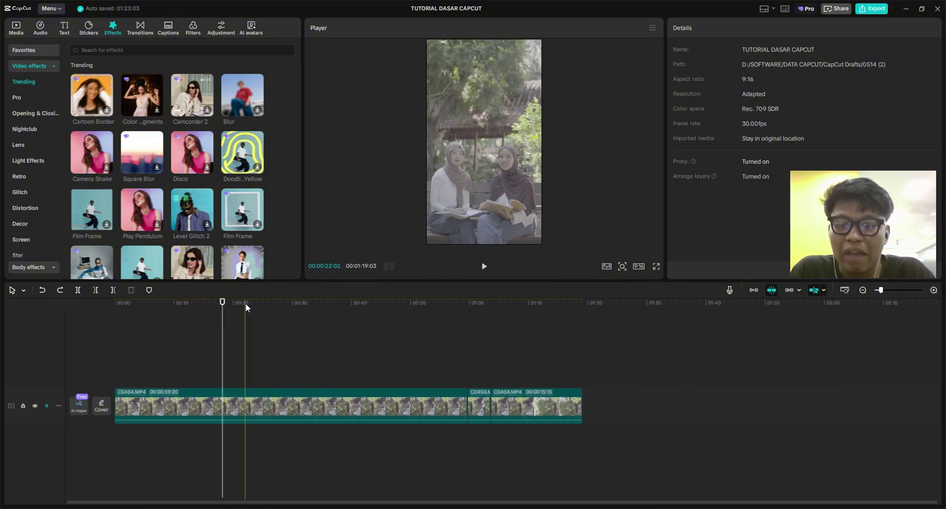
pyautogui.moveTo(245, 302); pyautogui.dragTo(296, 315)
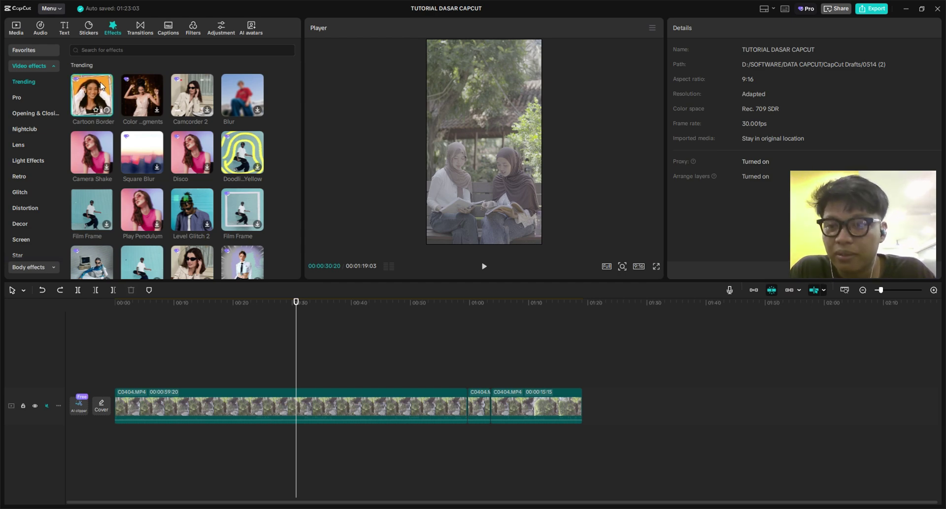
pyautogui.moveTo(99, 91); pyautogui.dragTo(279, 334)
pyautogui.scroll(5, 297, 329)
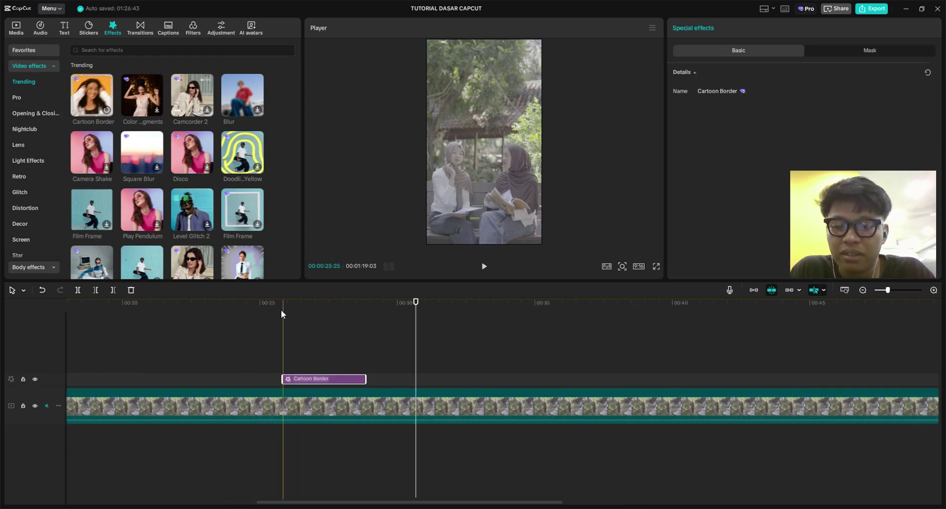
# Play the footage under the Cartoon Border effect, and delete that effect from the timeline.
pyautogui.press('space')
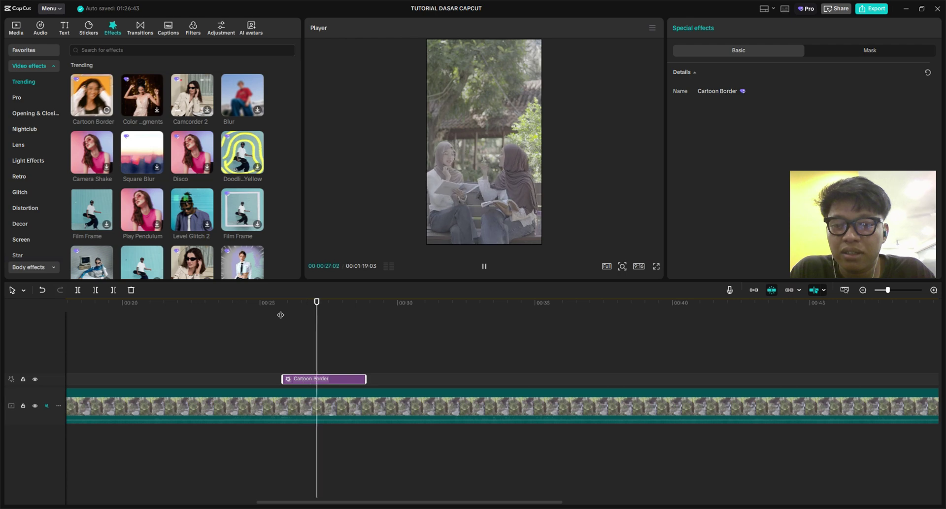
pyautogui.press('space')
pyautogui.press('Delete')
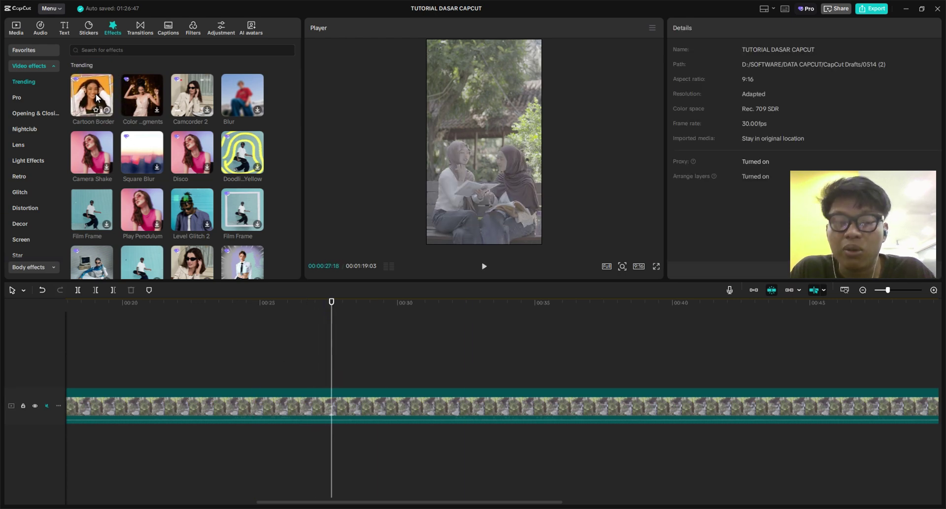
# Add the Optical Zoom effect from the Lens video effects above the first clip, spanning about 00:00:22 to 00:00:35.
pyautogui.scroll(-3, 324, 380)
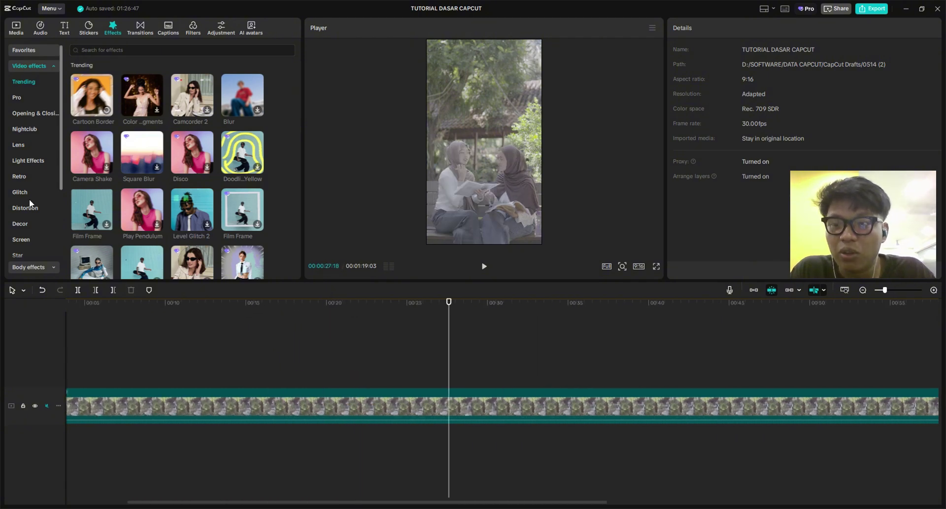
pyautogui.click(20, 99)
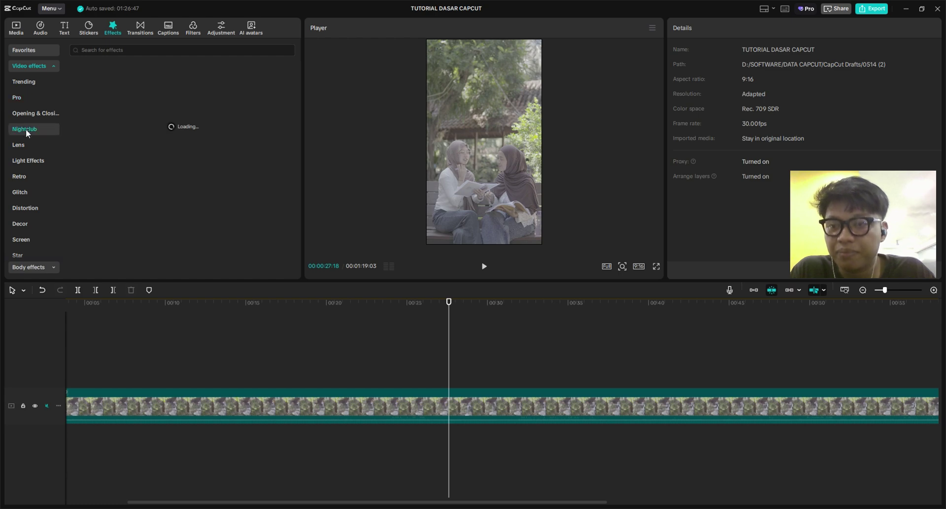
pyautogui.click(19, 144)
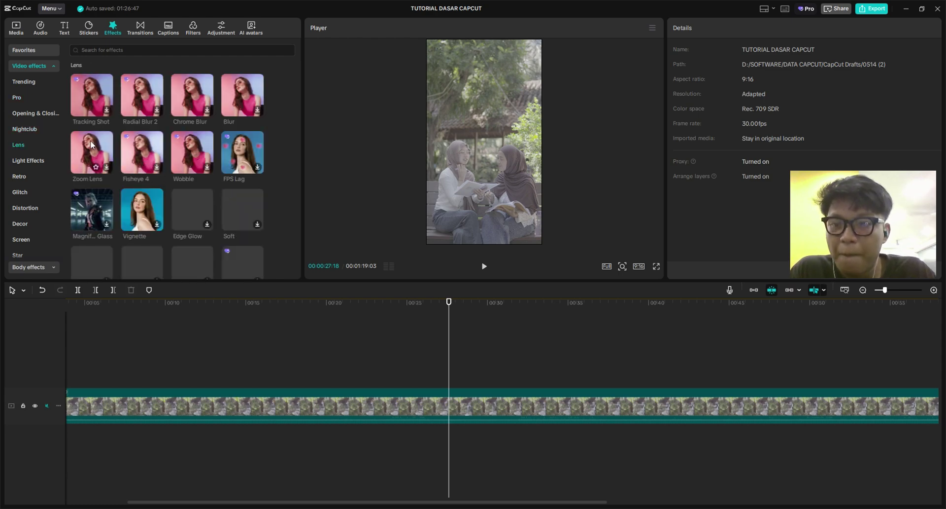
pyautogui.moveTo(91, 144); pyautogui.dragTo(123, 202)
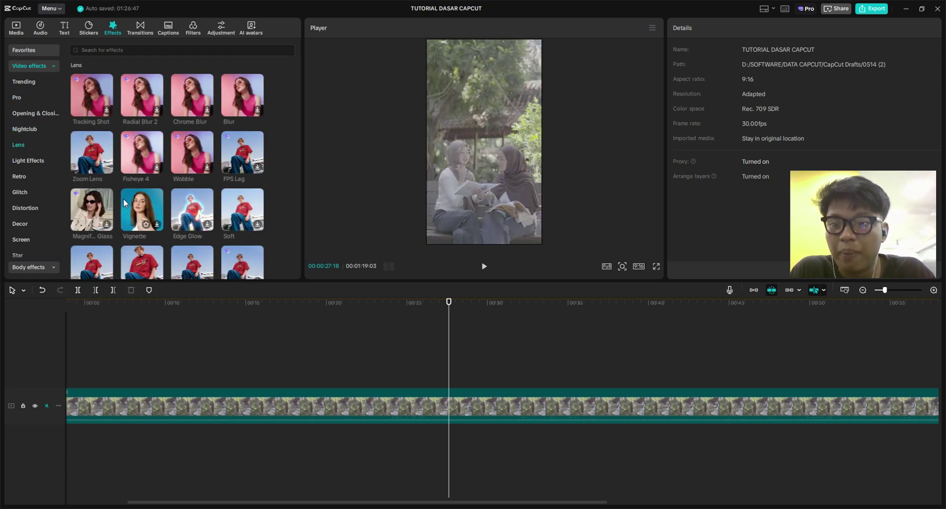
pyautogui.scroll(-5, 193, 207)
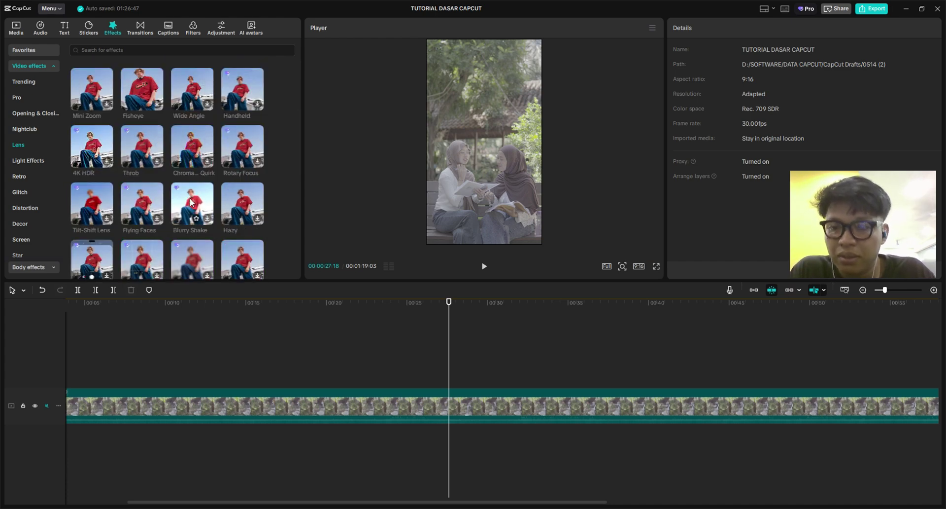
pyautogui.scroll(-2, 191, 197)
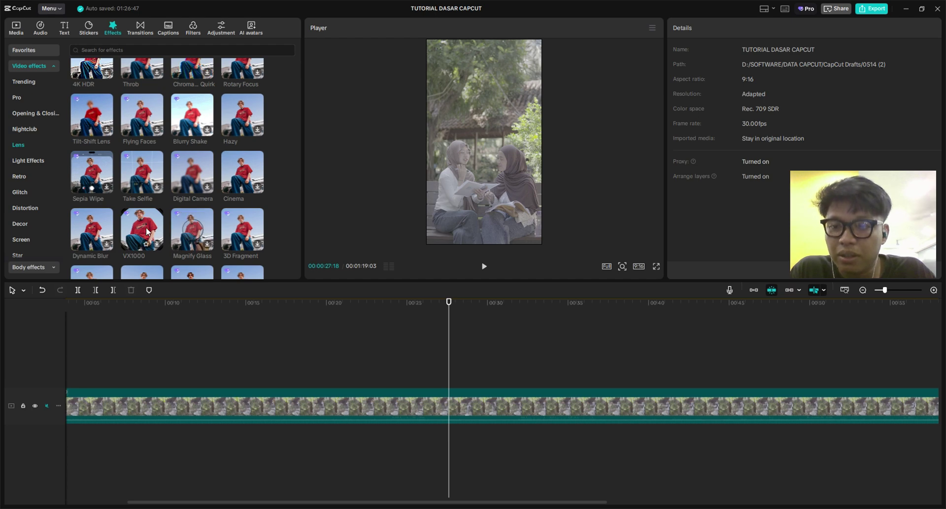
pyautogui.scroll(-2, 94, 226)
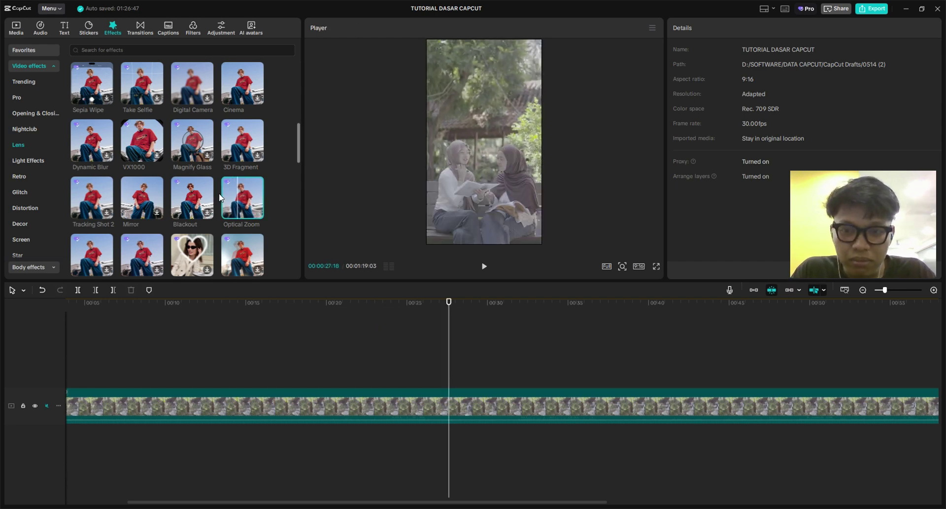
pyautogui.scroll(-1, 219, 198)
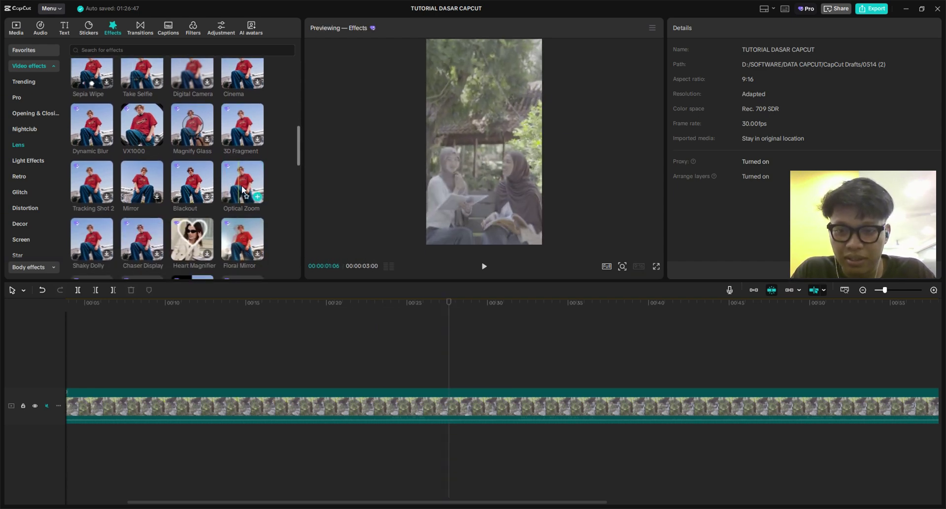
pyautogui.moveTo(242, 185); pyautogui.dragTo(575, 375)
# Play the footage from just before the Optical Zoom effect twice to review how it looks over the clip.
pyautogui.click(347, 336)
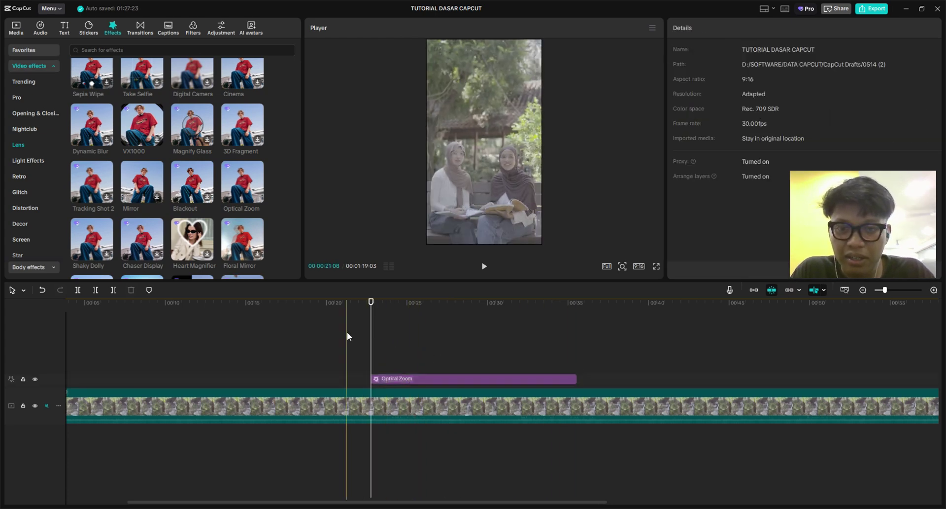
pyautogui.press('space')
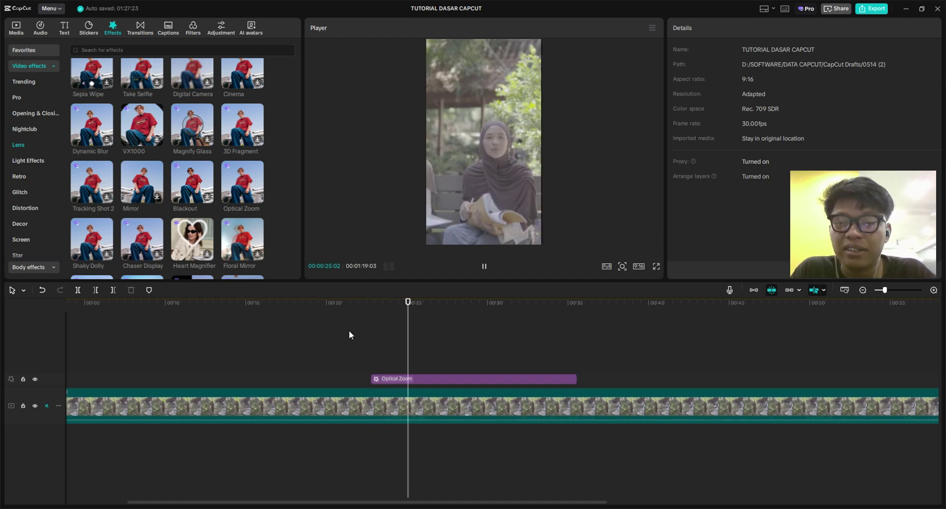
pyautogui.press('space')
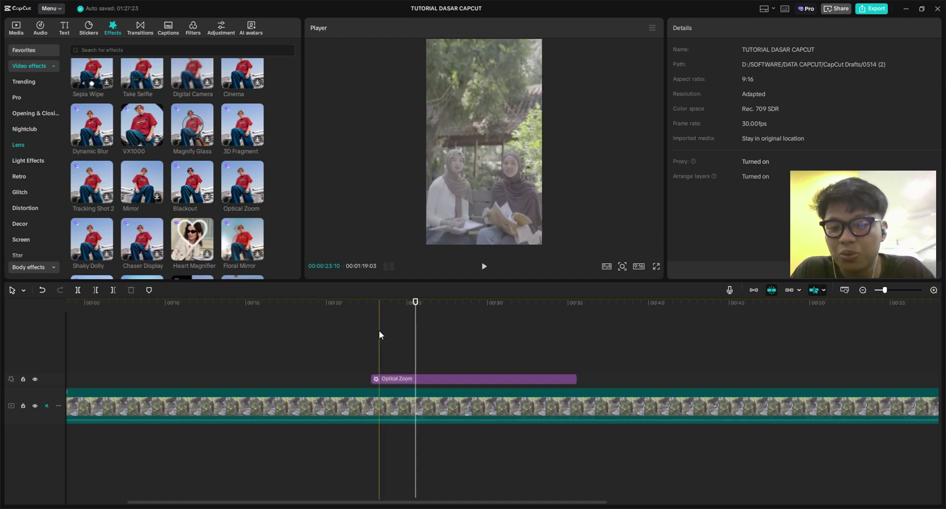
pyautogui.click(358, 323)
pyautogui.press('space')
pyautogui.keyDown('ctrl'); pyautogui.scroll(-5, 363, 322); pyautogui.keyUp('ctrl')
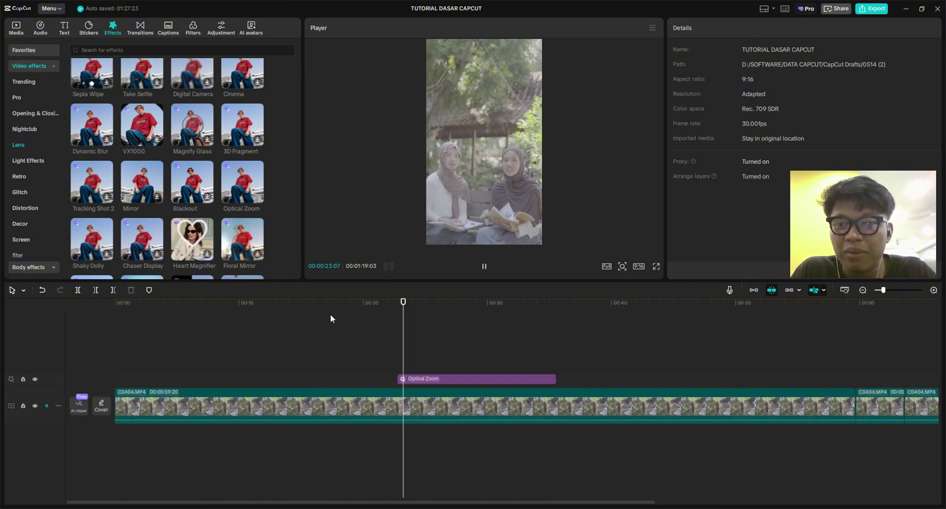
pyautogui.keyDown('ctrl'); pyautogui.scroll(-5, 348, 359); pyautogui.keyUp('ctrl')
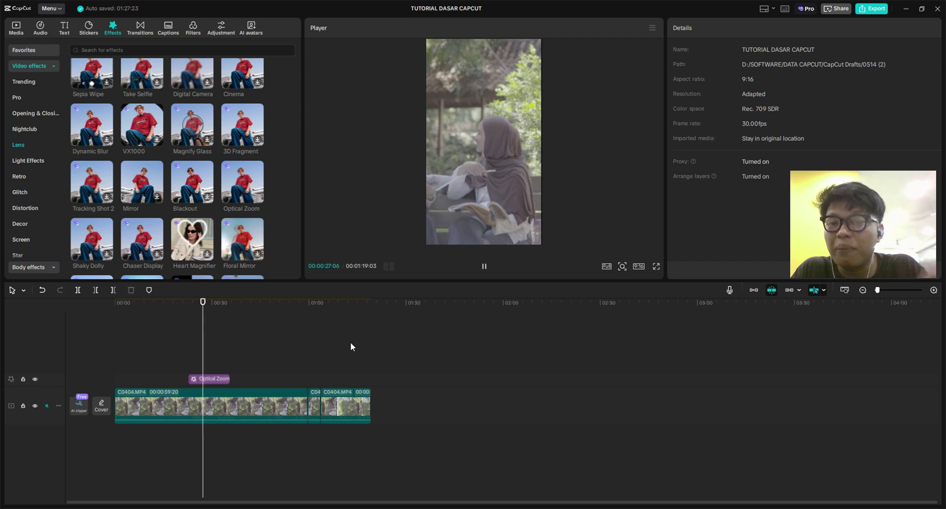
pyautogui.press('space')
# Stack a Floral Mirror effect and three more Optical Zoom effects on separate tracks around 00:00:22 to 00:00:28.
pyautogui.keyDown('ctrl'); pyautogui.scroll(5, 291, 412); pyautogui.keyUp('ctrl')
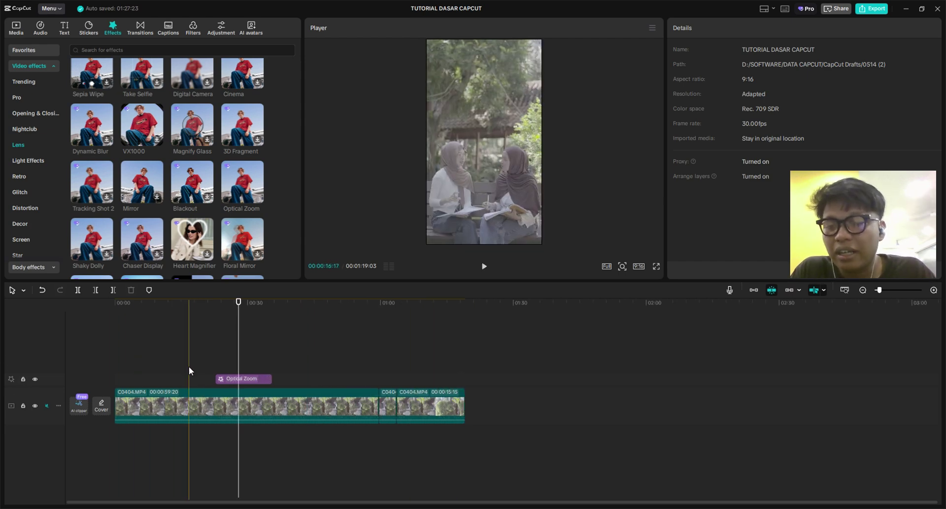
pyautogui.keyDown('ctrl'); pyautogui.scroll(2, 277, 369); pyautogui.keyUp('ctrl')
pyautogui.moveTo(242, 238); pyautogui.dragTo(390, 365)
pyautogui.keyDown('ctrl'); pyautogui.scroll(2, 345, 344); pyautogui.keyUp('ctrl')
pyautogui.click(398, 311)
pyautogui.moveTo(241, 182); pyautogui.dragTo(485, 341)
pyautogui.moveTo(226, 213); pyautogui.dragTo(490, 332)
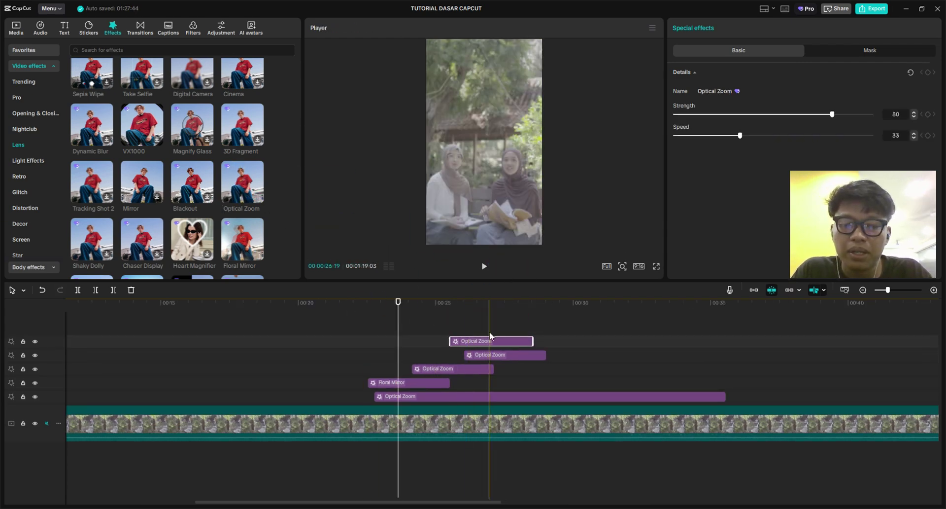
# Align the three short Optical Zoom effects with the start of the Floral Mirror effect and play the stacked section.
pyautogui.keyDown('ctrl'); pyautogui.click(452, 366); pyautogui.keyUp('ctrl')
pyautogui.moveTo(439, 370); pyautogui.dragTo(406, 371)
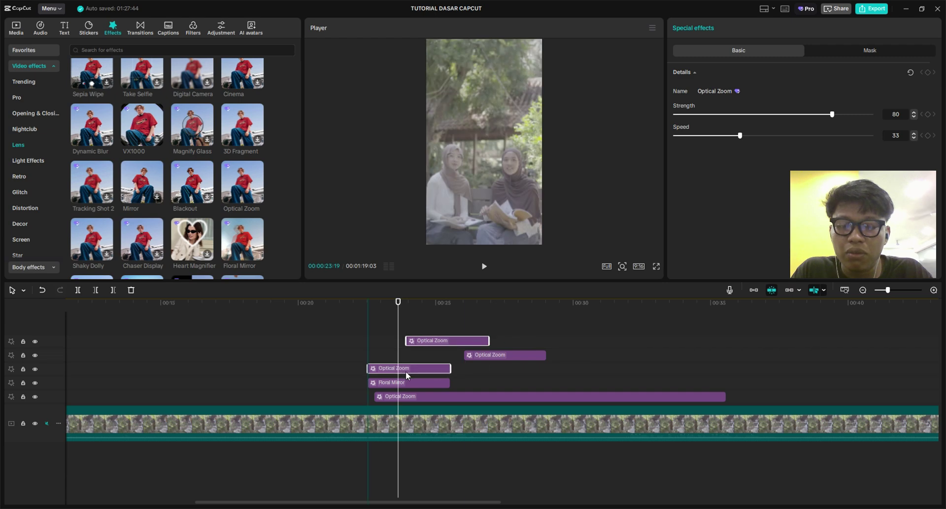
pyautogui.click(457, 326)
pyautogui.moveTo(447, 340); pyautogui.dragTo(407, 348)
pyautogui.moveTo(349, 315); pyautogui.dragTo(364, 313)
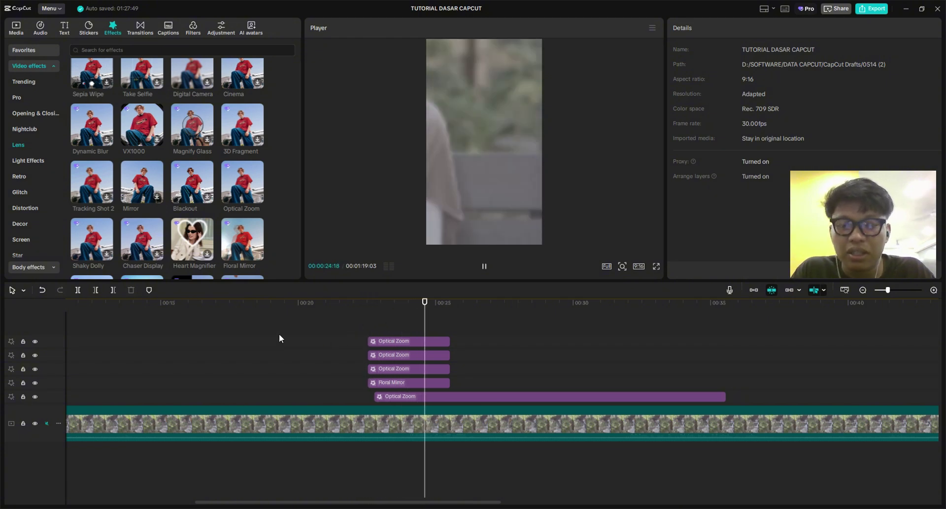
# Delete the four short stacked effects and the long Optical Zoom effect, leaving only the footage on the timeline.
pyautogui.moveTo(317, 316); pyautogui.dragTo(431, 367)
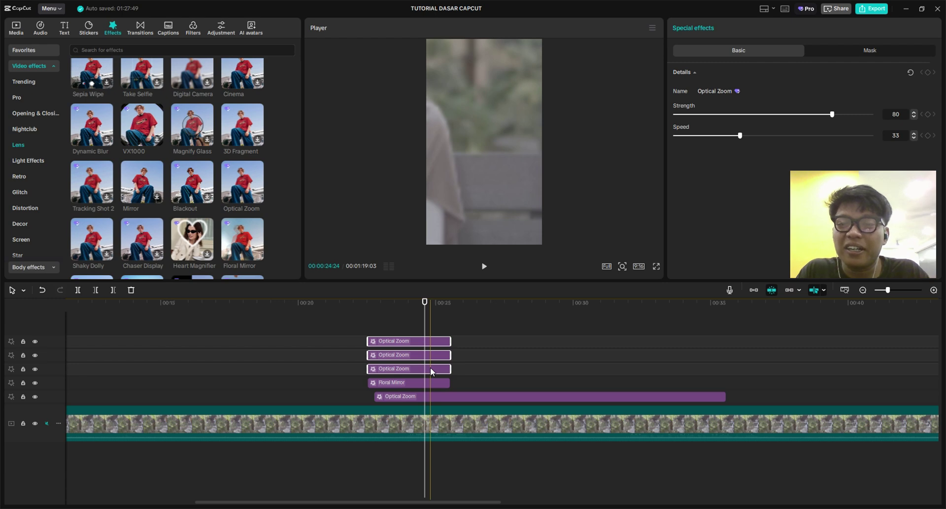
pyautogui.click(540, 337)
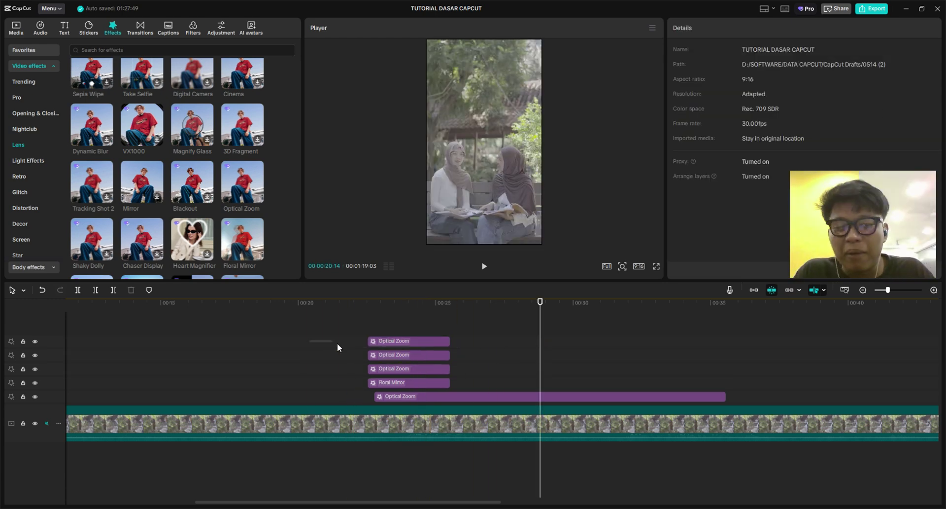
pyautogui.moveTo(338, 344); pyautogui.dragTo(411, 380)
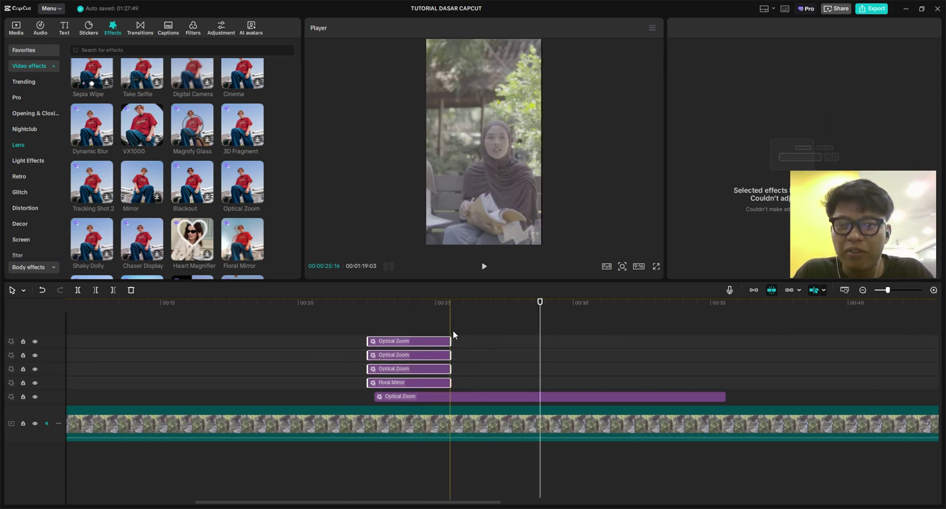
pyautogui.press('Delete')
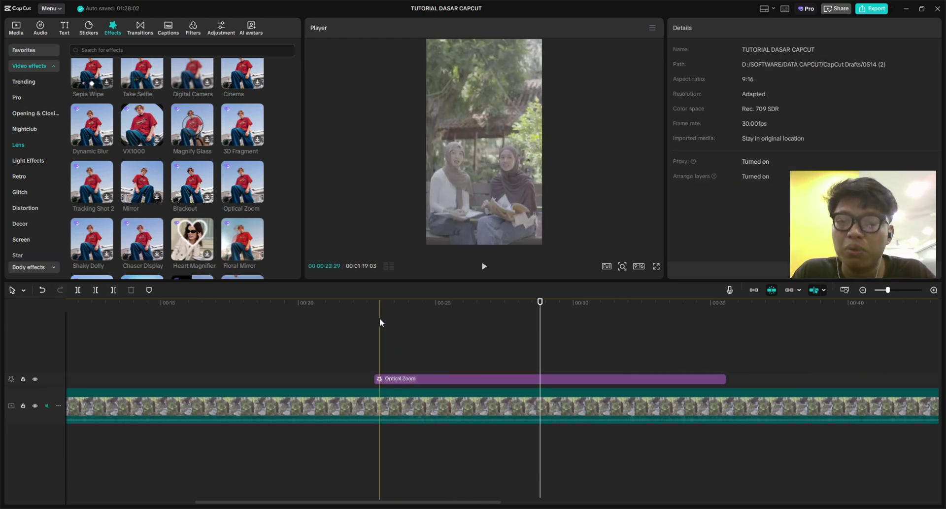
pyautogui.moveTo(384, 317); pyautogui.dragTo(478, 374)
pyautogui.press('Delete')
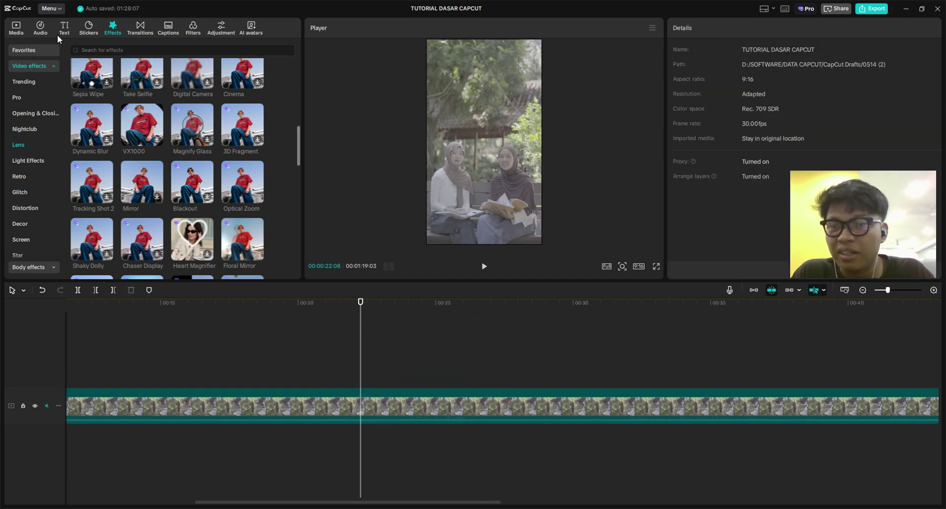
# Open the trending transitions library and split the first C0404.MP4 clip at 00:00:21:17.
pyautogui.click(146, 27)
pyautogui.moveTo(290, 340); pyautogui.dragTo(284, 341)
pyautogui.scroll(2, 283, 341)
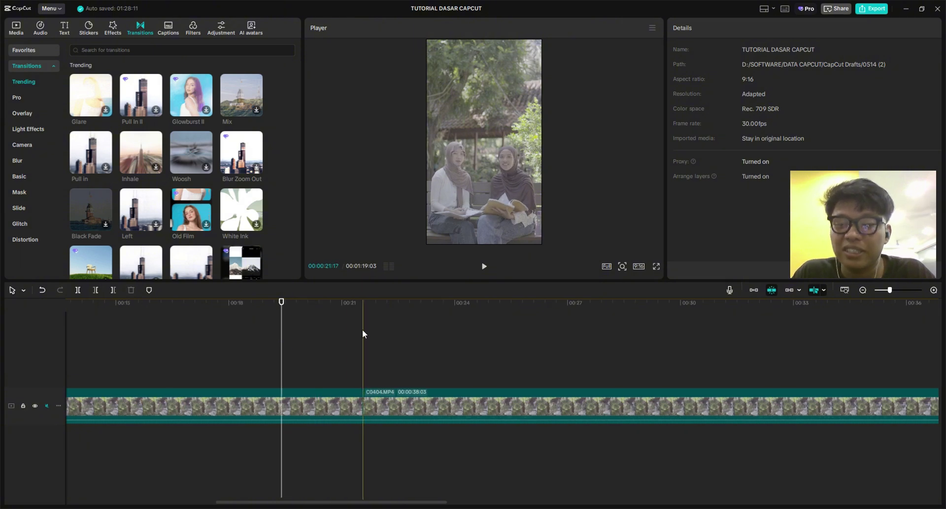
# Examine the cut at 00:00:21:17 at several timeline zoom levels and play the footage across it.
pyautogui.scroll(-3, 368, 363)
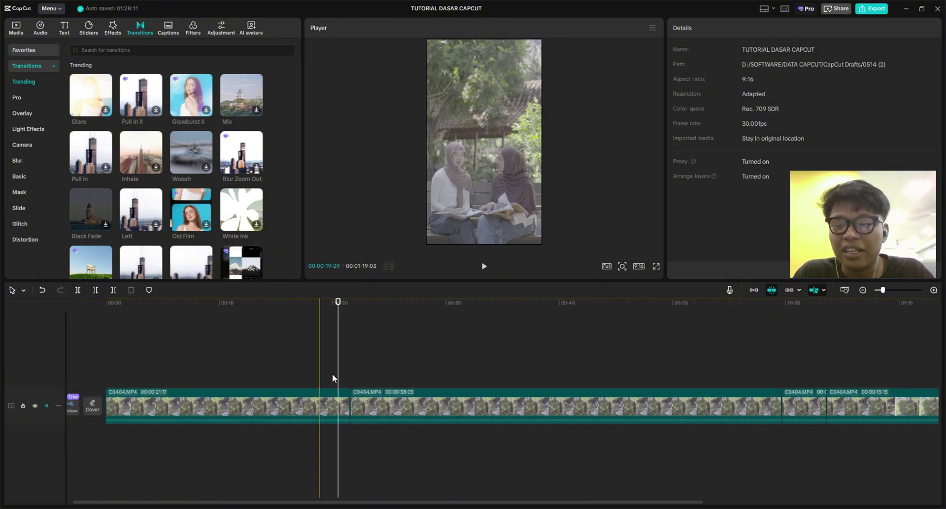
pyautogui.scroll(3, 275, 368)
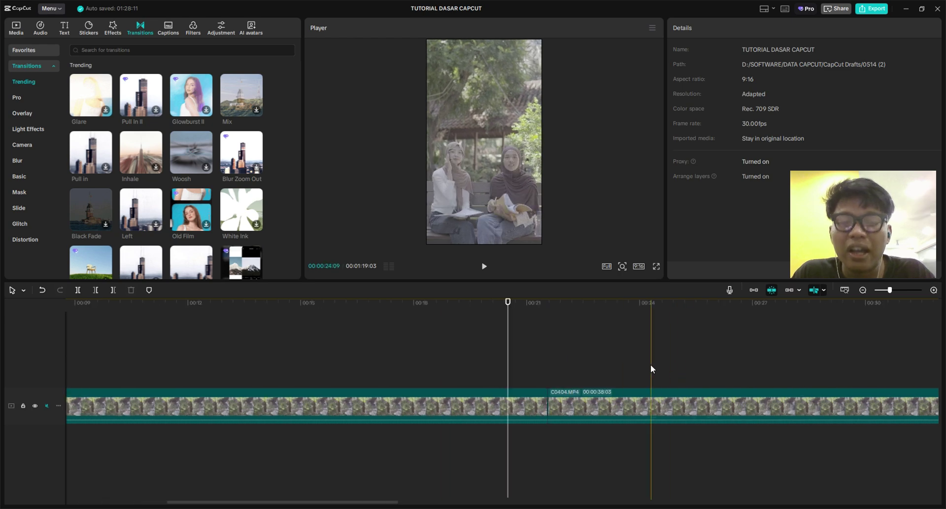
pyautogui.scroll(-3, 363, 316)
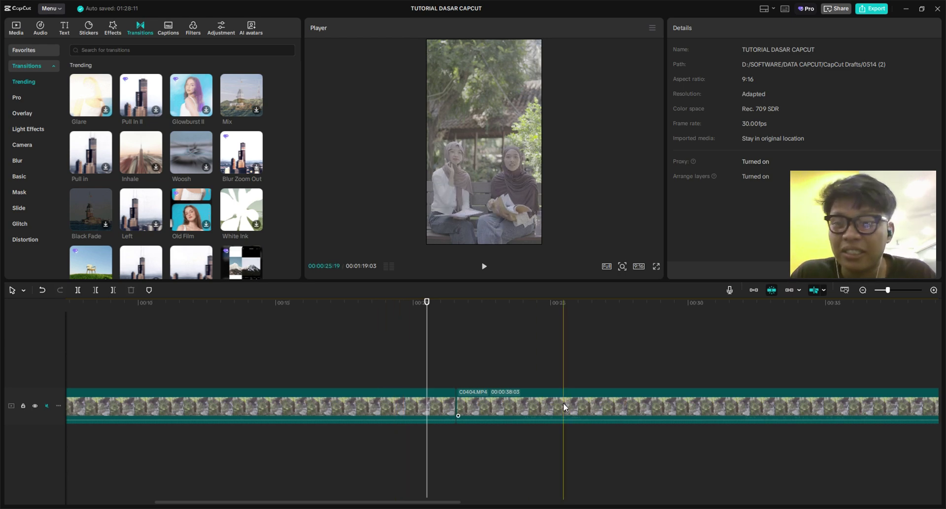
pyautogui.scroll(2, 412, 379)
pyautogui.scroll(2, 480, 372)
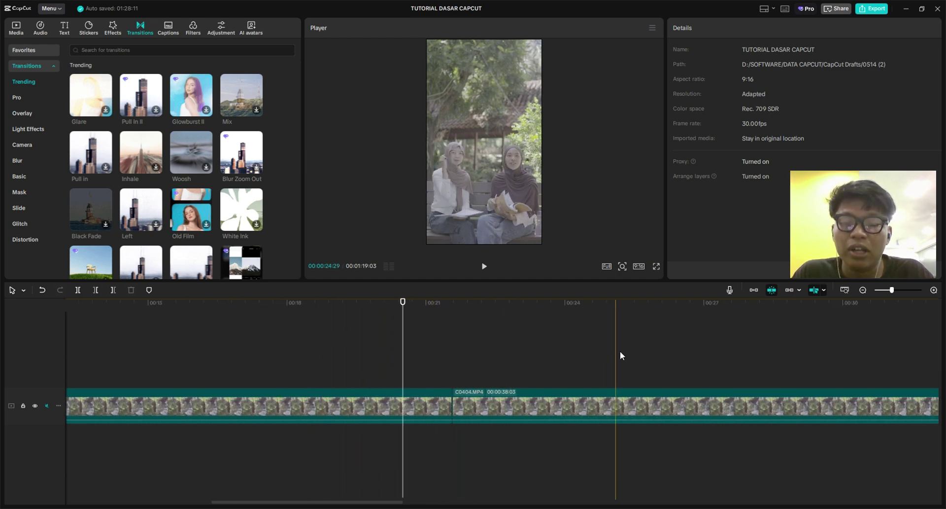
pyautogui.scroll(1, 454, 366)
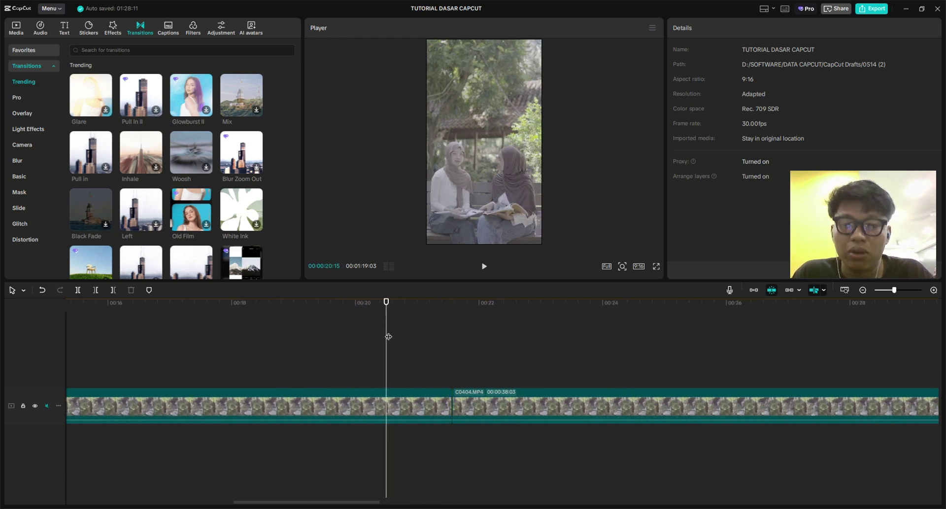
pyautogui.click(332, 340)
pyautogui.press('space')
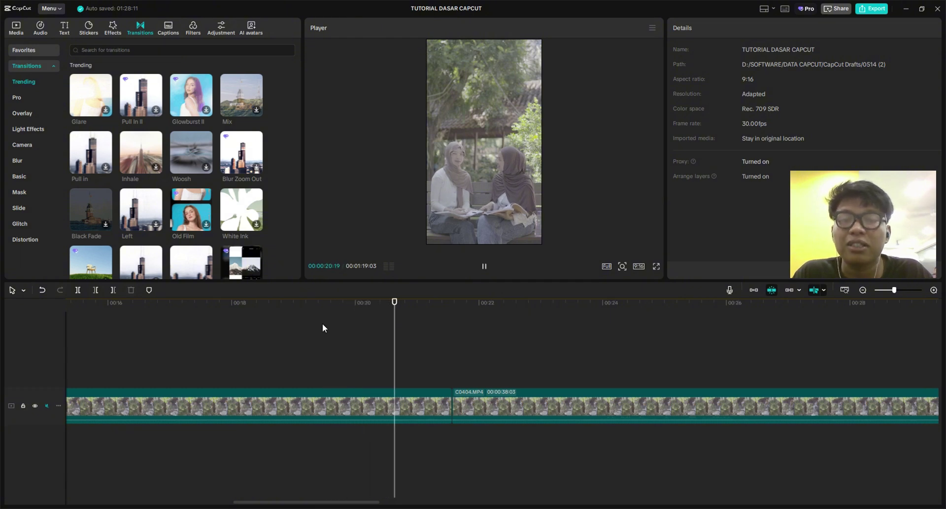
pyautogui.press('space')
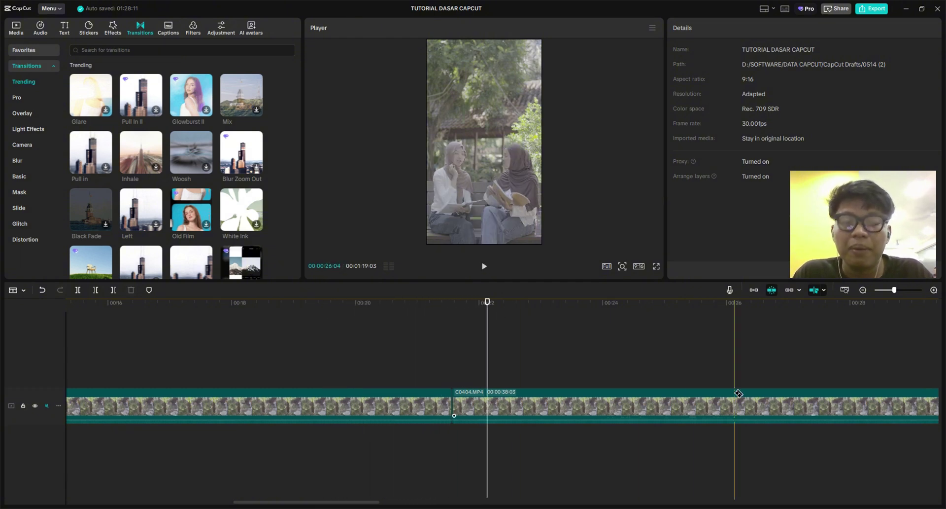
# Cut out the section between 00:00:21:17 and 00:00:26:04, and move the remaining clip against the first cut.
pyautogui.click(735, 392)
pyautogui.press('Delete')
pyautogui.moveTo(802, 392); pyautogui.dragTo(531, 394)
# Play across the new join at 00:00:21:17 and examine the surrounding footage at different timeline zoom levels.
pyautogui.click(312, 340)
pyautogui.press('space')
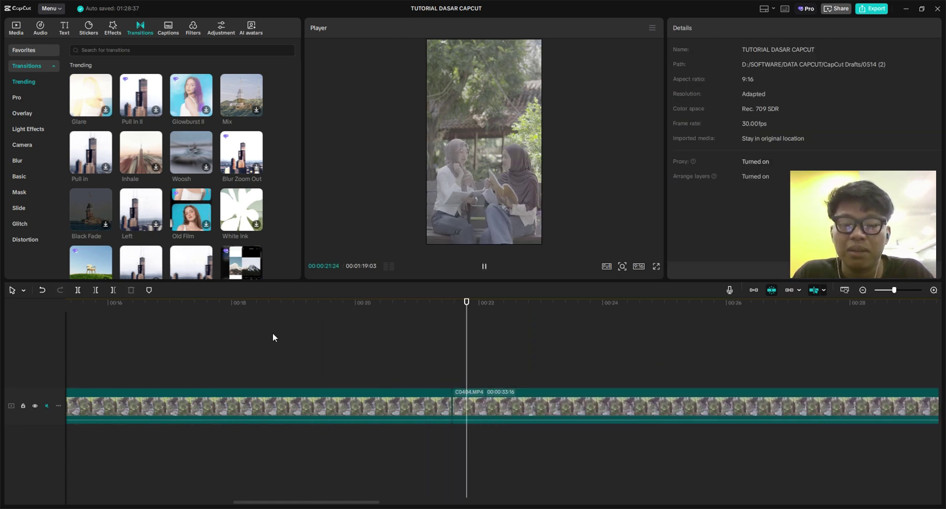
pyautogui.keyDown('ctrl'); pyautogui.scroll(-1, 490, 367); pyautogui.keyUp('ctrl')
pyautogui.click(414, 333)
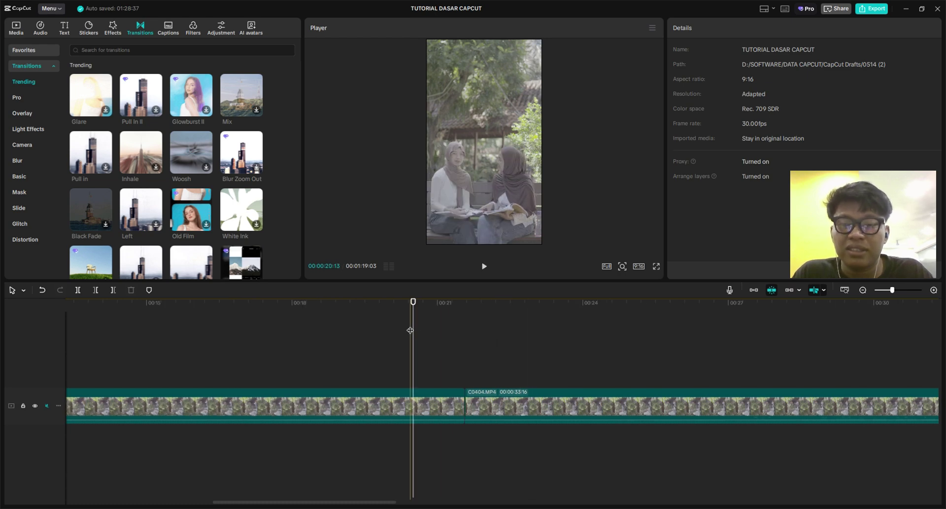
pyautogui.hscroll(5, 409, 331)
pyautogui.hscroll(-5, 434, 370)
pyautogui.keyDown('ctrl'); pyautogui.scroll(1, 459, 368); pyautogui.keyUp('ctrl')
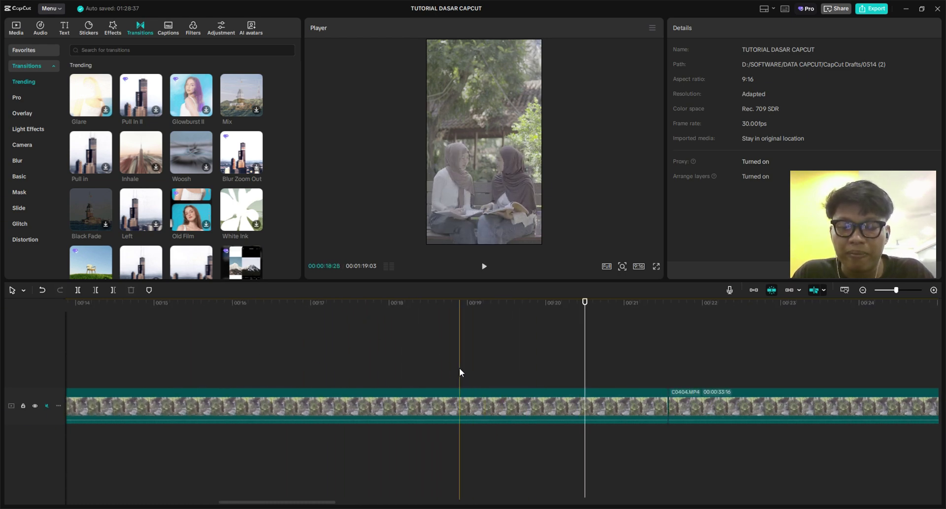
# Play the footage leading up to the join at 00:00:21:17 and place the playhead at 00:00:21:04.
pyautogui.keyDown('ctrl'); pyautogui.scroll(1, 459, 368); pyautogui.keyUp('ctrl')
pyautogui.hscroll(4, 438, 363)
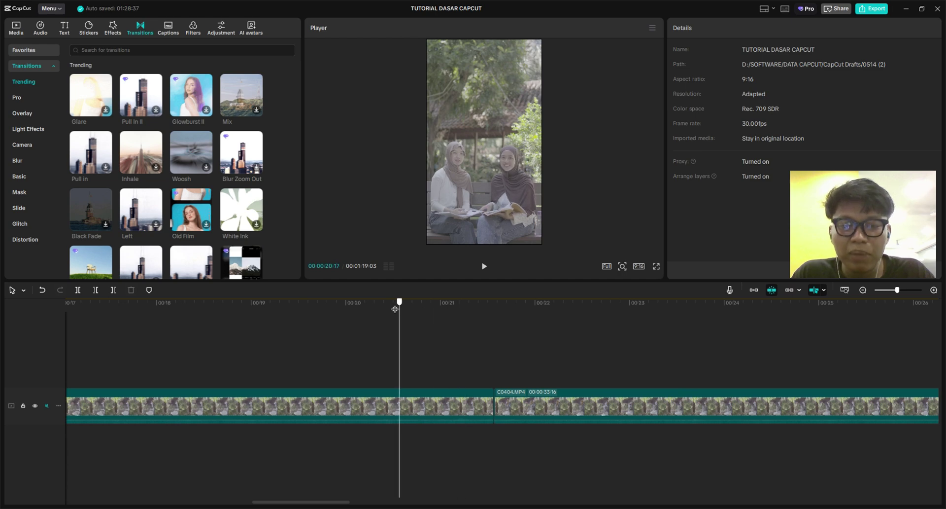
pyautogui.moveTo(395, 308); pyautogui.dragTo(313, 309)
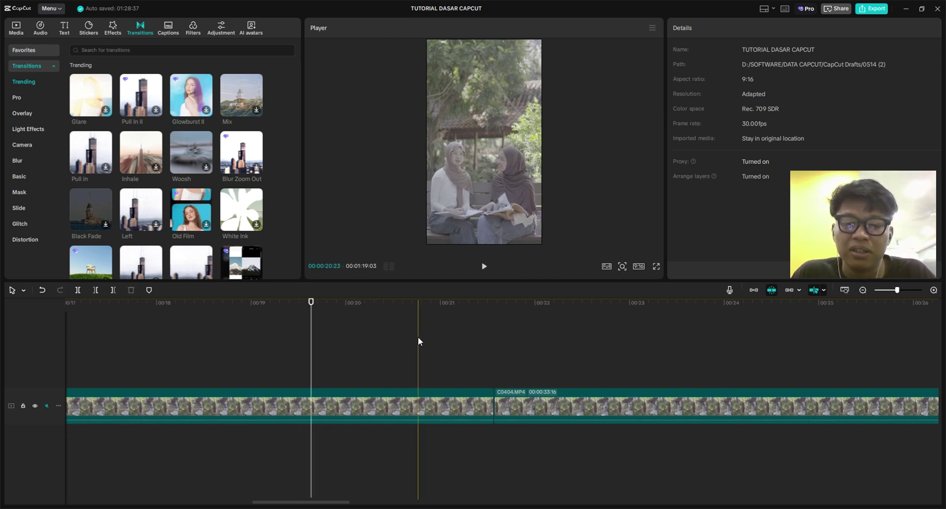
pyautogui.keyDown('ctrl'); pyautogui.scroll(-1, 356, 317); pyautogui.keyUp('ctrl')
pyautogui.click(356, 319)
pyautogui.press('space')
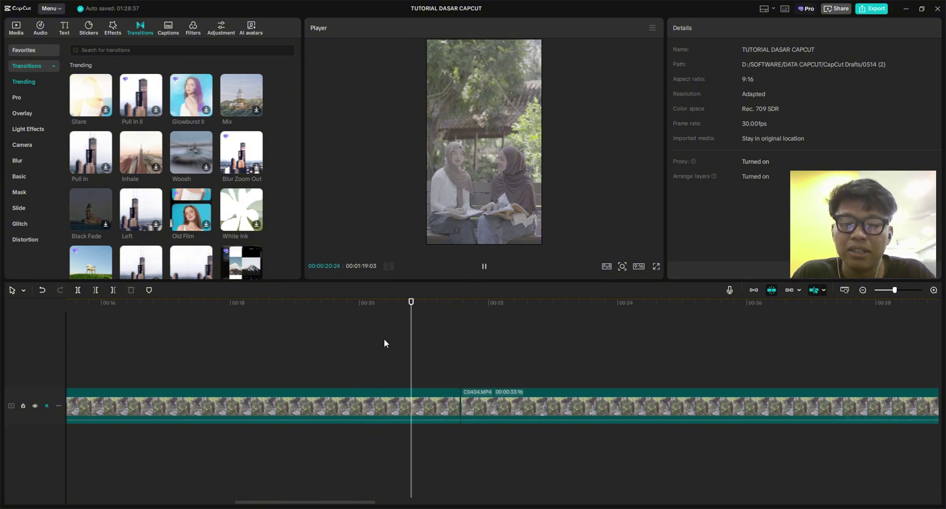
pyautogui.keyDown('ctrl'); pyautogui.scroll(-1, 395, 345); pyautogui.keyUp('ctrl')
pyautogui.click(432, 326)
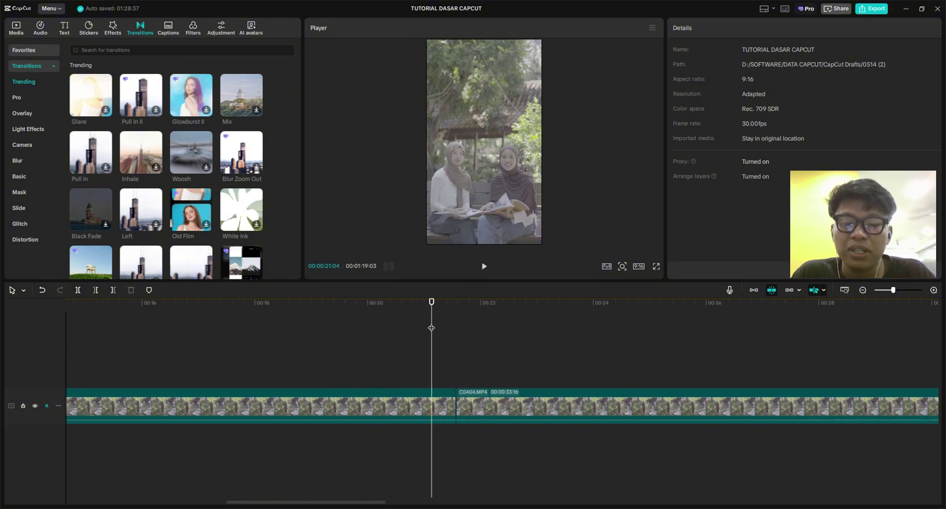
pyautogui.keyDown('ctrl'); pyautogui.scroll(3, 424, 332); pyautogui.keyUp('ctrl')
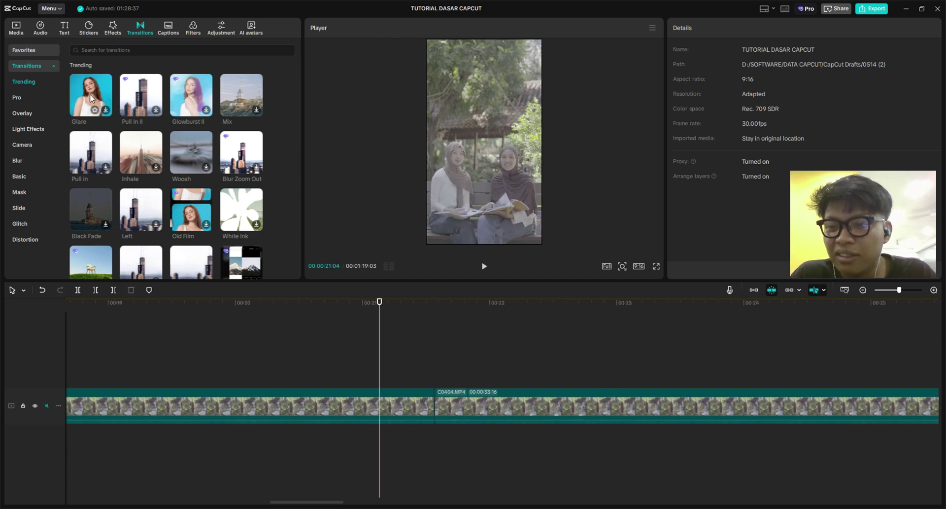
# Apply the Glare transition to the join between the two C0404.MP4 clips at 00:00:21:17.
pyautogui.moveTo(93, 98); pyautogui.dragTo(126, 131)
pyautogui.keyDown('ctrl'); pyautogui.scroll(2, 445, 341); pyautogui.keyUp('ctrl')
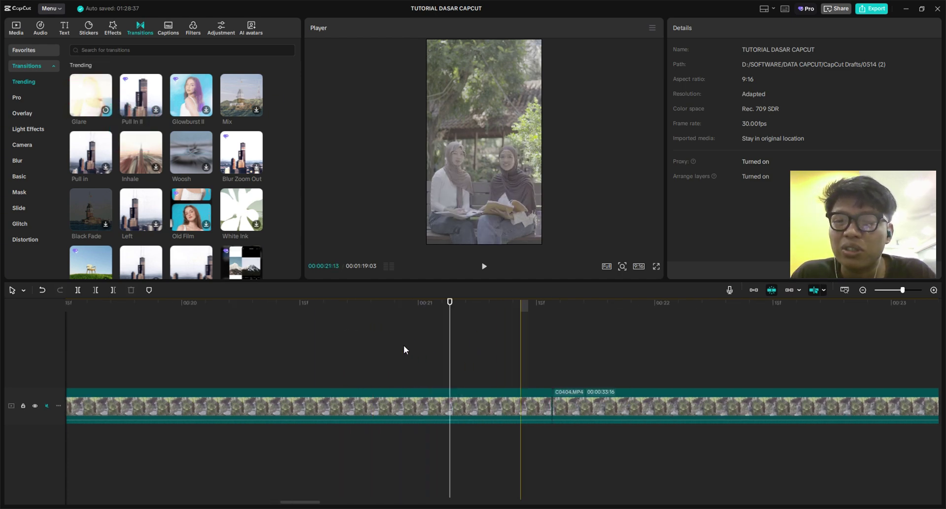
pyautogui.keyDown('ctrl'); pyautogui.scroll(2, 448, 341); pyautogui.keyUp('ctrl')
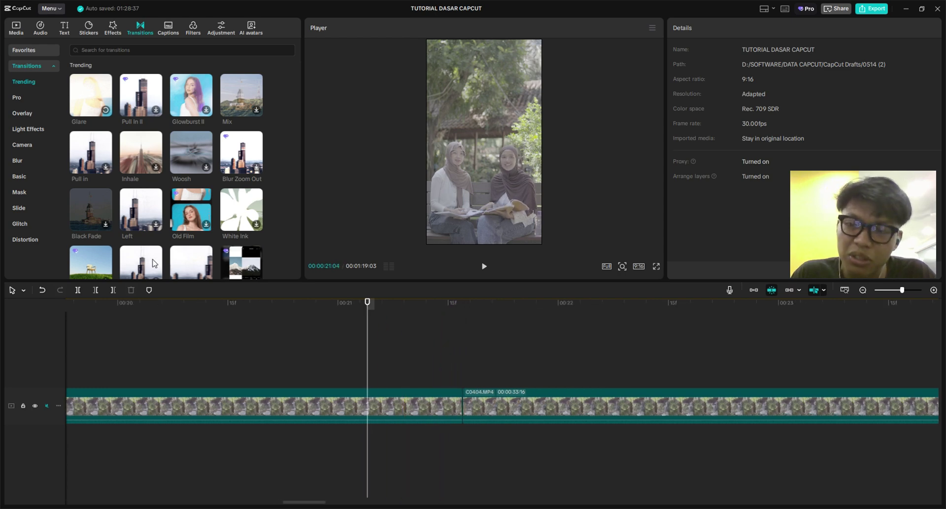
pyautogui.keyDown('ctrl'); pyautogui.scroll(1, 377, 341); pyautogui.keyUp('ctrl')
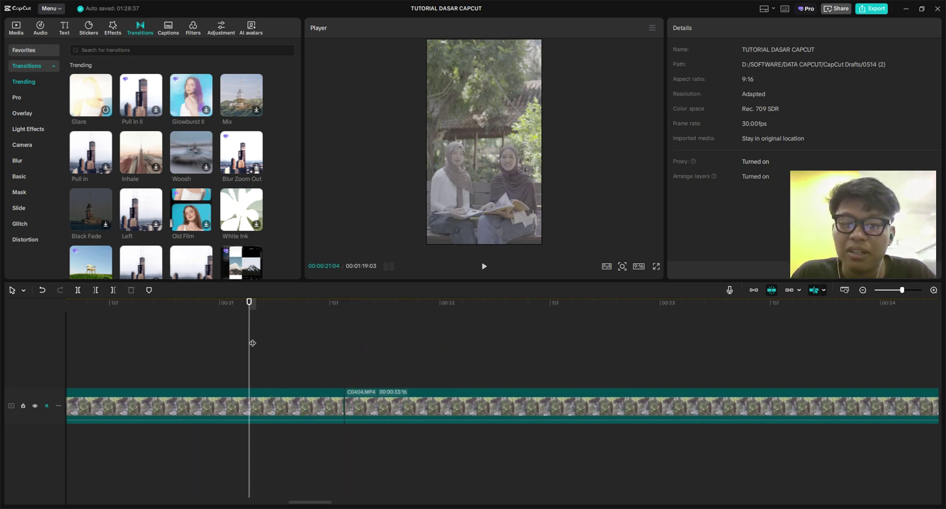
pyautogui.keyDown('ctrl'); pyautogui.scroll(2, 307, 333); pyautogui.keyUp('ctrl')
pyautogui.keyDown('ctrl'); pyautogui.scroll(-1, 333, 330); pyautogui.keyUp('ctrl')
pyautogui.hscroll(2, 381, 328)
pyautogui.keyDown('ctrl'); pyautogui.scroll(2, 317, 324); pyautogui.keyUp('ctrl')
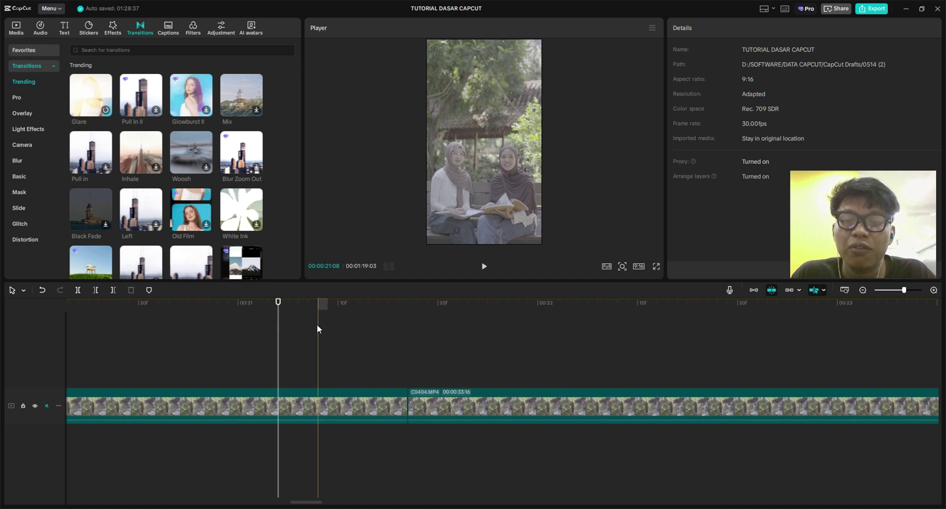
pyautogui.hscroll(-4, 318, 324)
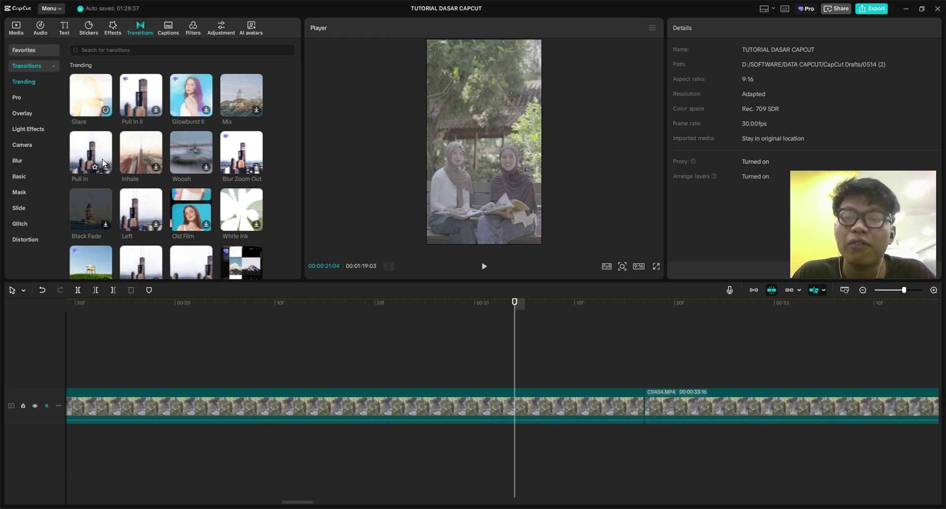
pyautogui.hscroll(2, 420, 348)
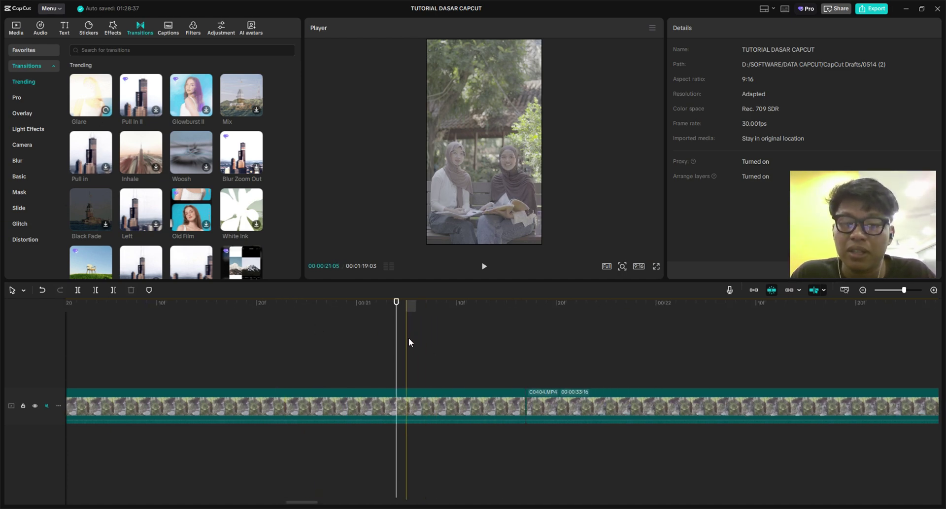
pyautogui.hscroll(4, 412, 335)
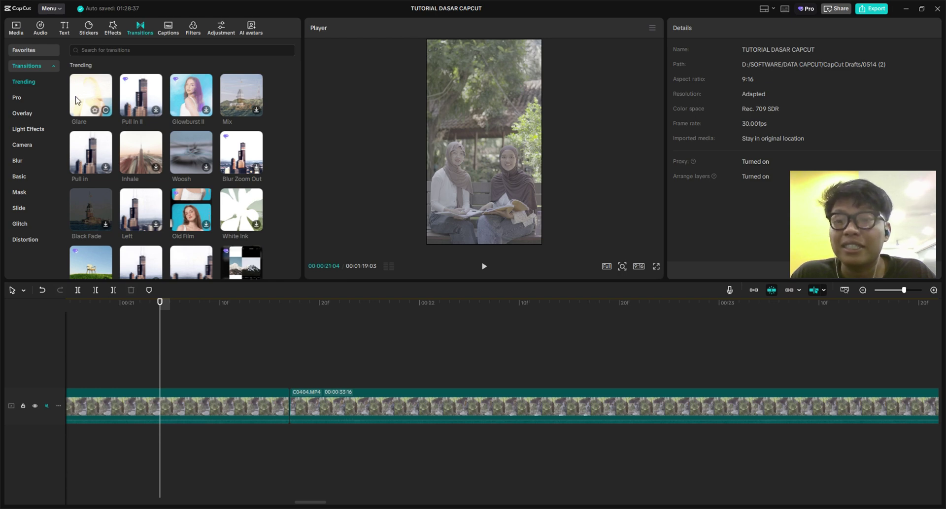
pyautogui.moveTo(75, 100); pyautogui.dragTo(190, 404)
pyautogui.click(132, 320)
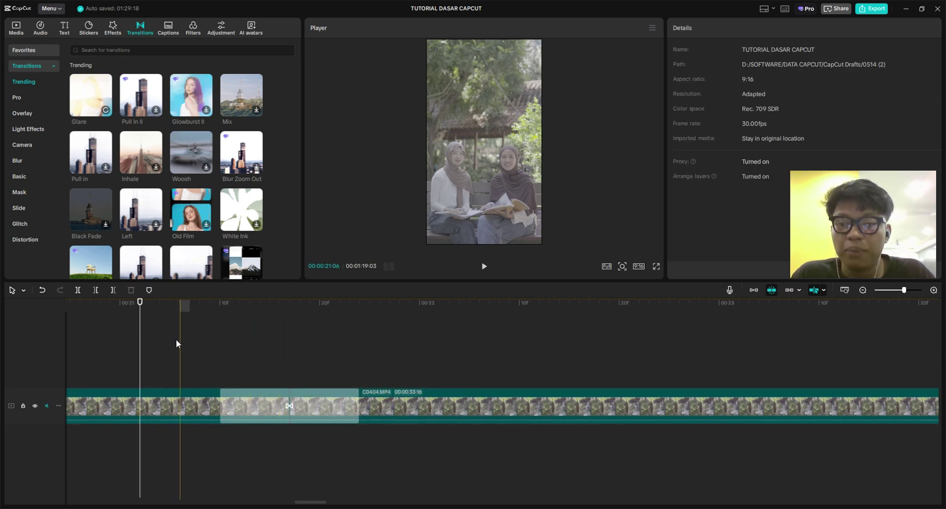
# Undo the first transition placement, look through the trending transitions, and put Glare on the join again.
pyautogui.scroll(-2, 176, 336)
pyautogui.hotkey('ctrl', 'z')
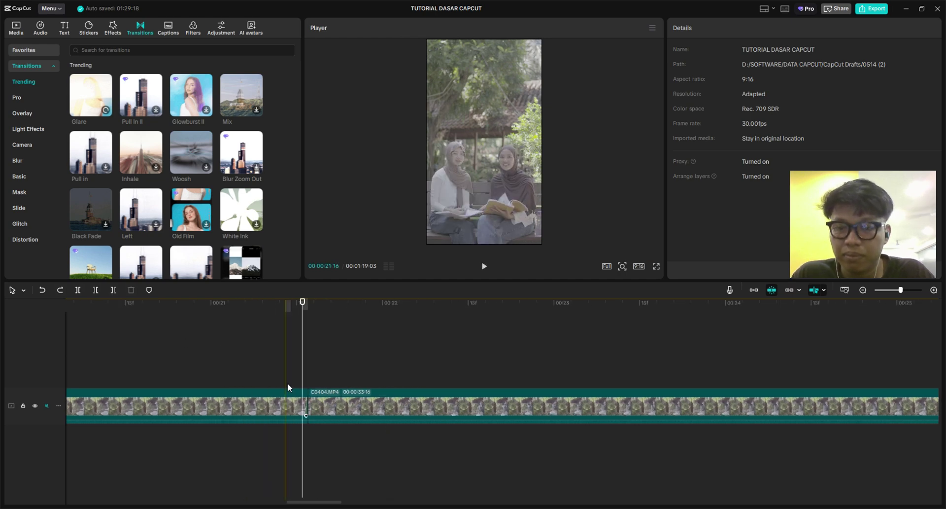
pyautogui.scroll(-3, 139, 193)
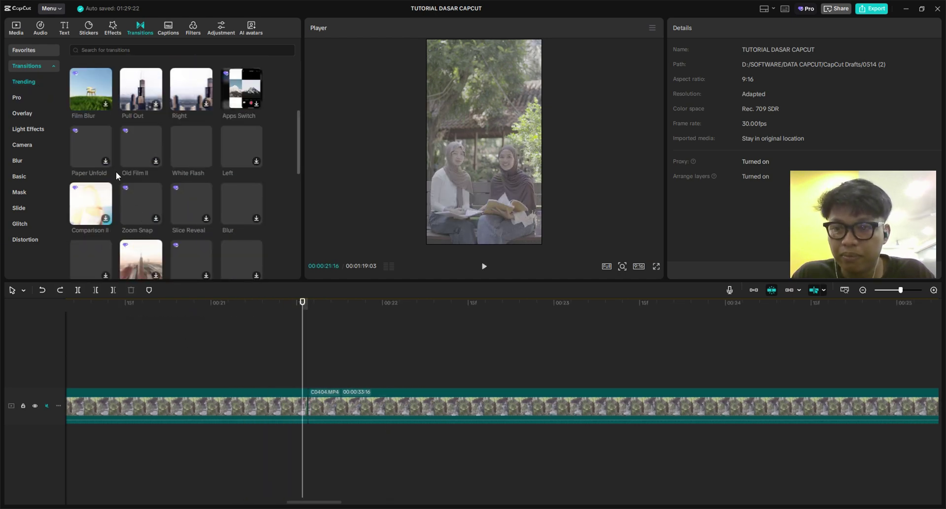
pyautogui.scroll(2, 100, 125)
pyautogui.scroll(1, 151, 161)
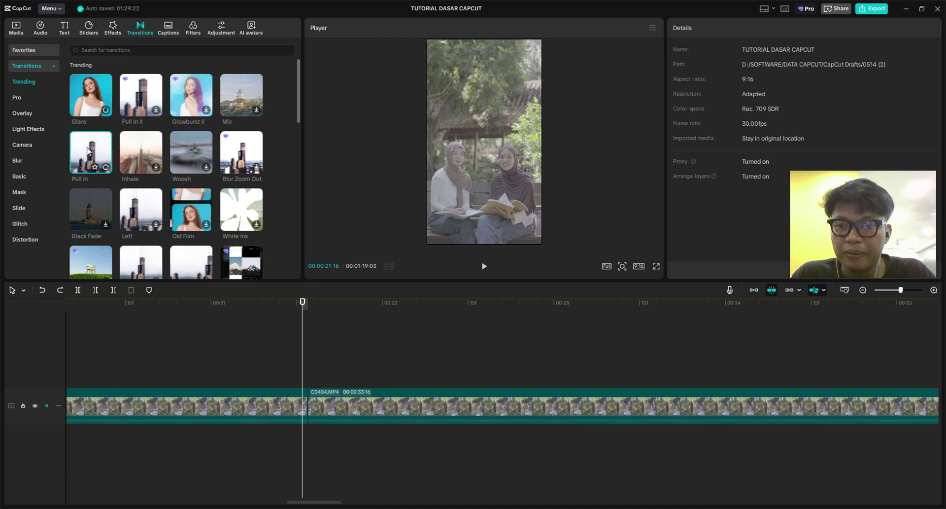
pyautogui.click(97, 160)
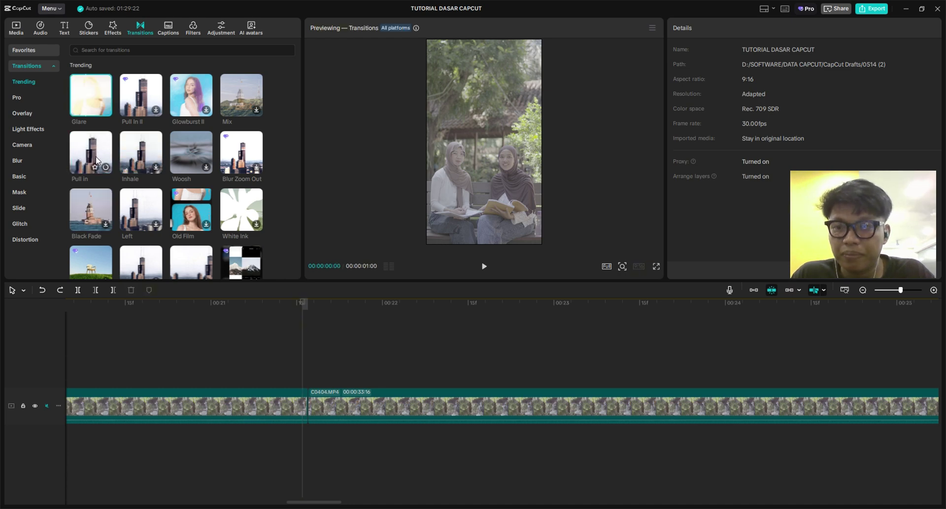
pyautogui.click(104, 166)
# Play the Glare transition across the join repeatedly and examine it at different timeline zoom levels.
pyautogui.click(201, 345)
pyautogui.press('space')
pyautogui.scroll(-1, 308, 341)
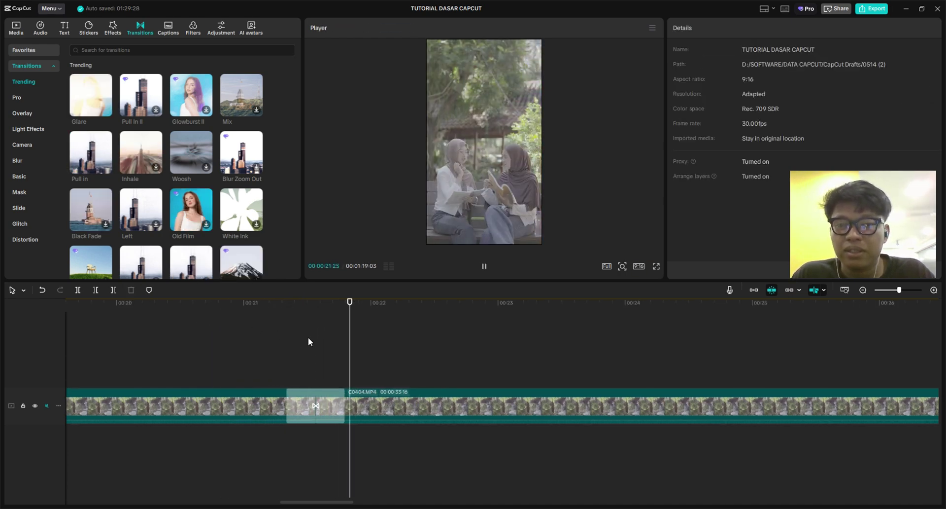
pyautogui.scroll(-2, 444, 341)
pyautogui.click(513, 340)
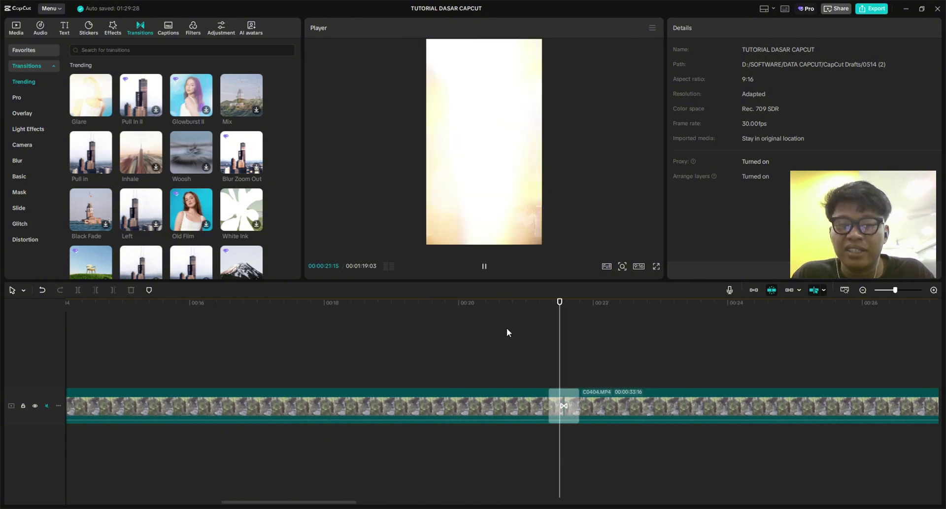
pyautogui.scroll(-1, 299, 337)
pyautogui.click(298, 337)
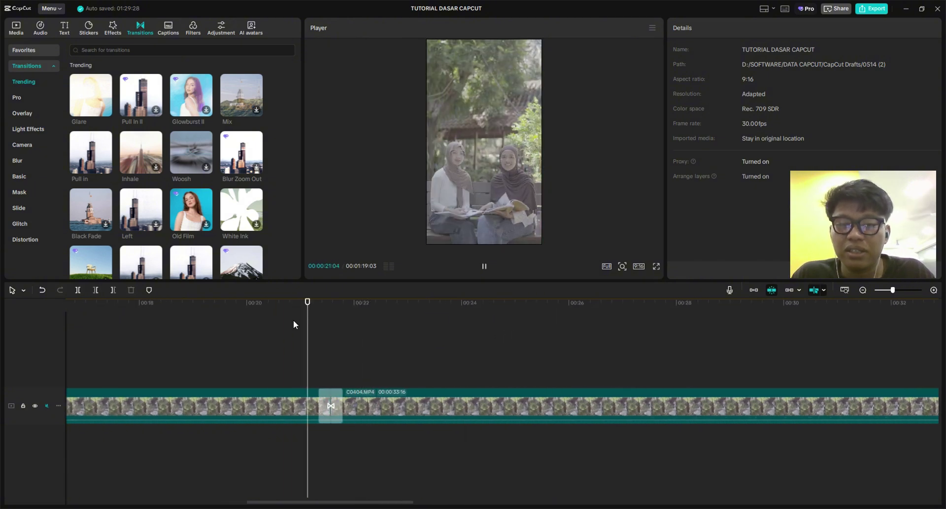
pyautogui.scroll(2, 463, 371)
pyautogui.click(359, 339)
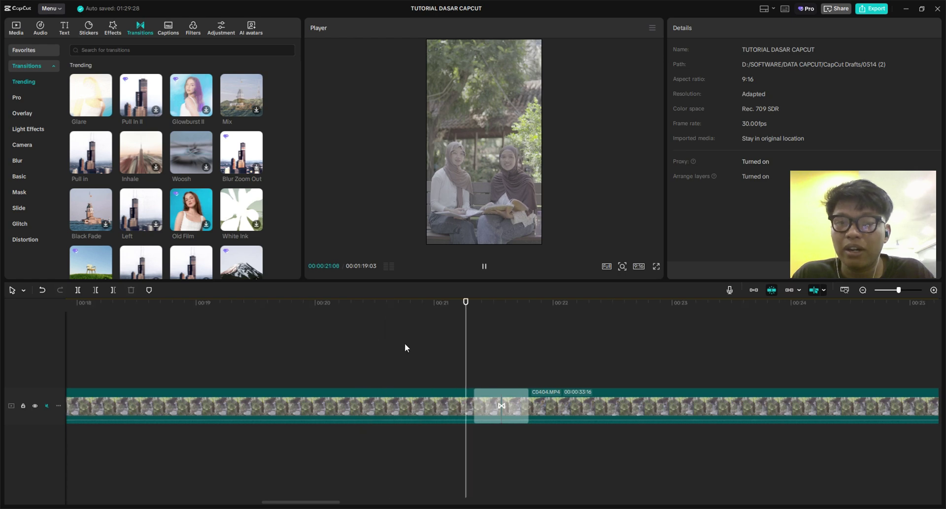
pyautogui.click(448, 342)
pyautogui.click(296, 302)
pyautogui.press('space')
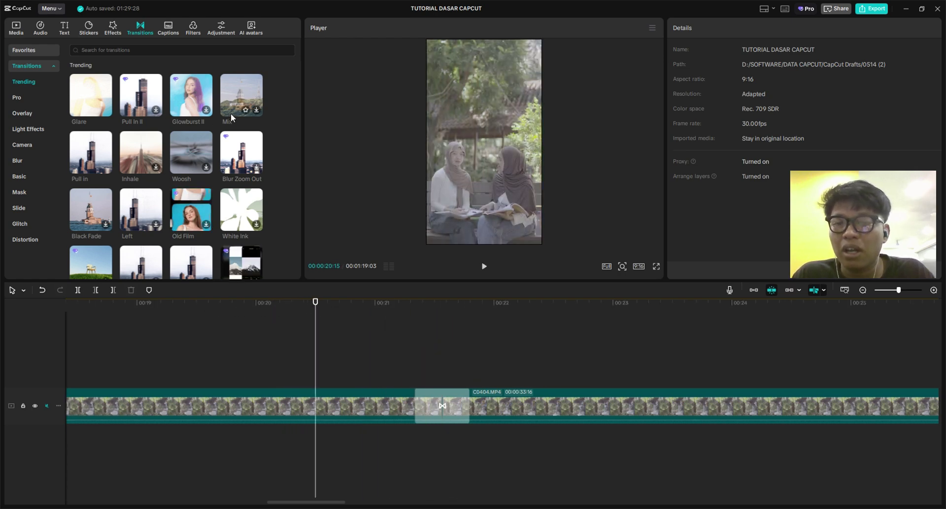
# Replace the Glare transition on the join with Mix and play the footage across it.
pyautogui.moveTo(232, 118); pyautogui.dragTo(443, 409)
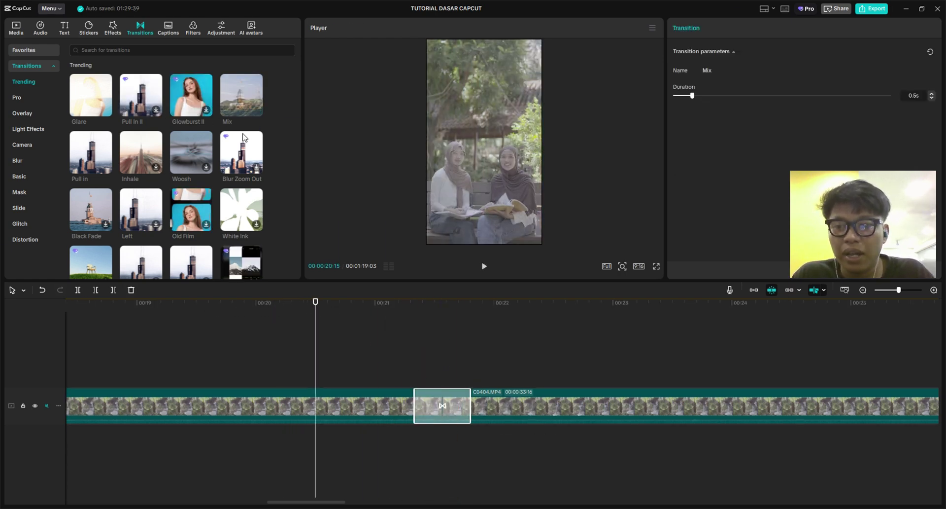
pyautogui.click(375, 347)
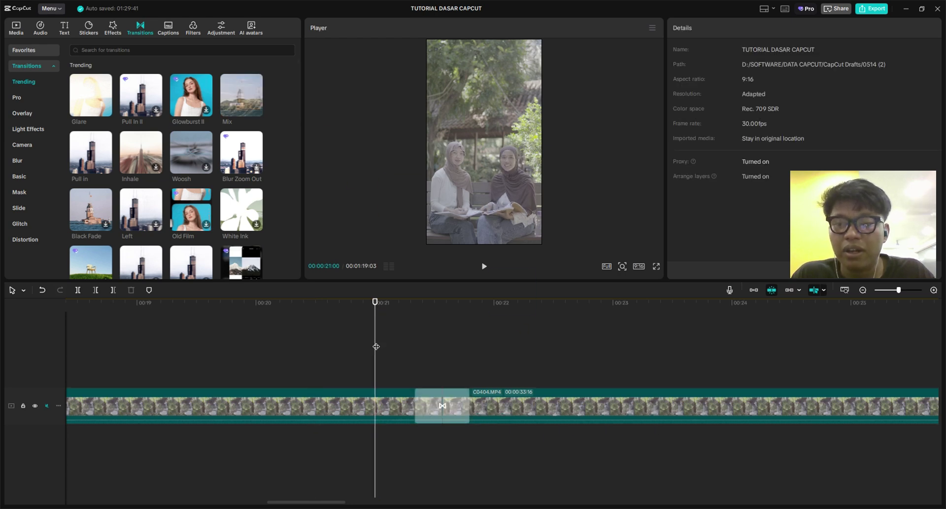
pyautogui.scroll(5, 376, 346)
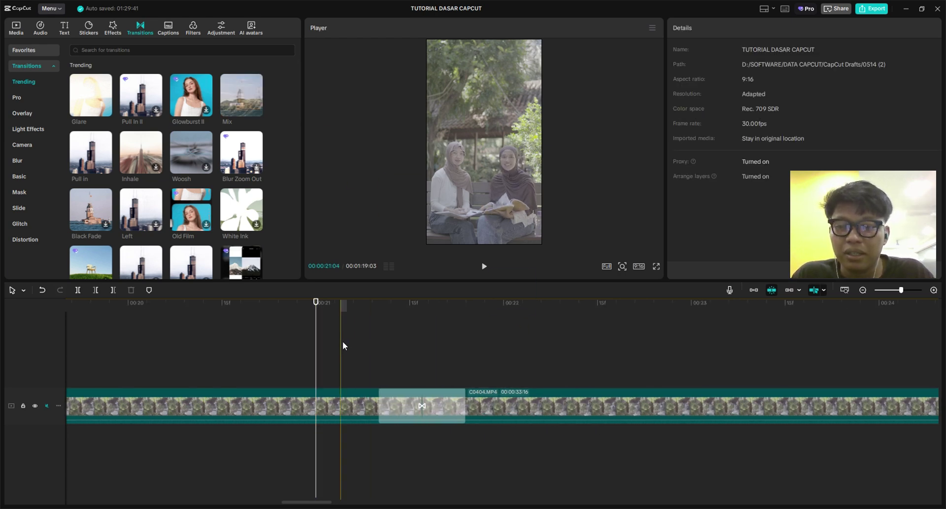
pyautogui.press('space')
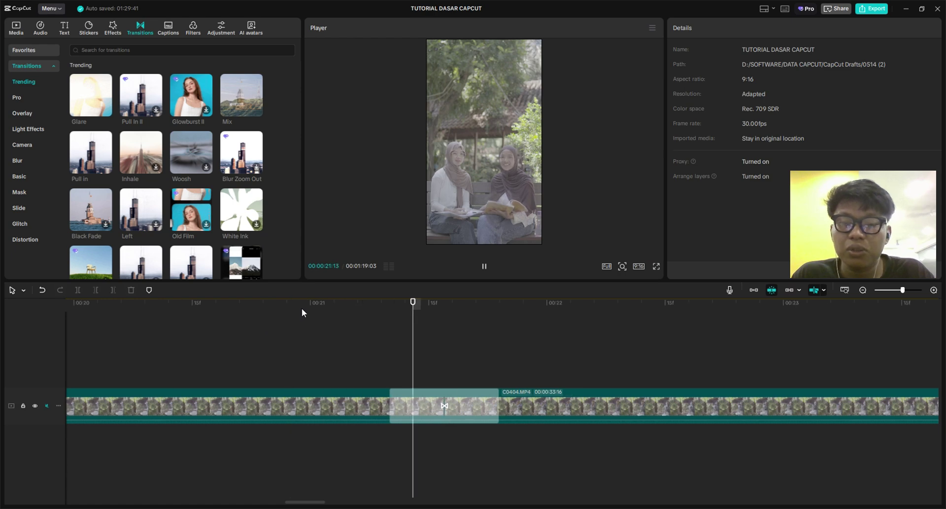
pyautogui.scroll(-2, 302, 308)
pyautogui.click(398, 347)
pyautogui.scroll(-2, 320, 325)
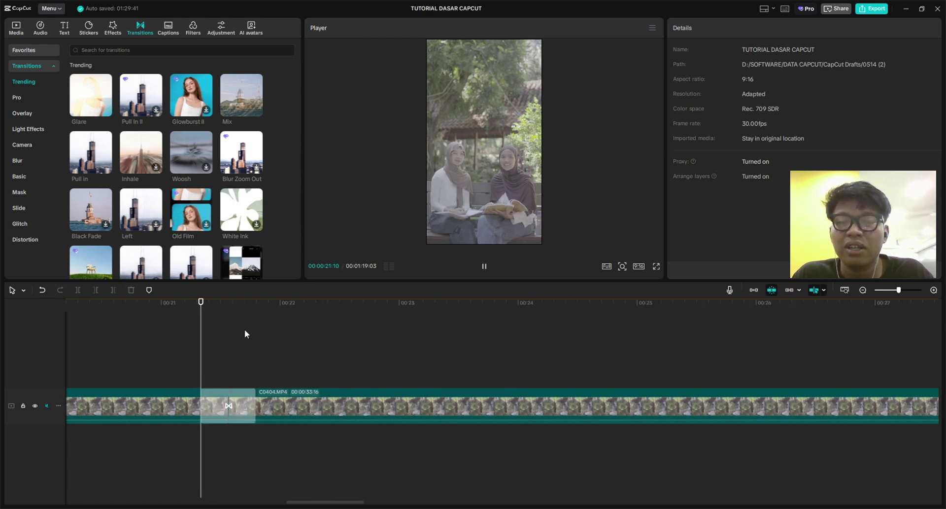
# Play the Mix transition in full-screen preview, and return to the timeline around the join.
pyautogui.press('space')
pyautogui.click(656, 266)
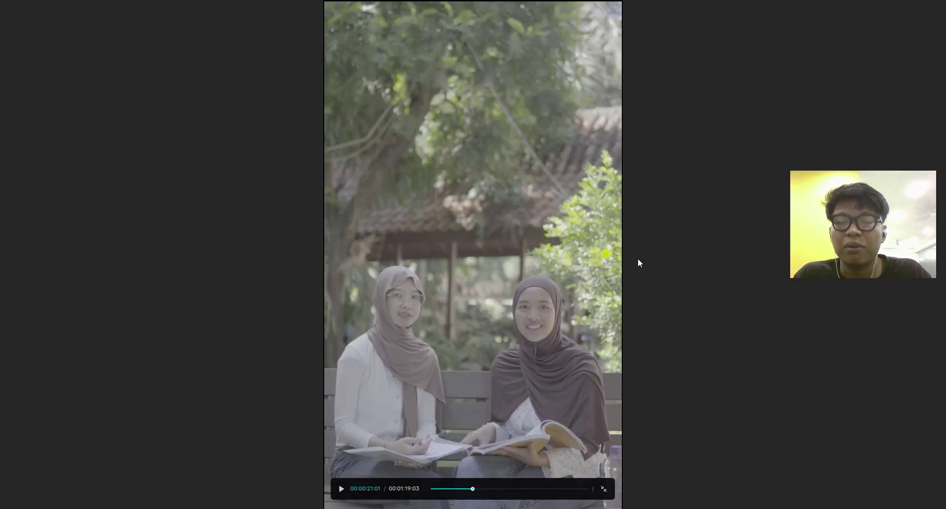
pyautogui.press('space')
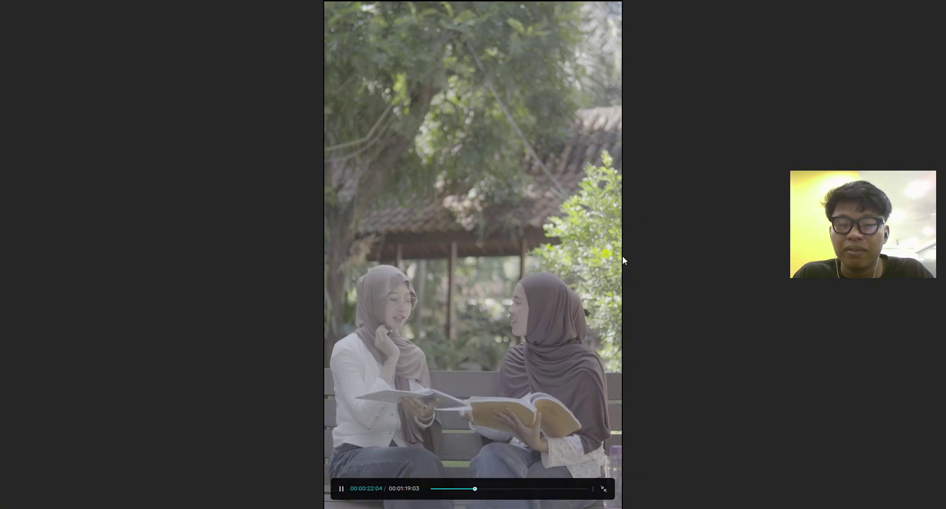
pyautogui.press('Escape')
pyautogui.press('space')
pyautogui.hscroll(-3, 262, 332)
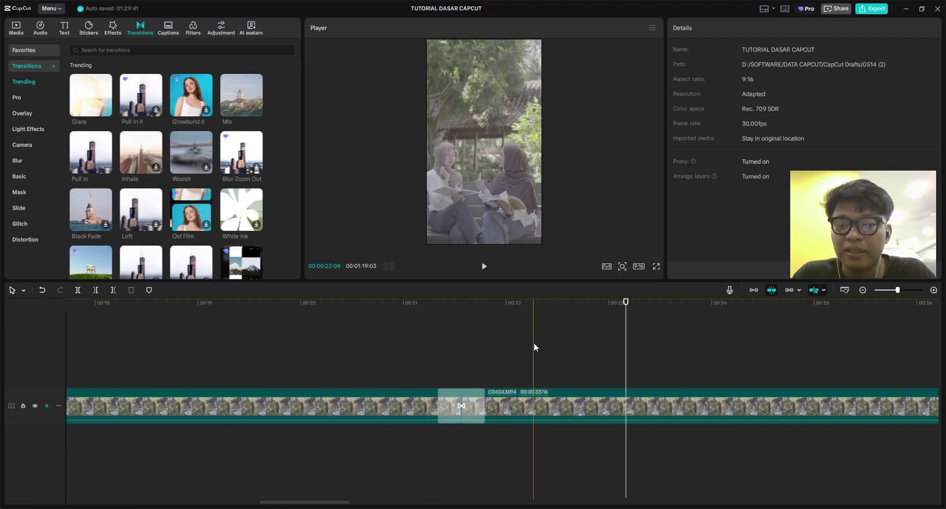
# Delete the Mix transition from the join and play across the bare cut.
pyautogui.click(466, 403)
pyautogui.press('Delete')
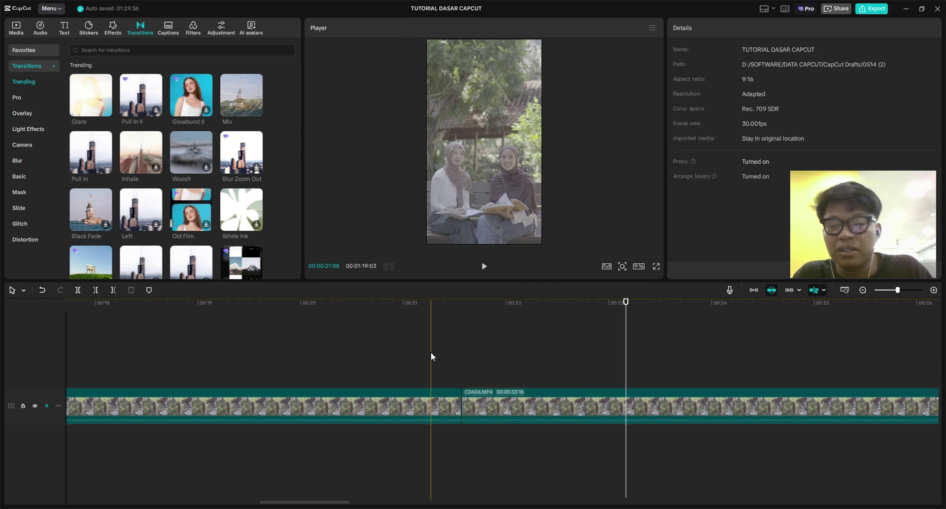
pyautogui.press('space')
pyautogui.press('space')
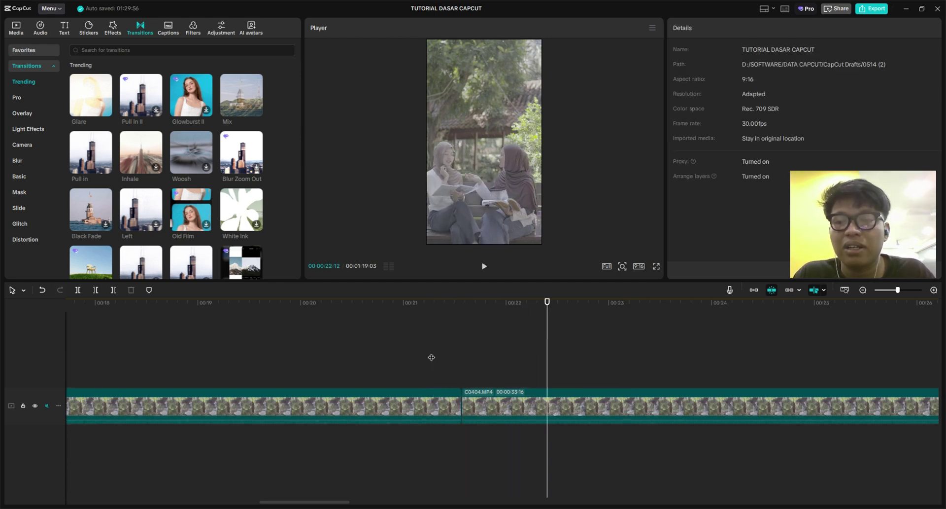
pyautogui.scroll(-2, 400, 366)
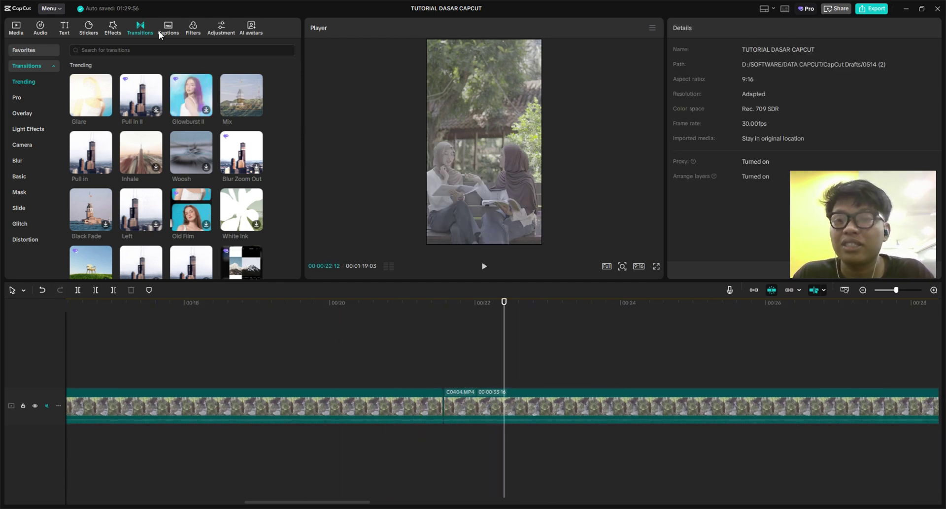
# Open the featured filters library and bring the footage before the join into view on the timeline.
pyautogui.click(194, 30)
pyautogui.scroll(-3, 495, 339)
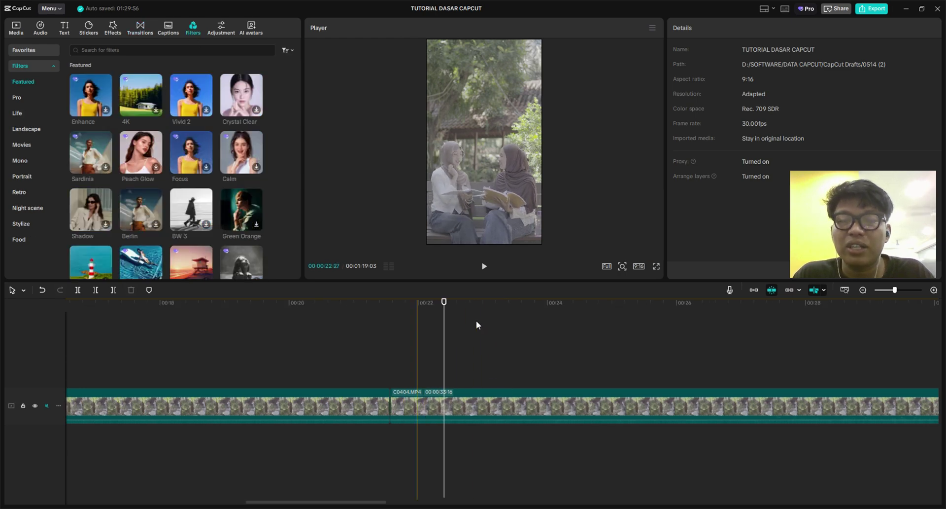
pyautogui.scroll(-3, 323, 334)
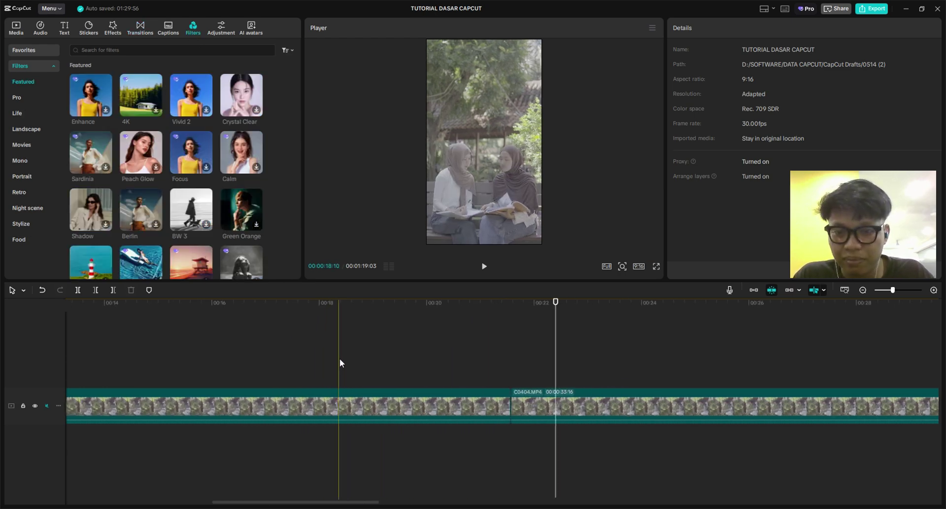
# Add the 4K filter above the footage so that it starts just before the join.
pyautogui.click(511, 317)
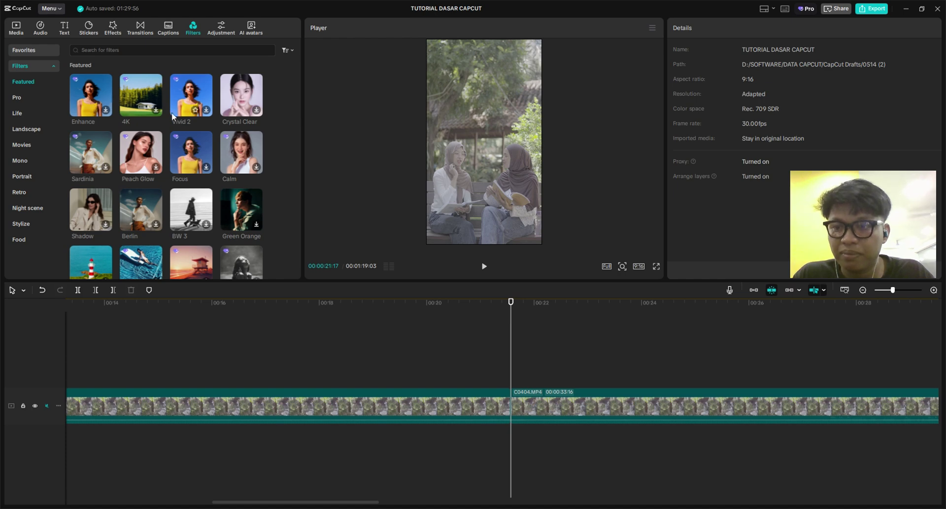
pyautogui.hscroll(3, 386, 363)
pyautogui.hscroll(-5, 291, 347)
pyautogui.hscroll(1, 536, 394)
pyautogui.hscroll(5, 536, 391)
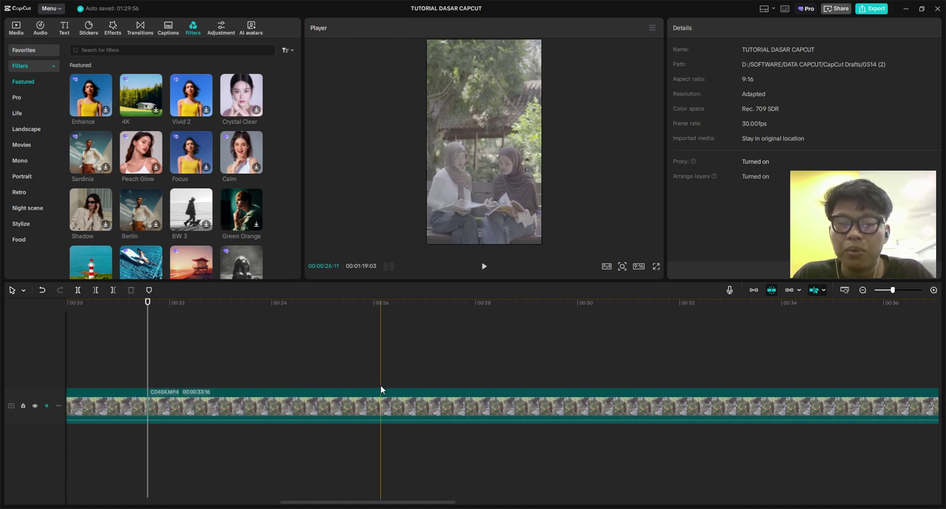
pyautogui.hscroll(-5, 380, 384)
pyautogui.scroll(1, 279, 365)
pyautogui.scroll(1, 397, 323)
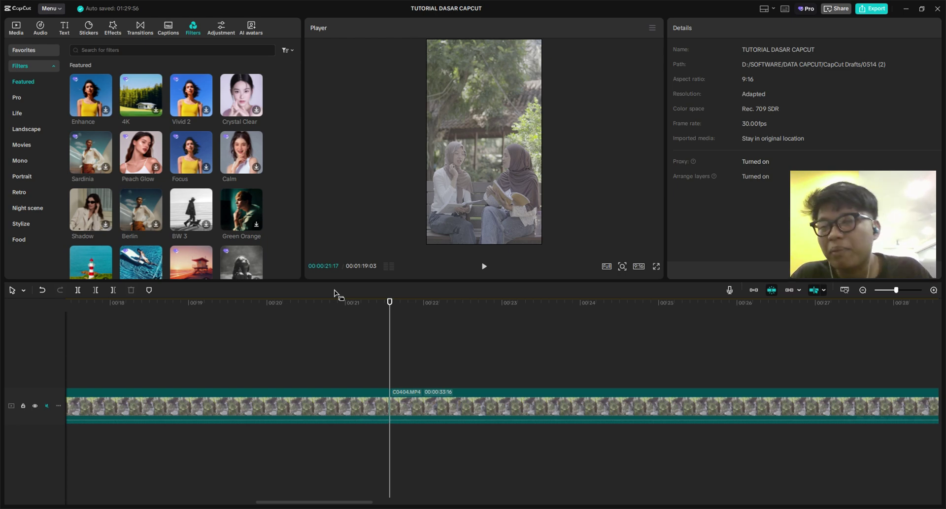
pyautogui.moveTo(149, 88); pyautogui.dragTo(368, 366)
pyautogui.click(355, 345)
# Compare the picture before and under the 4K filter and show the filter's parameters.
pyautogui.scroll(1, 410, 362)
pyautogui.scroll(1, 410, 365)
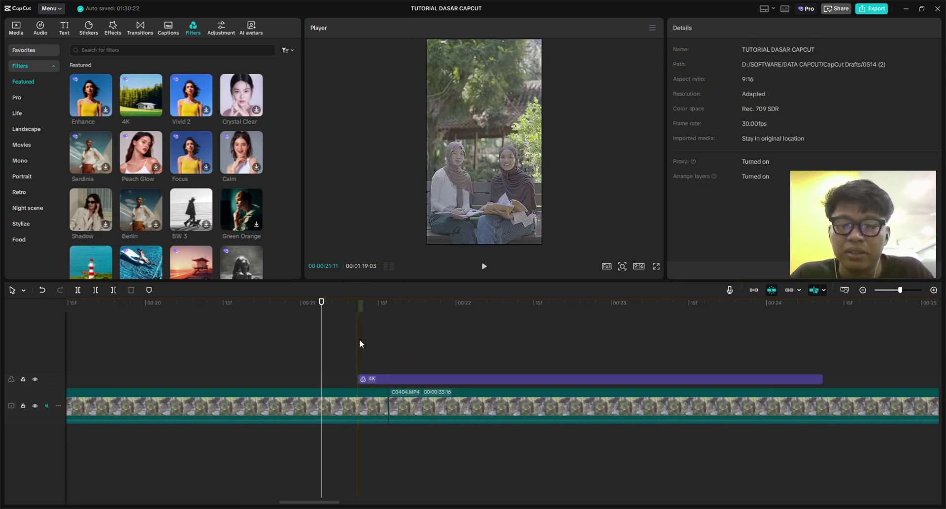
pyautogui.click(359, 338)
pyautogui.click(394, 340)
pyautogui.scroll(-1, 446, 341)
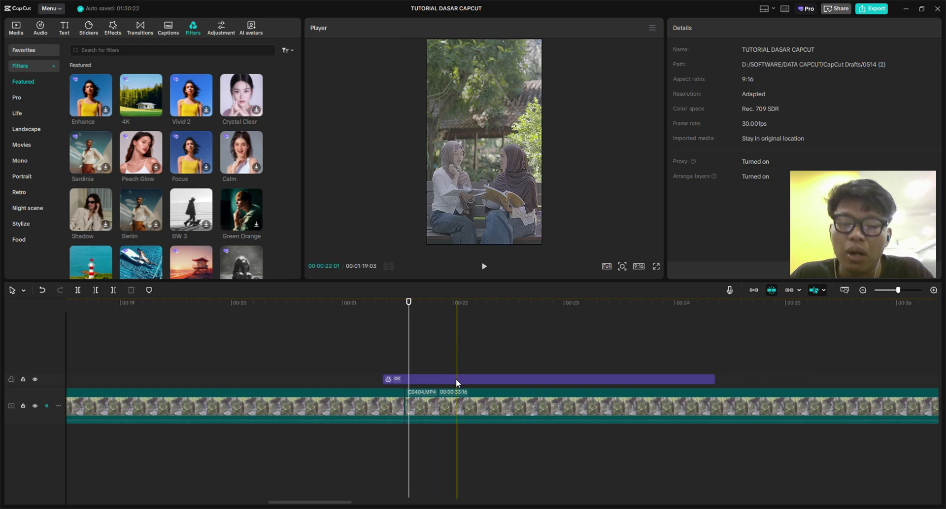
pyautogui.click(456, 378)
pyautogui.scroll(-1, 375, 351)
pyautogui.scroll(1, 402, 346)
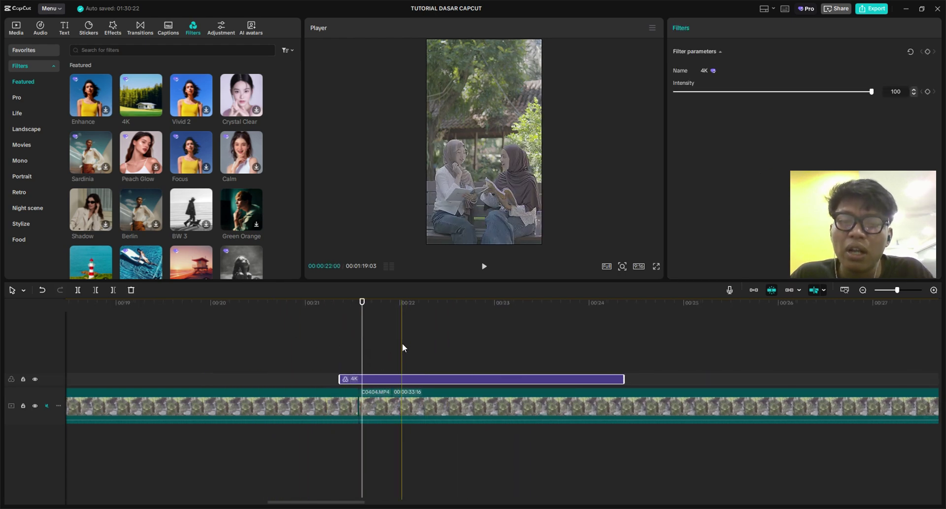
pyautogui.hscroll(2, 363, 347)
pyautogui.scroll(3, 311, 348)
pyautogui.click(433, 338)
pyautogui.scroll(1, 431, 337)
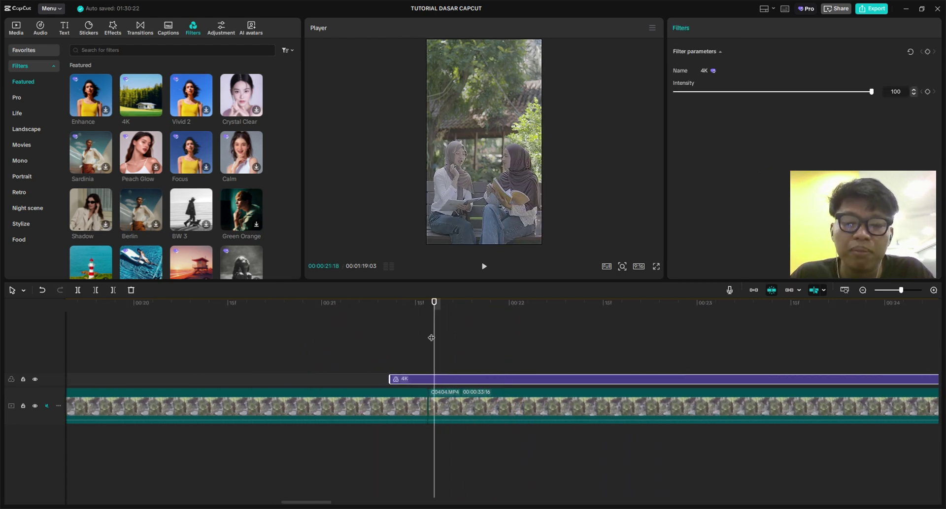
# Delete the 4K filter and add the Focus filter in its place, starting just before the join.
pyautogui.click(422, 374)
pyautogui.click(460, 382)
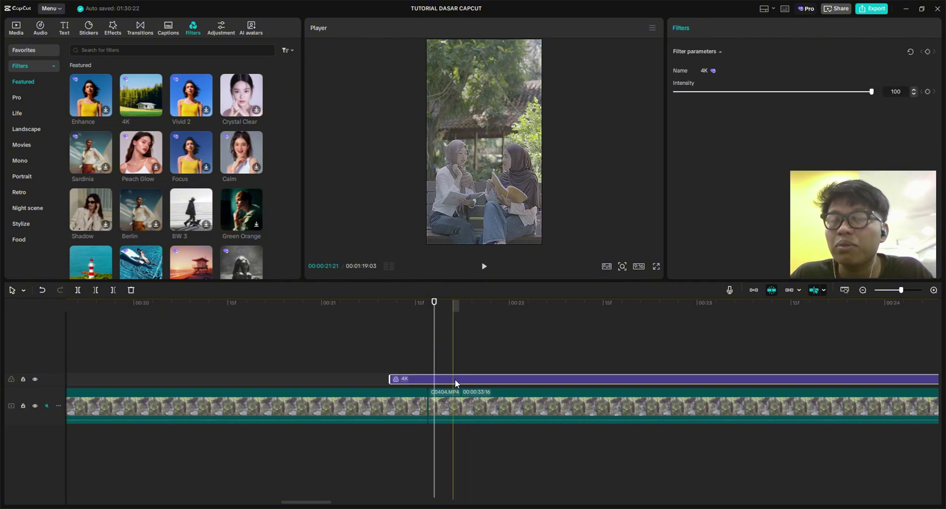
pyautogui.press('Delete')
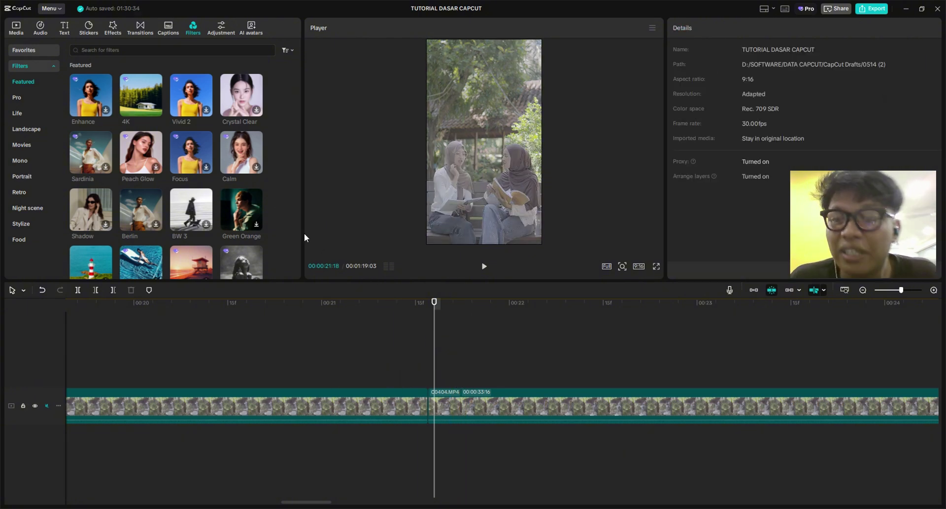
pyautogui.moveTo(179, 171); pyautogui.dragTo(439, 378)
pyautogui.click(402, 345)
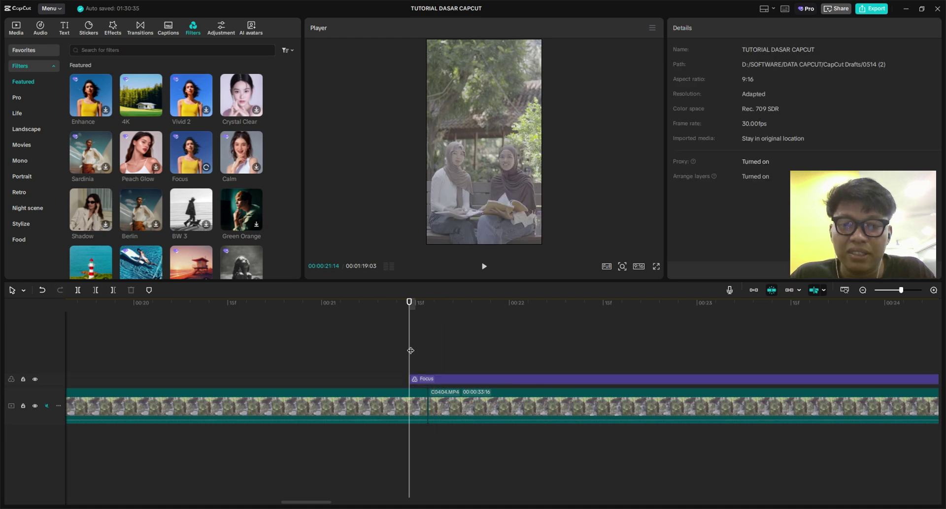
# Play and scrub the footage across the start of the Focus filter to compare the picture with and without it.
pyautogui.press('space')
pyautogui.scroll(-2, 524, 356)
pyautogui.click(275, 379)
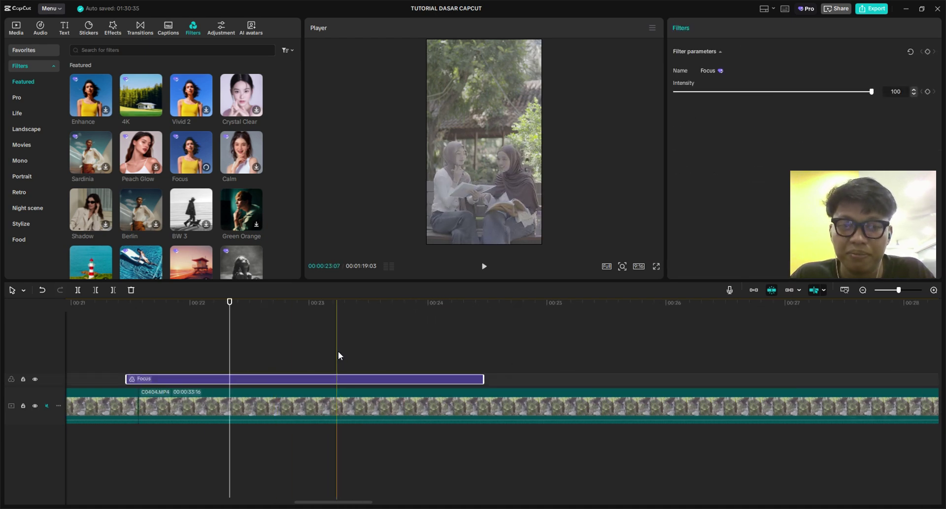
pyautogui.scroll(-2, 306, 349)
pyautogui.hscroll(-2, 434, 349)
pyautogui.click(451, 352)
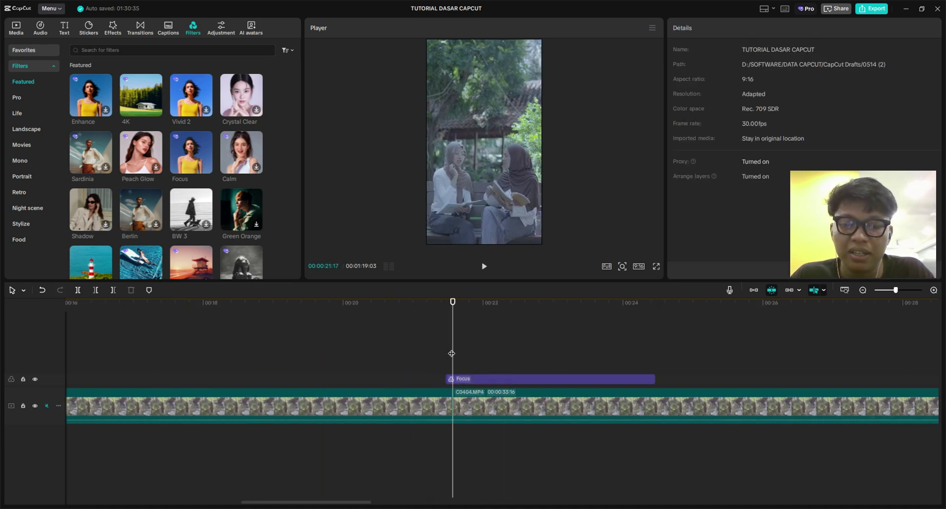
pyautogui.scroll(2, 442, 340)
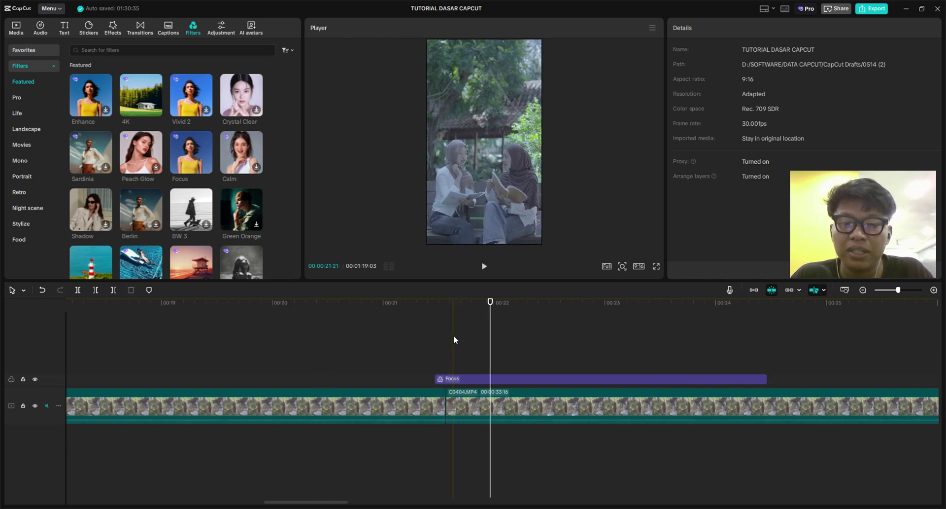
pyautogui.click(439, 329)
pyautogui.hscroll(2, 439, 324)
pyautogui.scroll(-2, 433, 329)
pyautogui.click(434, 329)
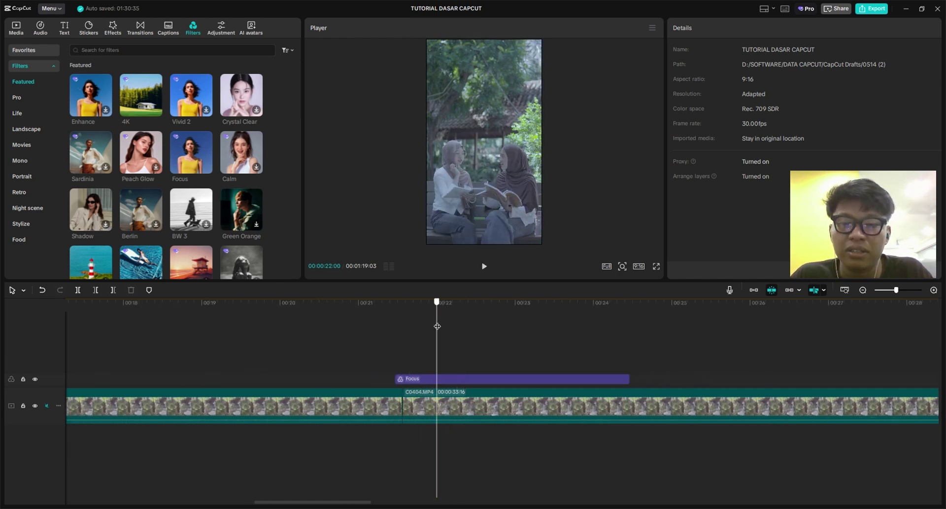
pyautogui.click(478, 302)
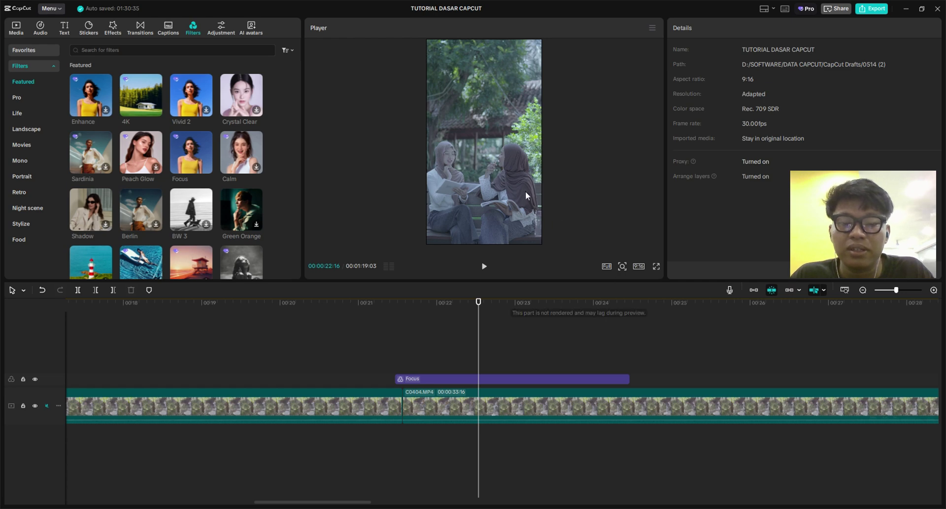
# Examine the Focus filter's effect on both women's faces up close in the enlarged preview.
pyautogui.scroll(-1, 503, 211)
pyautogui.scroll(3, 504, 212)
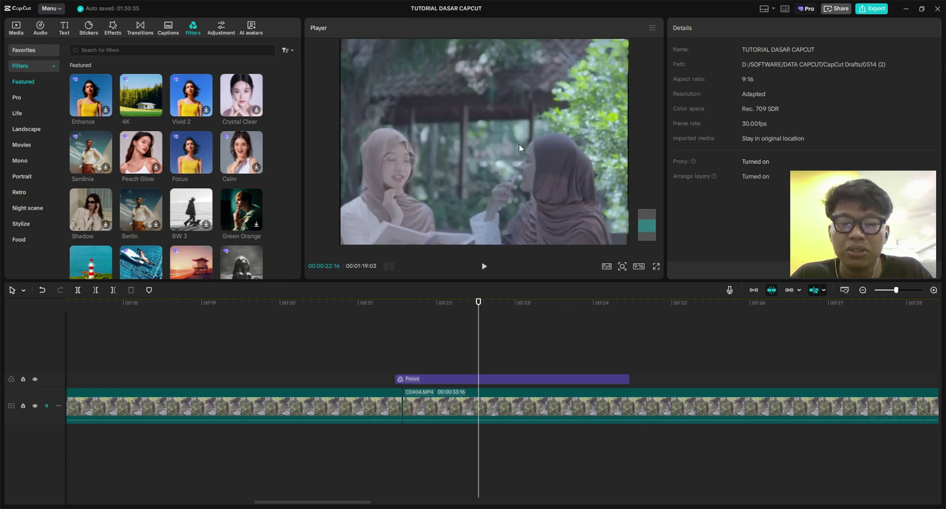
pyautogui.scroll(-2, 504, 146)
pyautogui.scroll(3, 497, 120)
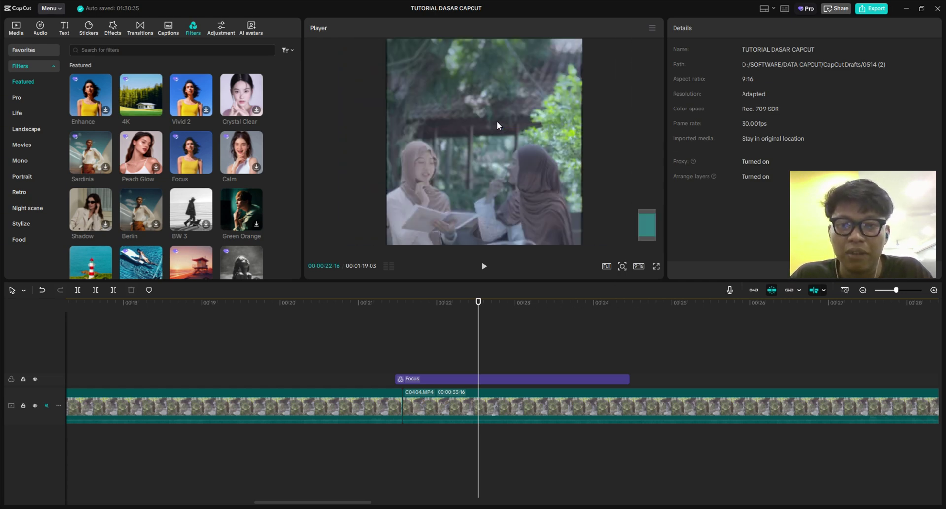
pyautogui.scroll(-2, 522, 105)
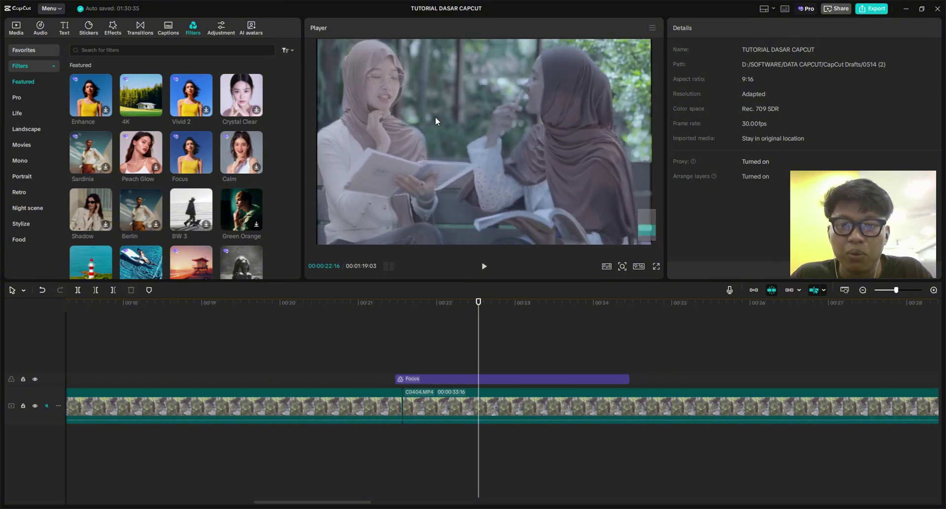
pyautogui.scroll(2, 491, 224)
pyautogui.scroll(-2, 427, 162)
pyautogui.scroll(3, 373, 169)
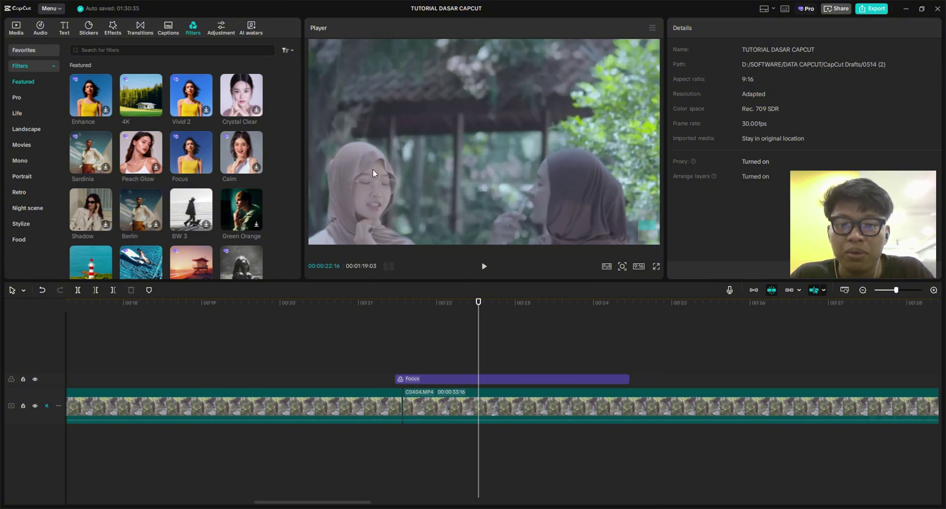
pyautogui.scroll(4, 433, 85)
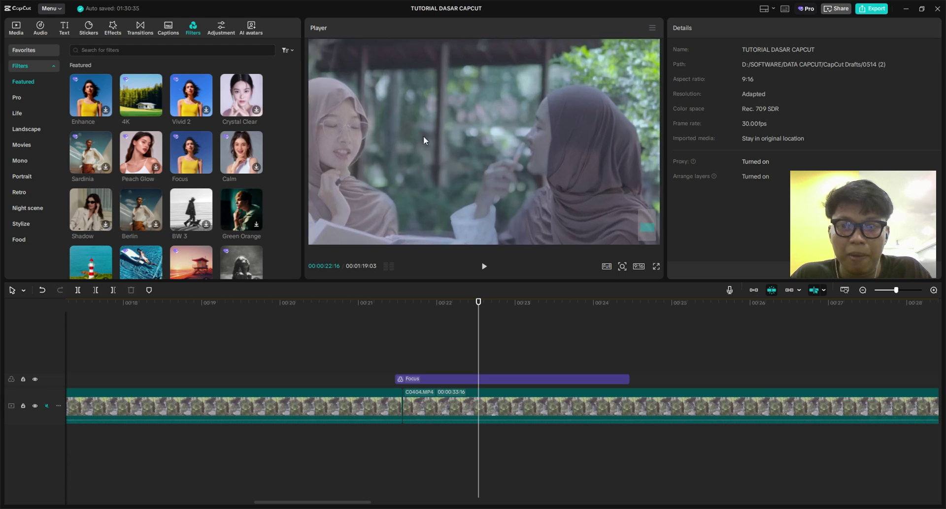
pyautogui.moveTo(340, 143); pyautogui.dragTo(406, 182)
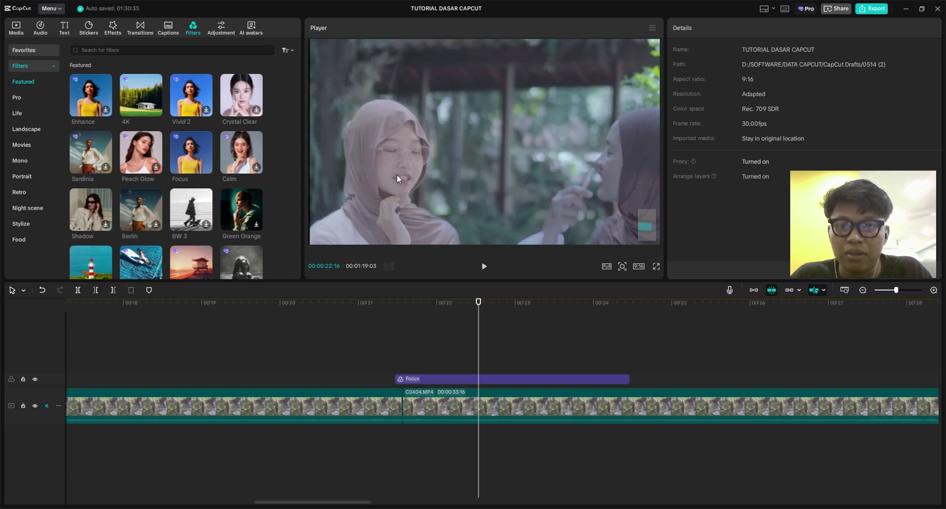
pyautogui.scroll(-3, 420, 162)
pyautogui.scroll(2, 469, 152)
pyautogui.scroll(-1, 481, 149)
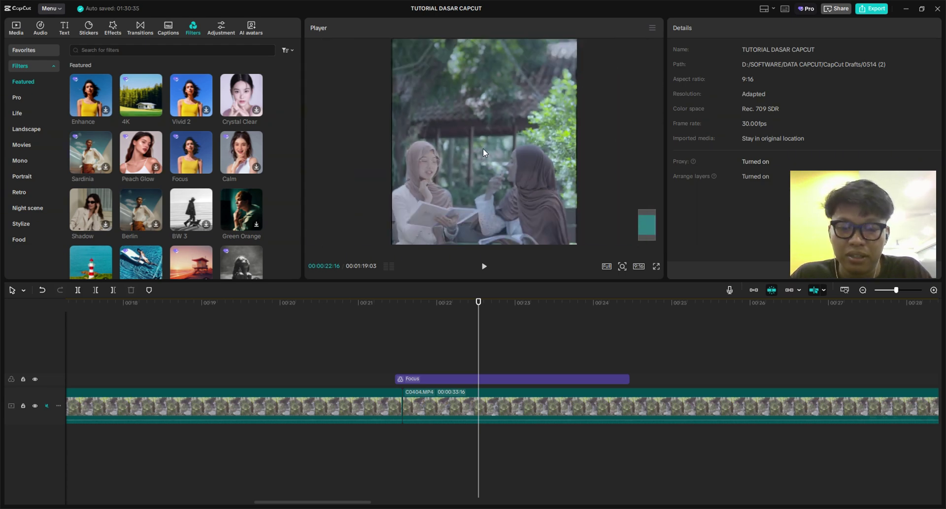
pyautogui.scroll(-1, 483, 148)
# Play the footage from before the Focus filter into it and show the filter's parameters.
pyautogui.click(380, 347)
pyautogui.press('space')
pyautogui.scroll(-1, 533, 336)
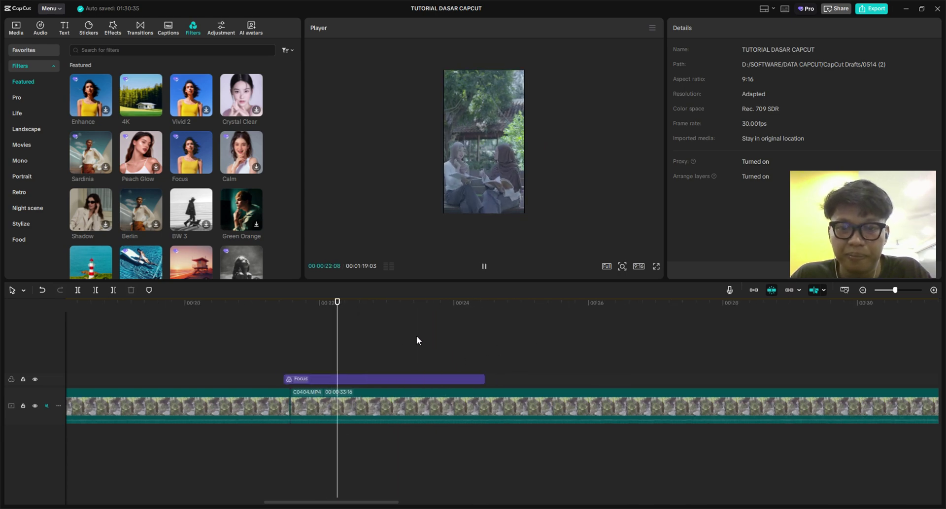
pyautogui.click(326, 356)
pyautogui.click(365, 378)
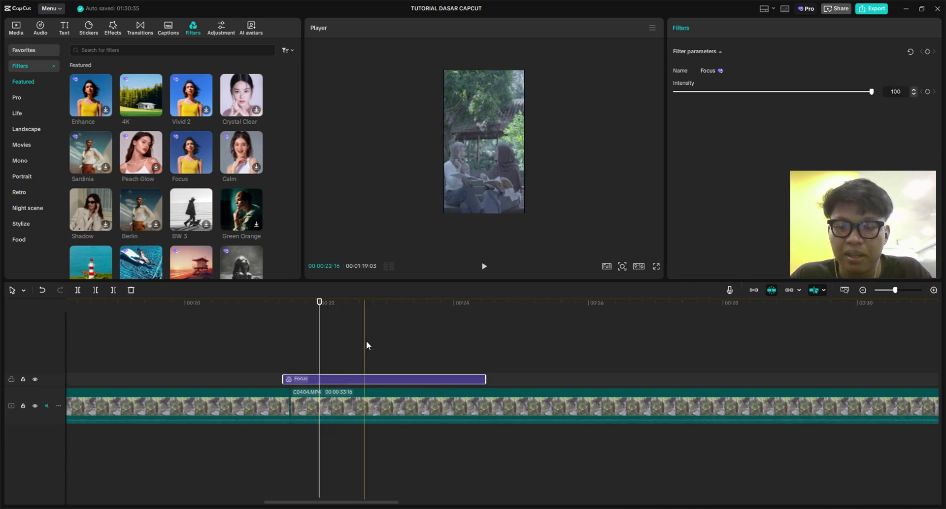
# Add a custom adjustment layer above the Focus filter near the join.
pyautogui.click(220, 31)
pyautogui.click(628, 345)
pyautogui.moveTo(90, 66); pyautogui.dragTo(280, 363)
pyautogui.click(283, 321)
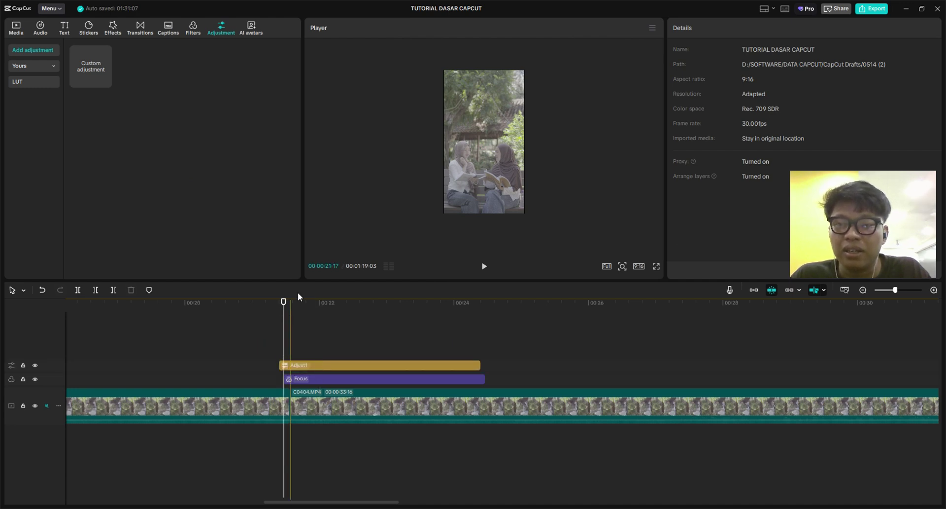
# Shift the adjustment layer so that its start lines up with the start of the Focus filter.
pyautogui.scroll(5, 294, 327)
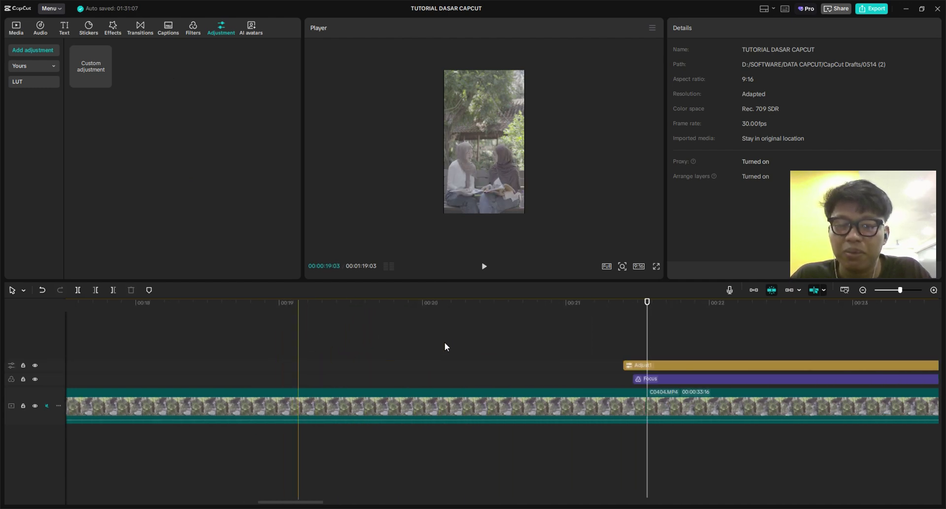
pyautogui.scroll(1, 445, 347)
pyautogui.moveTo(664, 365); pyautogui.dragTo(676, 364)
pyautogui.click(612, 317)
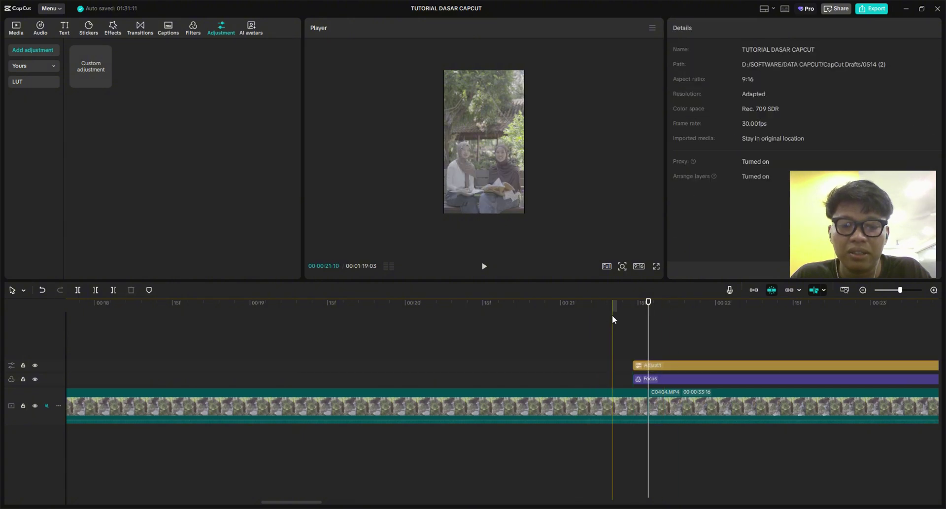
# Move the adjustment layer and the Focus filter together so that both start exactly at the join.
pyautogui.scroll(-2, 489, 320)
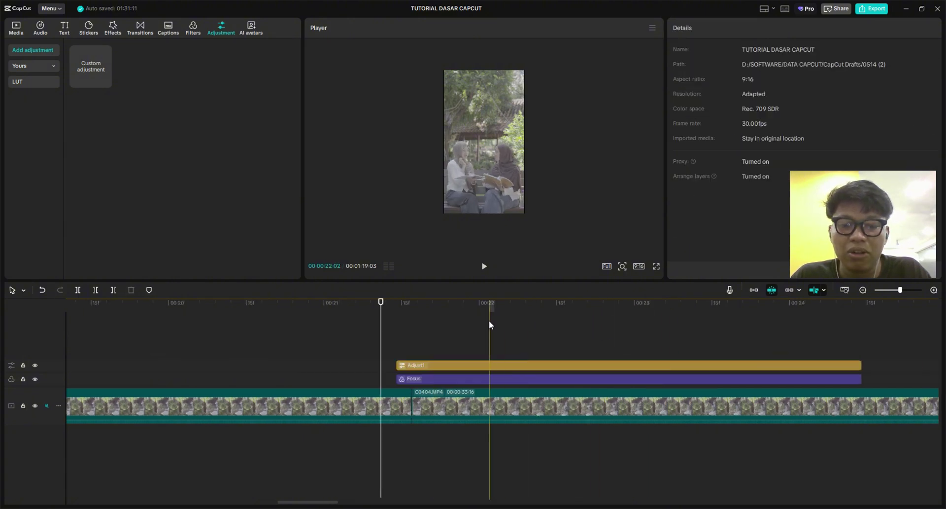
pyautogui.click(385, 326)
pyautogui.hscroll(2, 260, 320)
pyautogui.scroll(2, 247, 343)
pyautogui.moveTo(247, 343); pyautogui.dragTo(362, 379)
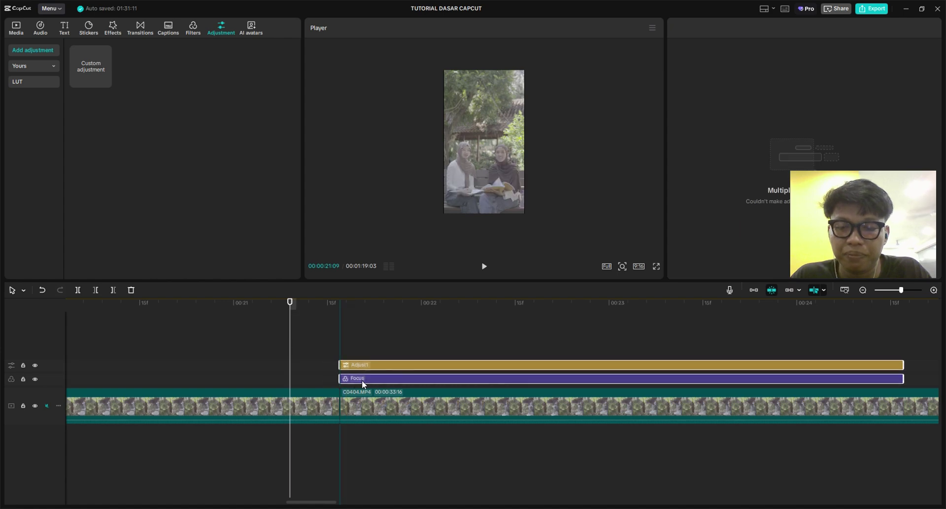
pyautogui.click(333, 338)
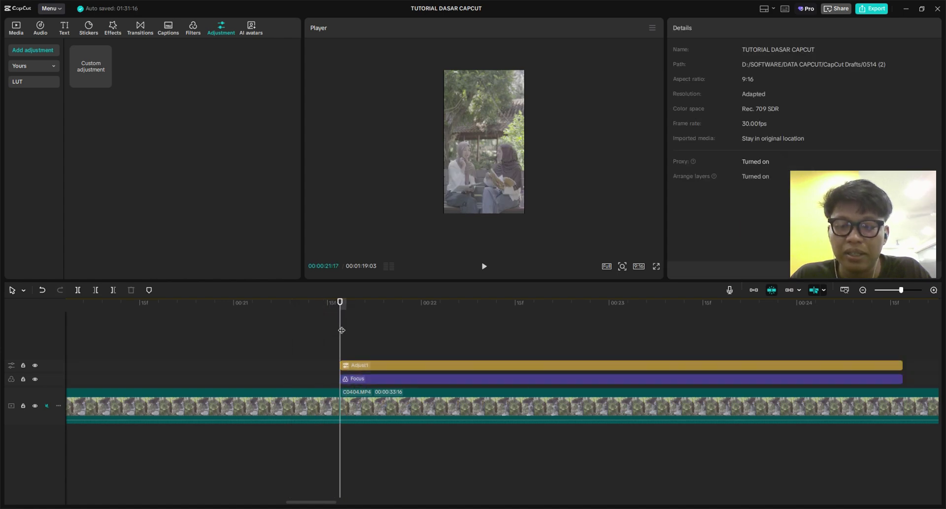
# With the playhead at 00:00:22:05, look through the adjustment layer's basic settings down to the Effects sliders.
pyautogui.hscroll(3, 307, 333)
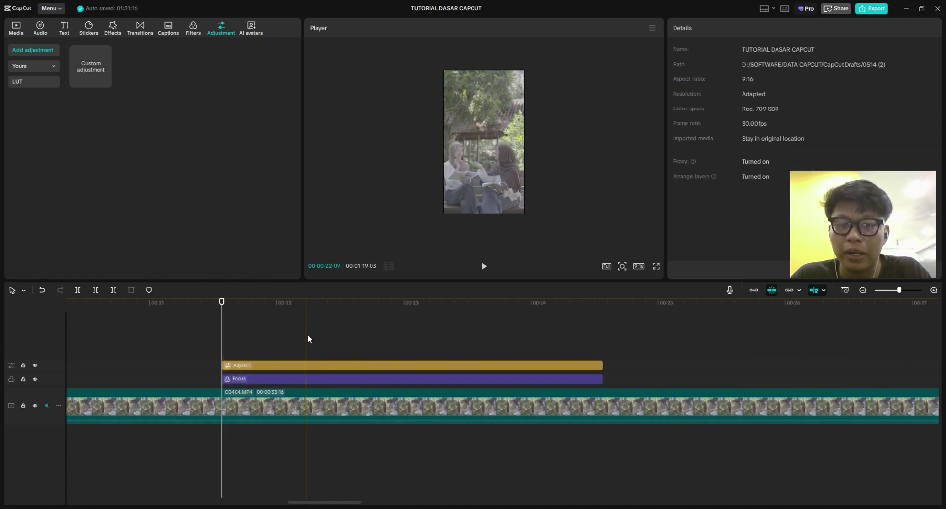
pyautogui.click(183, 340)
pyautogui.hscroll(-3, 182, 339)
pyautogui.scroll(-1, 337, 351)
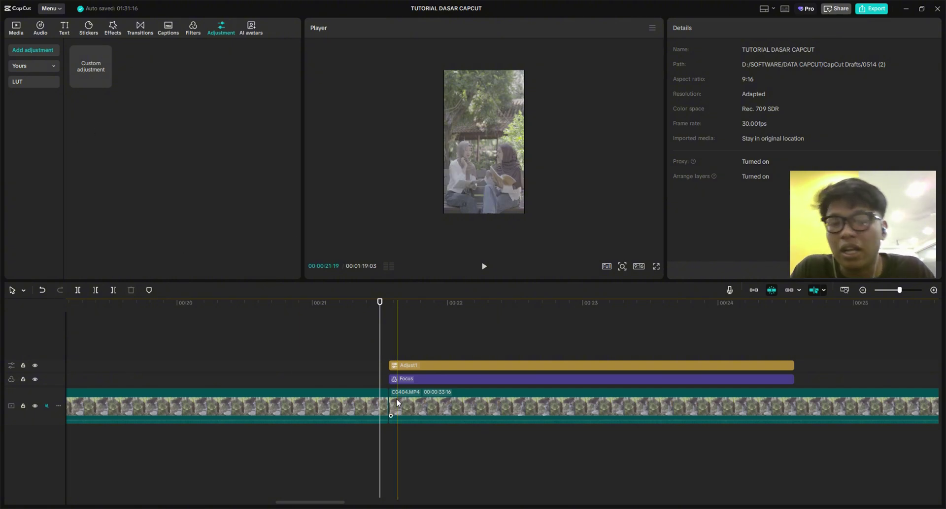
pyautogui.scroll(1, 392, 344)
pyautogui.click(490, 366)
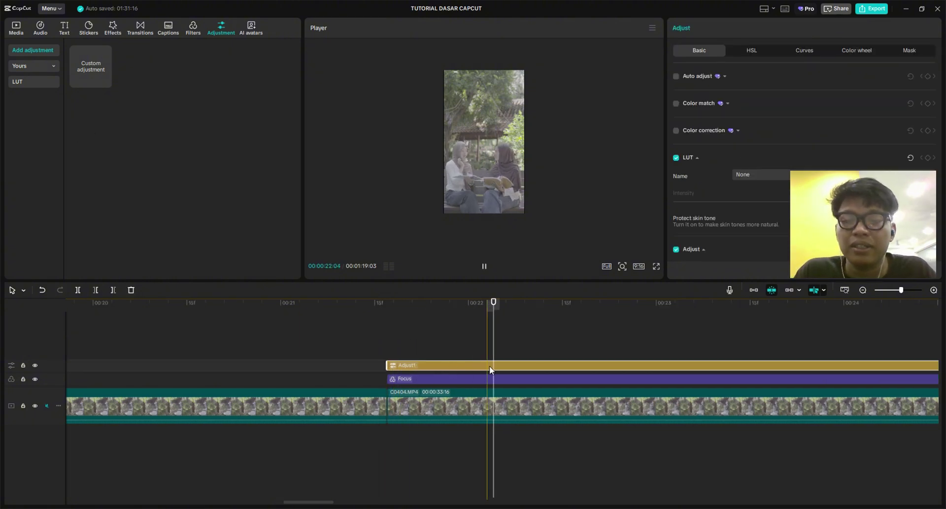
pyautogui.click(457, 302)
pyautogui.moveTo(458, 301); pyautogui.dragTo(500, 302)
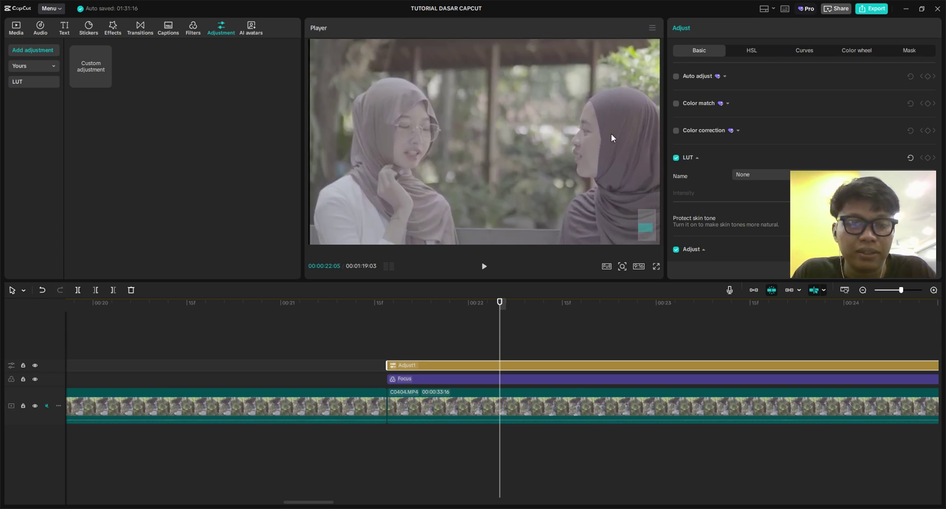
pyautogui.scroll(-3, 707, 173)
pyautogui.scroll(-6, 707, 173)
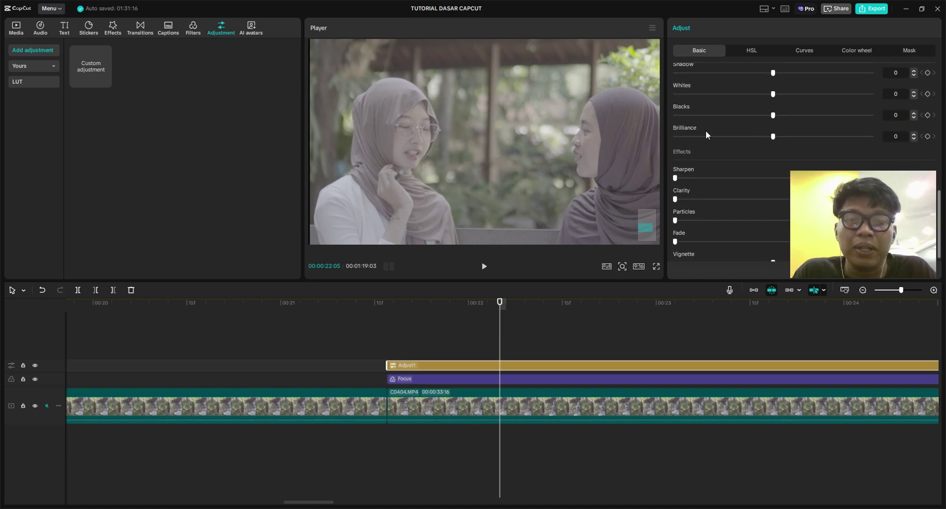
# Set the adjustment layer's saturation to 27.
pyautogui.scroll(1, 765, 162)
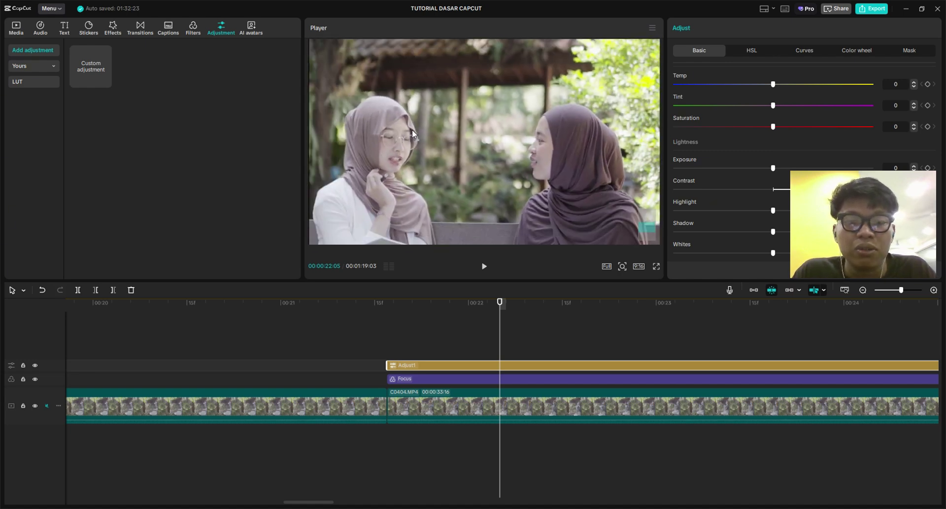
pyautogui.moveTo(773, 127); pyautogui.dragTo(826, 131)
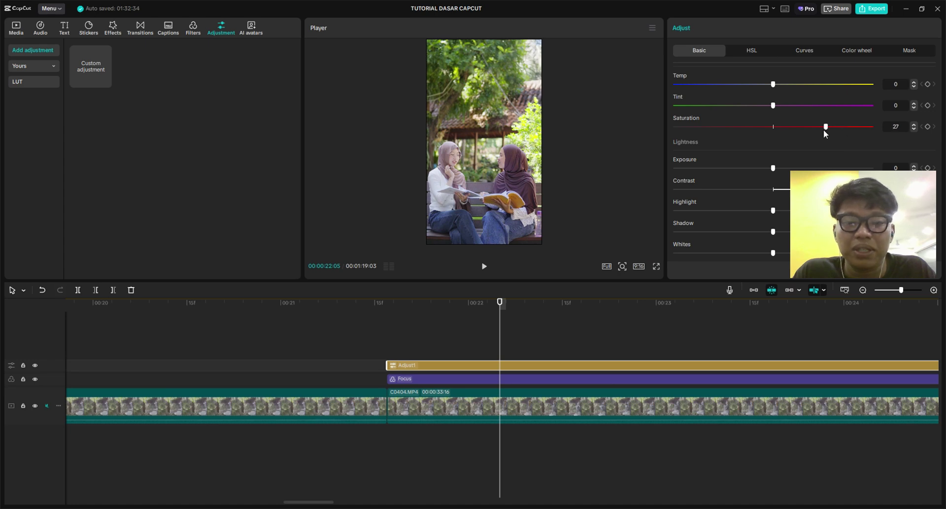
# Compare the picture around 00:00:21:25 with the Focus filter track hidden and shown, and delete the Focus filter.
pyautogui.click(419, 377)
pyautogui.scroll(1, 409, 377)
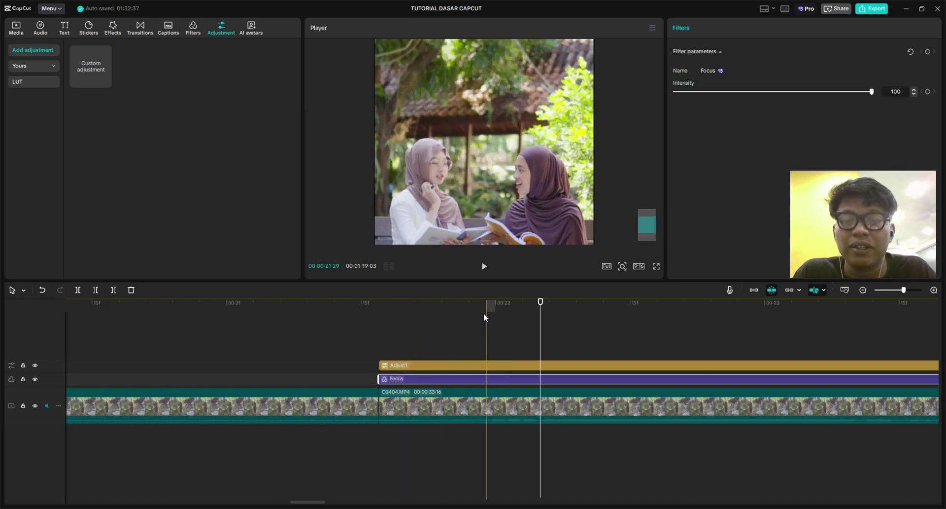
pyautogui.moveTo(469, 310); pyautogui.dragTo(449, 312)
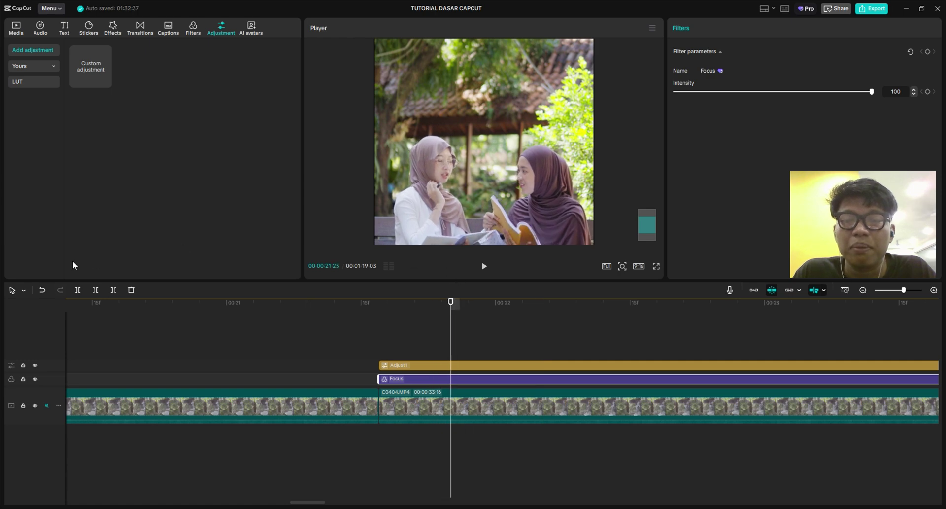
pyautogui.click(35, 378)
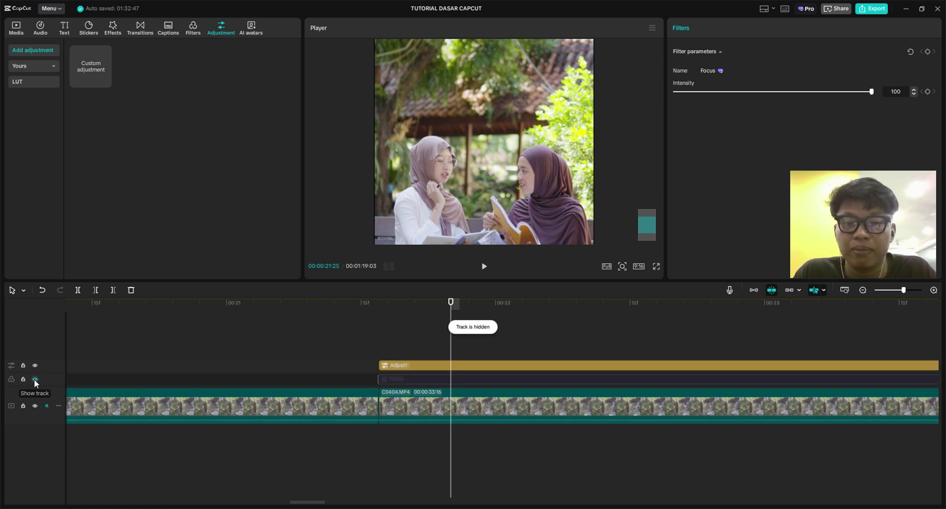
pyautogui.click(35, 378)
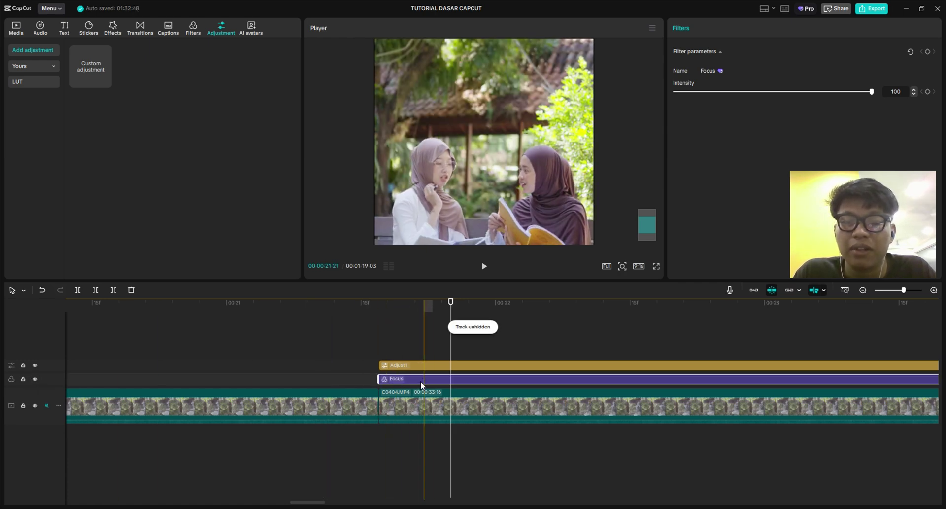
pyautogui.press('Delete')
# Add the 4K filter above the adjustment layer, starting at the join, and preview the picture from 00:00:21:21.
pyautogui.click(193, 28)
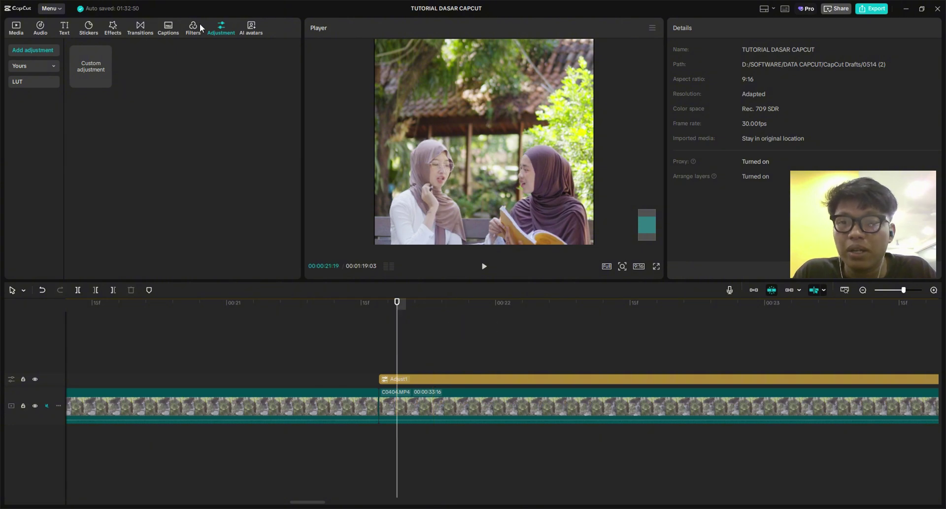
pyautogui.moveTo(132, 97); pyautogui.dragTo(378, 359)
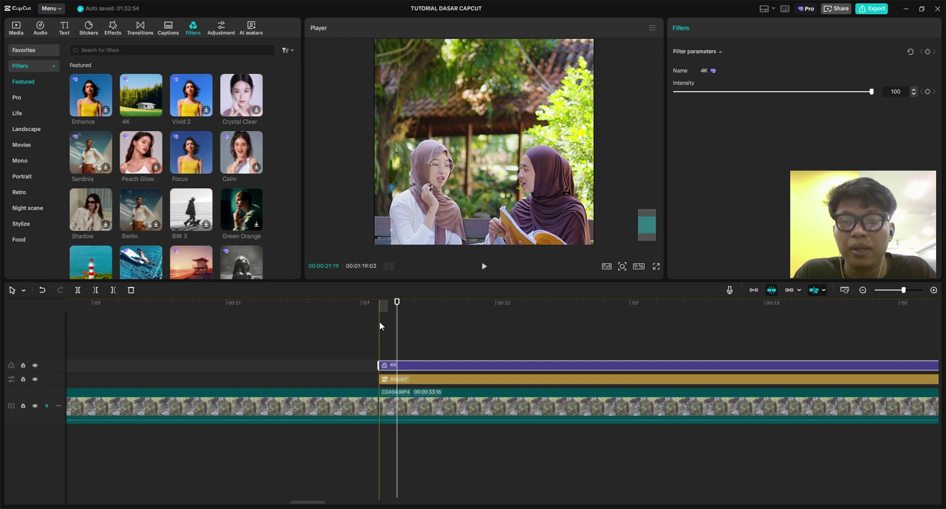
pyautogui.click(380, 321)
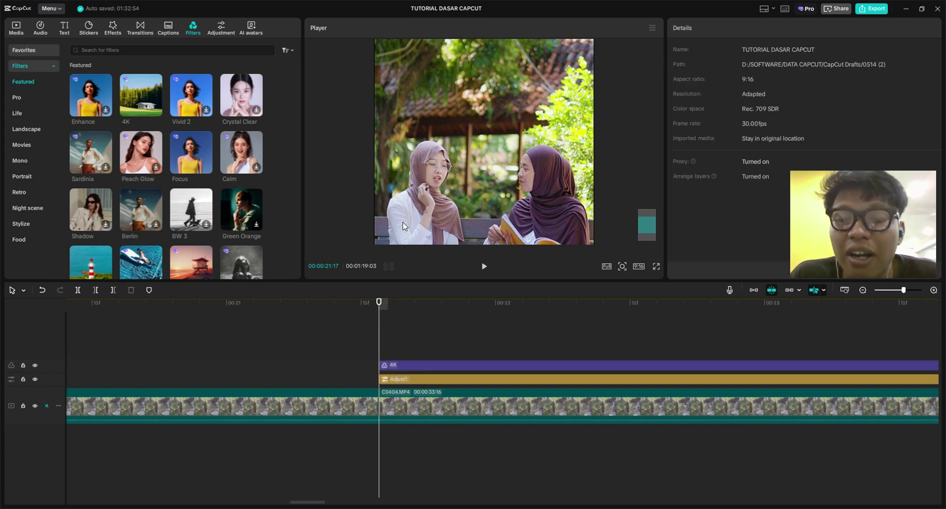
pyautogui.click(397, 311)
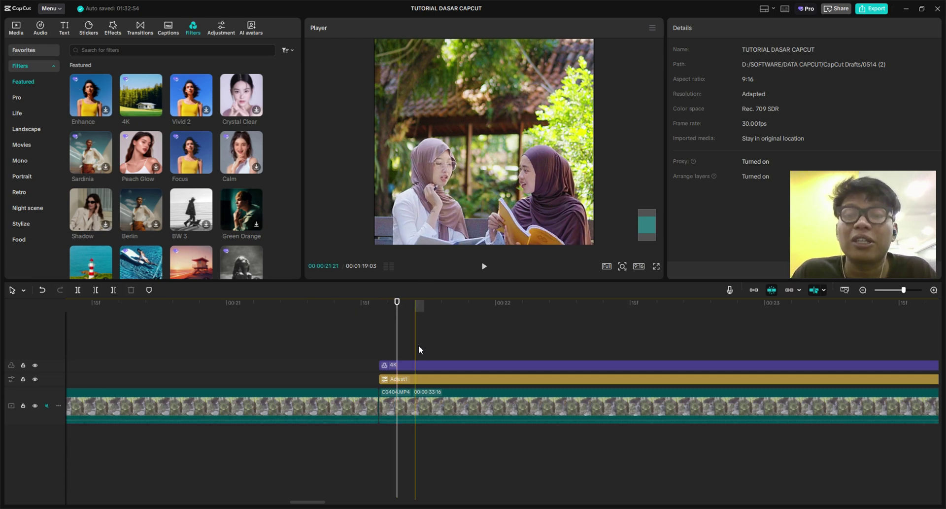
pyautogui.press('space')
pyautogui.press('space')
# Delete the 4K filter and play the clip with only the adjustment layer applied.
pyautogui.scroll(-1, 522, 366)
pyautogui.click(524, 365)
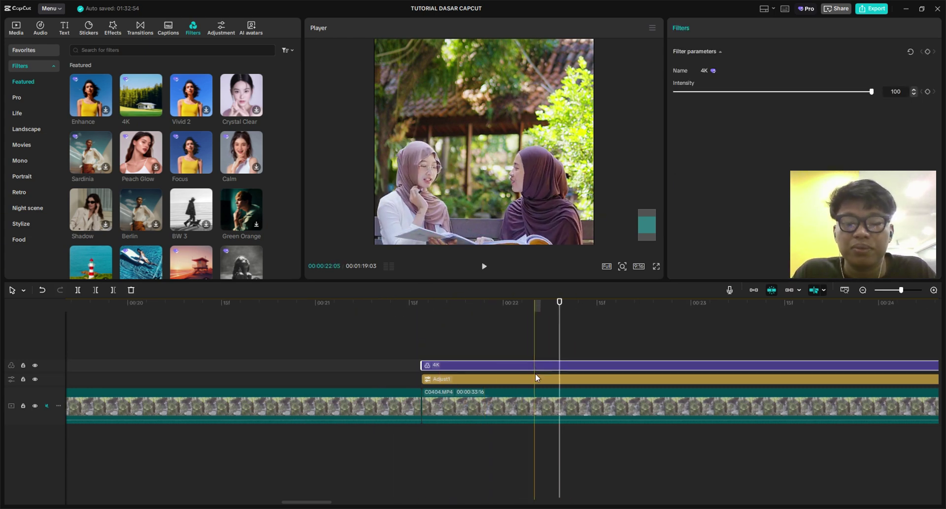
pyautogui.press('Delete')
pyautogui.press('space')
pyautogui.press('space')
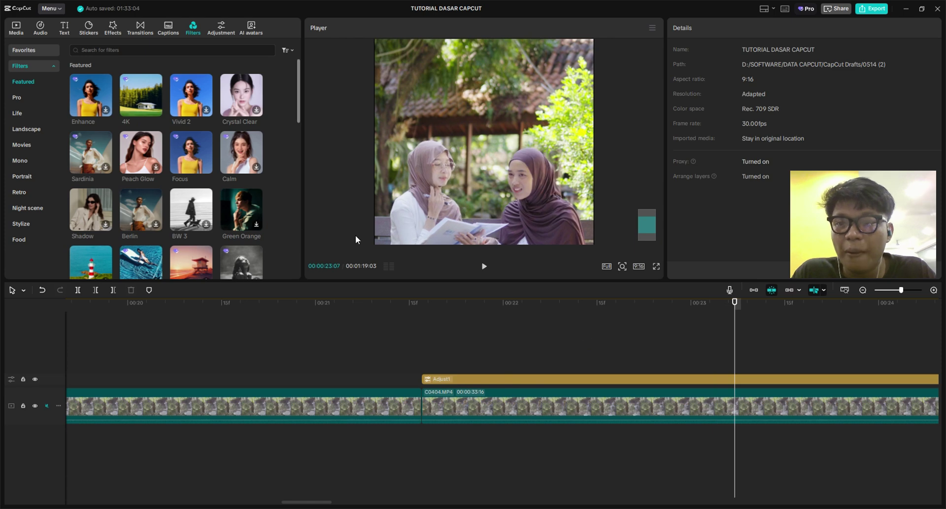
# Add the Vlog music track Urban Village beneath the C0404.MP4 clips, starting just before the join.
pyautogui.scroll(-4, 468, 344)
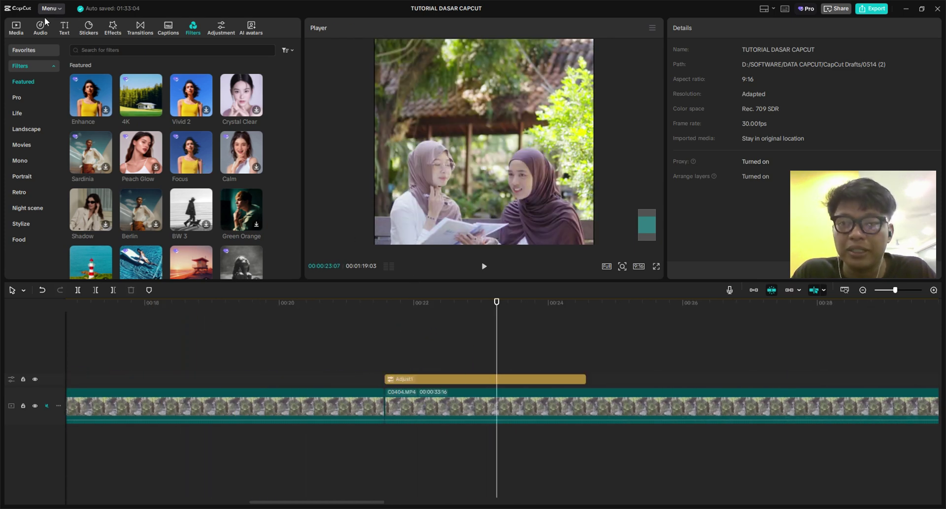
pyautogui.click(15, 27)
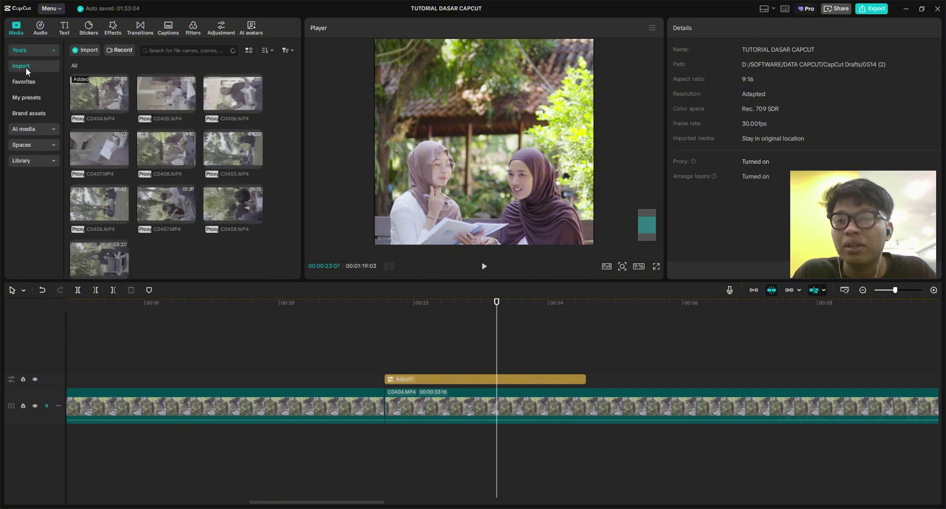
pyautogui.click(40, 27)
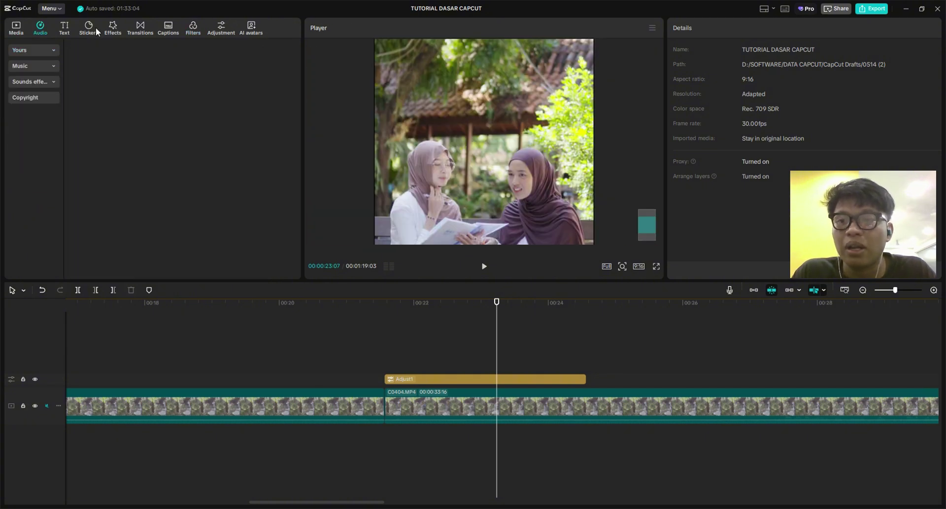
pyautogui.scroll(1, 410, 366)
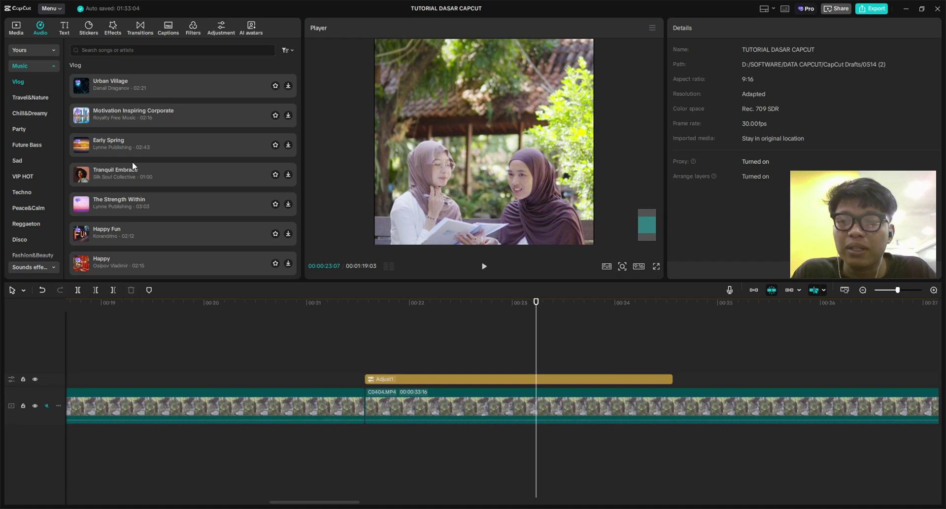
pyautogui.moveTo(111, 85); pyautogui.dragTo(346, 427)
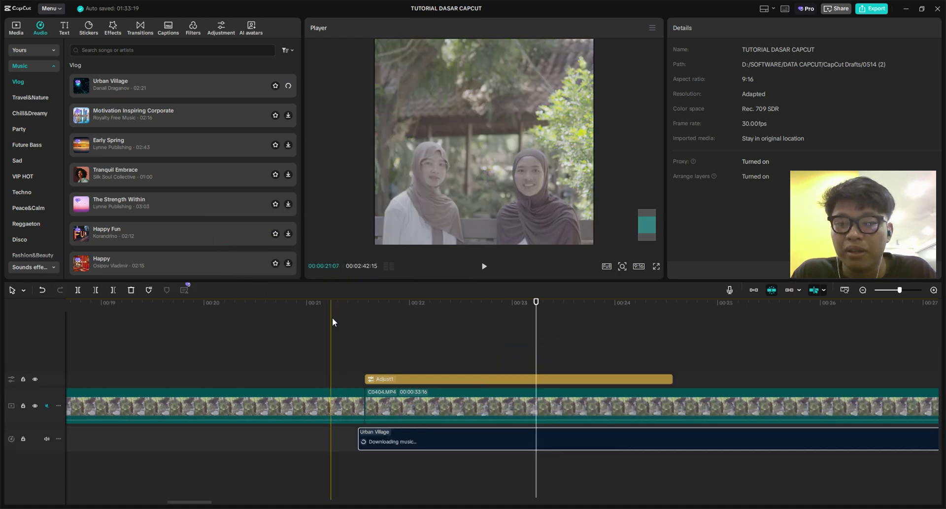
pyautogui.click(352, 330)
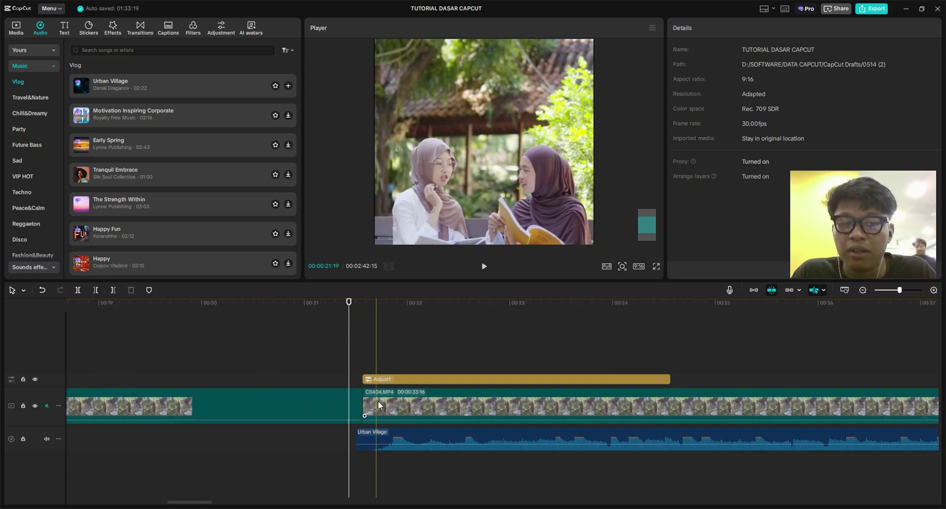
# Shift the Urban Village music earlier so that it starts about two seconds before the join.
pyautogui.scroll(-2, 490, 422)
pyautogui.moveTo(485, 436); pyautogui.dragTo(351, 436)
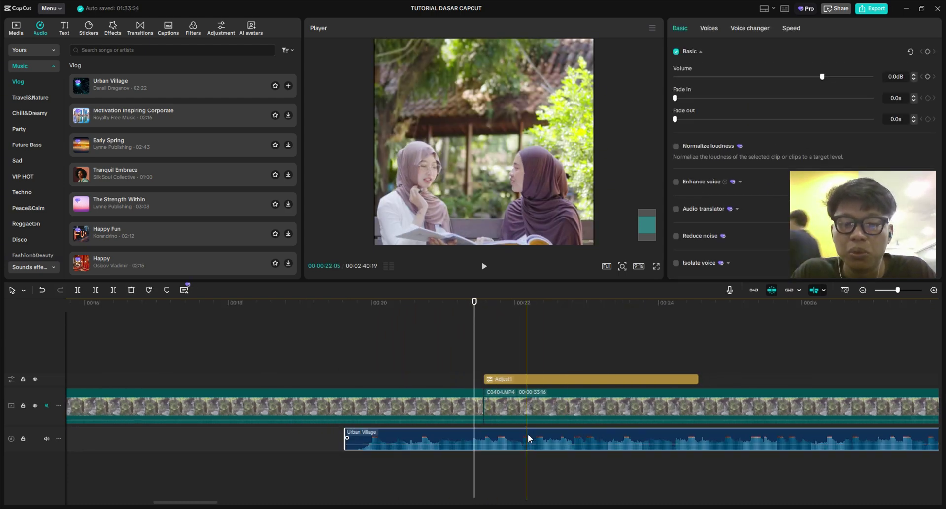
pyautogui.click(404, 349)
pyautogui.scroll(-4, 352, 358)
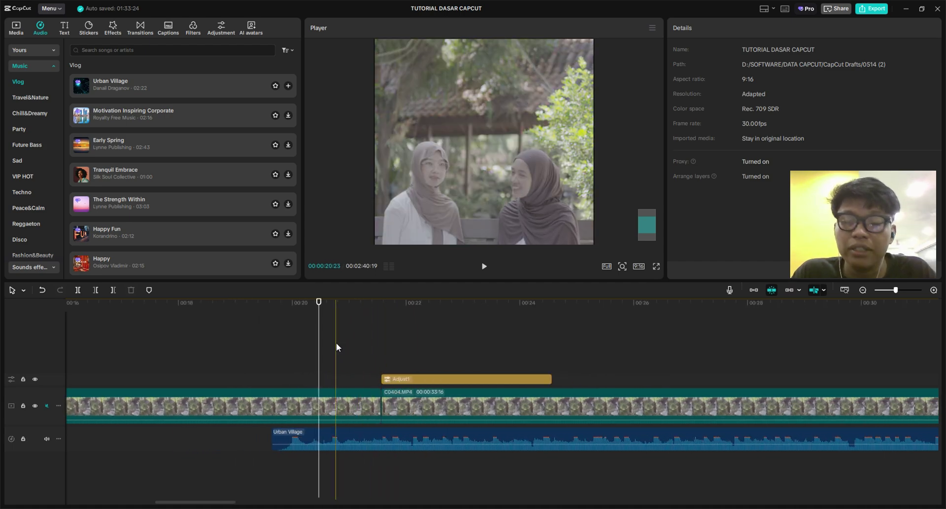
pyautogui.scroll(3, 376, 363)
pyautogui.scroll(-2, 364, 364)
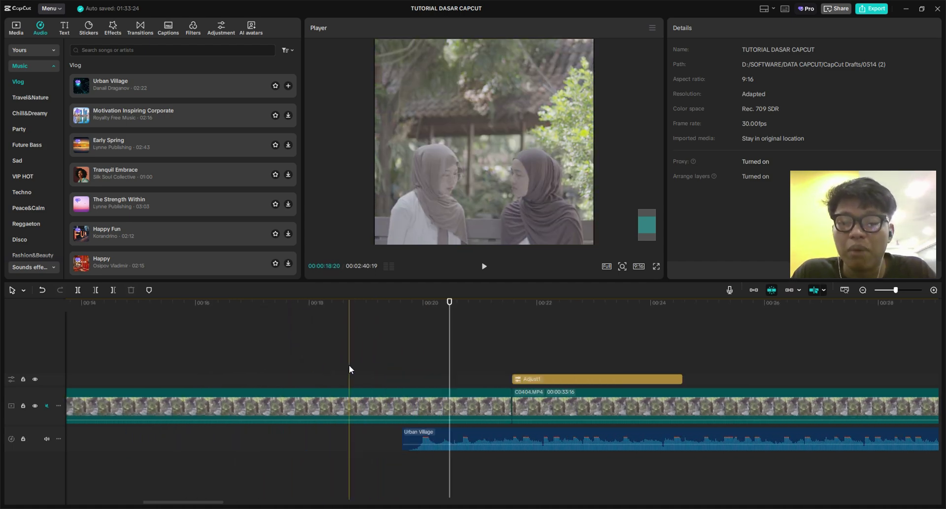
pyautogui.scroll(2, 340, 359)
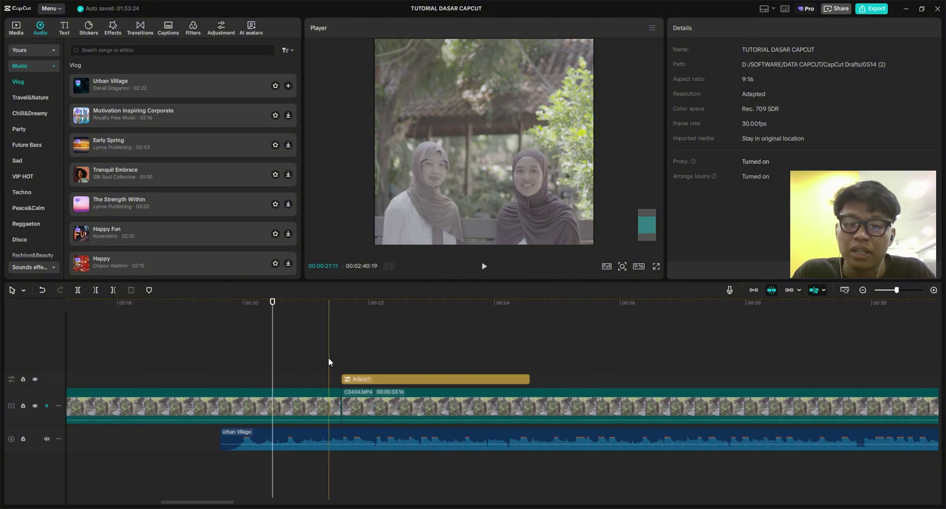
pyautogui.scroll(2, 326, 356)
pyautogui.hscroll(-3, 337, 352)
pyautogui.hscroll(2, 338, 352)
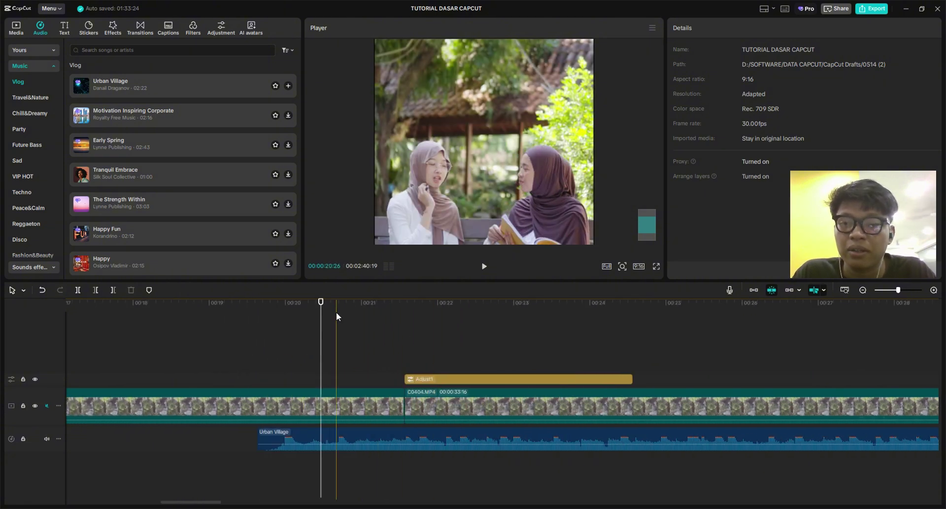
pyautogui.scroll(2, 340, 315)
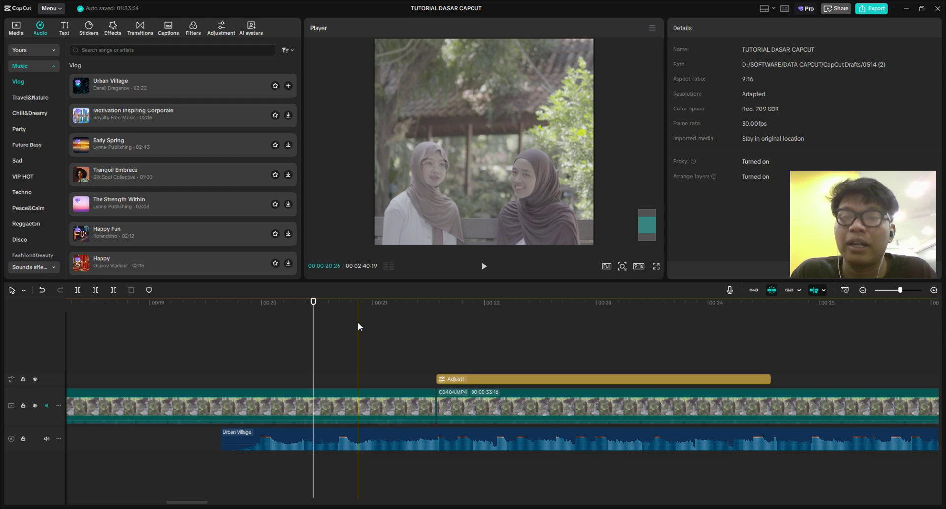
pyautogui.scroll(-1, 390, 333)
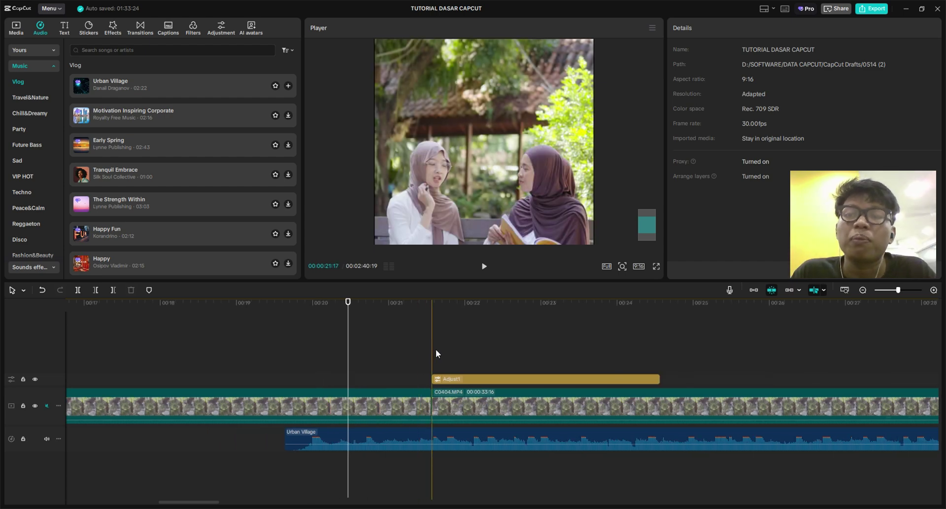
pyautogui.scroll(3, 436, 347)
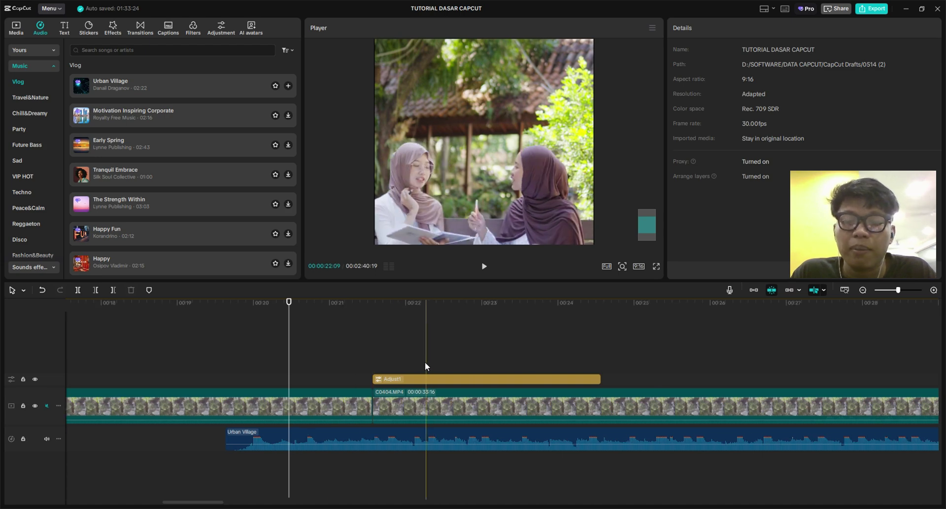
pyautogui.scroll(-1, 427, 351)
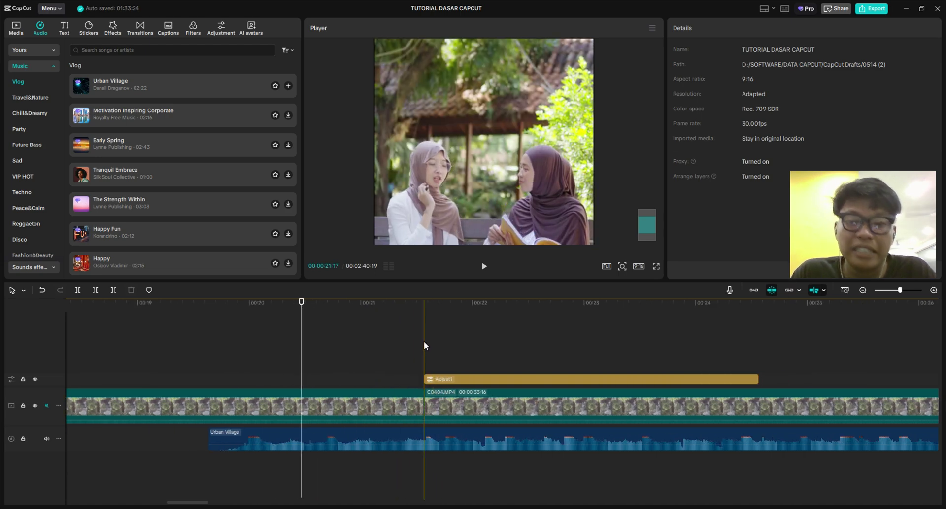
# Play the footage with the music from the join at 00:00:21:17, and return the playhead to just before the join.
pyautogui.click(424, 346)
pyautogui.scroll(2, 424, 345)
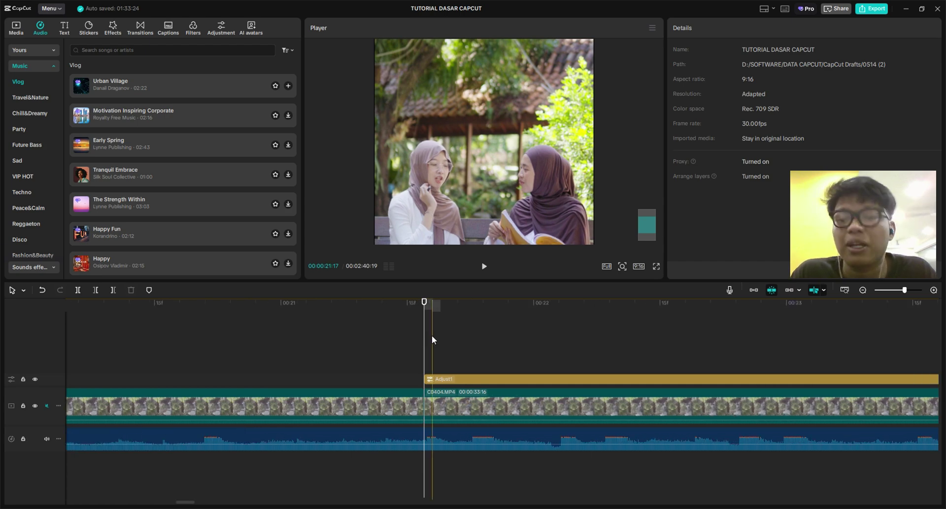
pyautogui.scroll(1, 425, 325)
pyautogui.press('space')
pyautogui.scroll(-3, 415, 316)
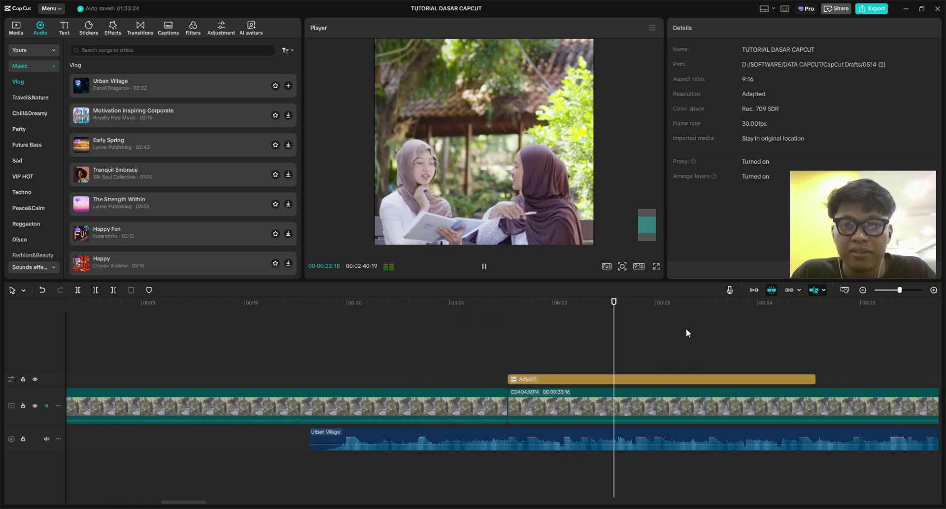
pyautogui.click(445, 345)
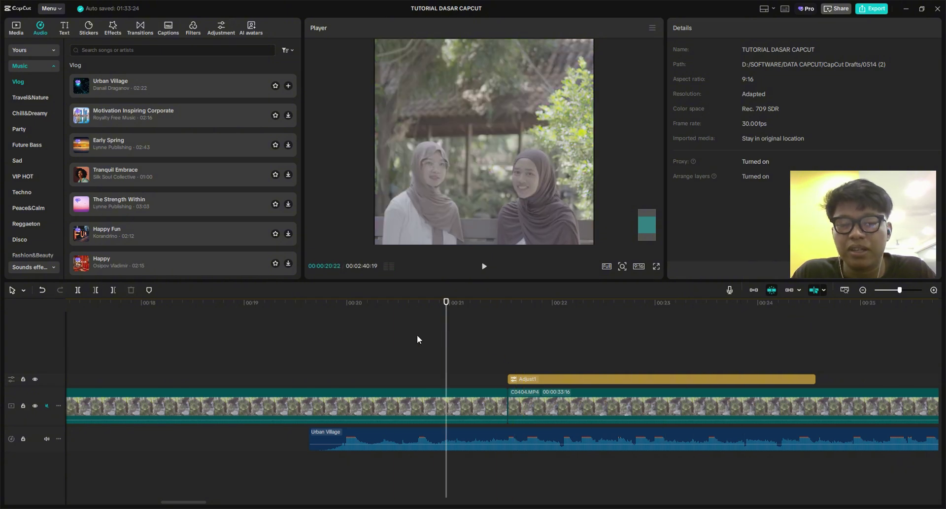
# Delete the Urban Village music from the timeline.
pyautogui.scroll(-2, 404, 345)
pyautogui.press('space')
pyautogui.scroll(-2, 348, 435)
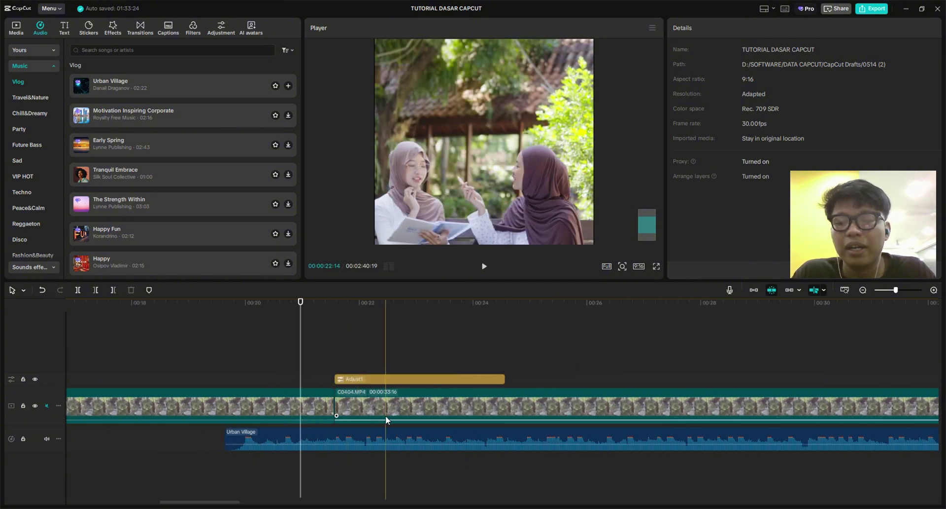
pyautogui.hscroll(-5, 631, 366)
pyautogui.scroll(-2, 631, 367)
pyautogui.scroll(2, 374, 359)
pyautogui.hscroll(-5, 505, 363)
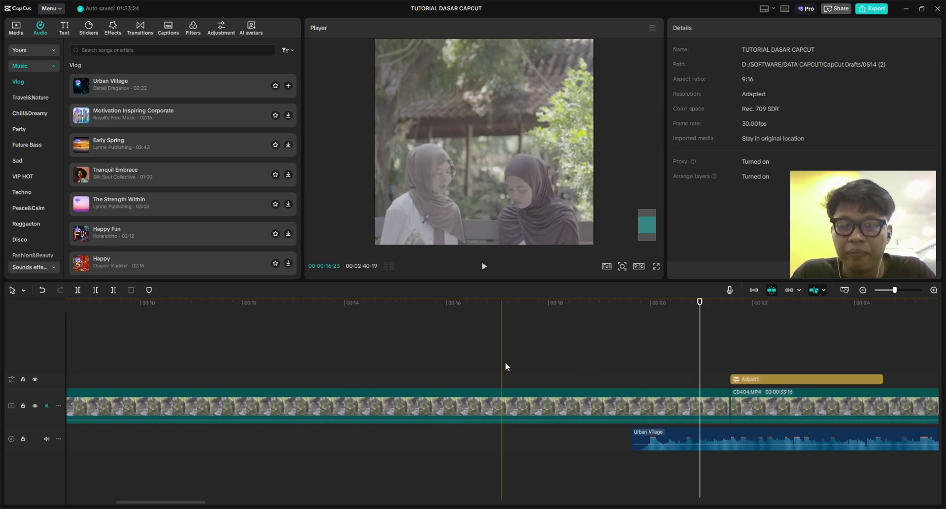
pyautogui.scroll(2, 625, 362)
pyautogui.scroll(-2, 370, 400)
pyautogui.scroll(-2, 370, 400)
pyautogui.click(676, 440)
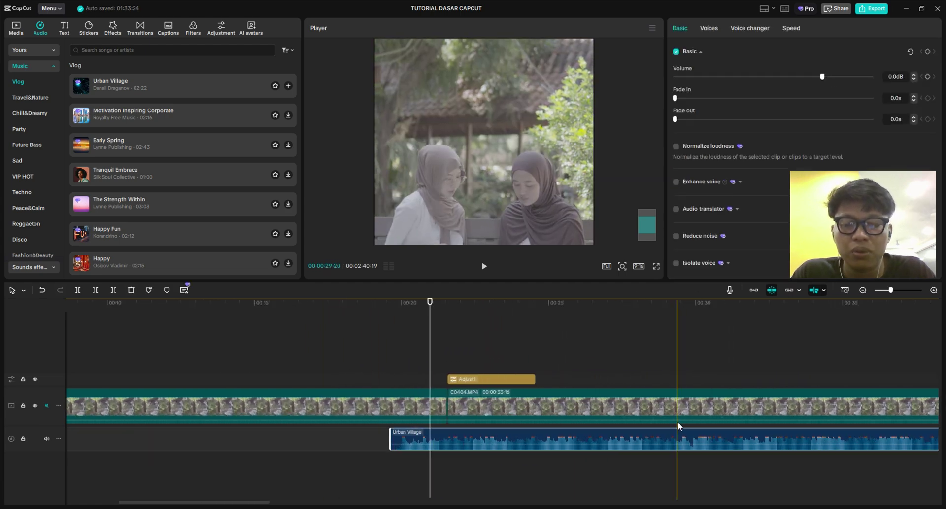
pyautogui.press('Delete')
# Stretch the adjustment layer over the whole first C0404.MP4 clip, from 00:00 to just past the join.
pyautogui.click(465, 338)
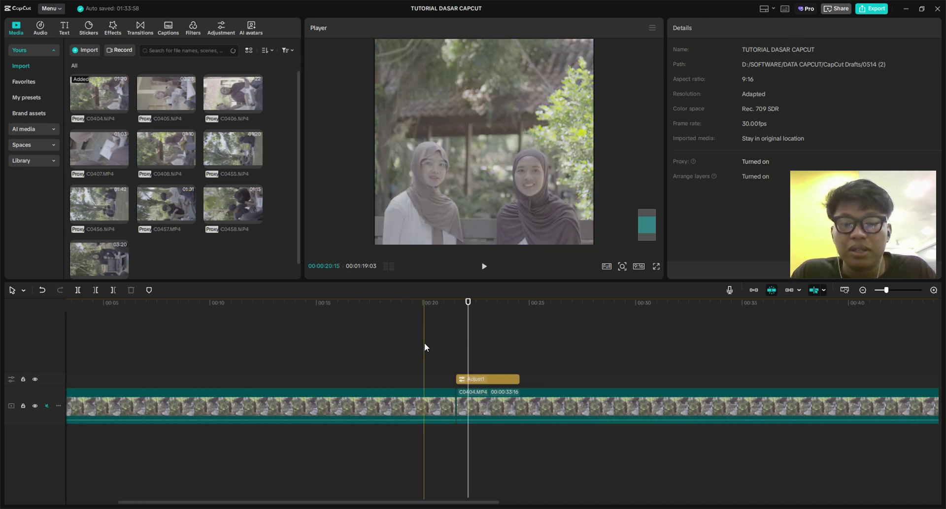
pyautogui.hscroll(-5, 425, 342)
pyautogui.scroll(-2, 503, 323)
pyautogui.moveTo(492, 381); pyautogui.dragTo(473, 377)
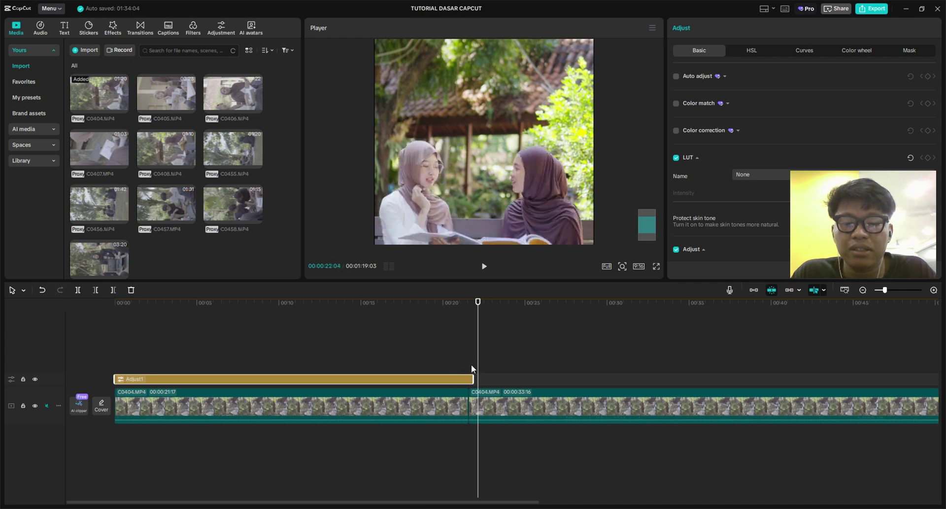
pyautogui.click(132, 302)
pyautogui.click(105, 304)
pyautogui.scroll(2, 209, 343)
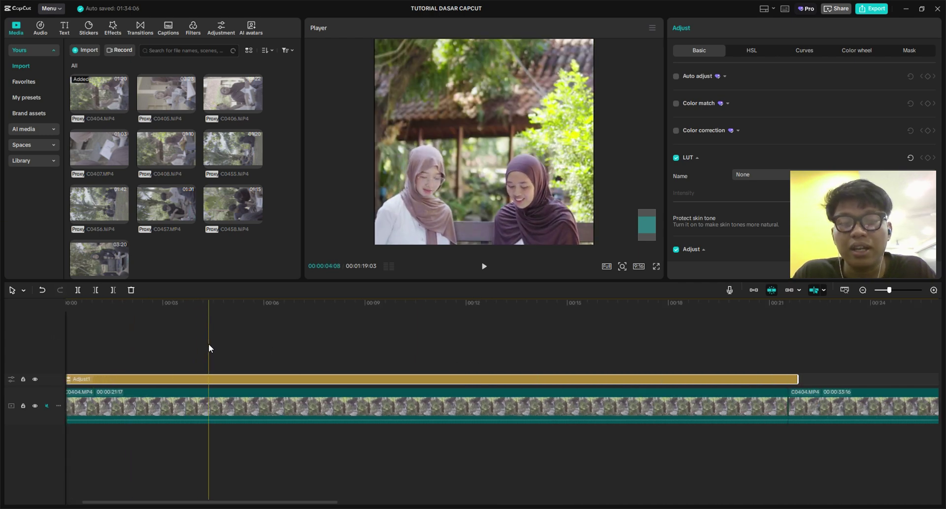
pyautogui.scroll(-2, 224, 326)
pyautogui.click(163, 322)
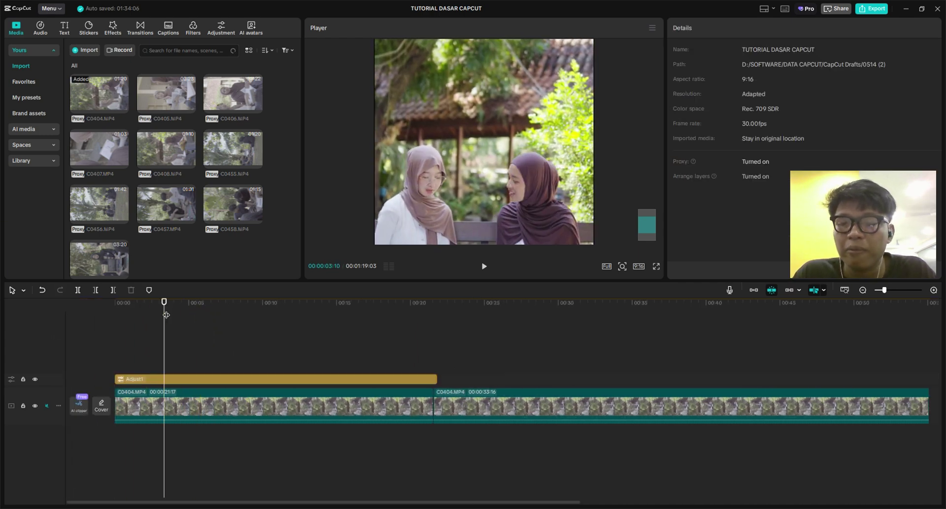
pyautogui.scroll(2, 150, 322)
pyautogui.scroll(2, 389, 337)
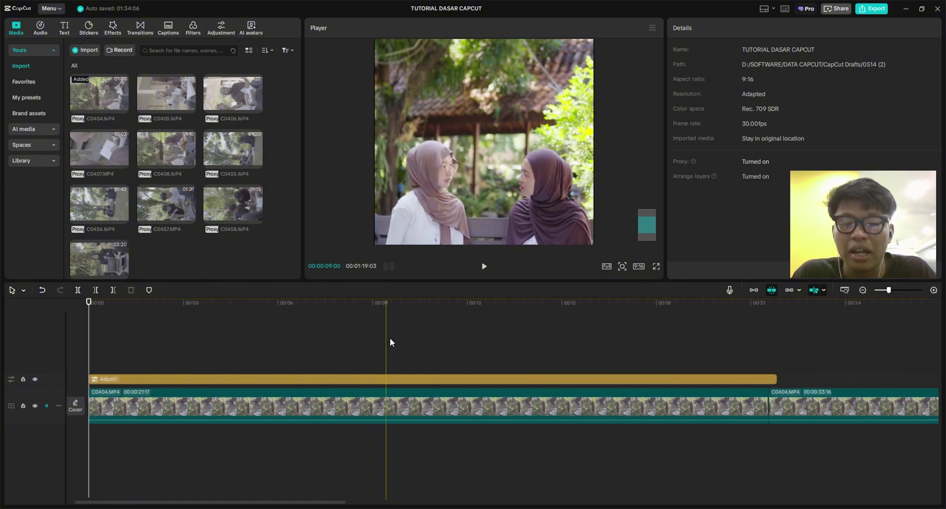
pyautogui.scroll(-2, 350, 360)
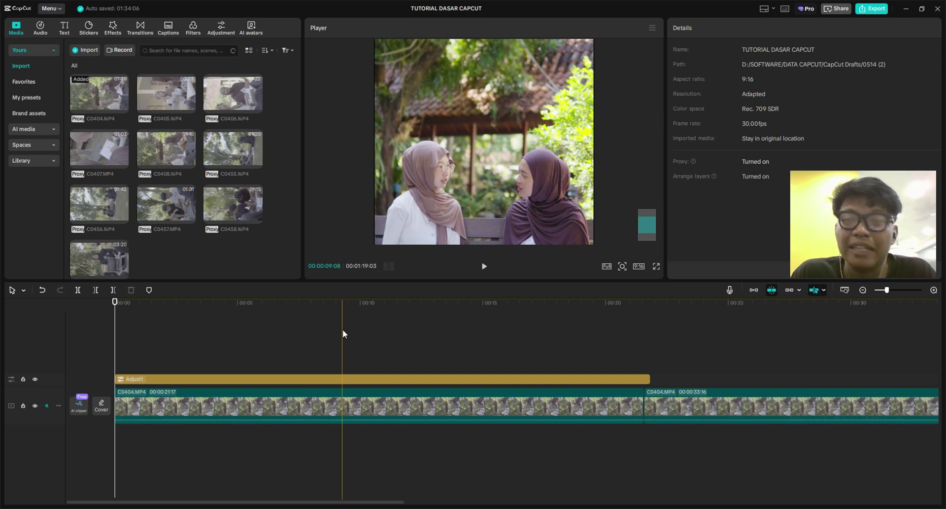
# Trim the end of the adjustment layer back to the clip join at 00:00:21:17 and return the playhead to the timeline start.
pyautogui.click(608, 338)
pyautogui.click(633, 340)
pyautogui.scroll(2, 632, 340)
pyautogui.click(653, 379)
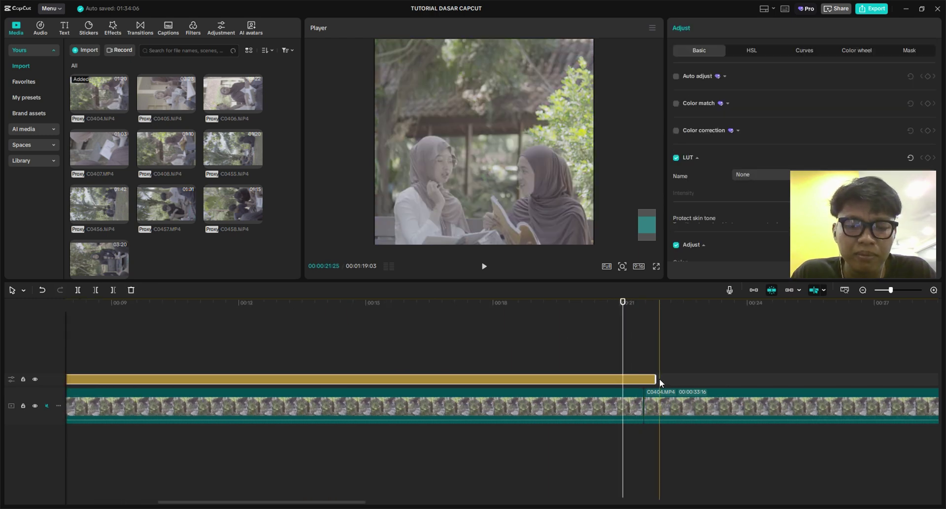
pyautogui.moveTo(660, 380); pyautogui.dragTo(644, 380)
pyautogui.click(308, 339)
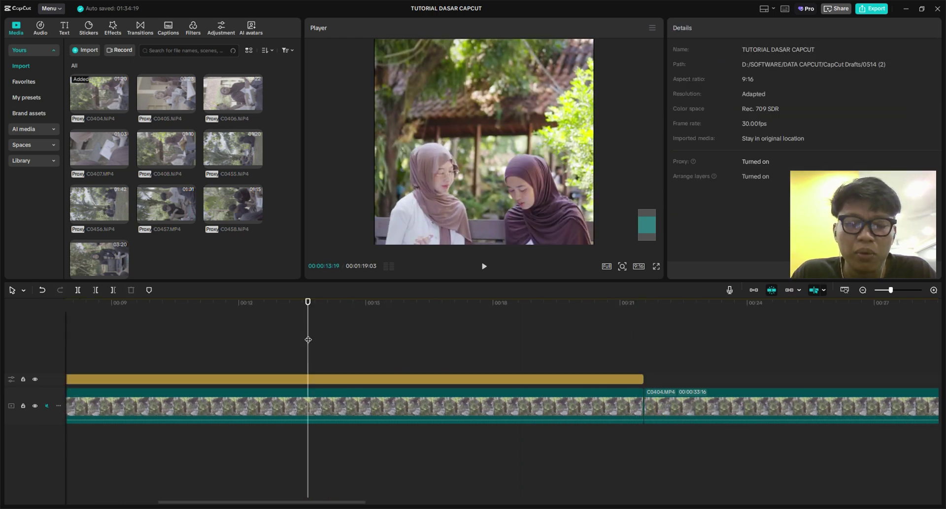
pyautogui.hscroll(-5, 321, 335)
pyautogui.scroll(-2, 300, 304)
pyautogui.click(301, 309)
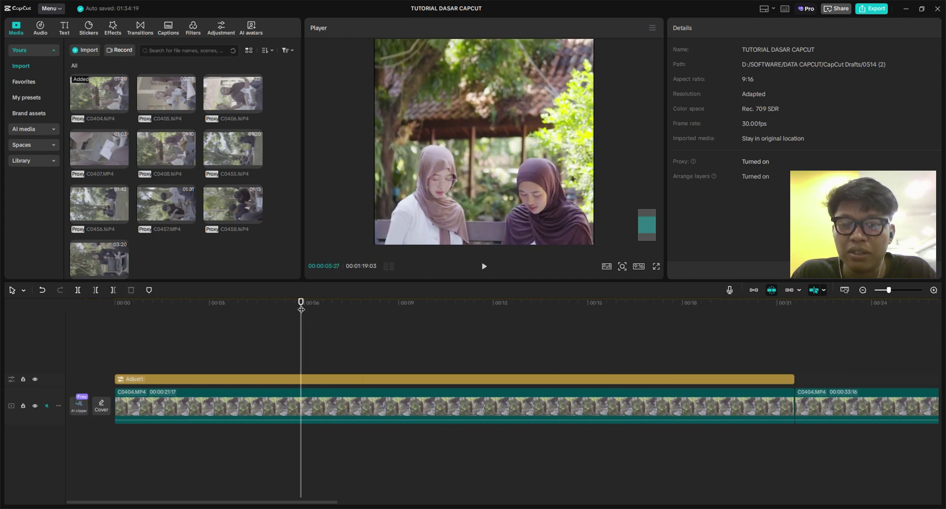
pyautogui.moveTo(301, 309); pyautogui.dragTo(69, 306)
pyautogui.scroll(-3, 284, 338)
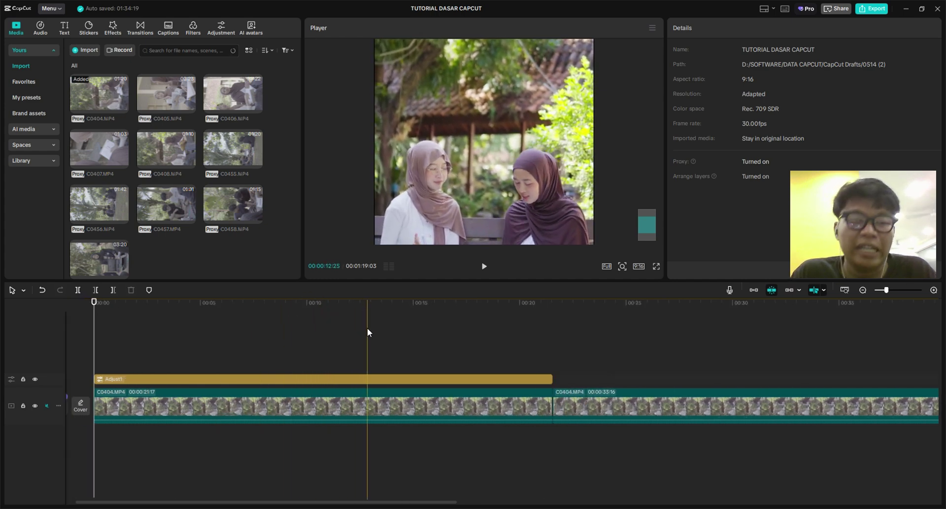
pyautogui.scroll(2, 223, 320)
pyautogui.scroll(-2, 203, 317)
pyautogui.scroll(3, 211, 323)
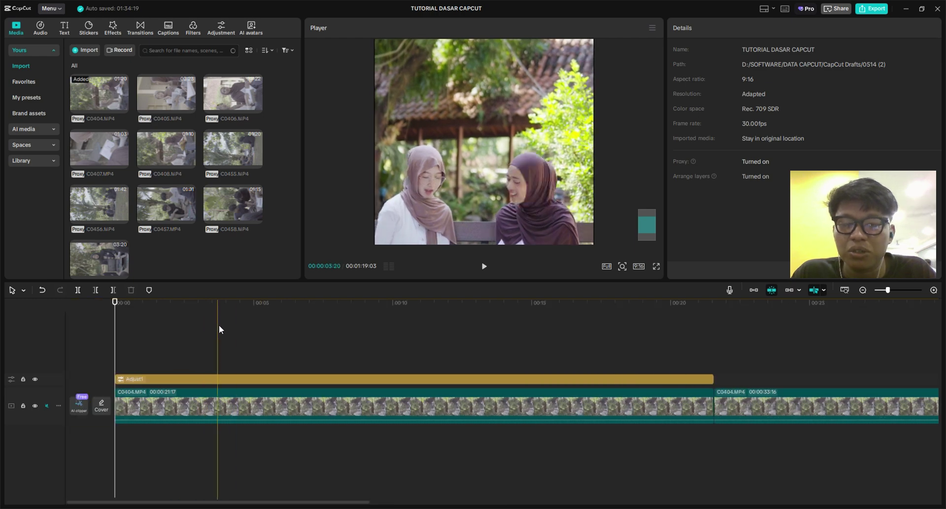
pyautogui.scroll(-2, 237, 326)
pyautogui.scroll(-2, 212, 321)
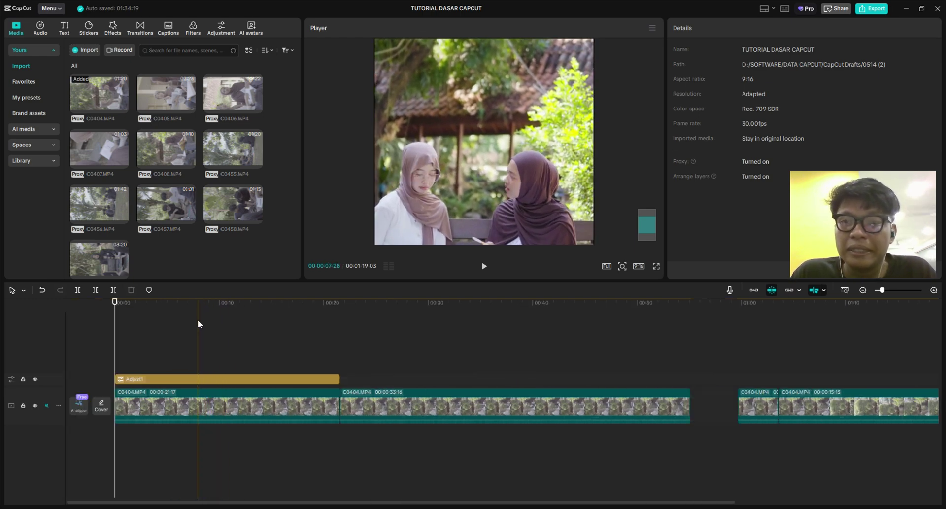
pyautogui.scroll(2, 142, 348)
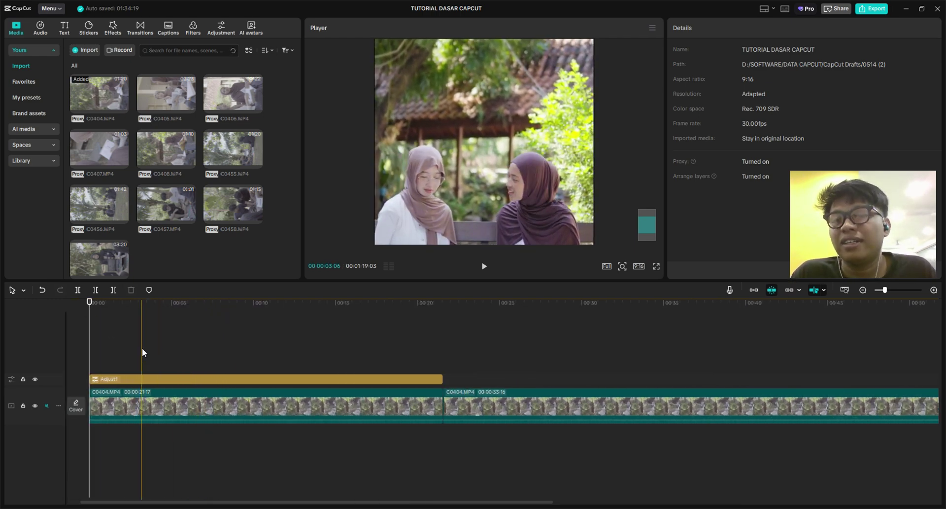
pyautogui.scroll(1, 178, 336)
pyautogui.scroll(-2, 188, 336)
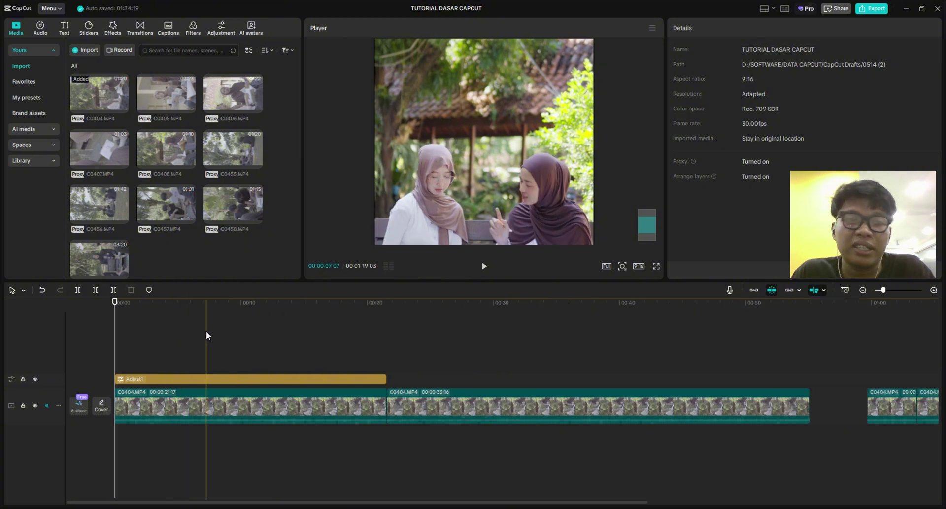
pyautogui.scroll(3, 217, 344)
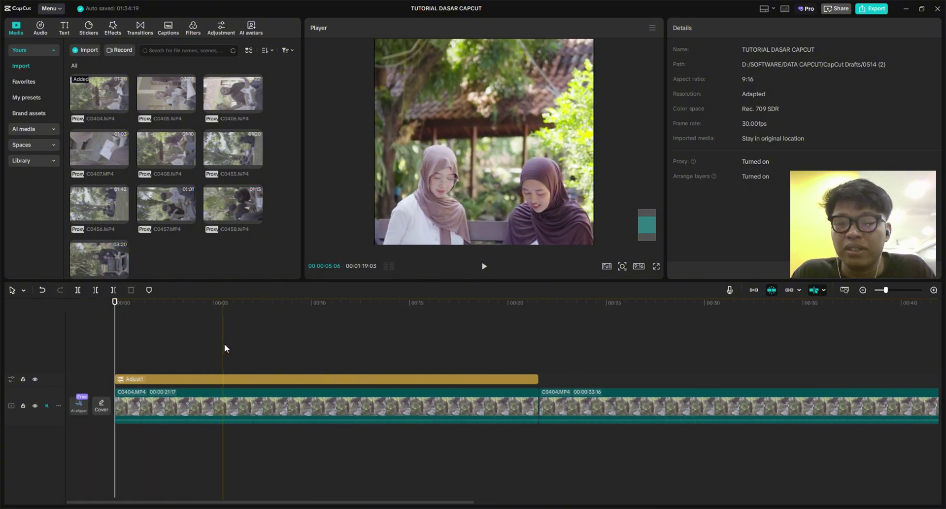
# Fine-tune the end of the adjustment layer so that it meets the join between the first two C0404.MP4 clips.
pyautogui.scroll(-2, 224, 343)
pyautogui.click(401, 380)
pyautogui.scroll(2, 401, 379)
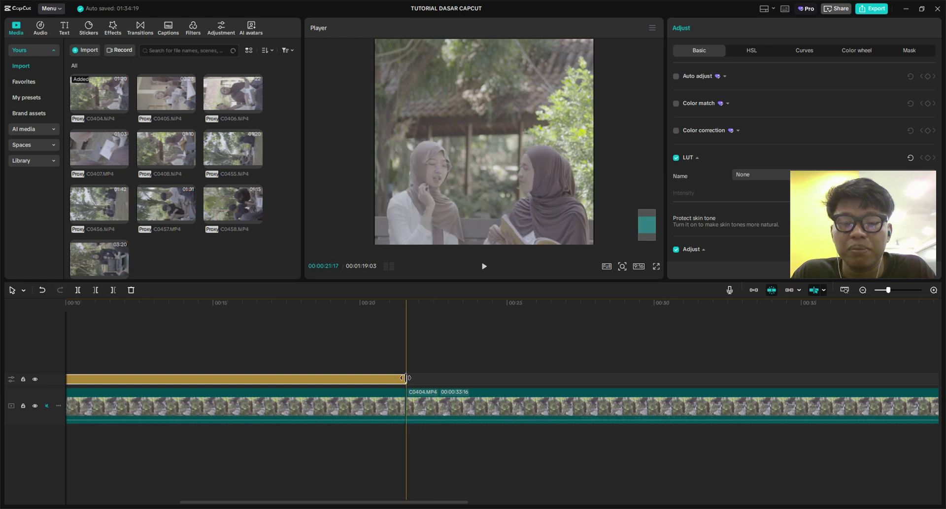
pyautogui.moveTo(406, 378); pyautogui.dragTo(407, 378)
pyautogui.scroll(-3, 243, 349)
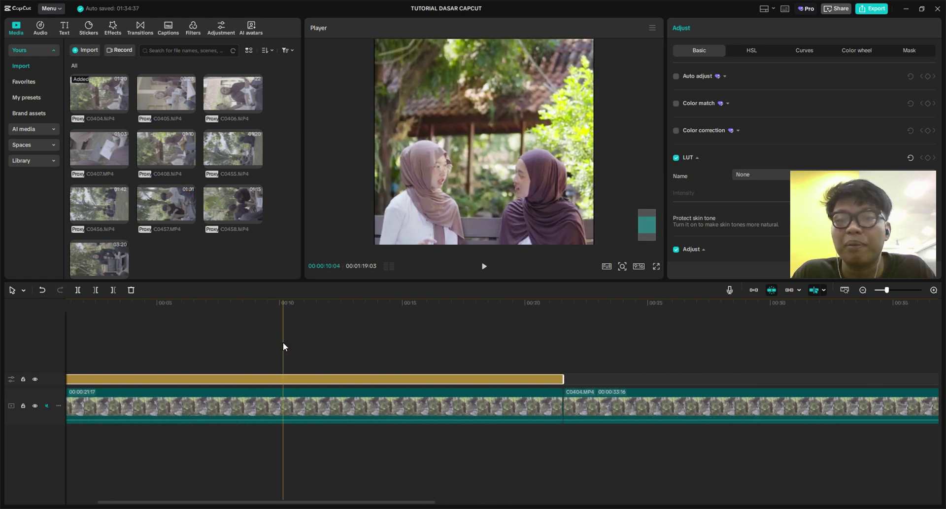
pyautogui.scroll(-1, 282, 346)
pyautogui.click(172, 347)
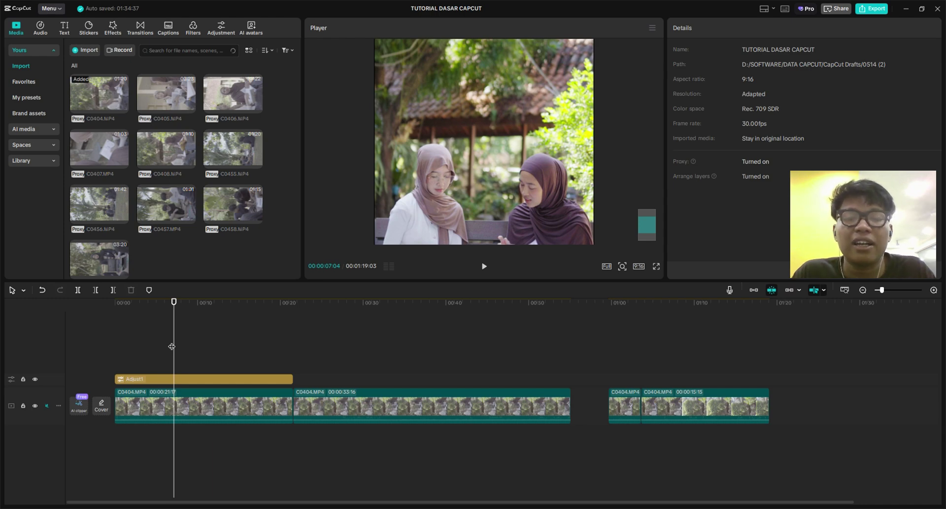
pyautogui.scroll(2, 191, 371)
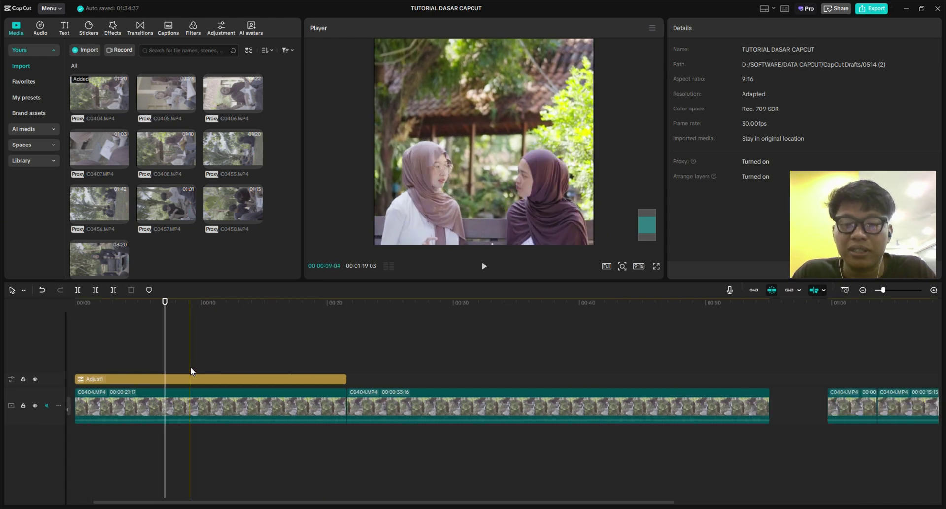
pyautogui.scroll(-4, 443, 347)
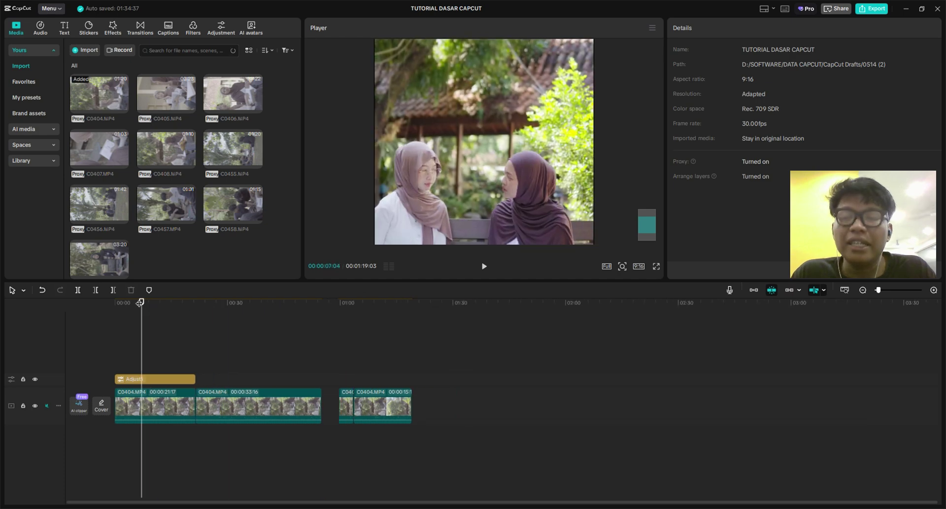
pyautogui.scroll(5, 194, 352)
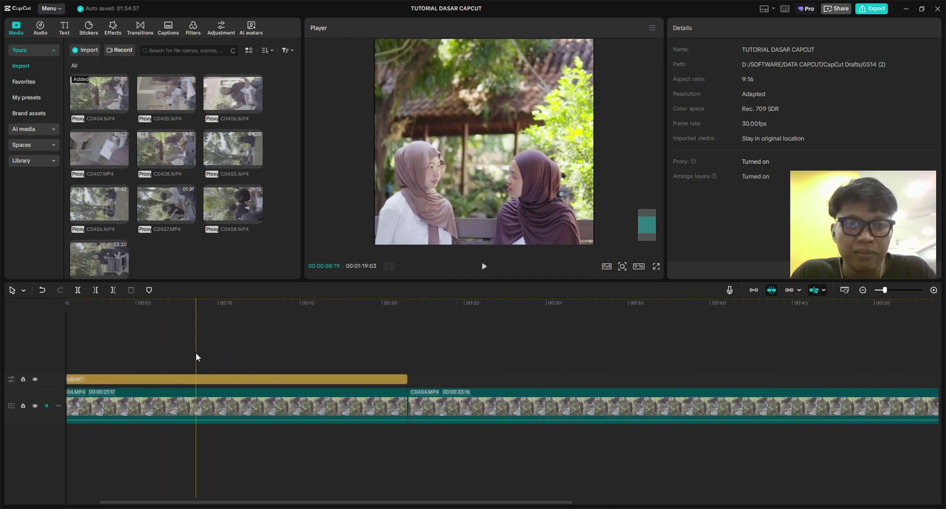
pyautogui.scroll(1, 207, 356)
pyautogui.scroll(-2, 237, 367)
pyautogui.scroll(3, 197, 360)
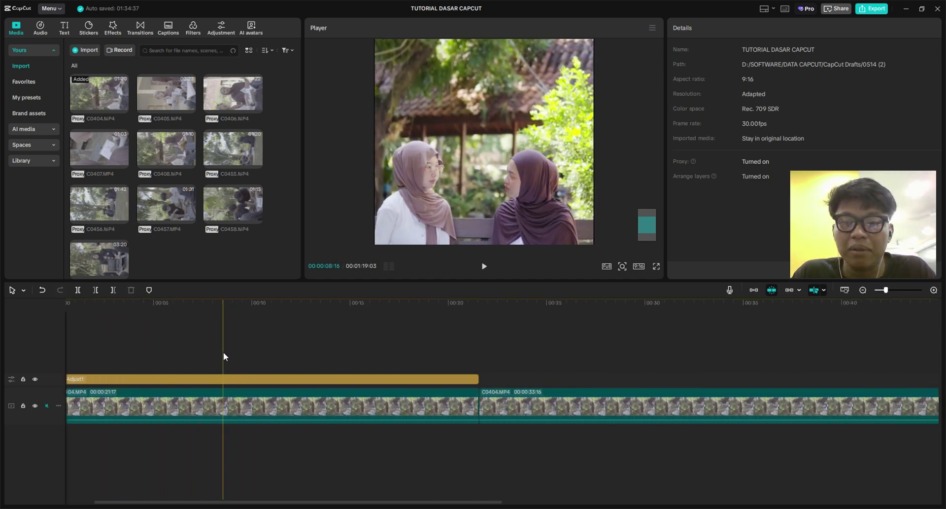
pyautogui.scroll(1, 415, 330)
pyautogui.scroll(-2, 374, 342)
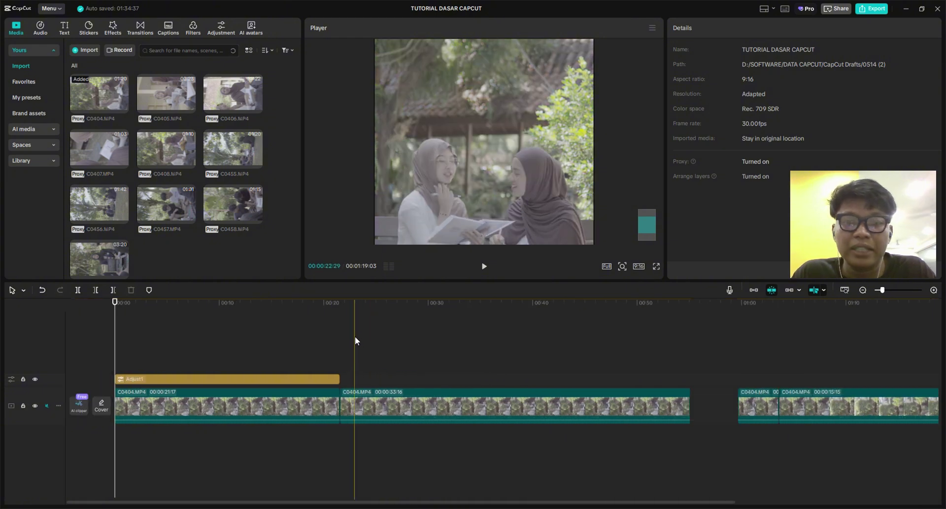
pyautogui.scroll(1, 266, 340)
pyautogui.scroll(2, 382, 300)
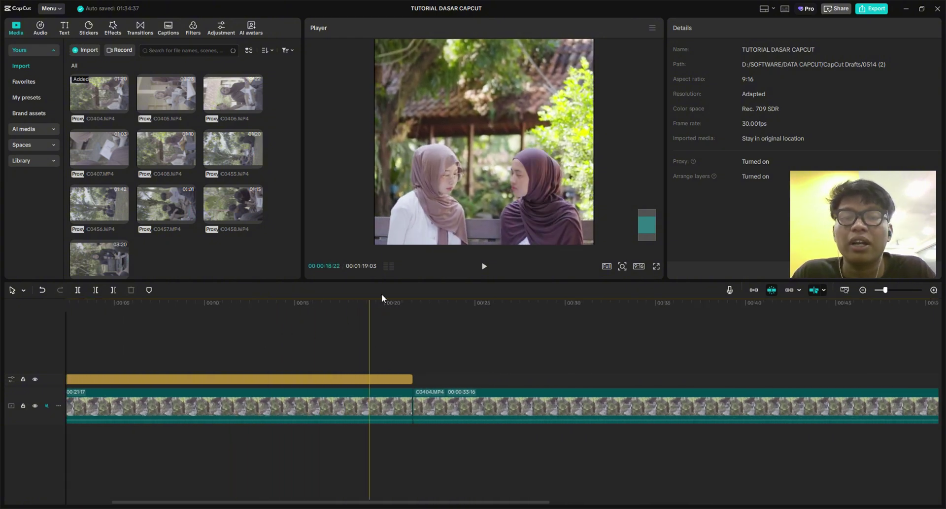
pyautogui.scroll(-3, 276, 354)
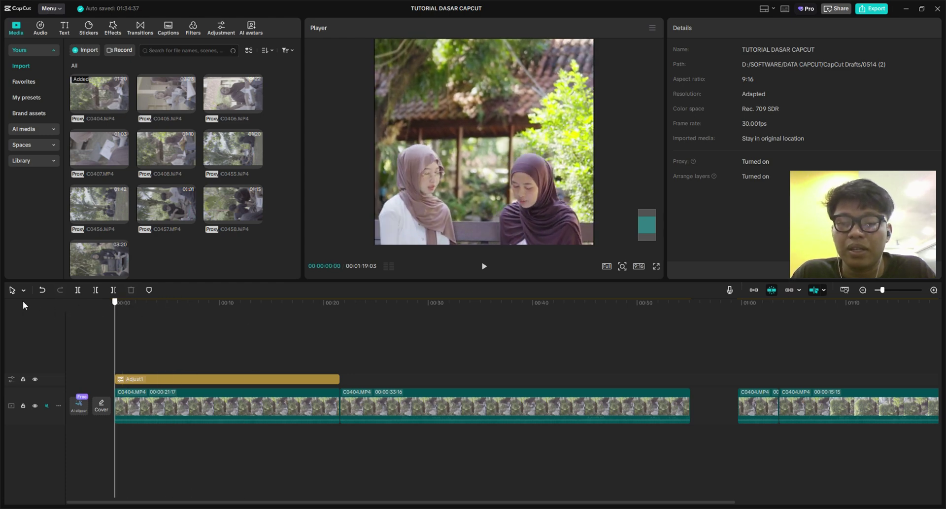
pyautogui.scroll(3, 162, 319)
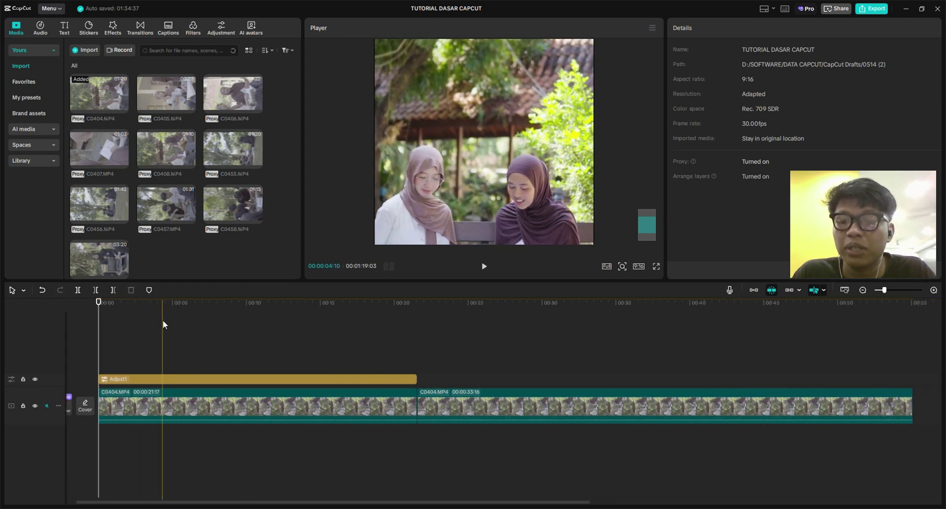
pyautogui.scroll(-2, 148, 320)
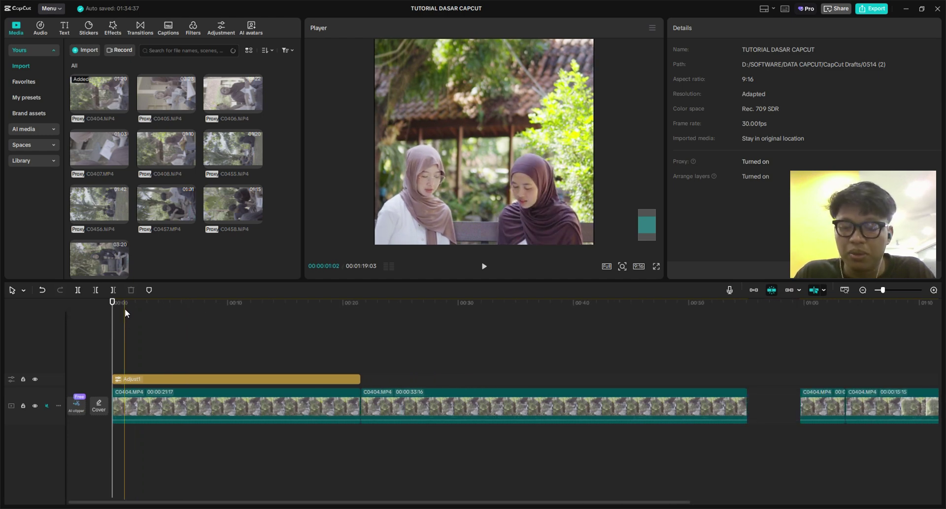
# Mark the range from 00:00:00:00 to about 00:00:13:08 on the timeline as the section to export.
pyautogui.scroll(3, 147, 311)
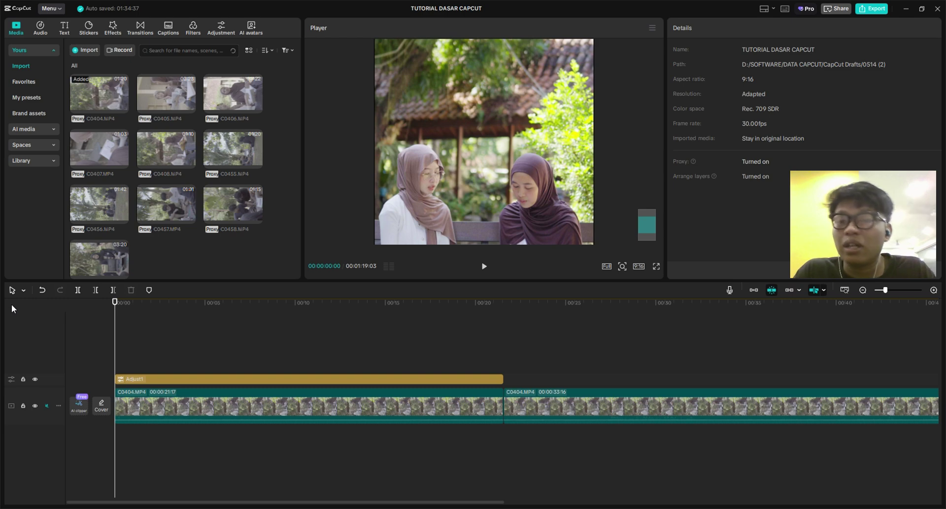
pyautogui.press('i')
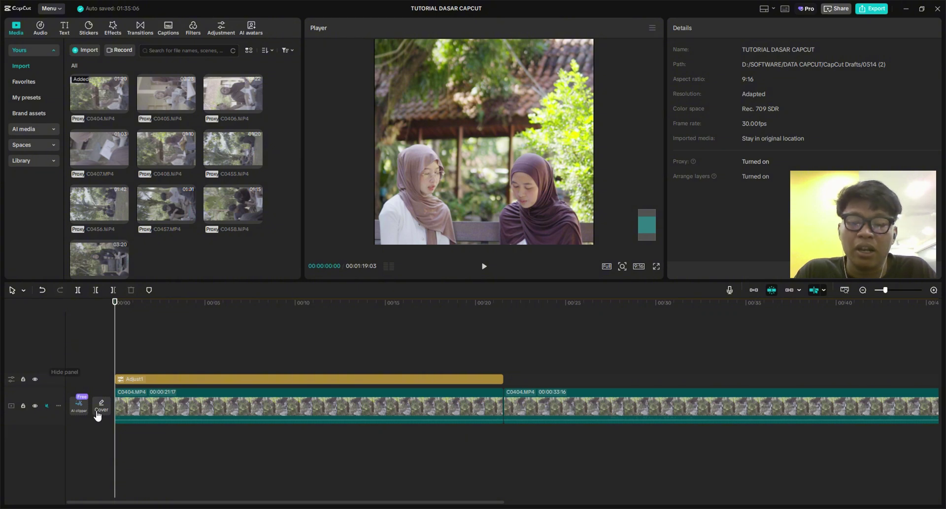
pyautogui.click(354, 303)
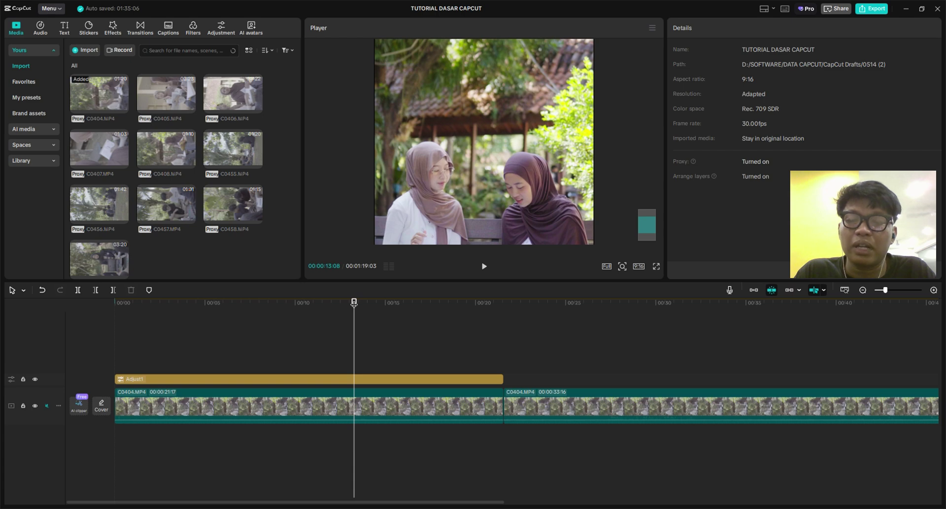
pyautogui.click(354, 303)
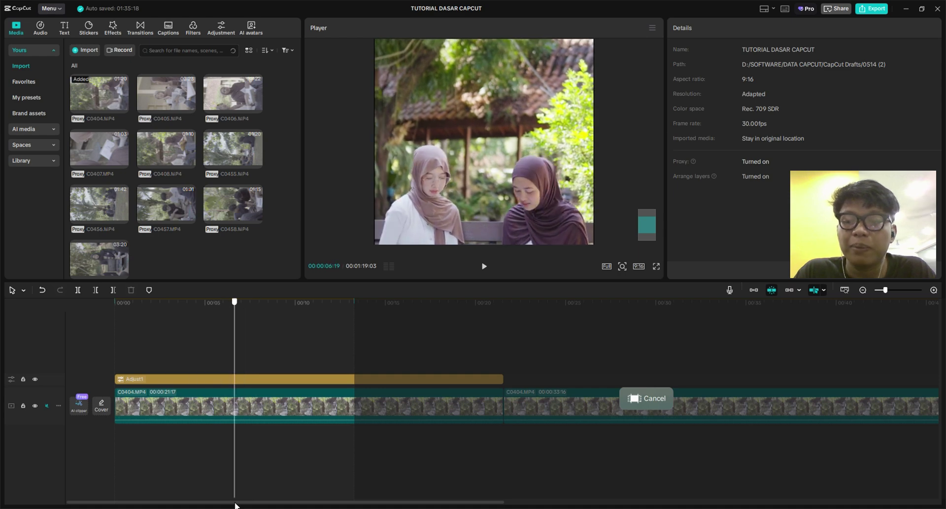
# Open the export settings for the marked range and name the output file TUTORIAL DASAR CAPCUT.
pyautogui.click(876, 16)
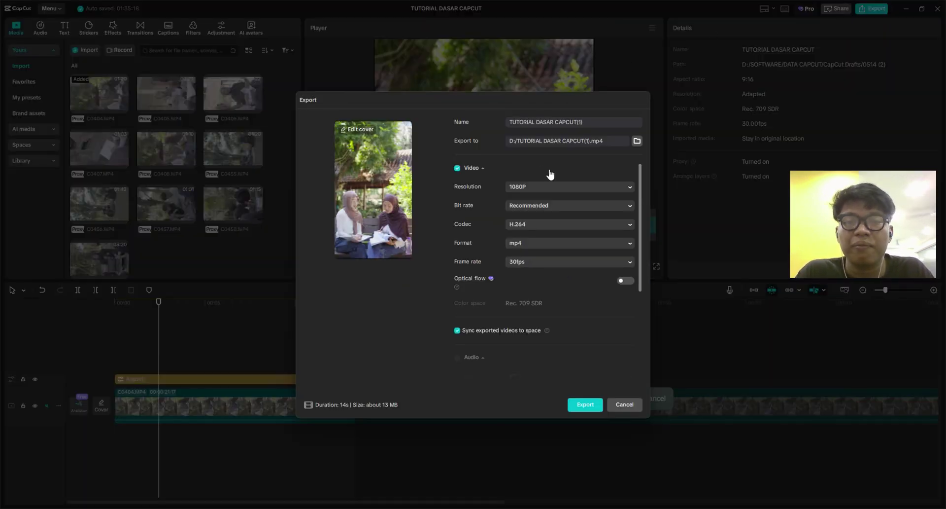
pyautogui.click(600, 127)
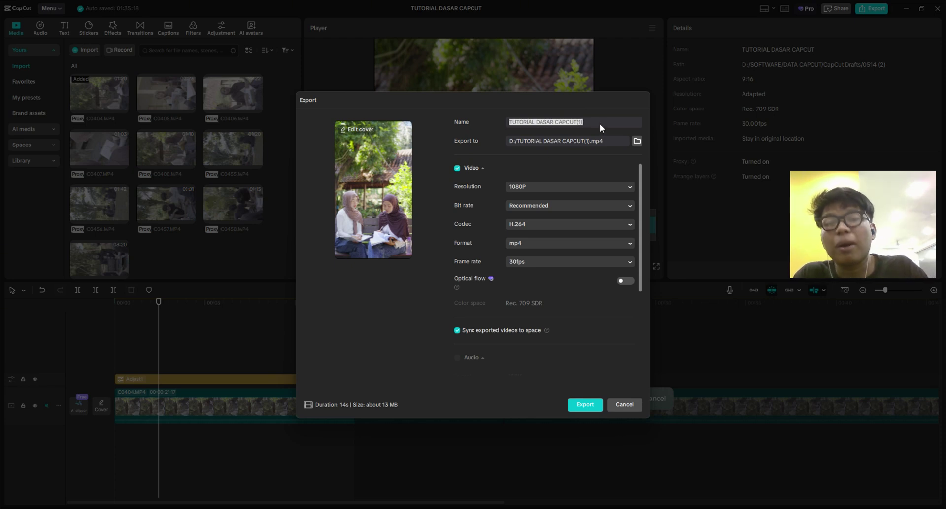
pyautogui.write('TUTORIAL')
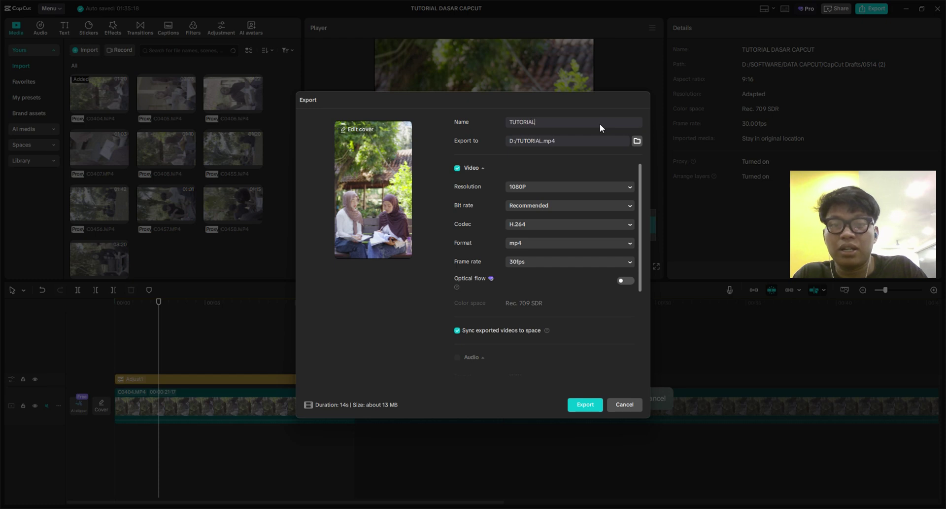
pyautogui.write(' DASAR CAPCUT')
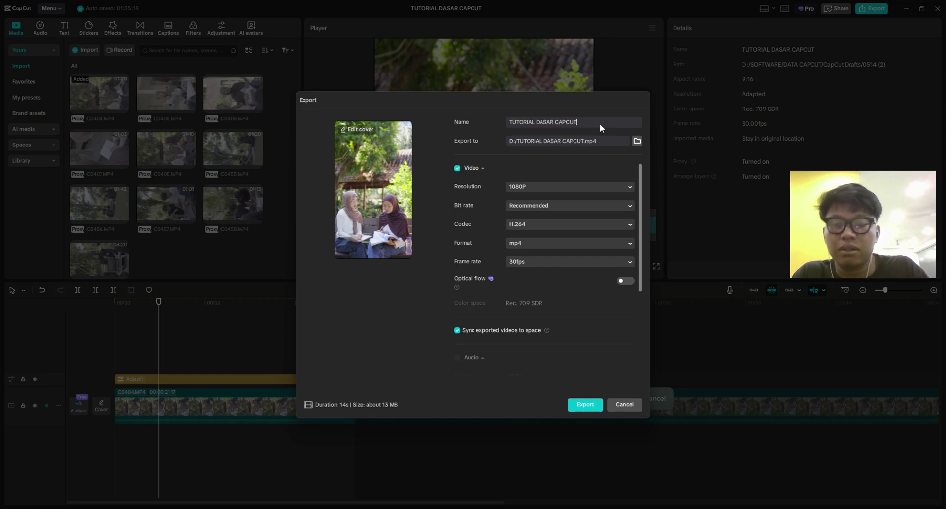
# Examine the resolution choices available in the video export settings, keeping 1080P selected.
pyautogui.click(557, 173)
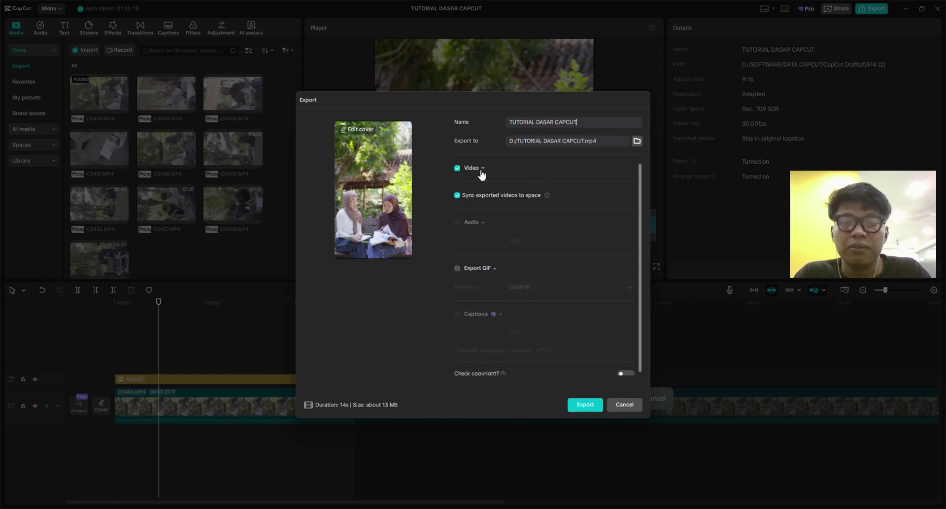
pyautogui.click(479, 172)
pyautogui.click(523, 187)
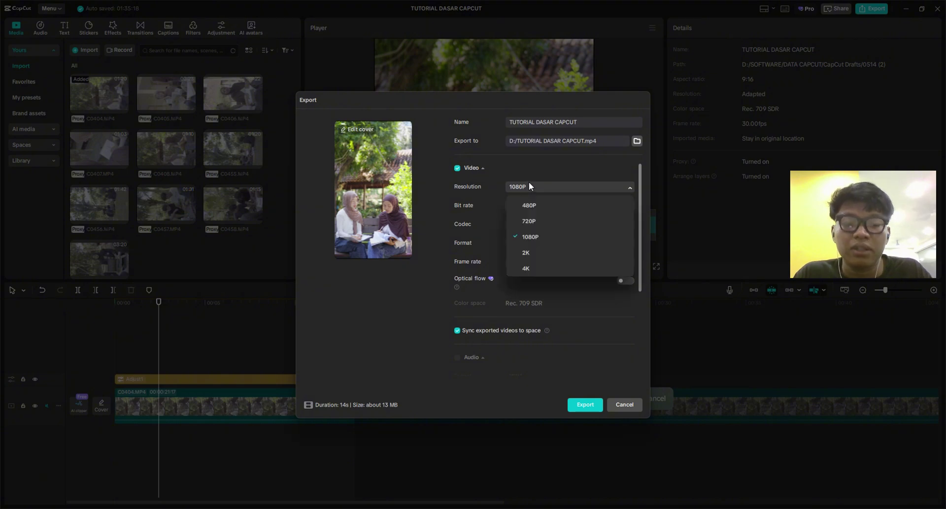
pyautogui.click(528, 182)
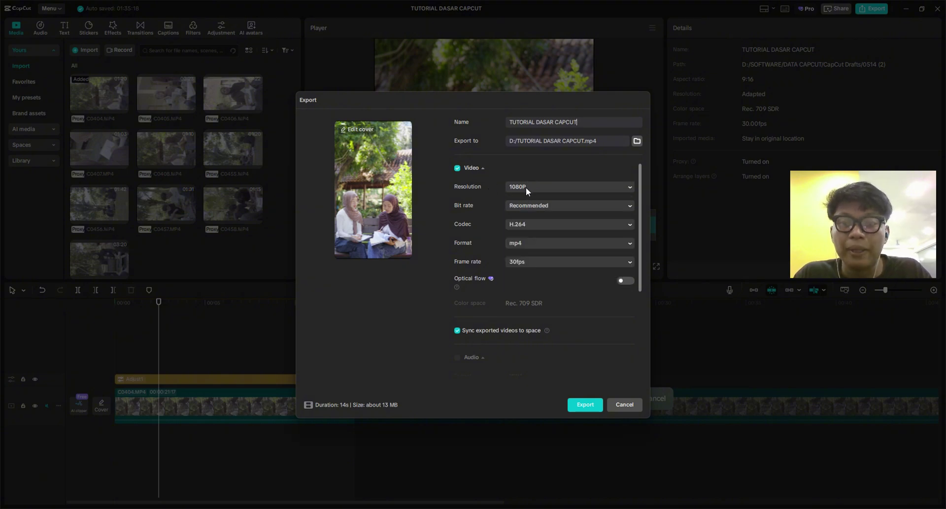
pyautogui.click(525, 187)
pyautogui.click(525, 187)
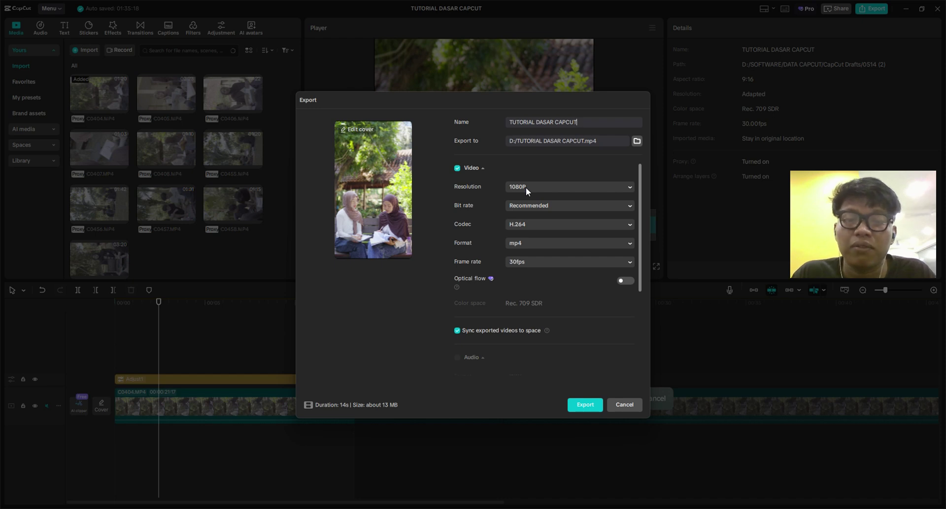
pyautogui.click(525, 187)
pyautogui.click(525, 187)
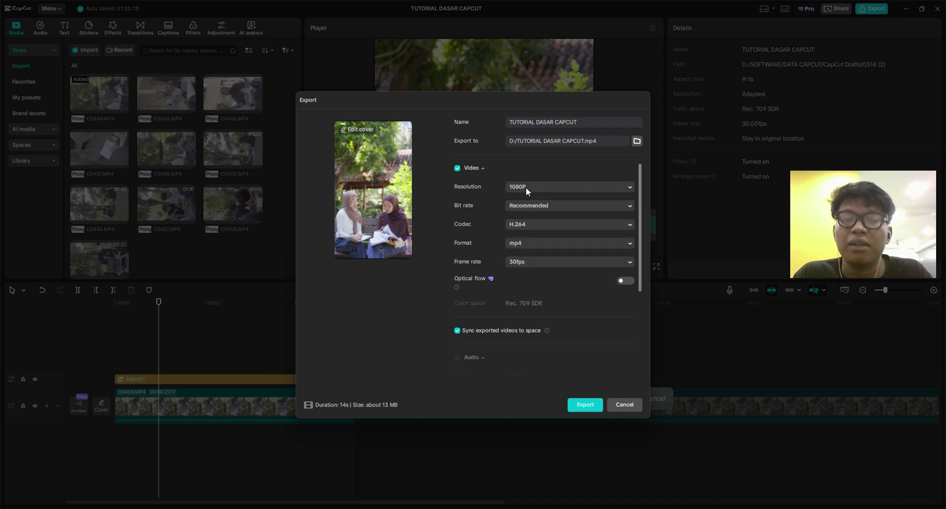
pyautogui.click(526, 188)
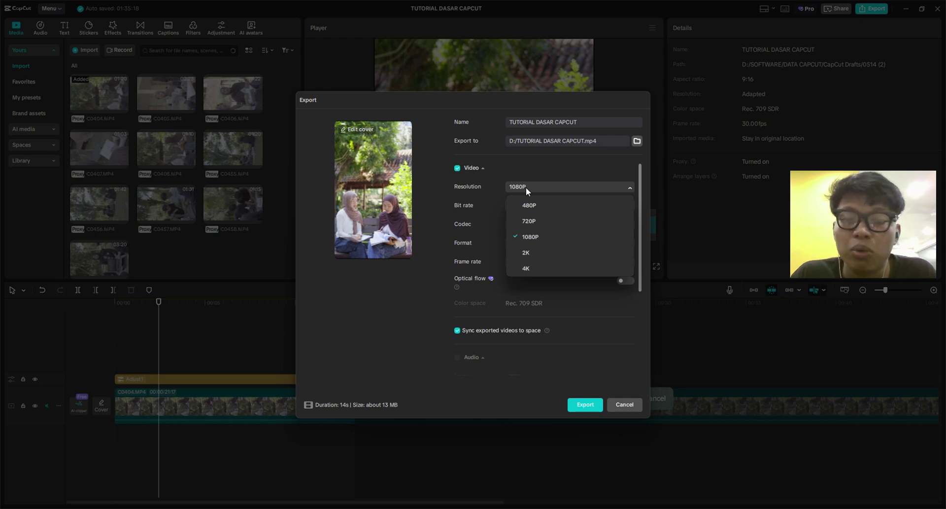
pyautogui.click(525, 187)
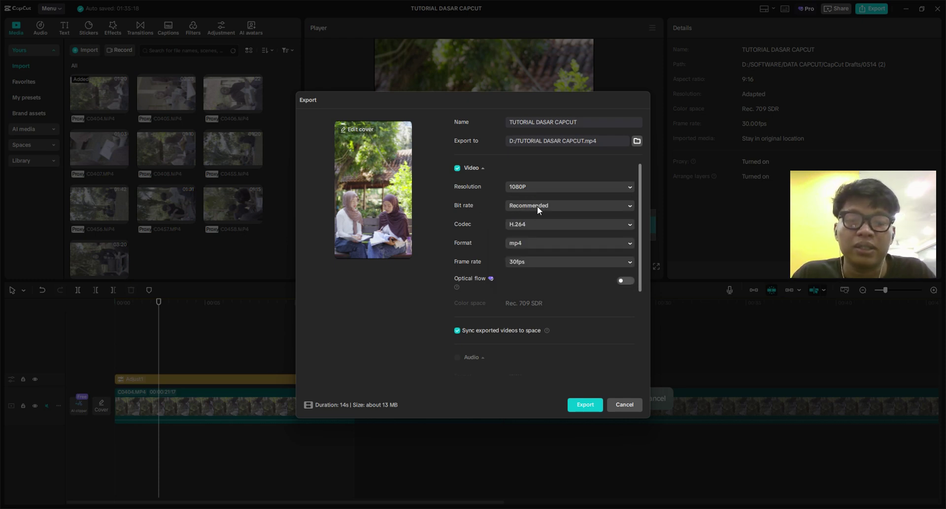
# Examine the bit rate and codec choices for the video export, keeping Recommended and H.264.
pyautogui.click(537, 205)
pyautogui.click(537, 206)
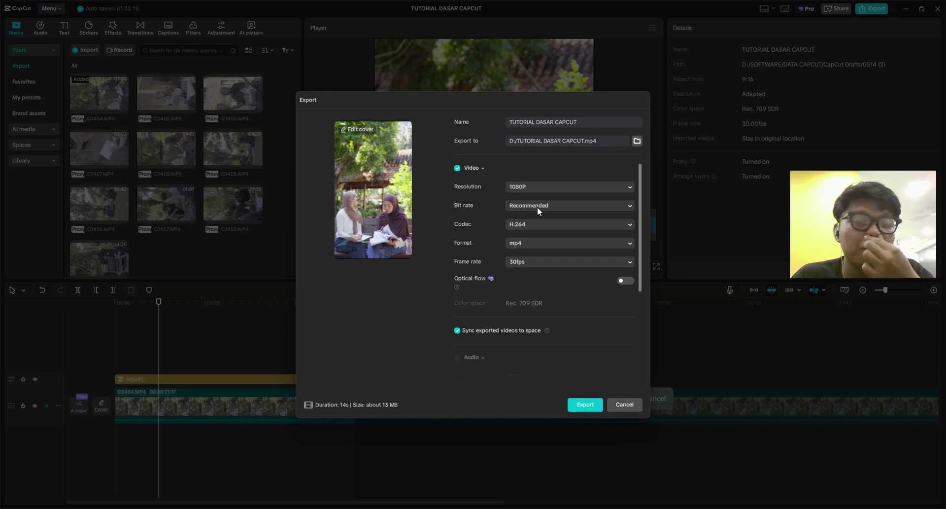
pyautogui.click(537, 225)
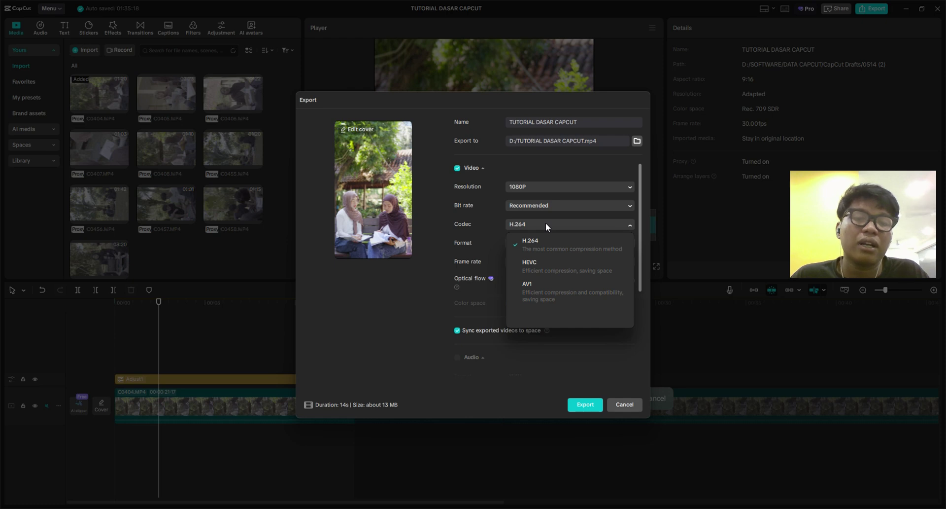
pyautogui.click(543, 228)
pyautogui.click(540, 229)
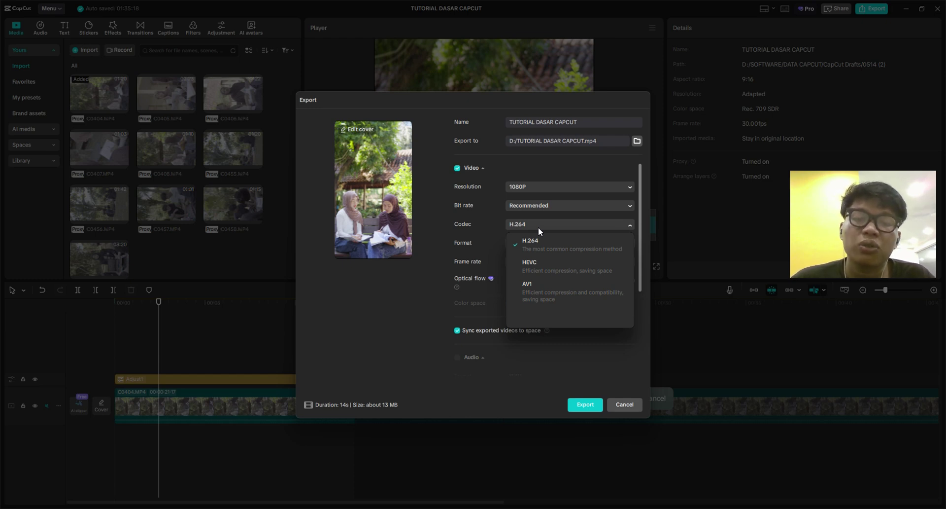
pyautogui.click(541, 231)
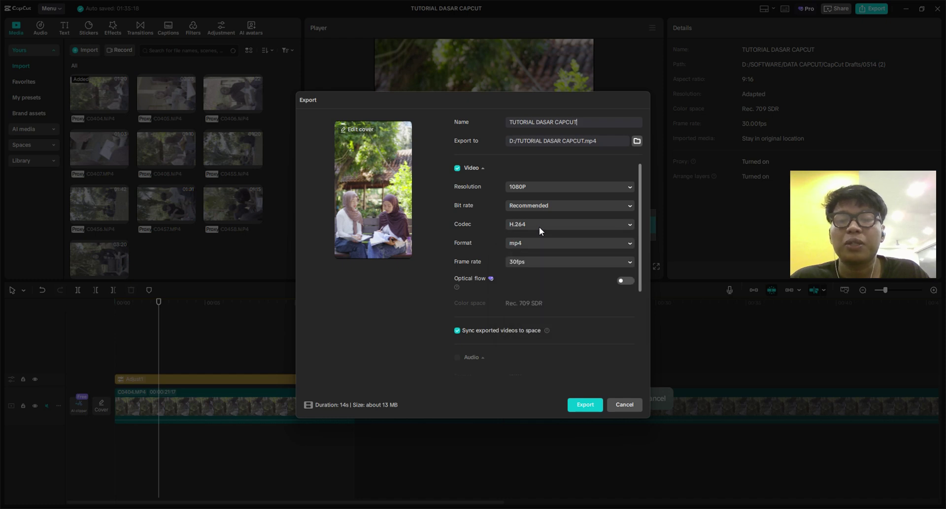
# Review the available export formats and set the video format to mov.
pyautogui.click(514, 245)
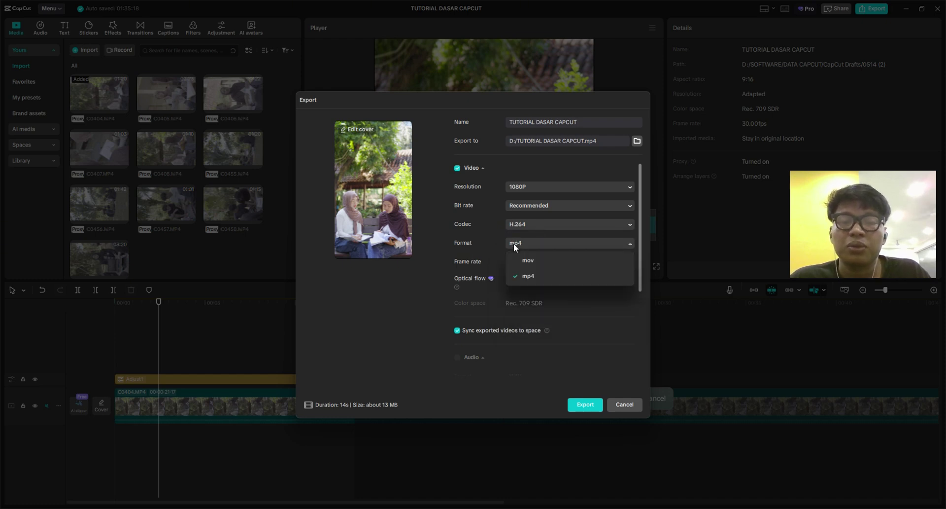
pyautogui.click(528, 249)
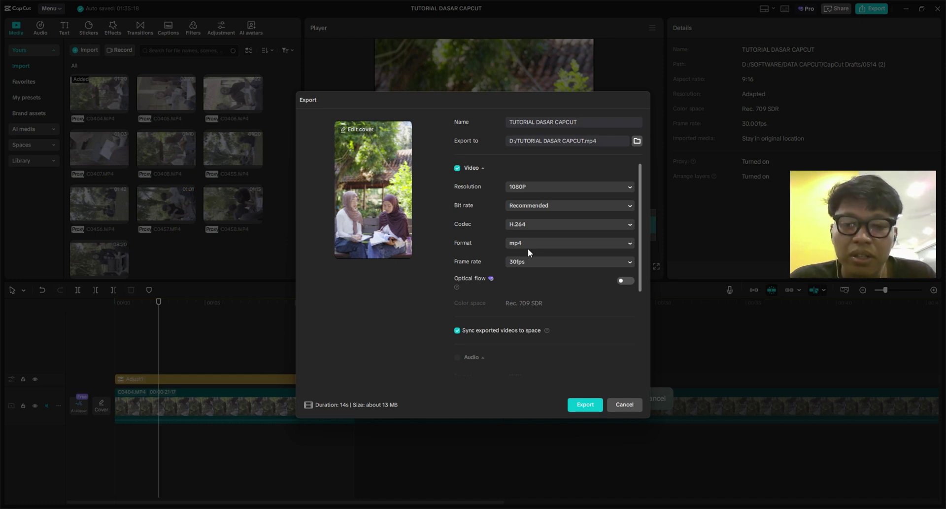
pyautogui.click(529, 246)
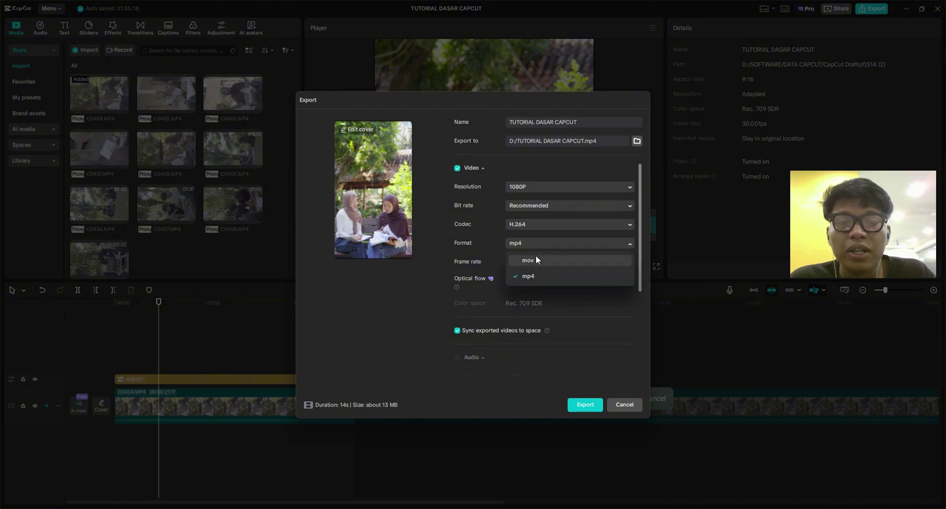
pyautogui.click(541, 244)
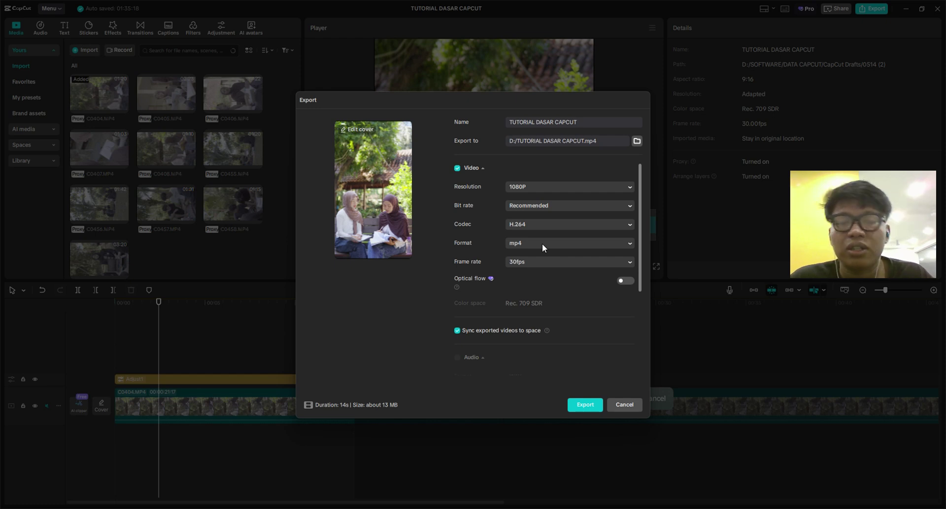
pyautogui.click(542, 244)
pyautogui.click(545, 262)
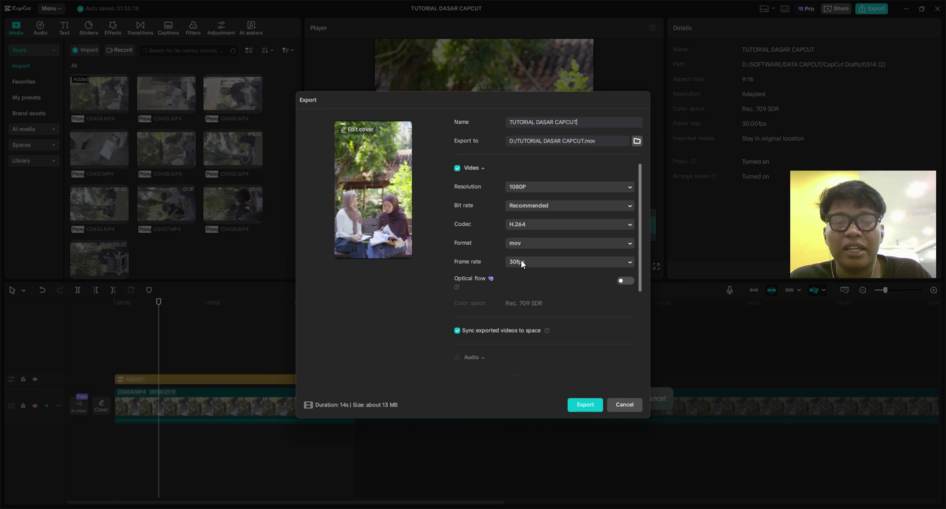
# Review the frame rate choices and set the export frame rate to 60fps.
pyautogui.click(522, 262)
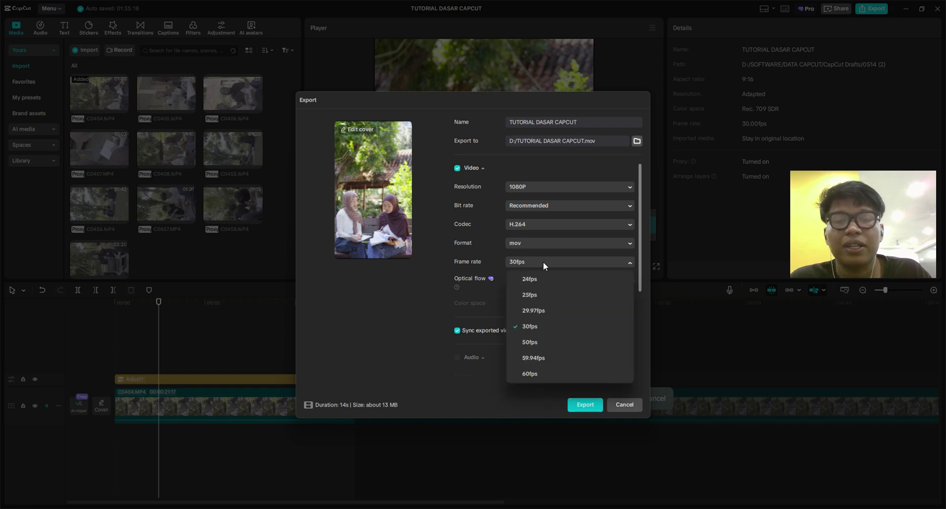
pyautogui.click(540, 261)
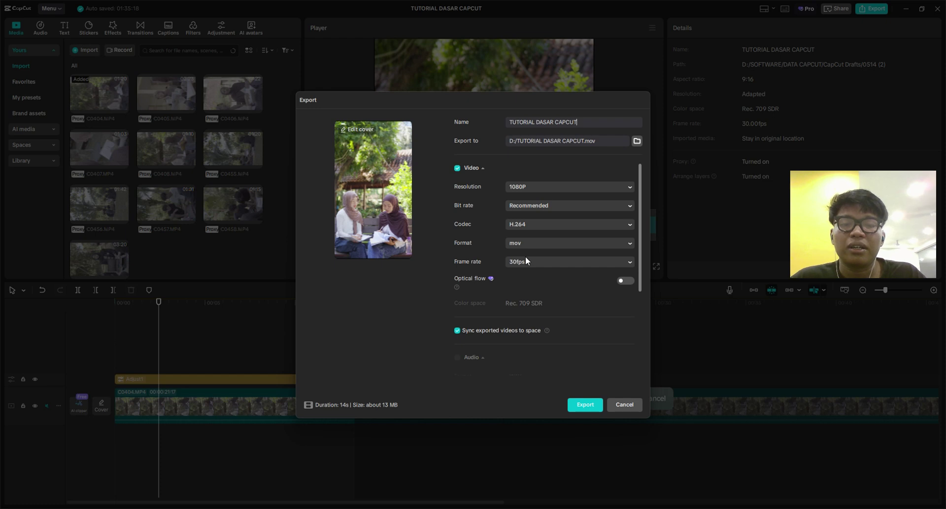
pyautogui.click(536, 262)
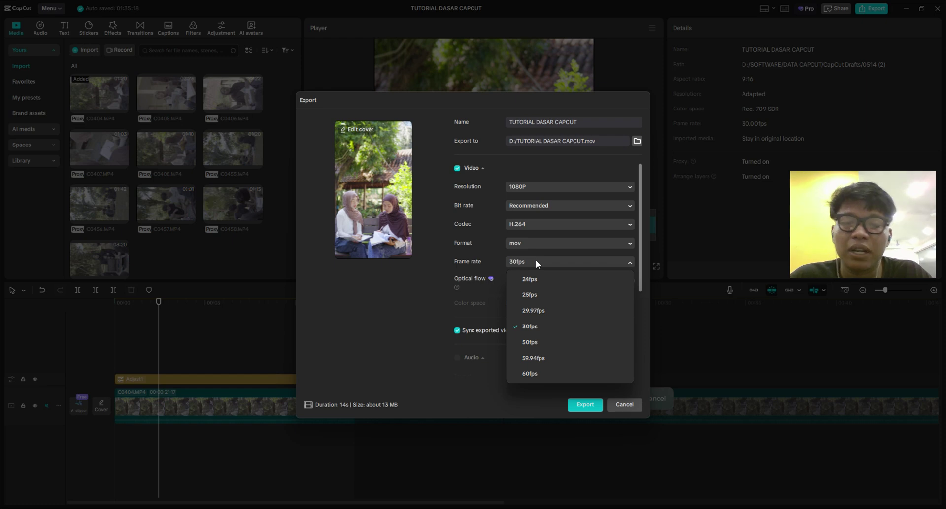
pyautogui.click(544, 372)
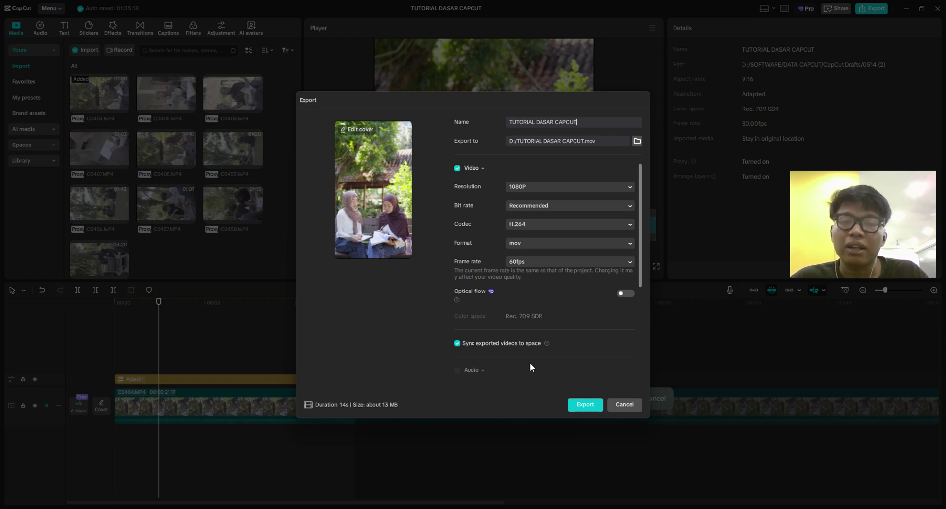
# Turn off syncing exported videos to space and set the export frame rate to 30fps.
pyautogui.click(555, 260)
pyautogui.click(555, 260)
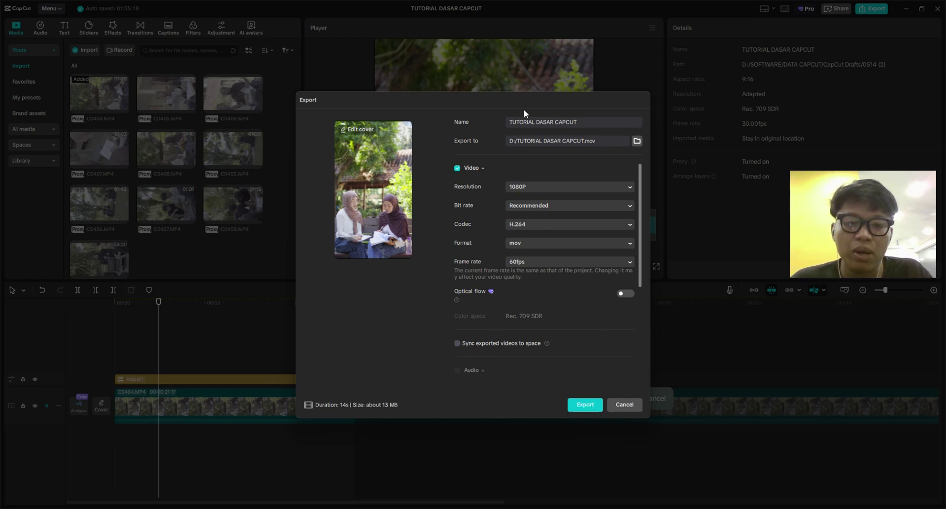
pyautogui.click(547, 261)
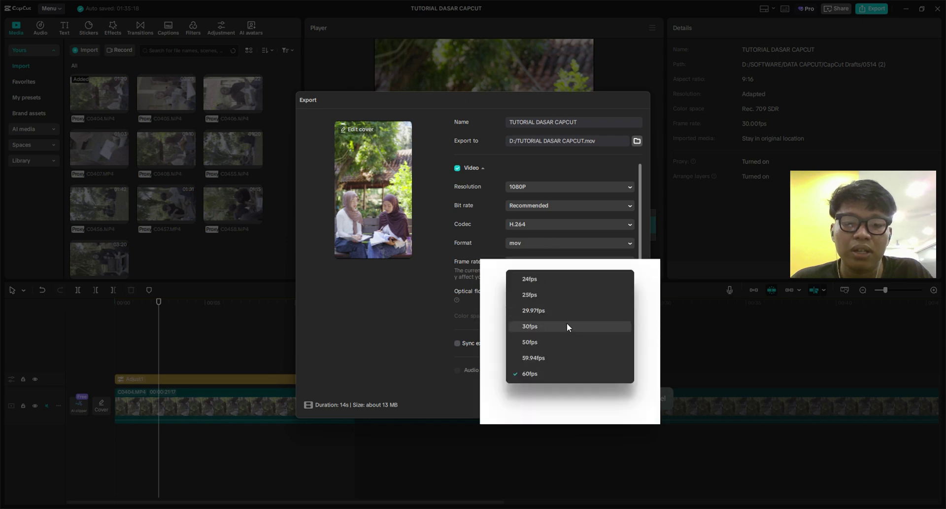
pyautogui.click(538, 325)
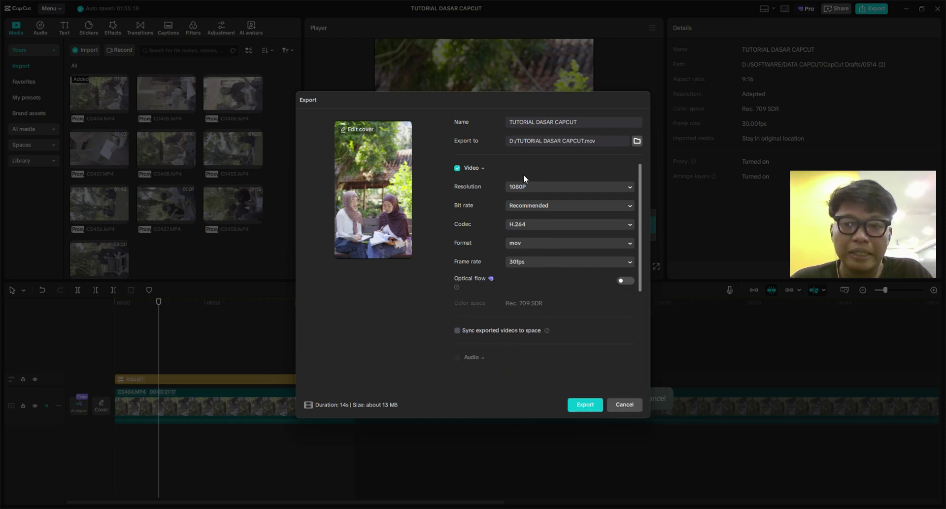
# Export the marked range and open the output folder to check for the exported TUTORIAL DASAR CAPCUT file.
pyautogui.click(585, 407)
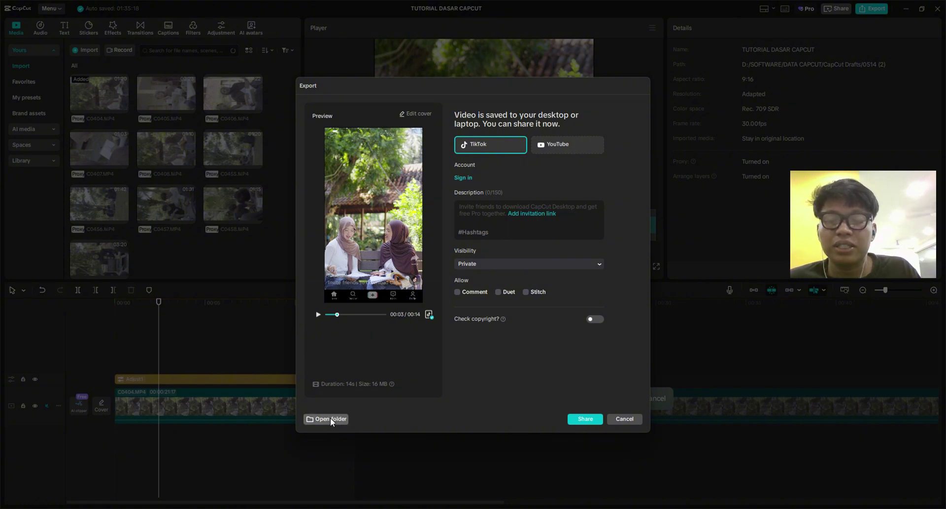
pyautogui.click(330, 418)
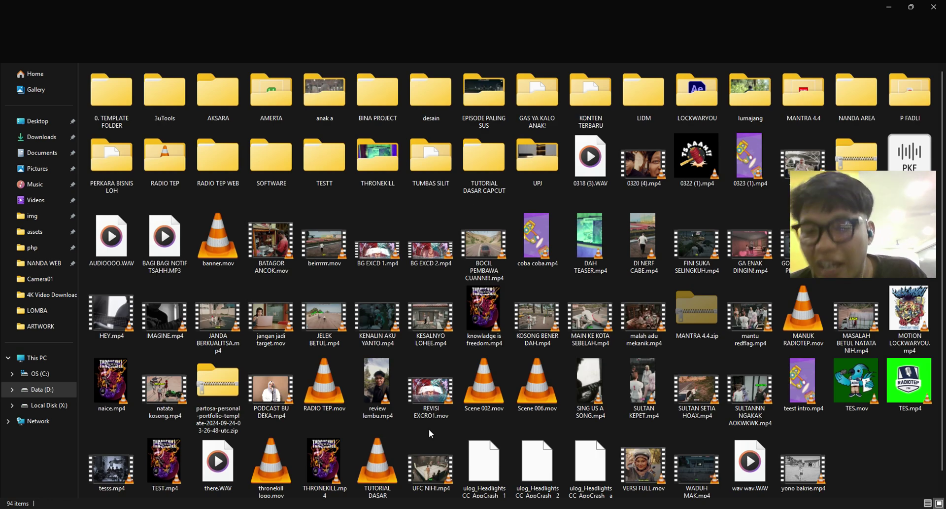
pyautogui.scroll(1, 537, 417)
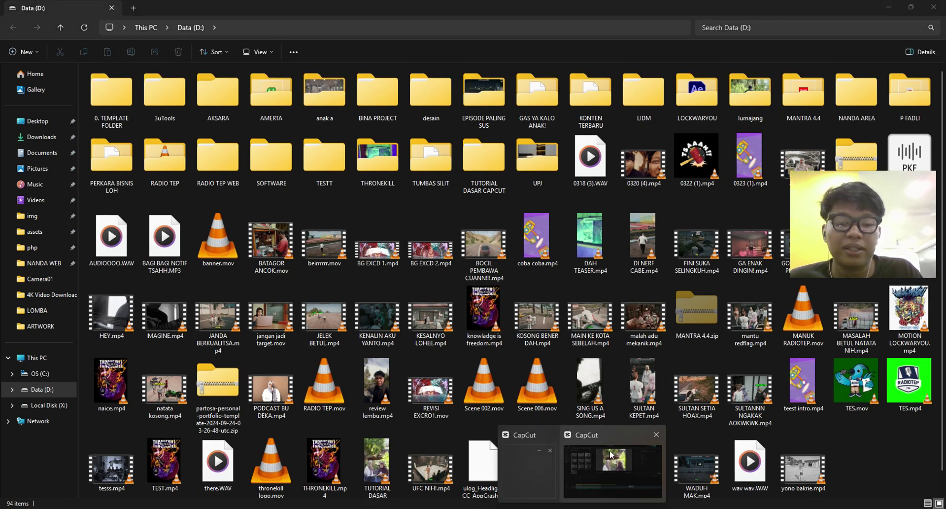
# Minimise the File Explorer windows to return to CapCut and close the export dialog without sharing the video.
pyautogui.click(889, 7)
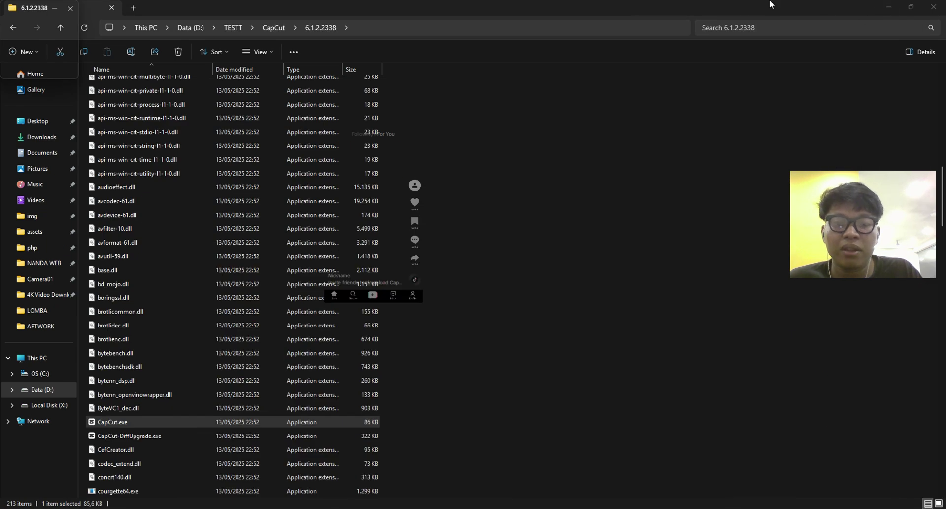
pyautogui.click(882, 4)
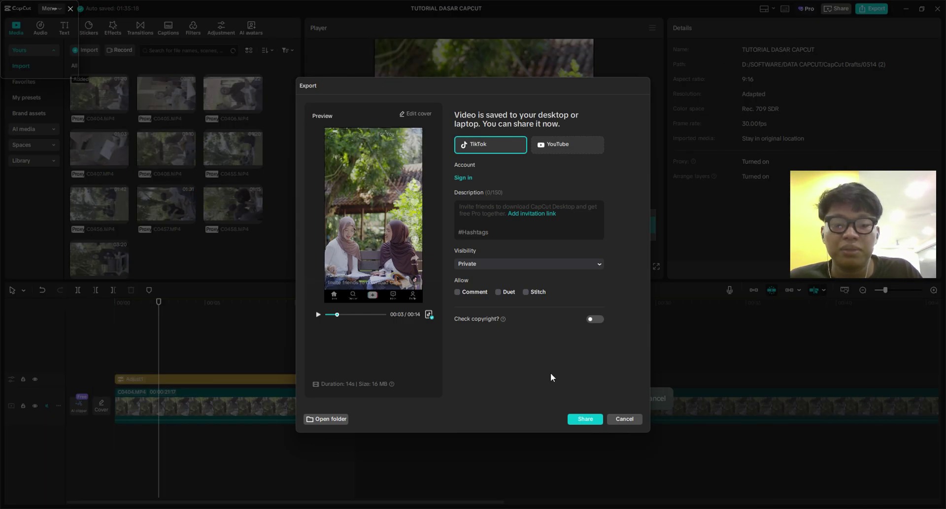
pyautogui.click(620, 419)
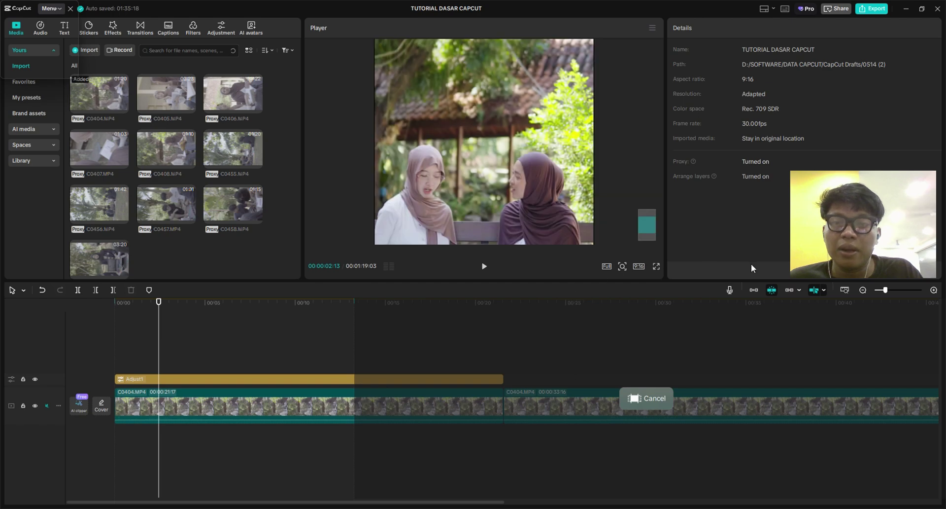